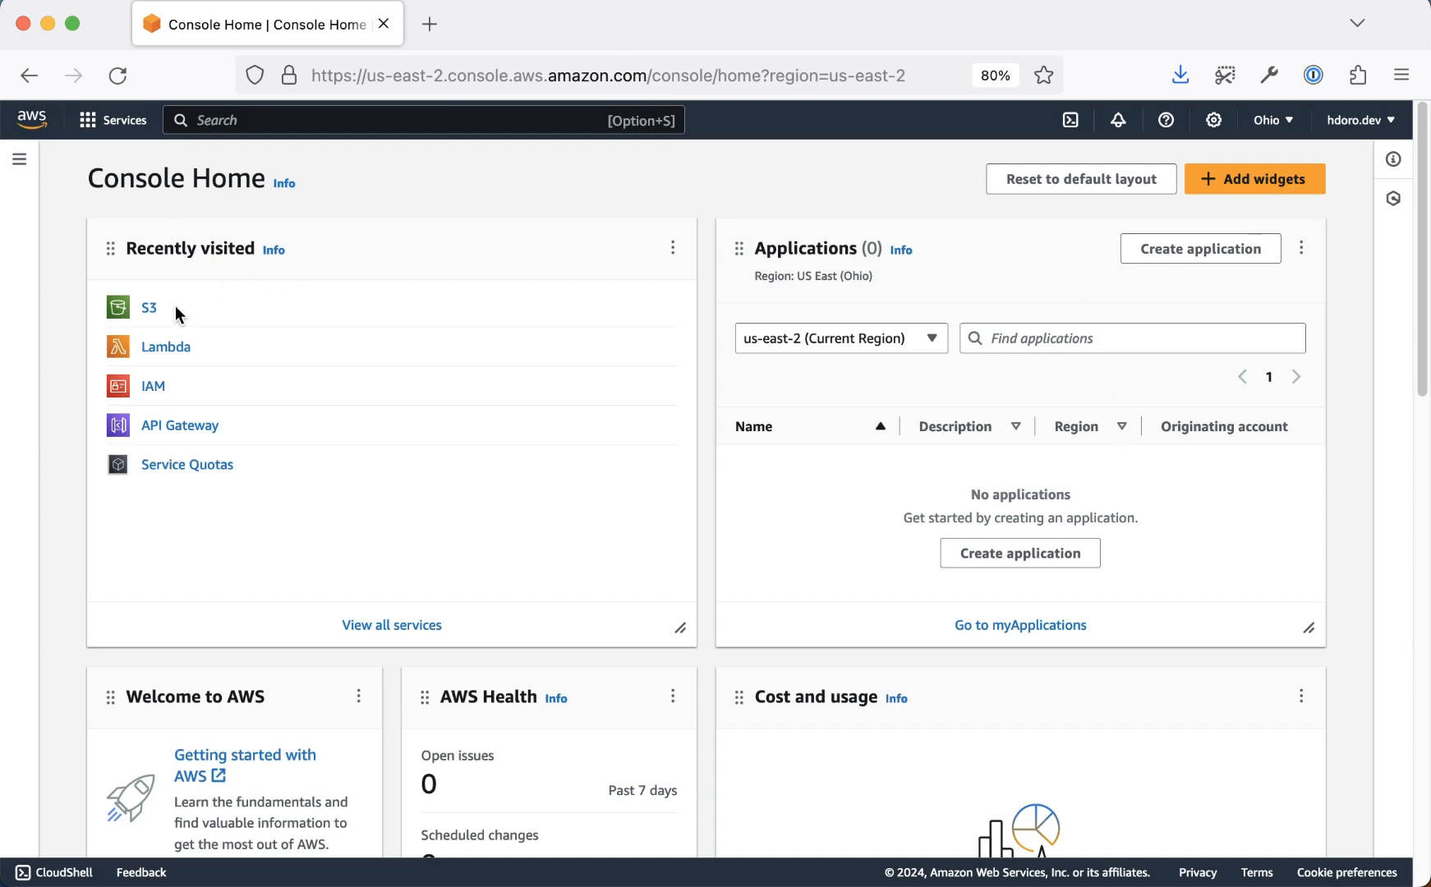
Start creating a new S3 bucket and name it sanity-s3-files-example-2
click(152, 310)
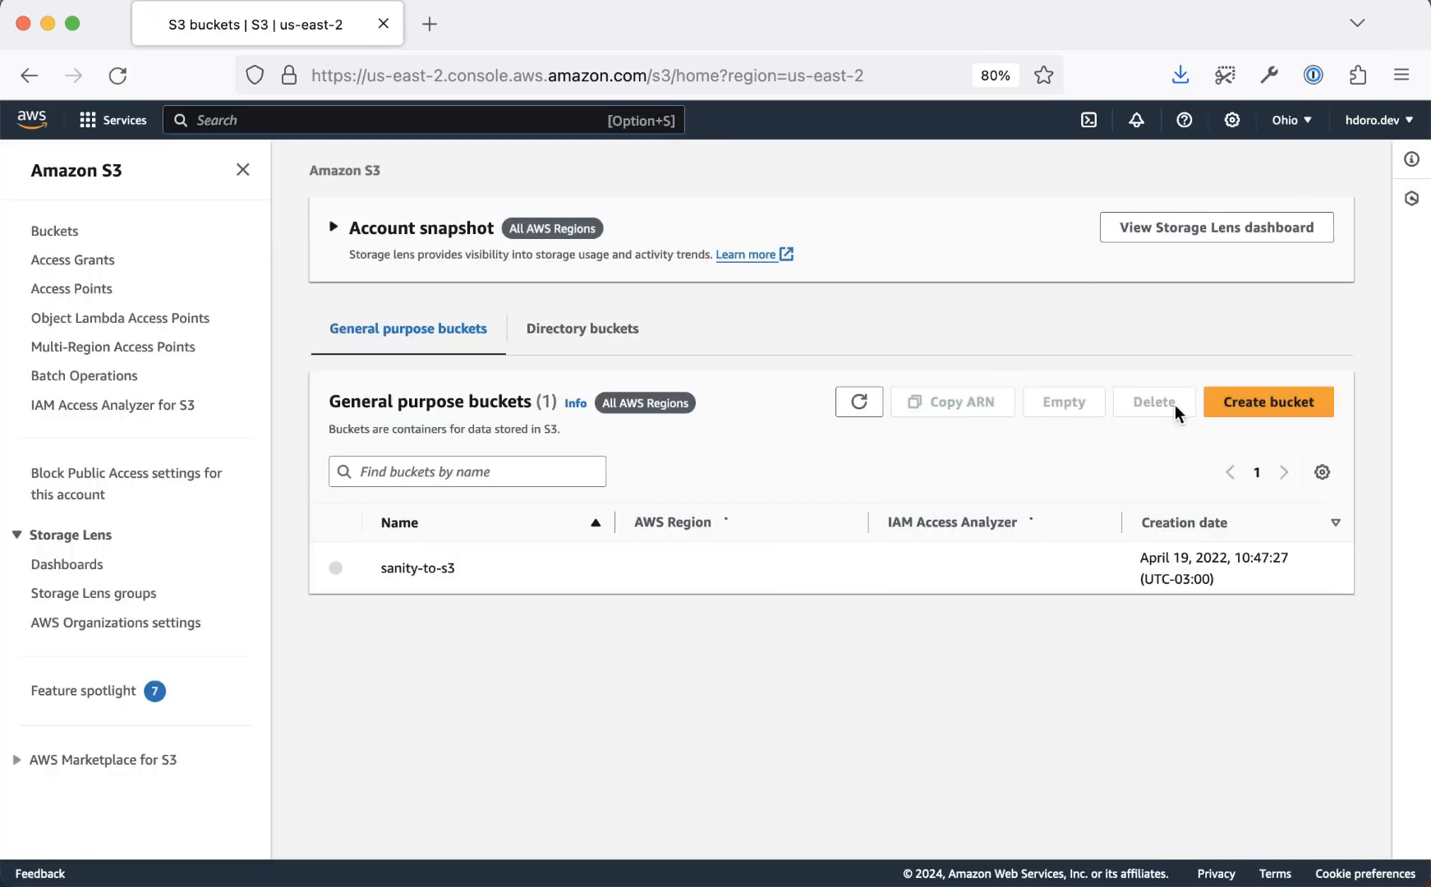
click(1252, 408)
click(166, 460)
text(sanity-0)
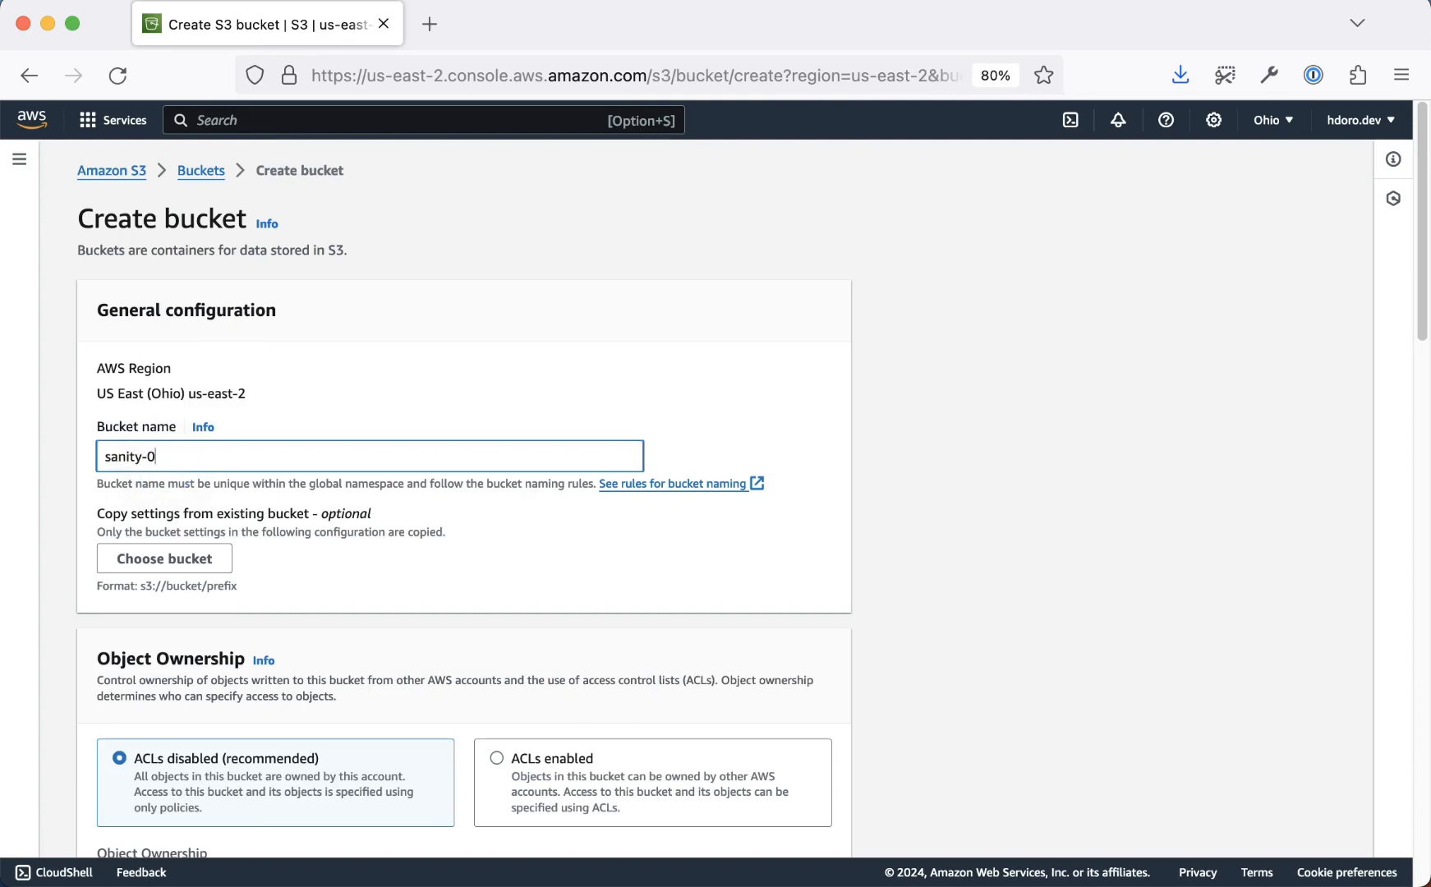
key(BackSpace)
text(s3-files-example-2)
Copy the new bucket's settings from the existing sanity-to-s3 bucket
scroll(165, 544, down, 1)
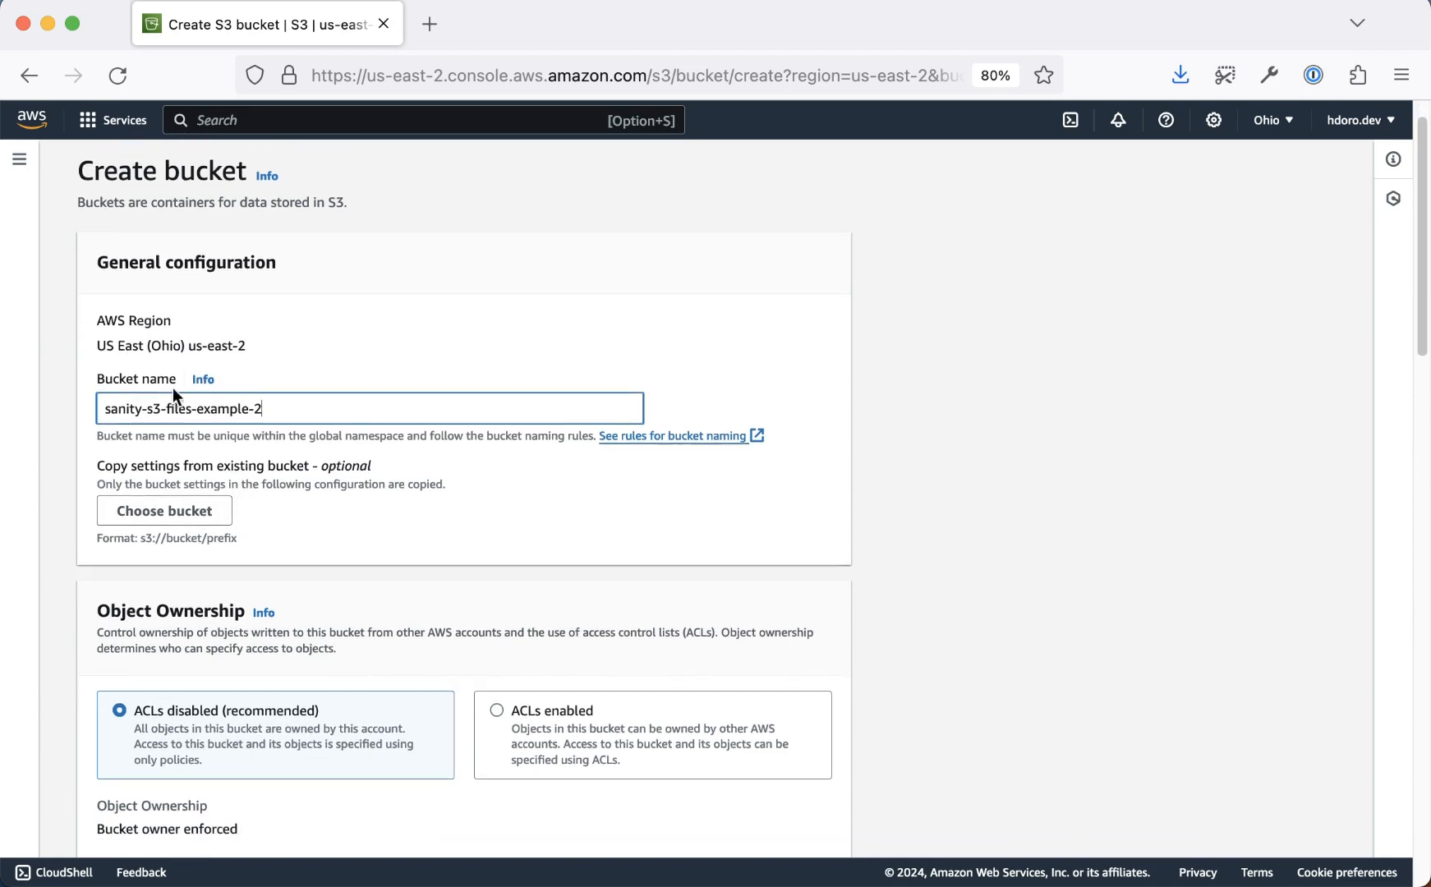
click(171, 511)
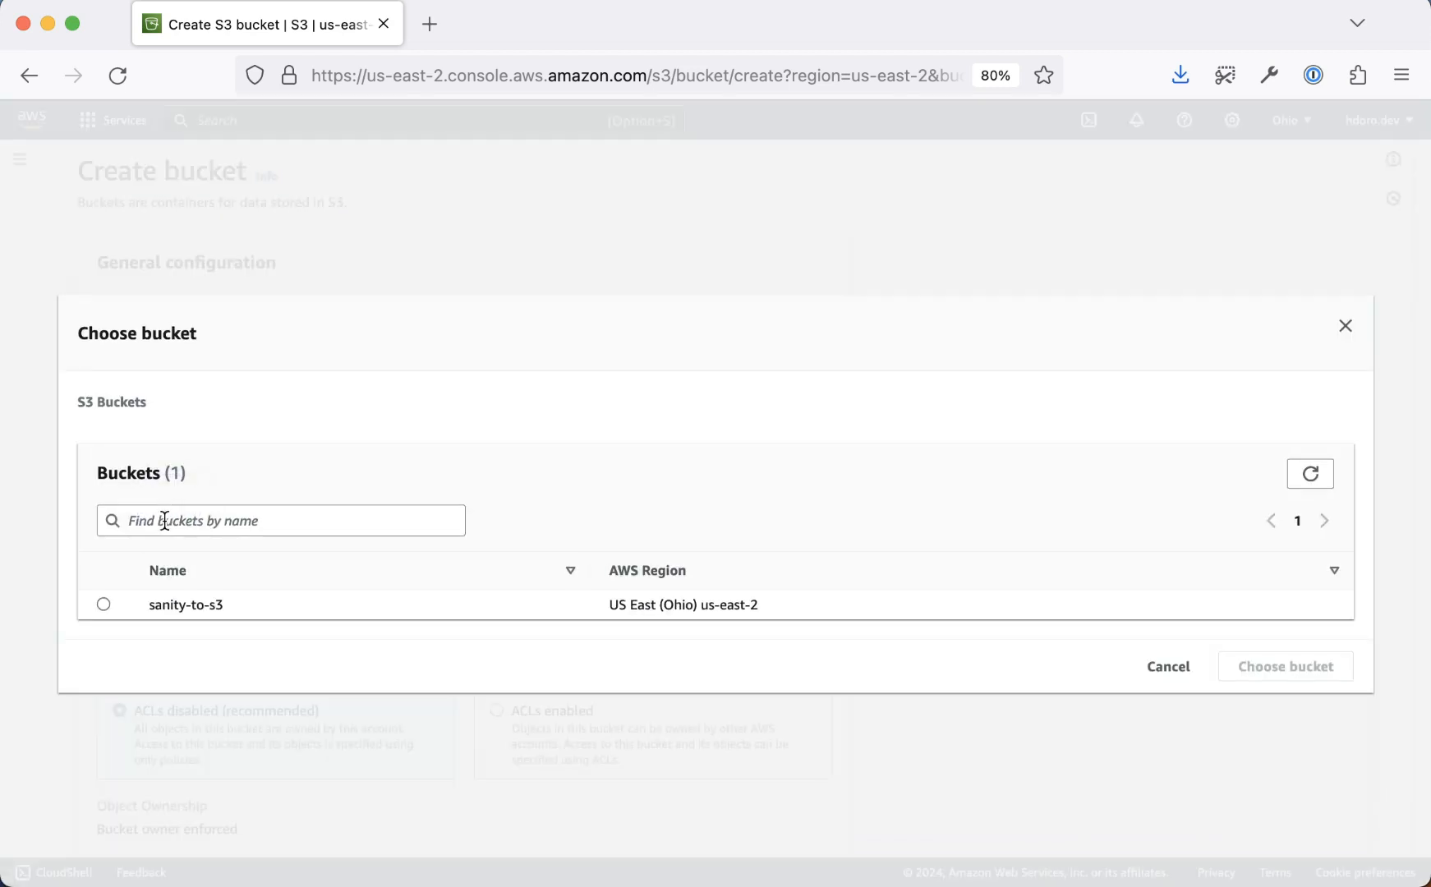
click(104, 612)
click(1305, 670)
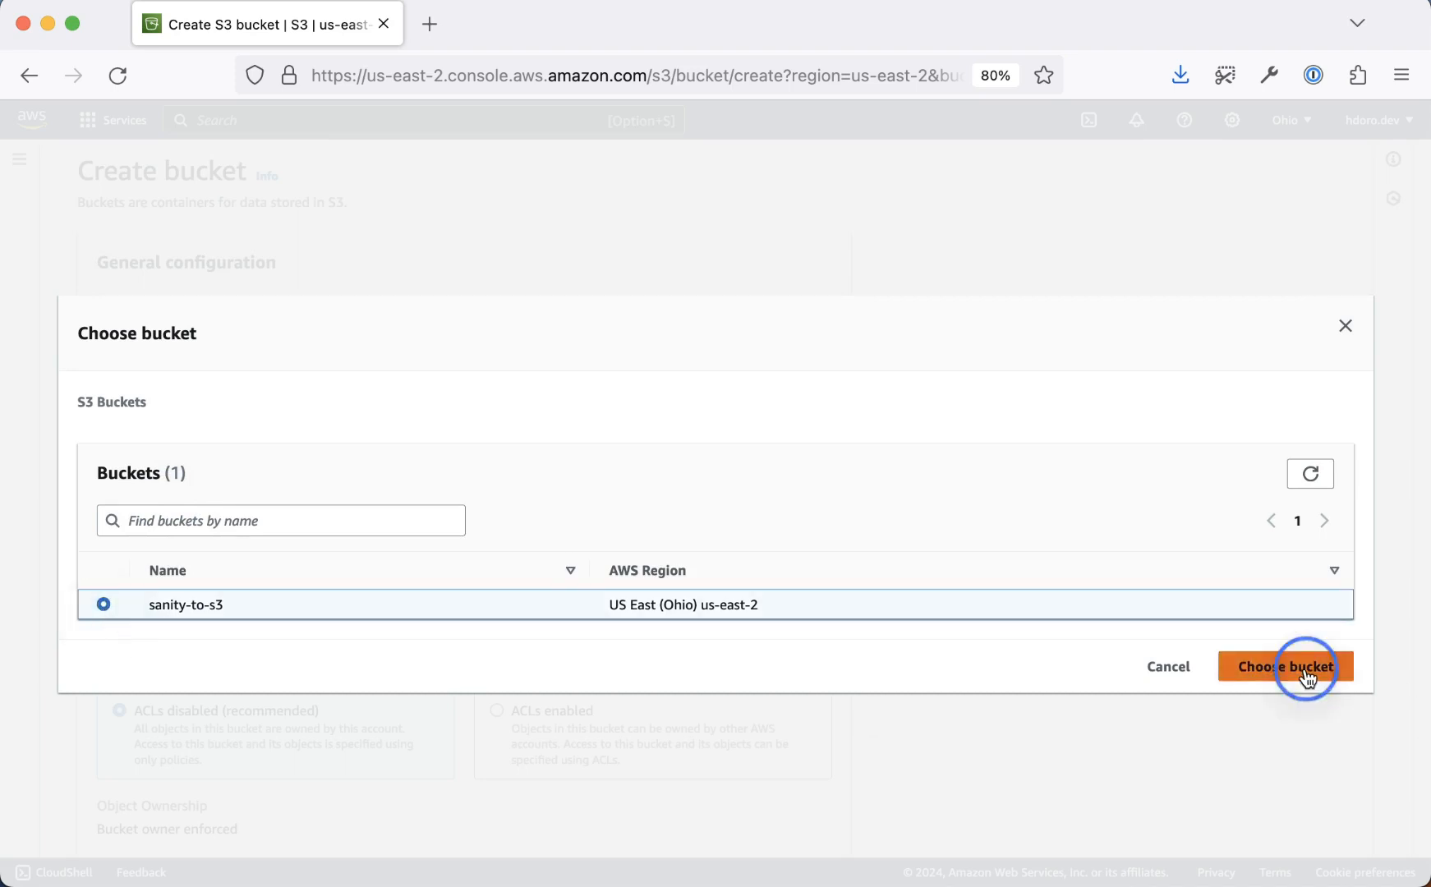
Dismiss the Code helper prompt and acknowledge that the settings might make the bucket and its objects public
scroll(471, 490, down, 5)
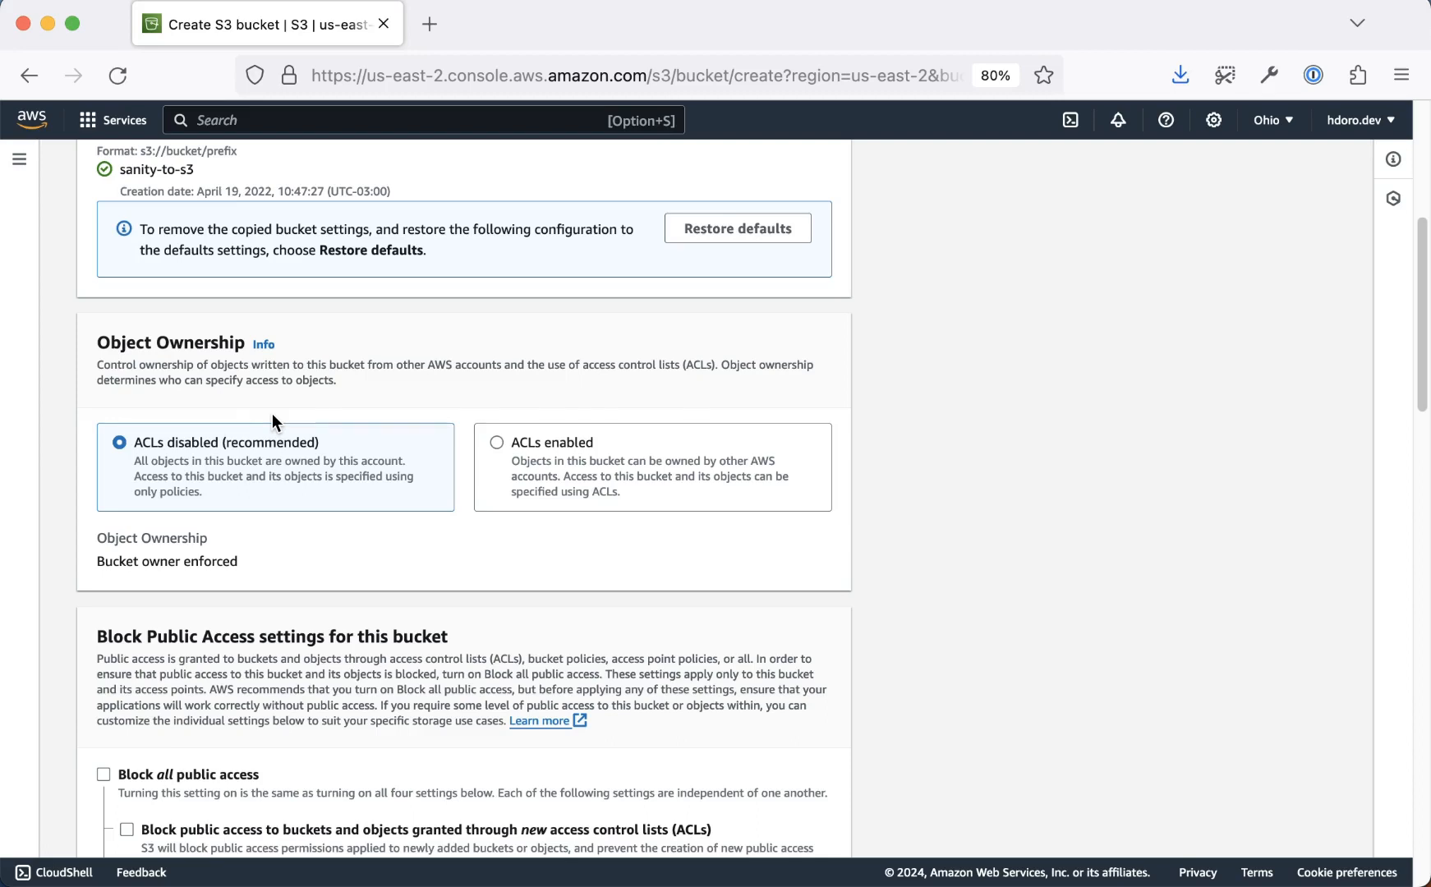
scroll(372, 498, down, 5)
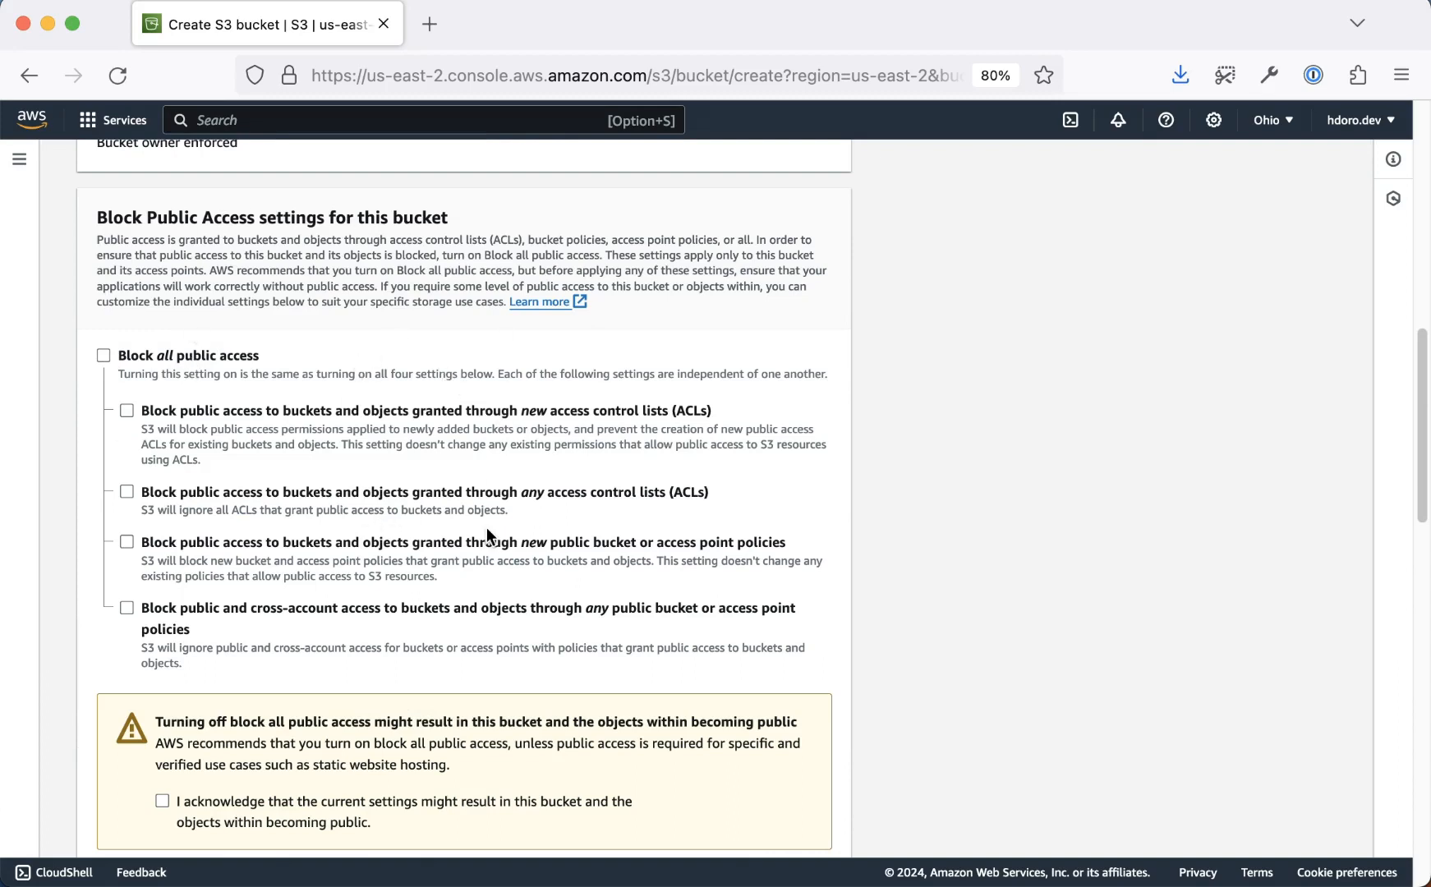
scroll(483, 517, down, 1)
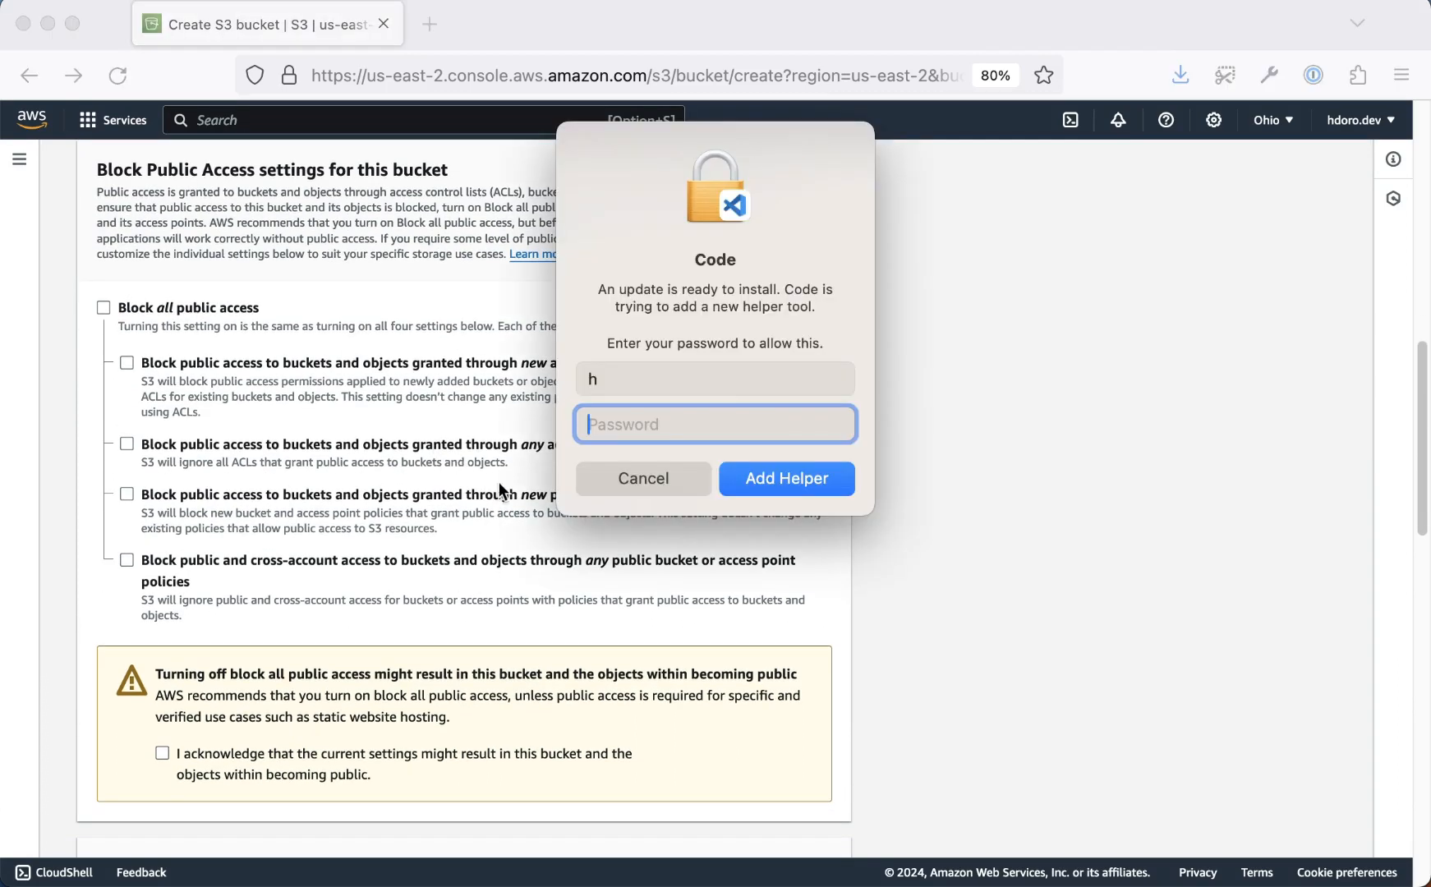
click(641, 476)
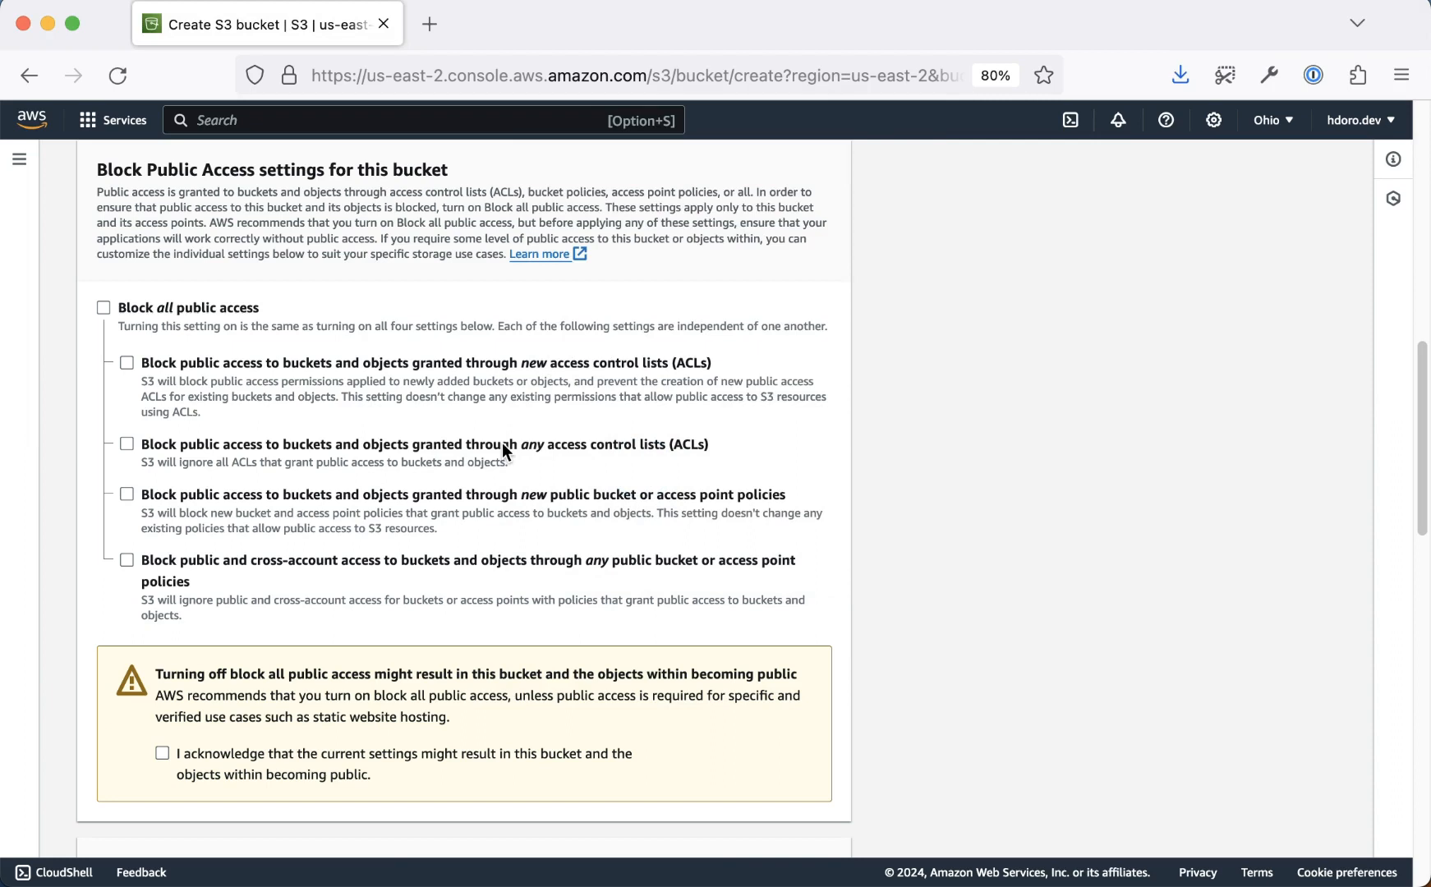
scroll(492, 469, down, 1)
click(164, 704)
Review the versioning, tags, encryption and Object Lock settings and create the bucket
scroll(347, 422, down, 2)
scroll(347, 433, down, 10)
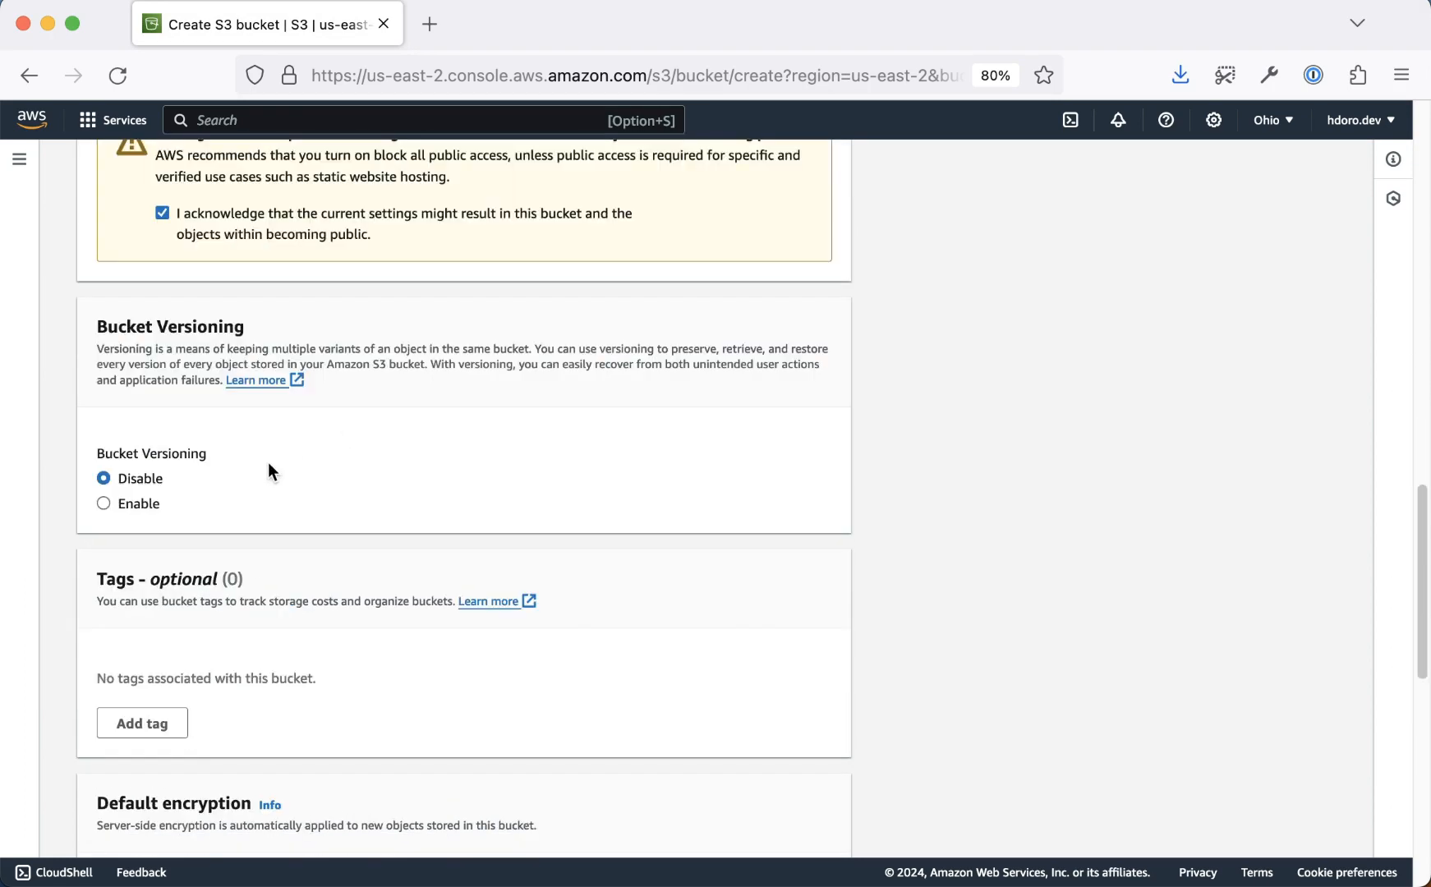
scroll(300, 435, down, 6)
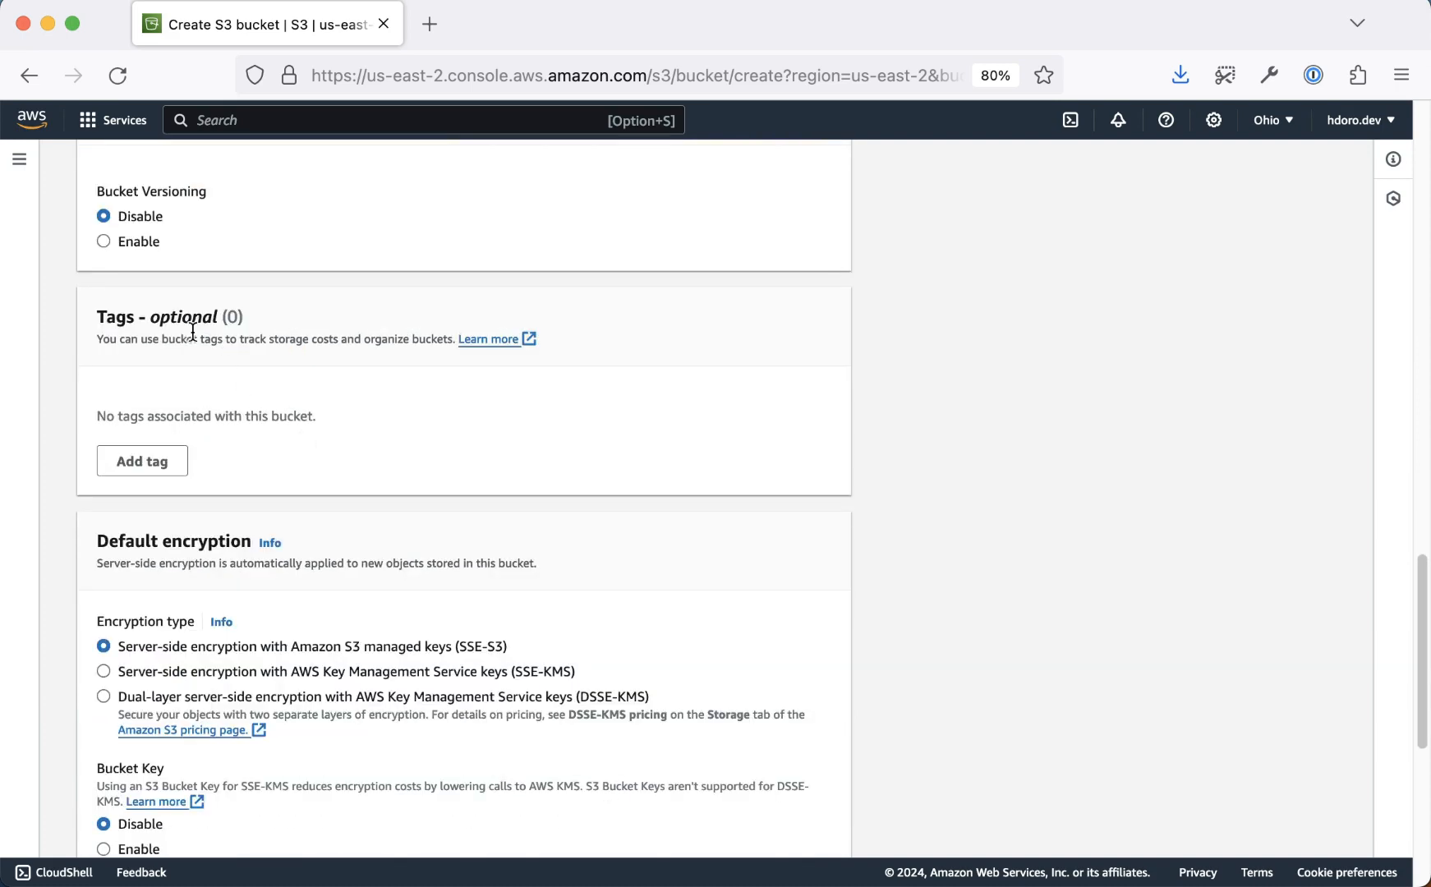
scroll(163, 316, down, 4)
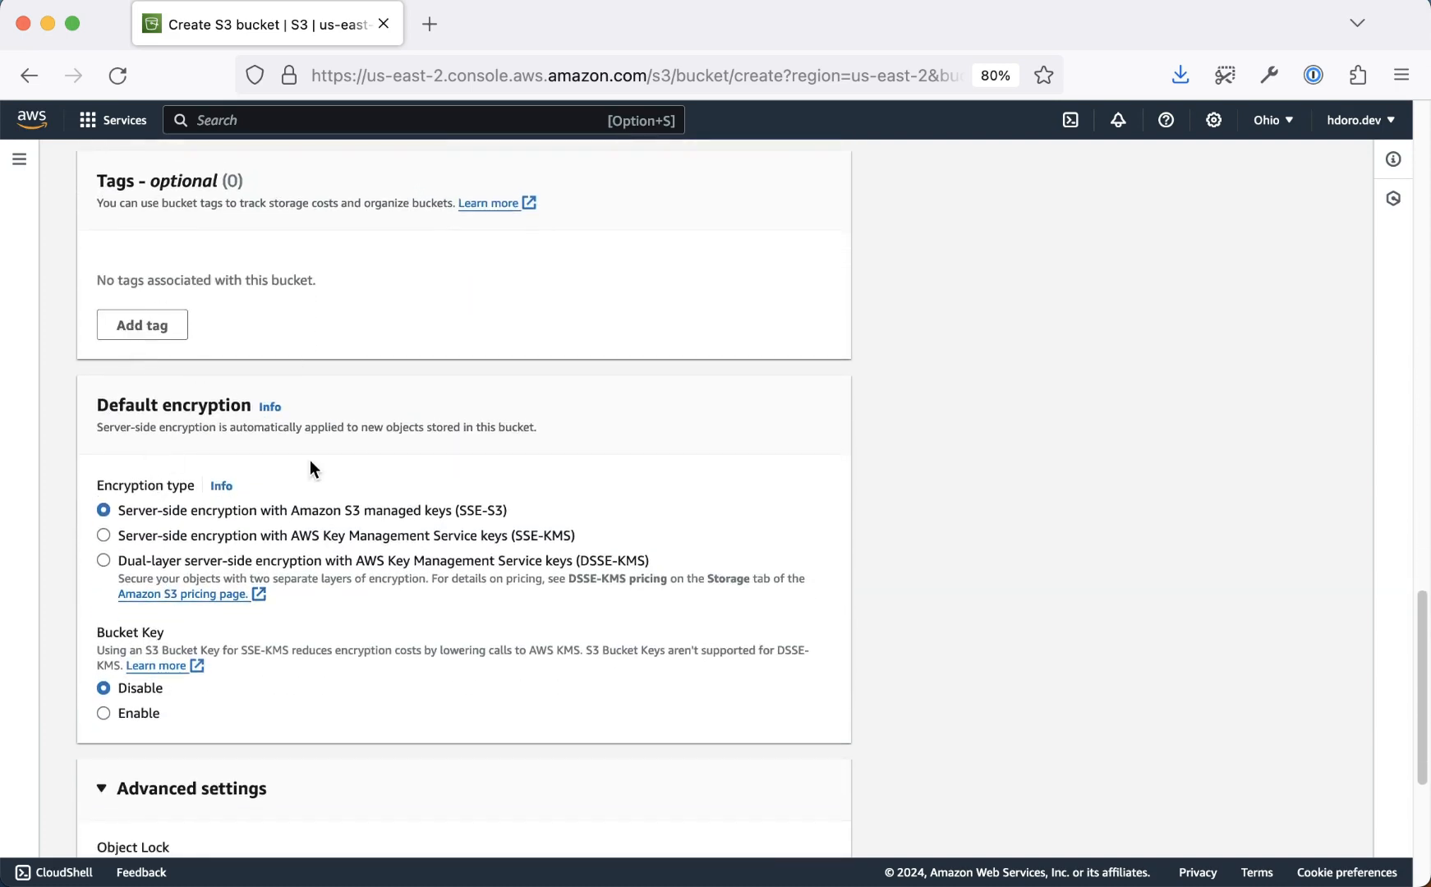
scroll(310, 462, down, 7)
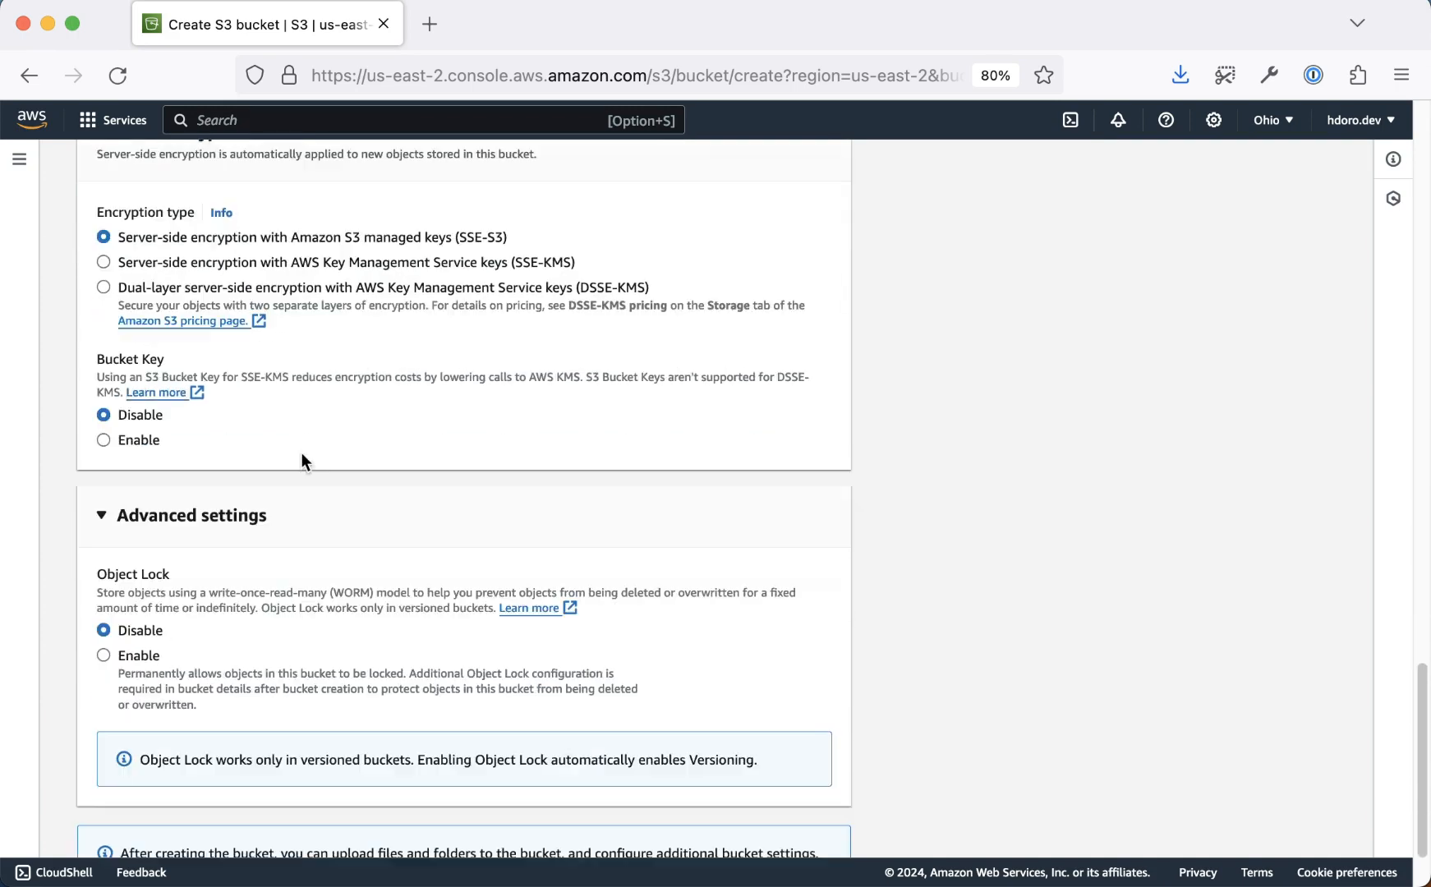
scroll(299, 444, down, 2)
scroll(369, 524, down, 1)
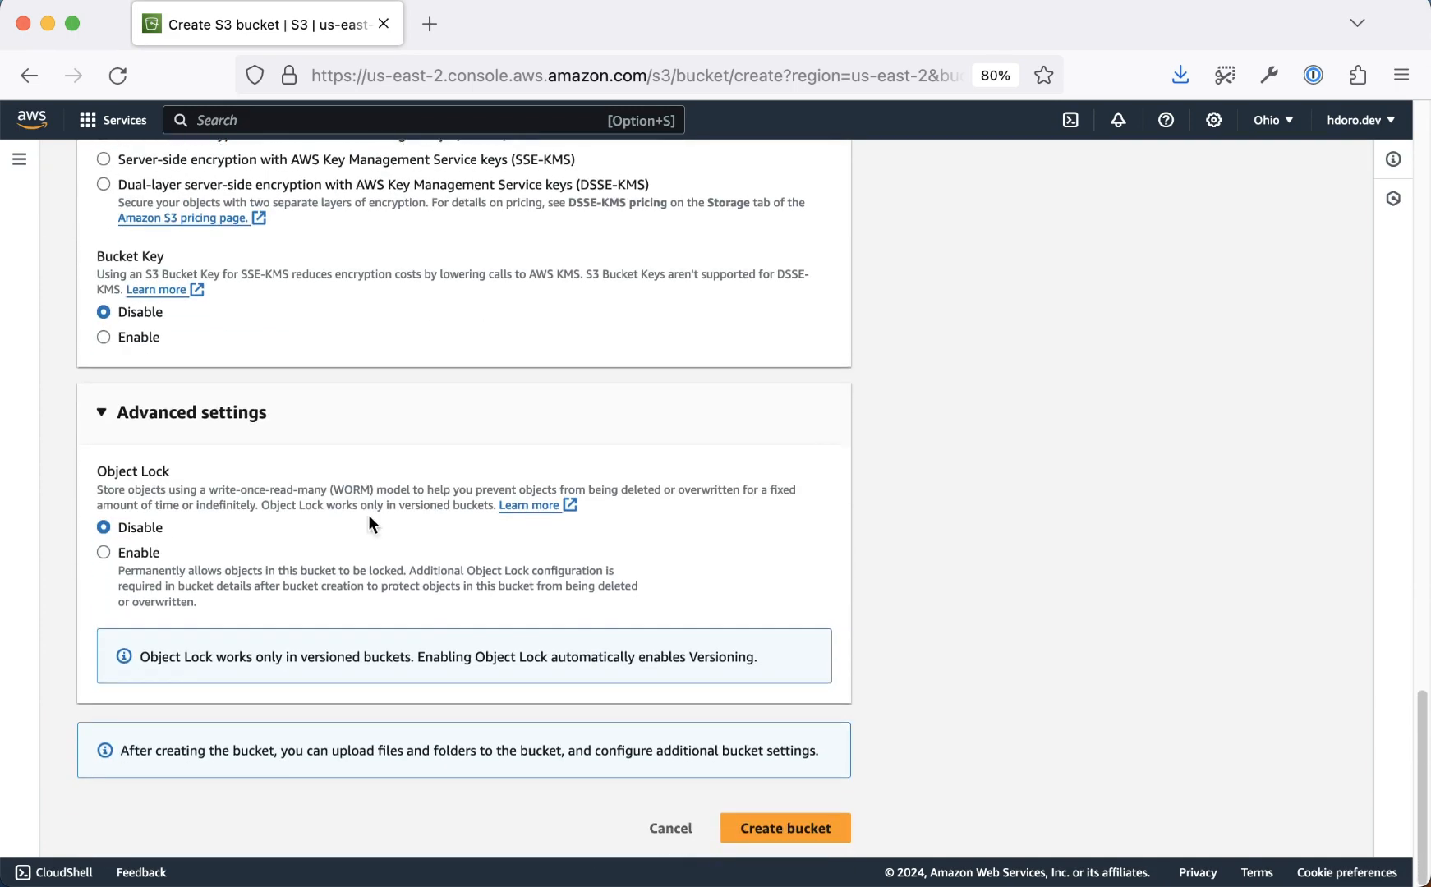
click(772, 824)
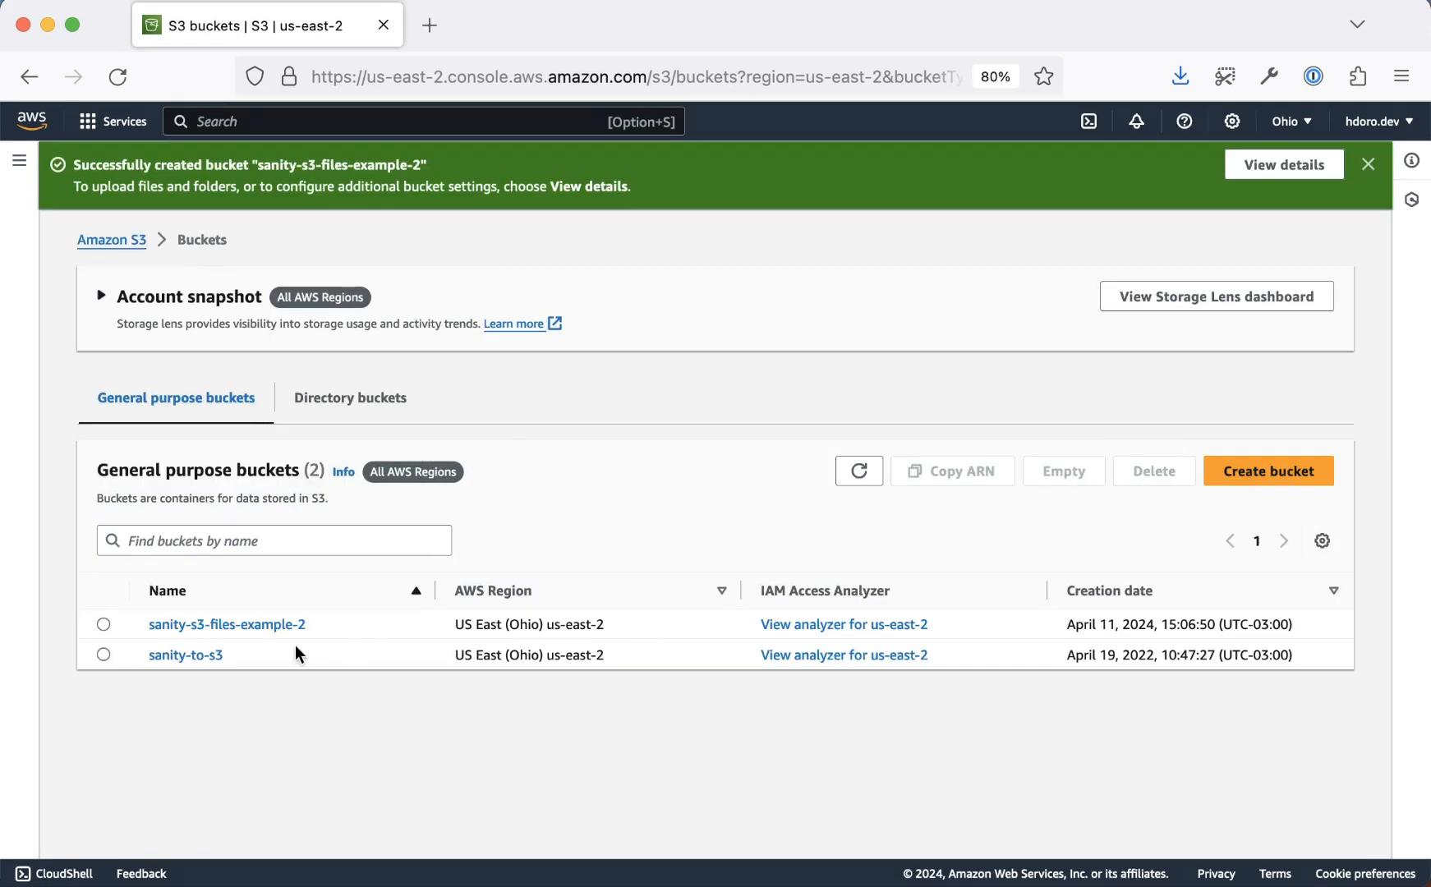
Open the sanity-s3-files-example-2 bucket's permissions and go to its cross-origin resource sharing (CORS) configuration
click(265, 626)
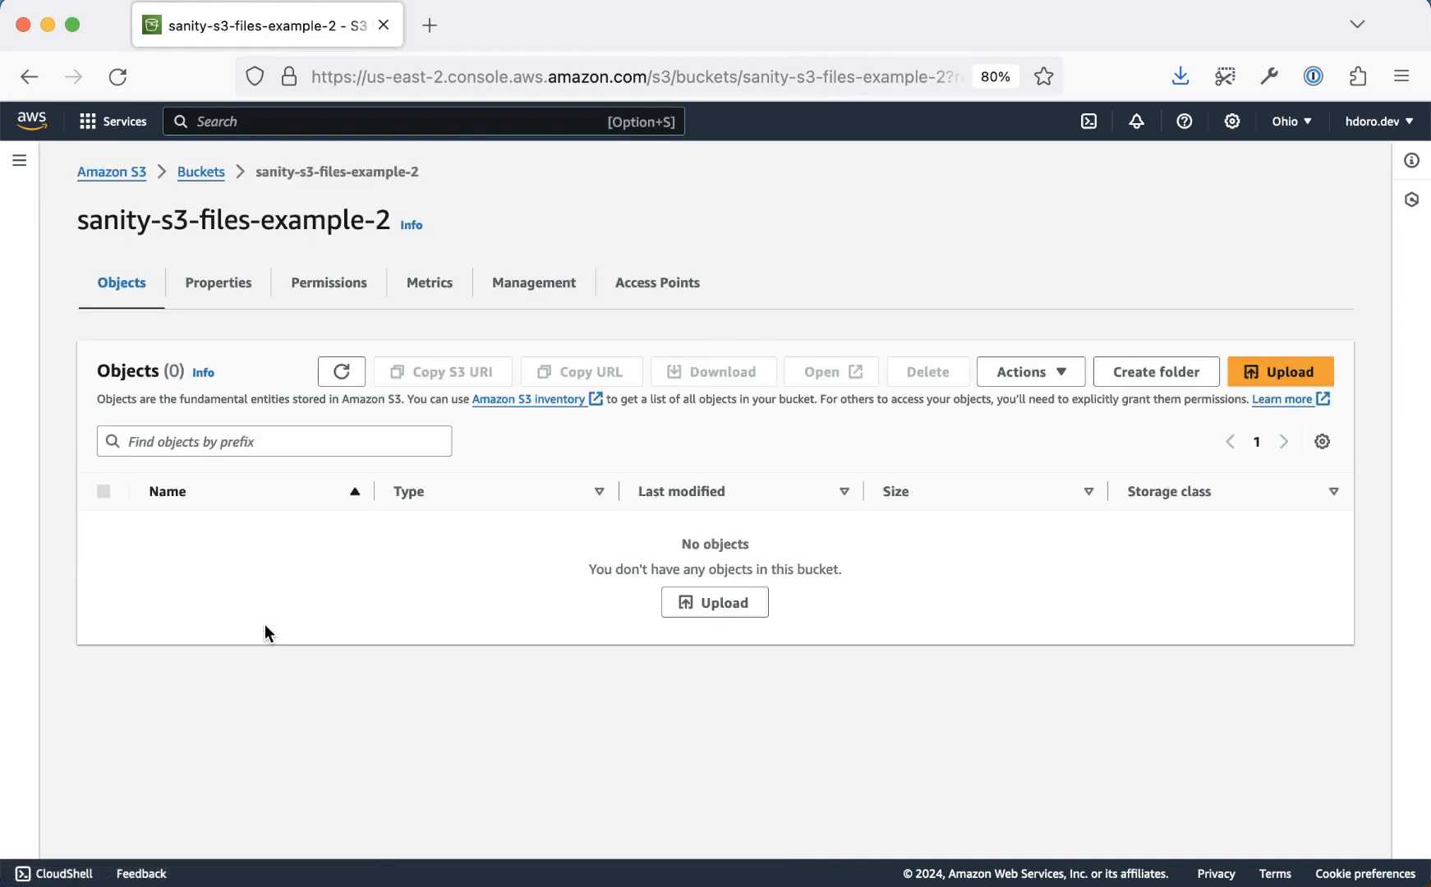
click(332, 281)
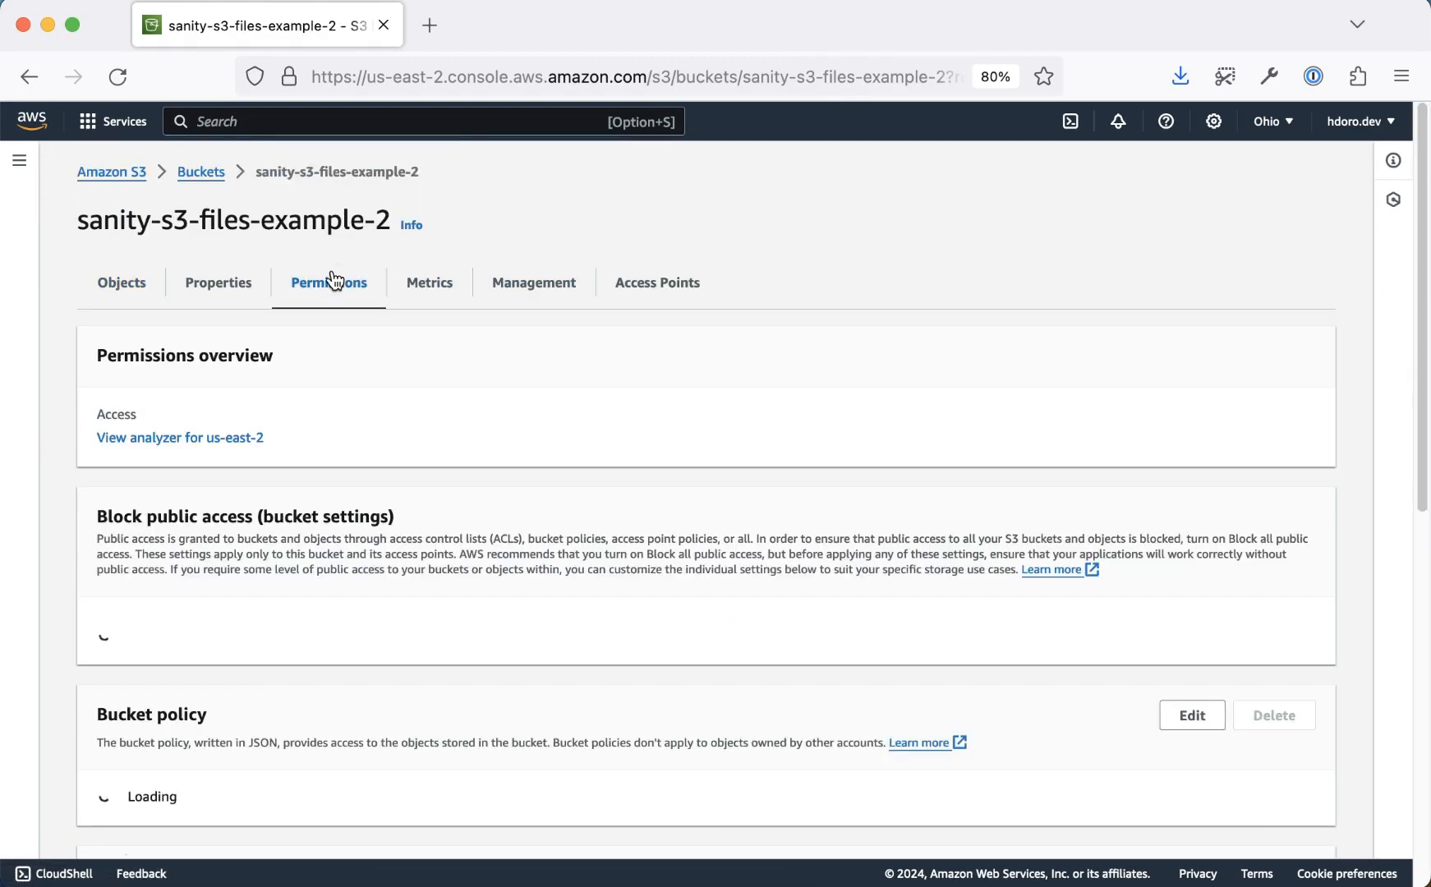
scroll(408, 365, down, 2)
scroll(409, 371, down, 15)
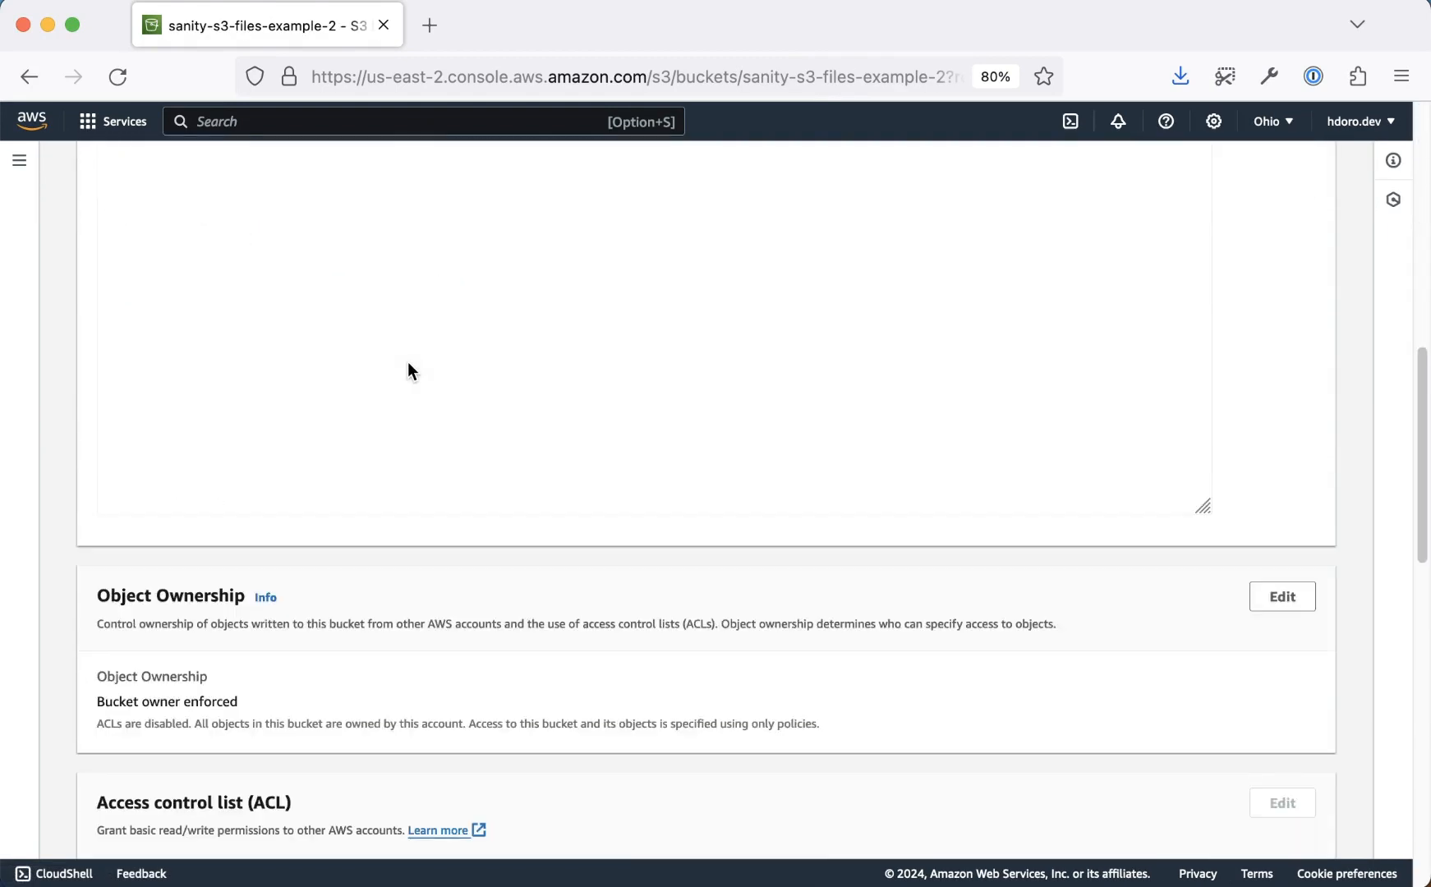
scroll(402, 370, down, 8)
click(344, 431)
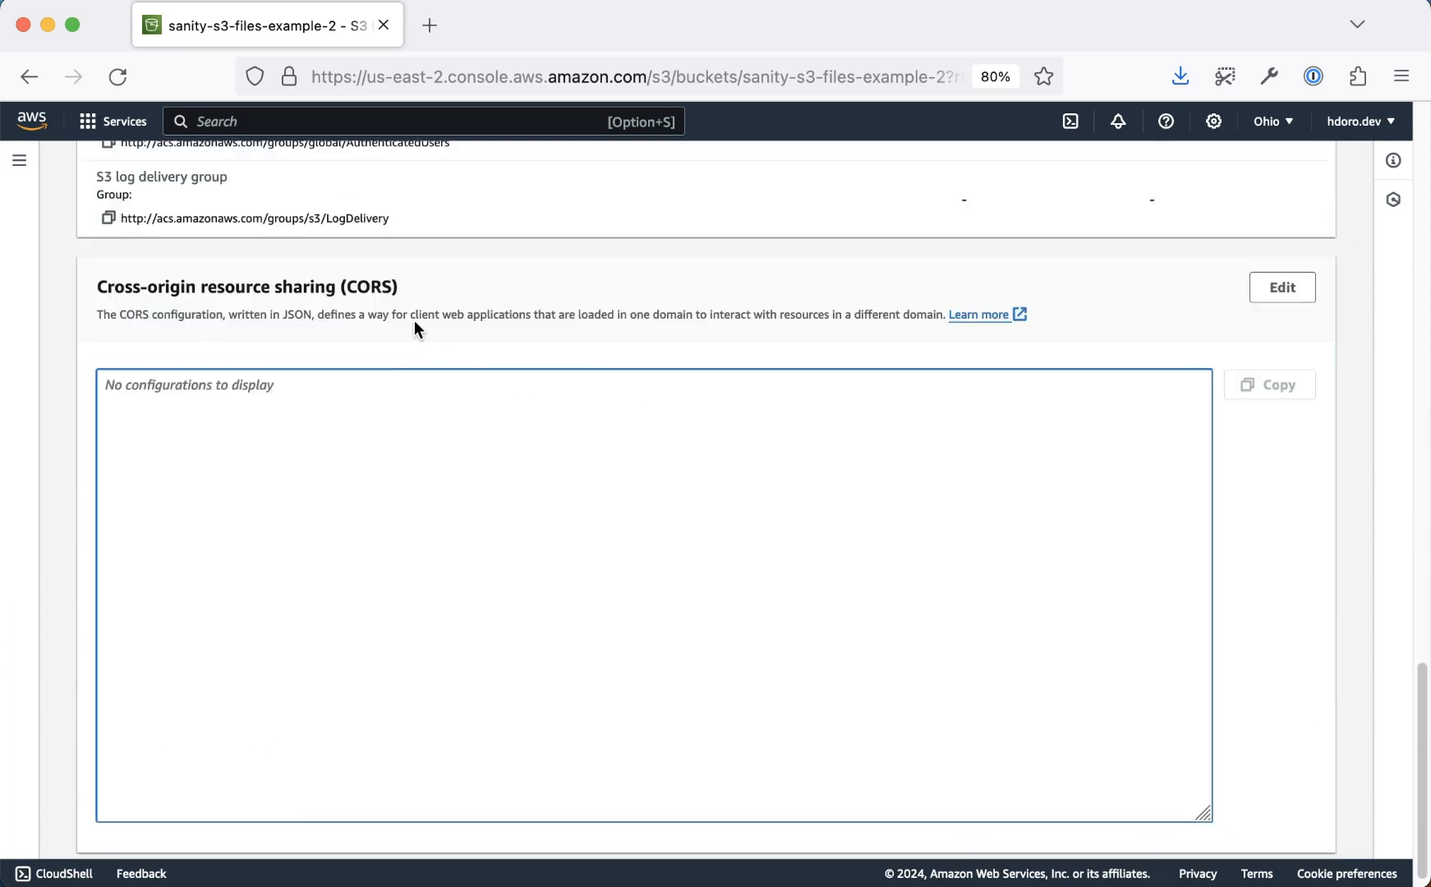
Switch to Visual Studio Code, open s3Cors.example.json and copy its entire contents
key(alt+Tab)
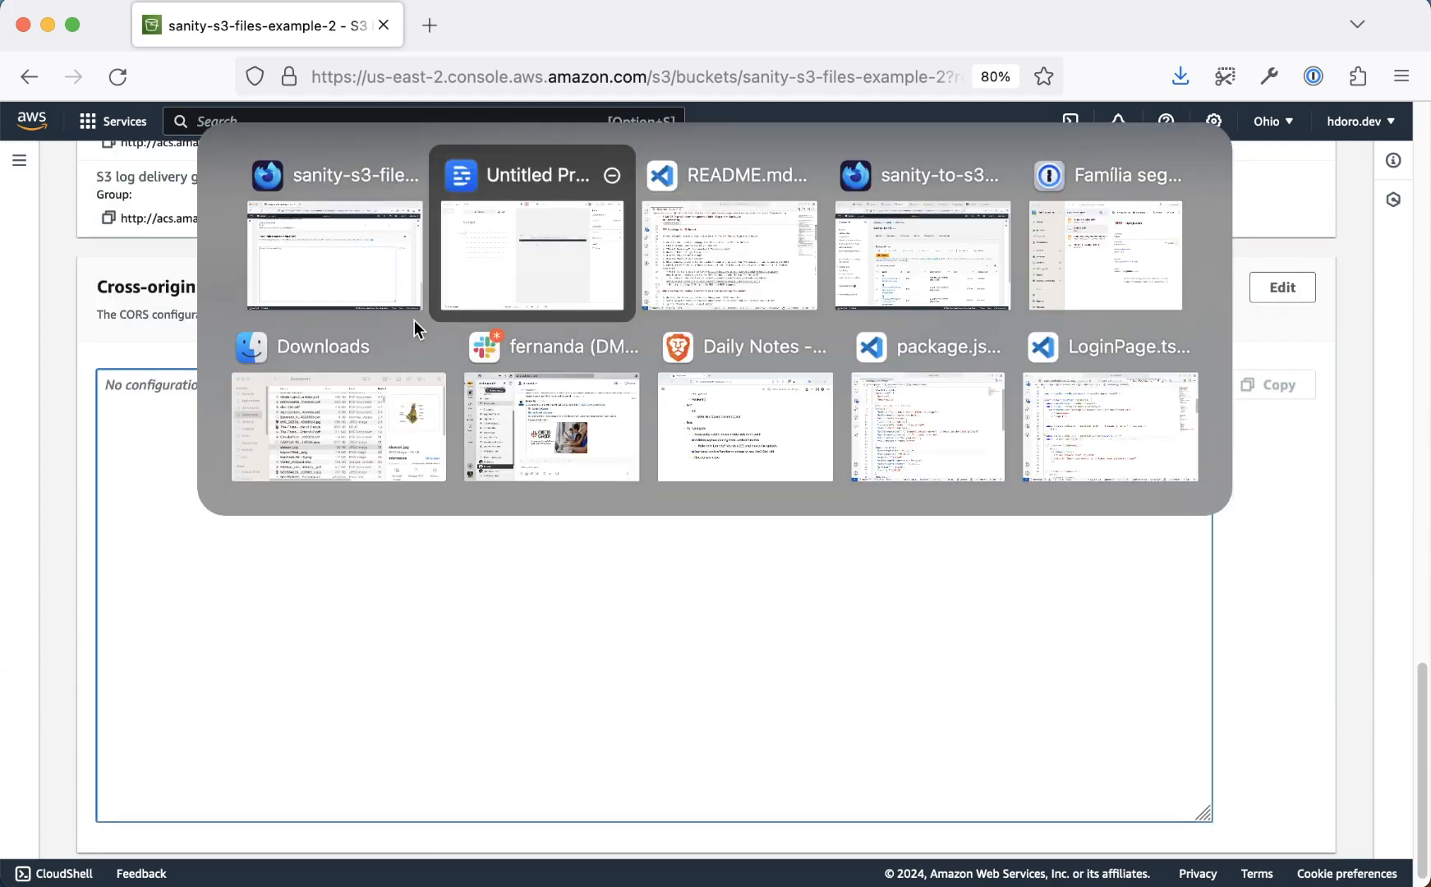
key(alt+Tab)
click(521, 341)
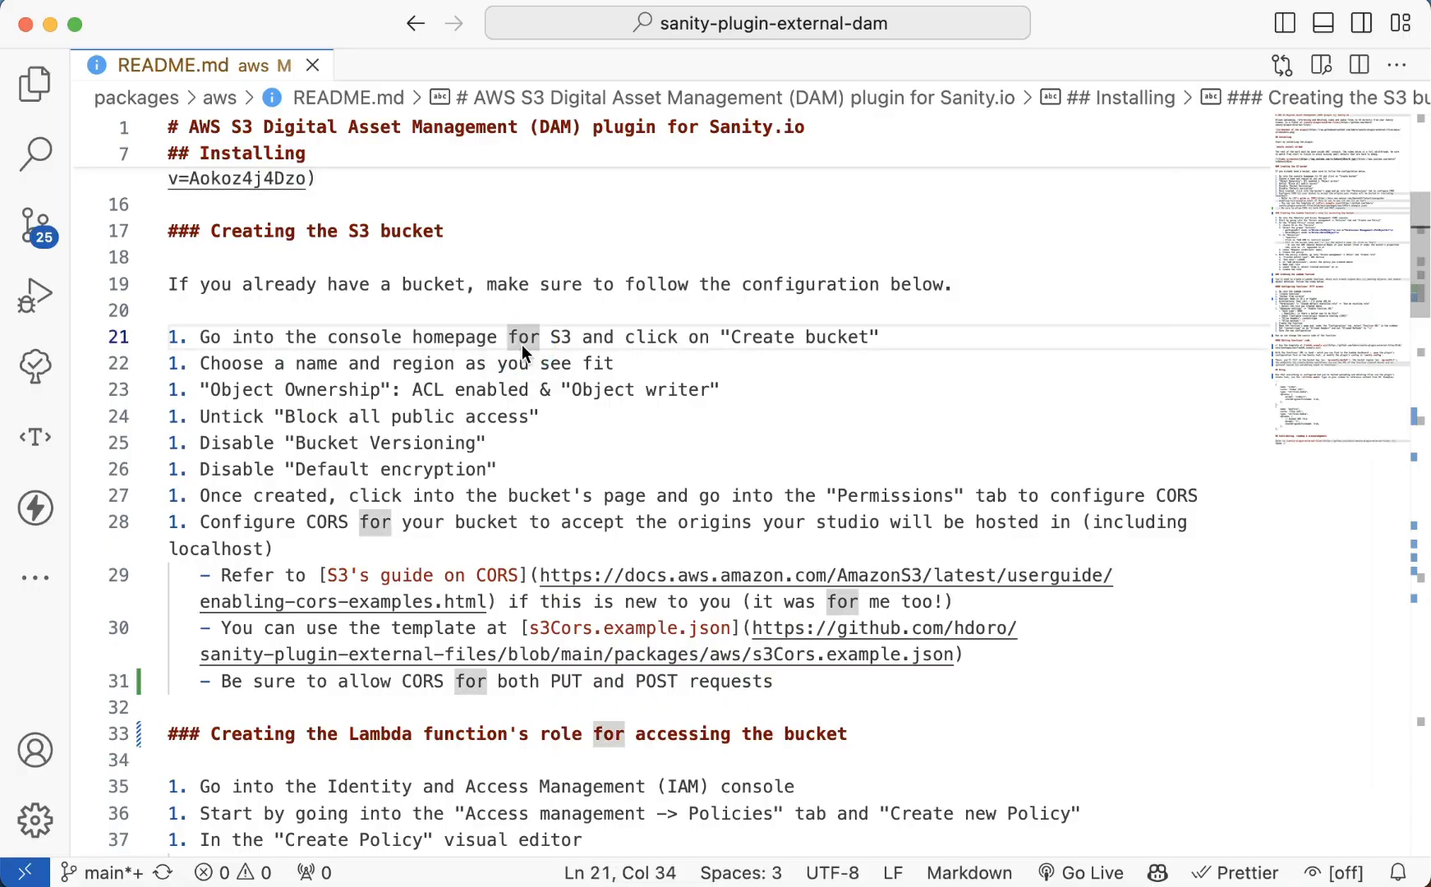
key(super+p)
text(cors)
key(Return)
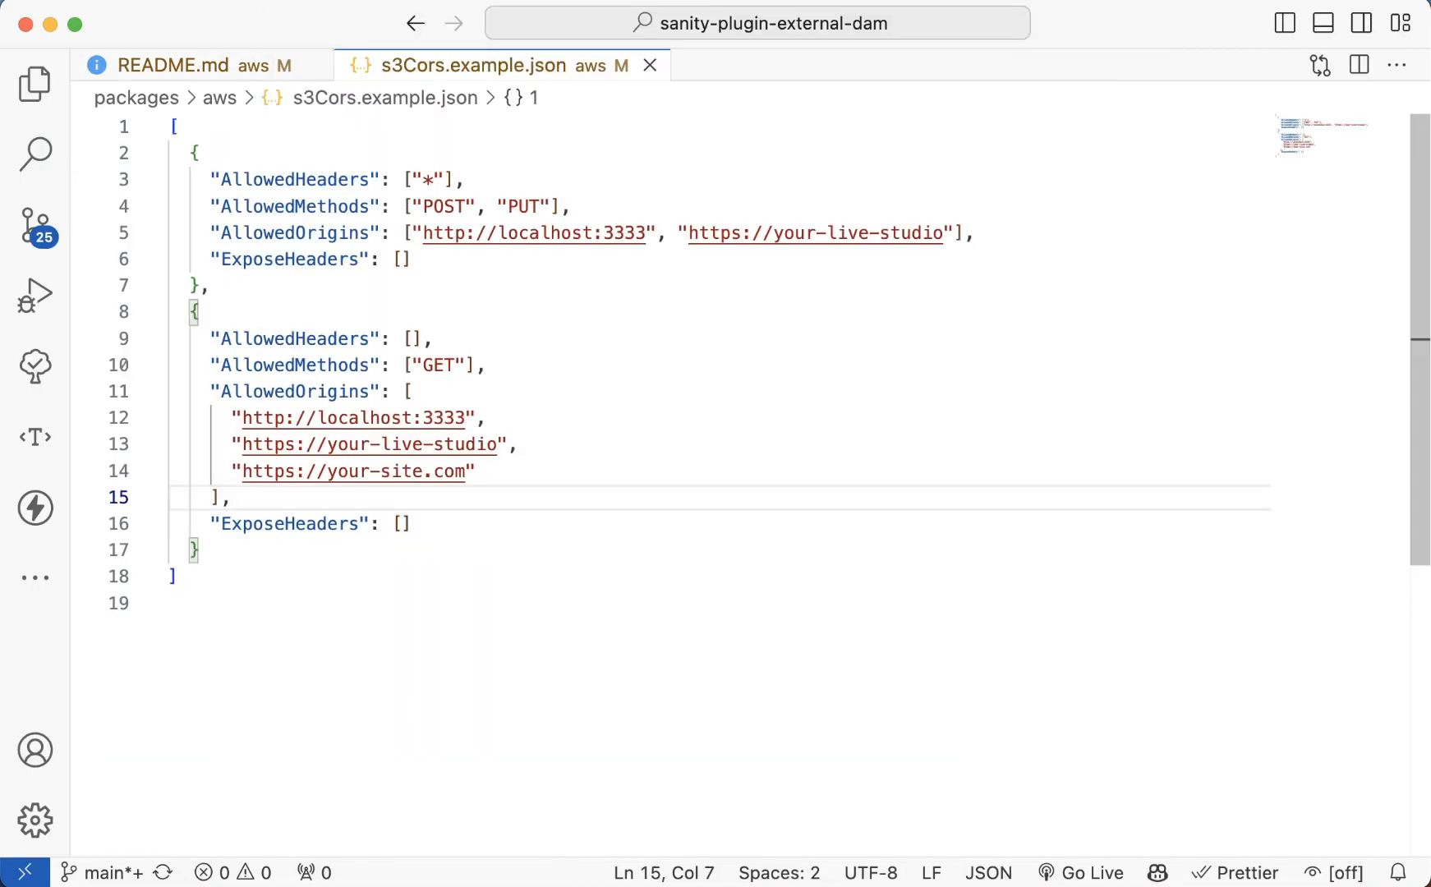
click(515, 326)
key(super+a)
key(super+c)
Return to the S3 bucket in Firefox and paste the copied JSON into its editable CORS configuration
key(alt+Tab)
click(616, 461)
click(603, 464)
click(1276, 291)
click(349, 627)
key(super+v)
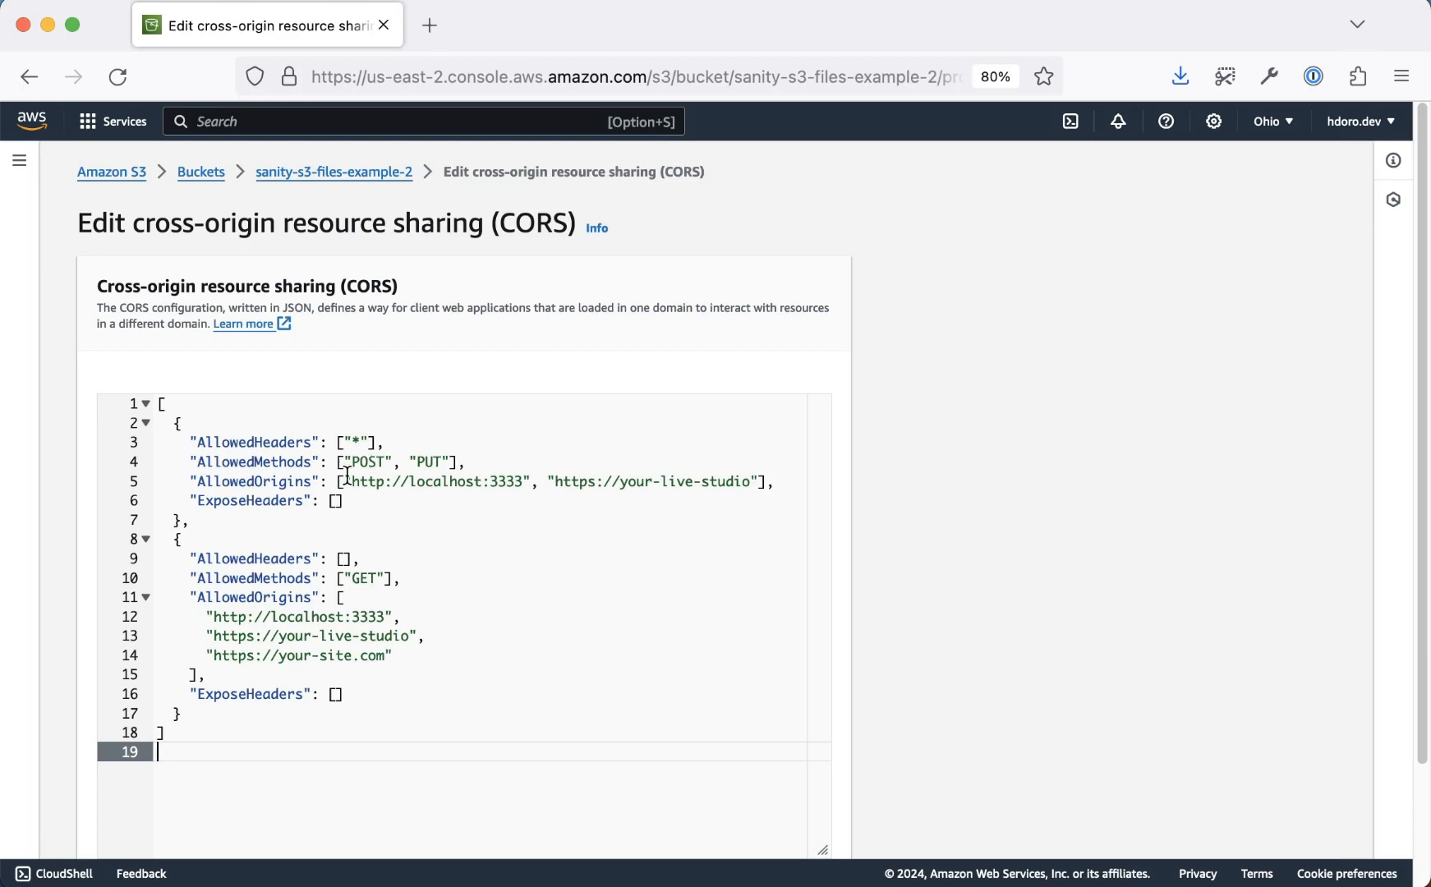
Replace the allowed origins of the POST and PUT rule with "*"
click(352, 481)
key(shift+super+Right)
key(shift+Left)
key(shift+Left)
key(shift+Left)
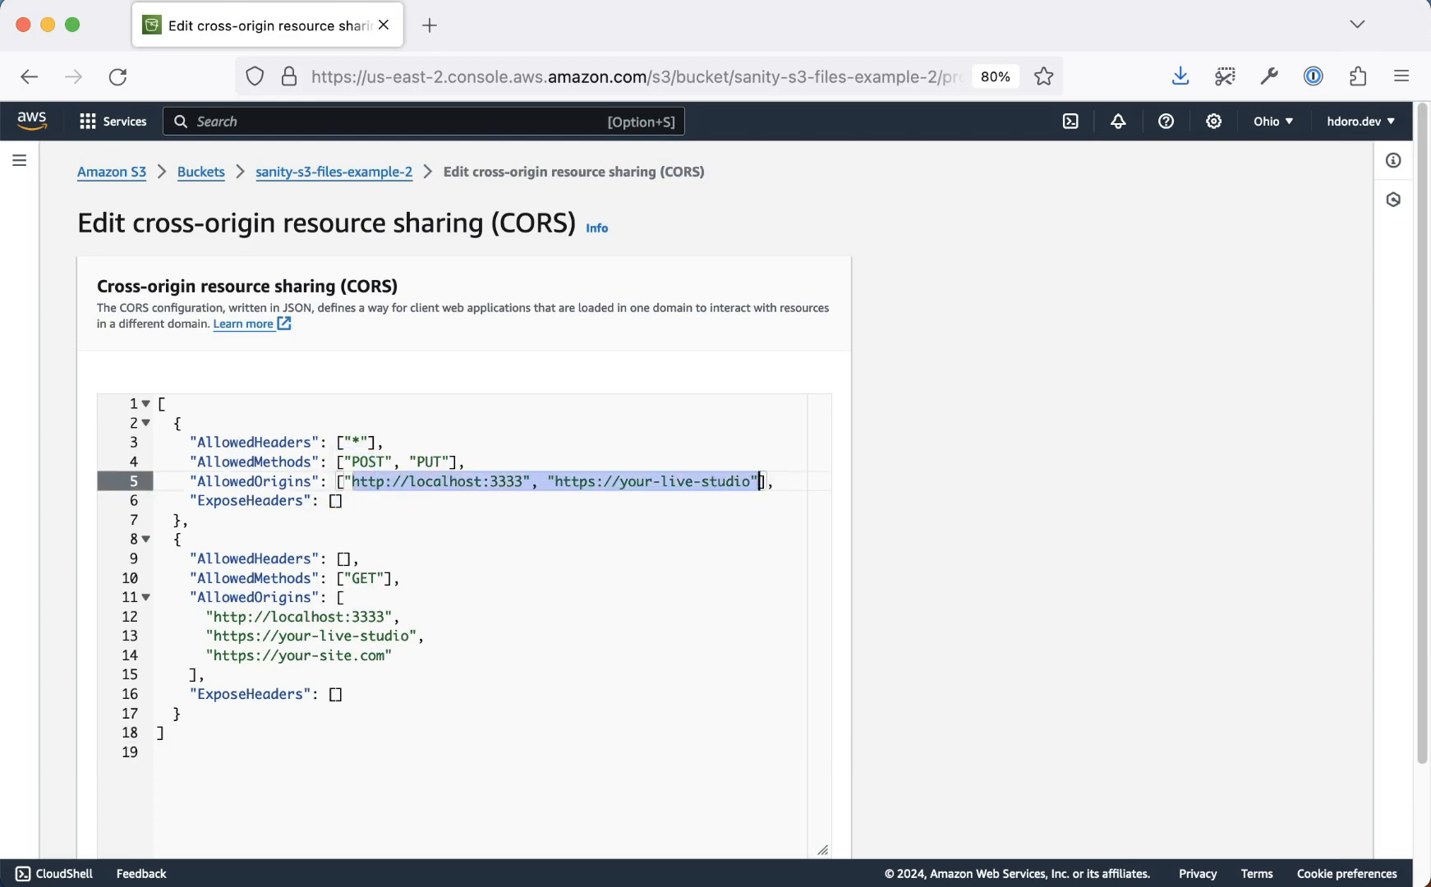
text(*)
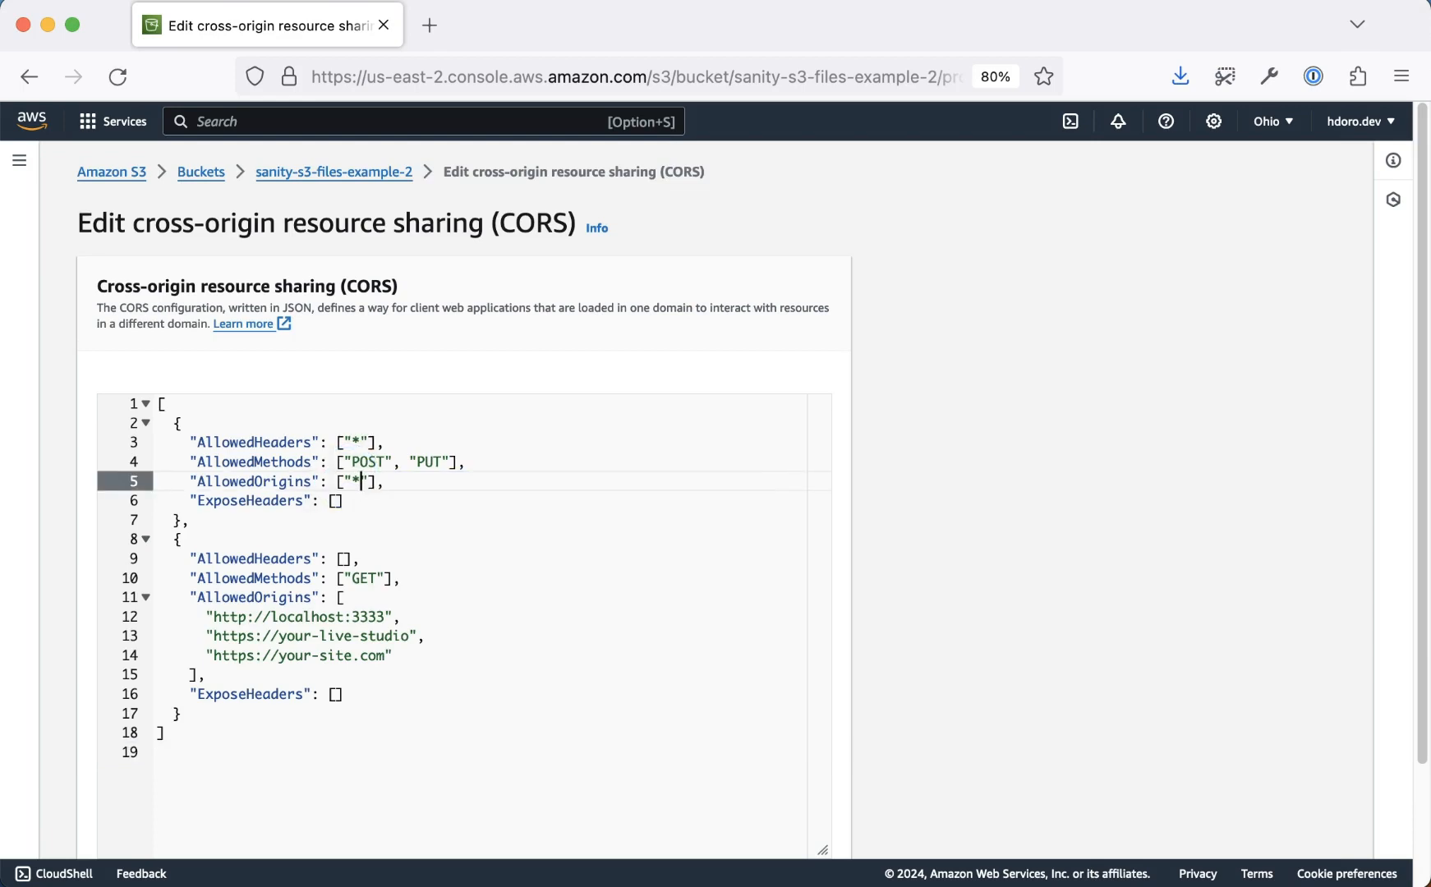
Replace the three allowed origins of the GET rule with "*"
click(212, 618)
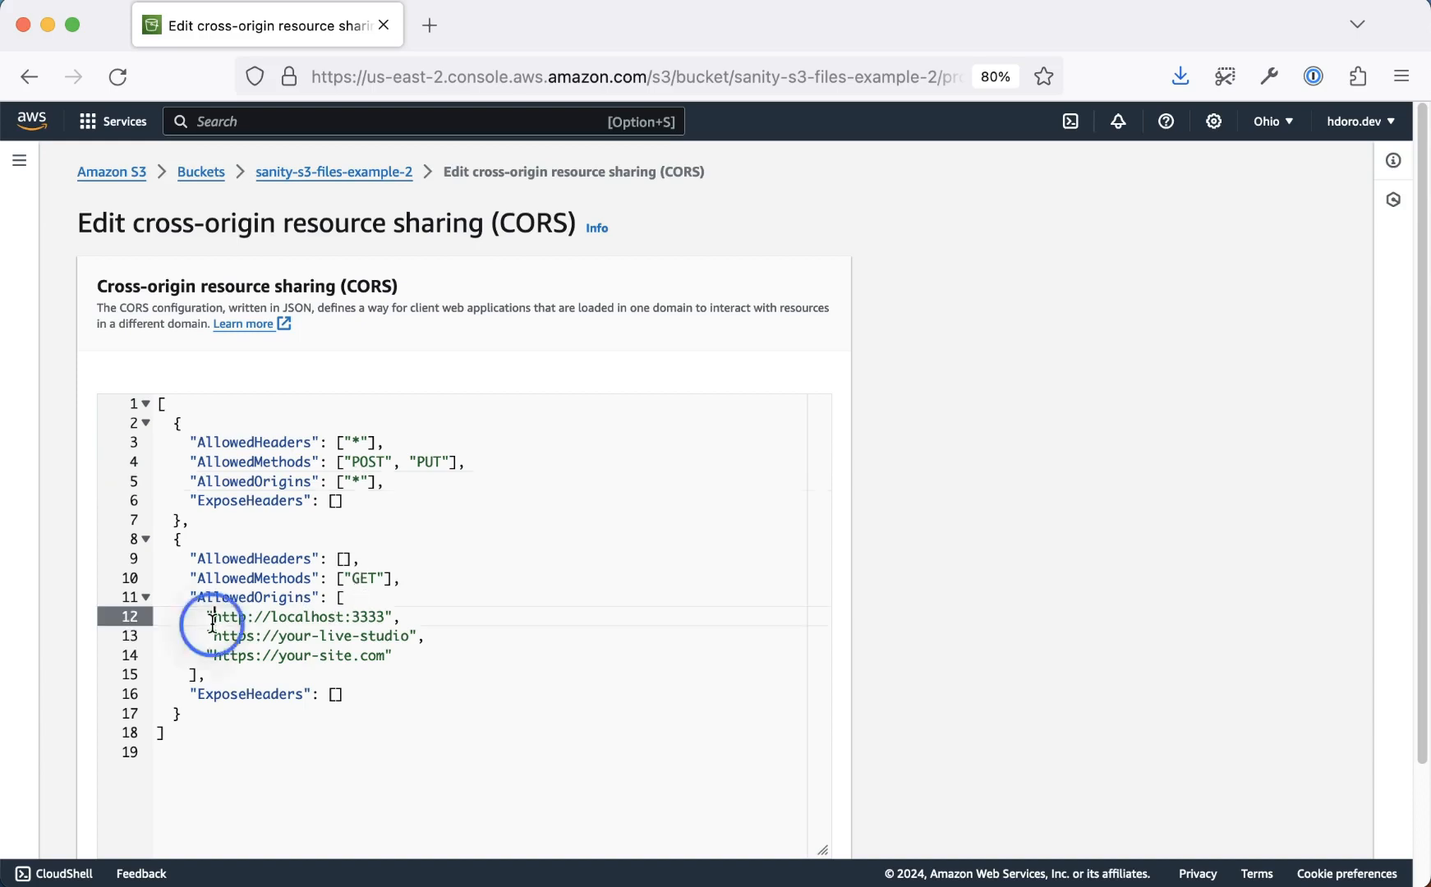
shift+click(386, 654)
key(BackSpace)
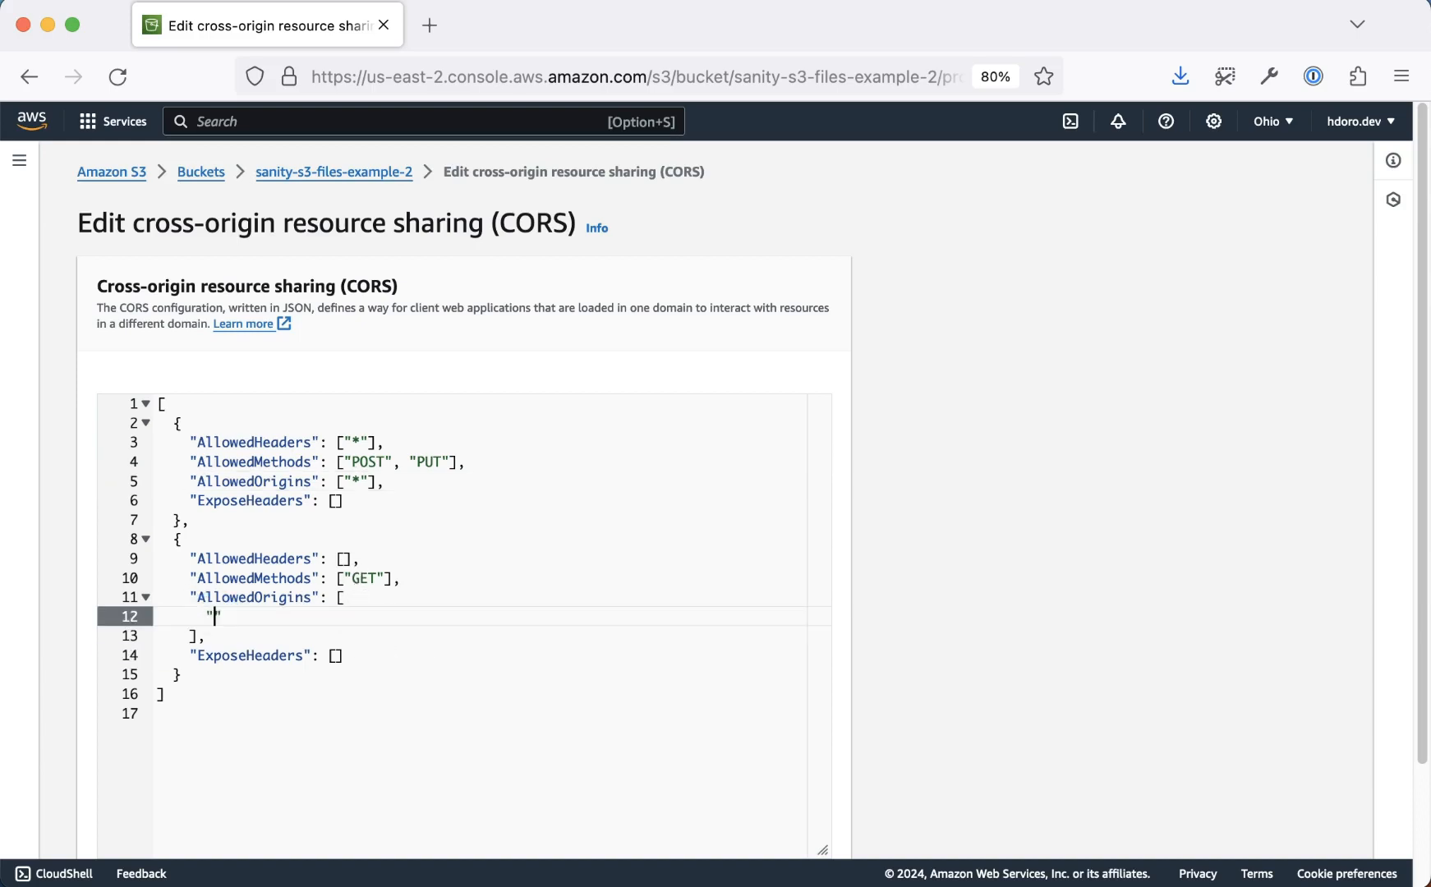
text(*)
Add "GET" to the allowed methods of the POST and PUT rule
click(442, 462)
text(", "GEST)
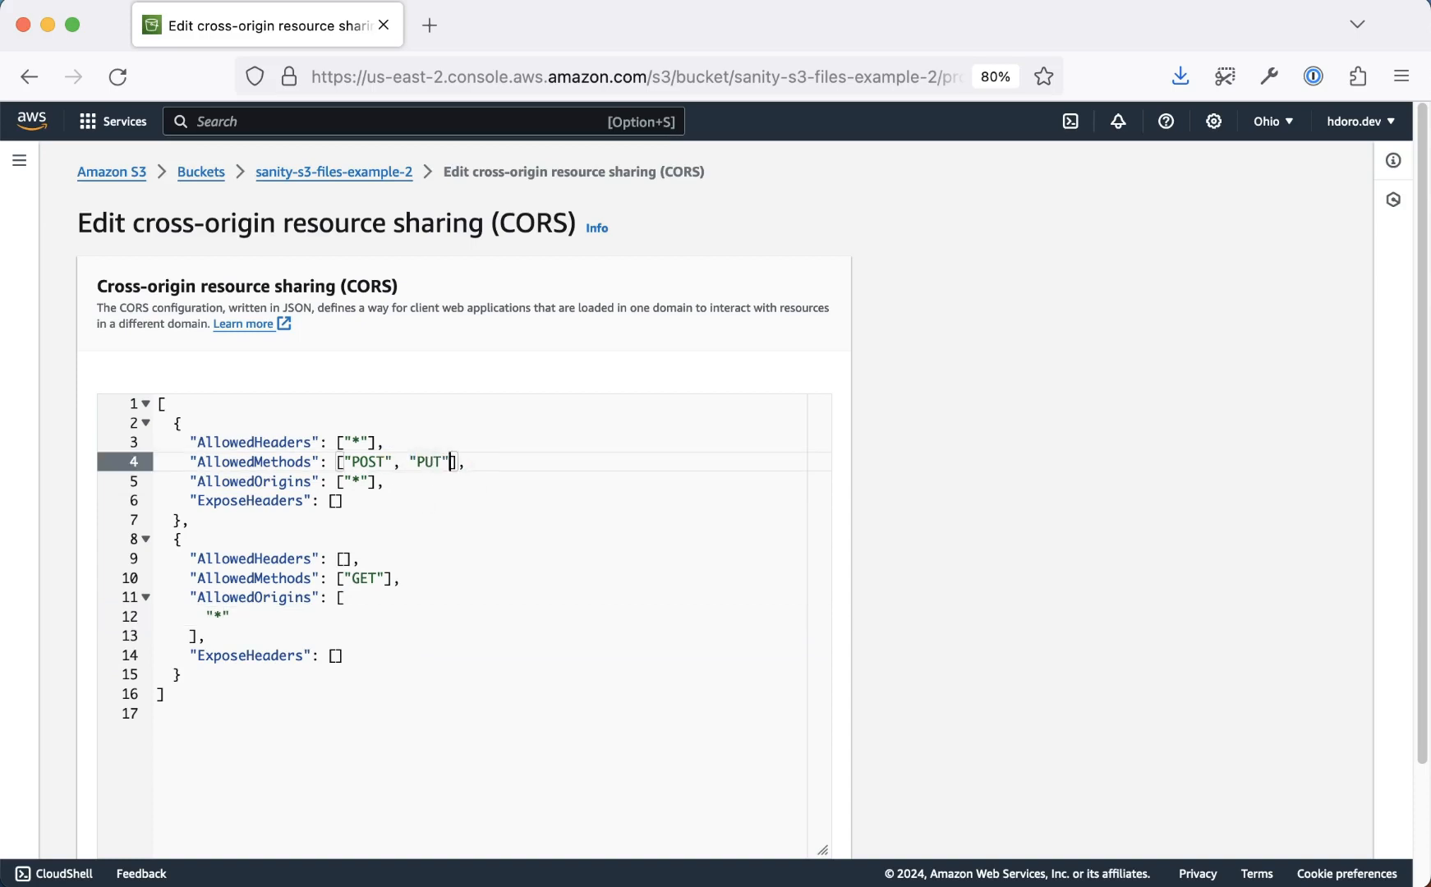
key(Left)
key(BackSpace)
click(377, 504)
Delete the separate GET rule and the comma before it, leaving a single CORS rule
click(251, 517)
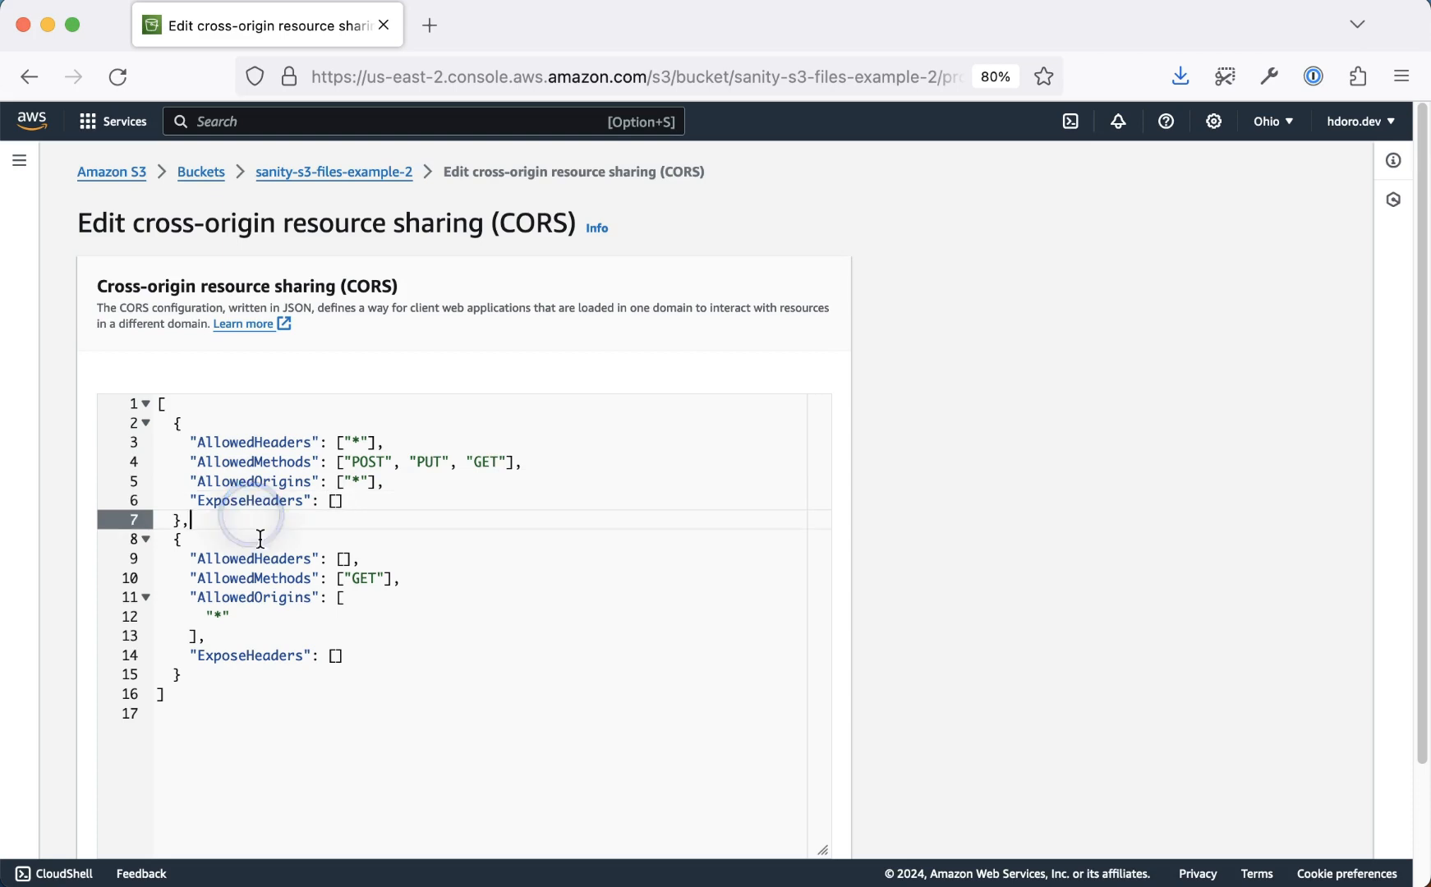
shift+click(241, 677)
key(BackSpace)
key(BackSpace)
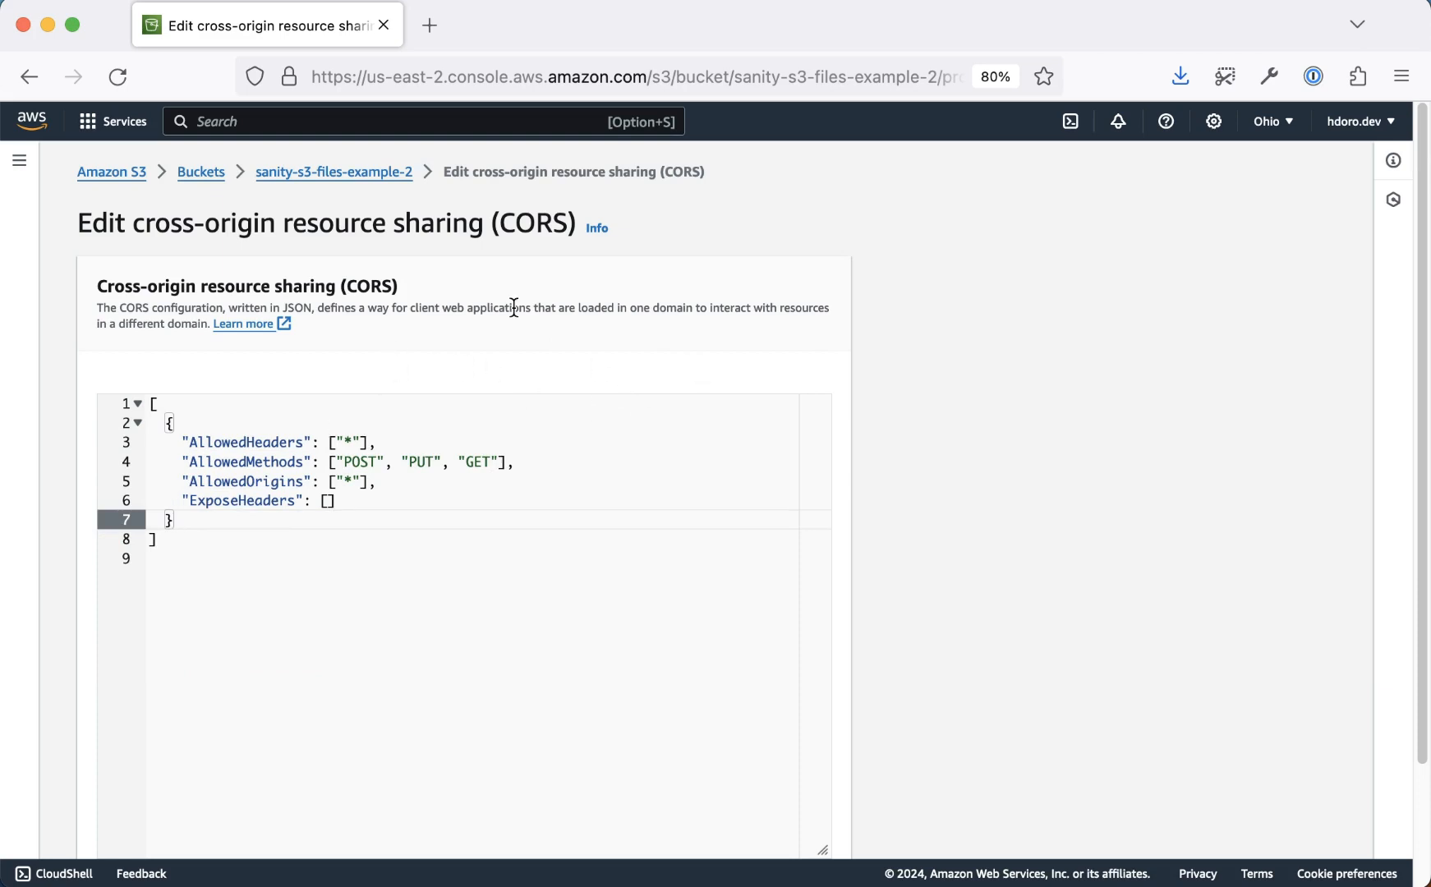
Check the "GET" entry in the allowed methods and save the CORS configuration
double_click(479, 463)
scroll(651, 394, down, 2)
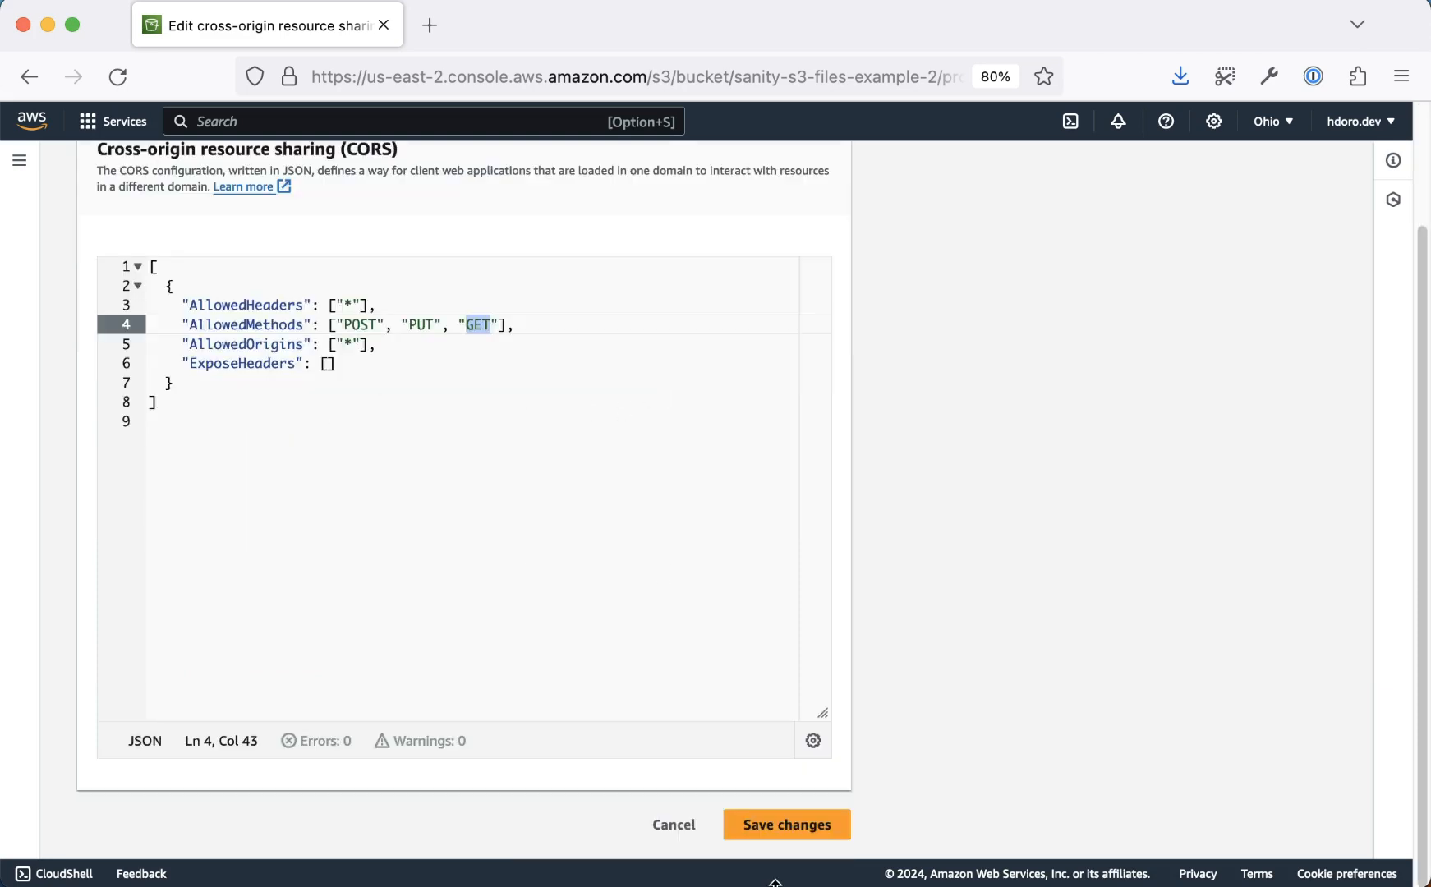
click(788, 826)
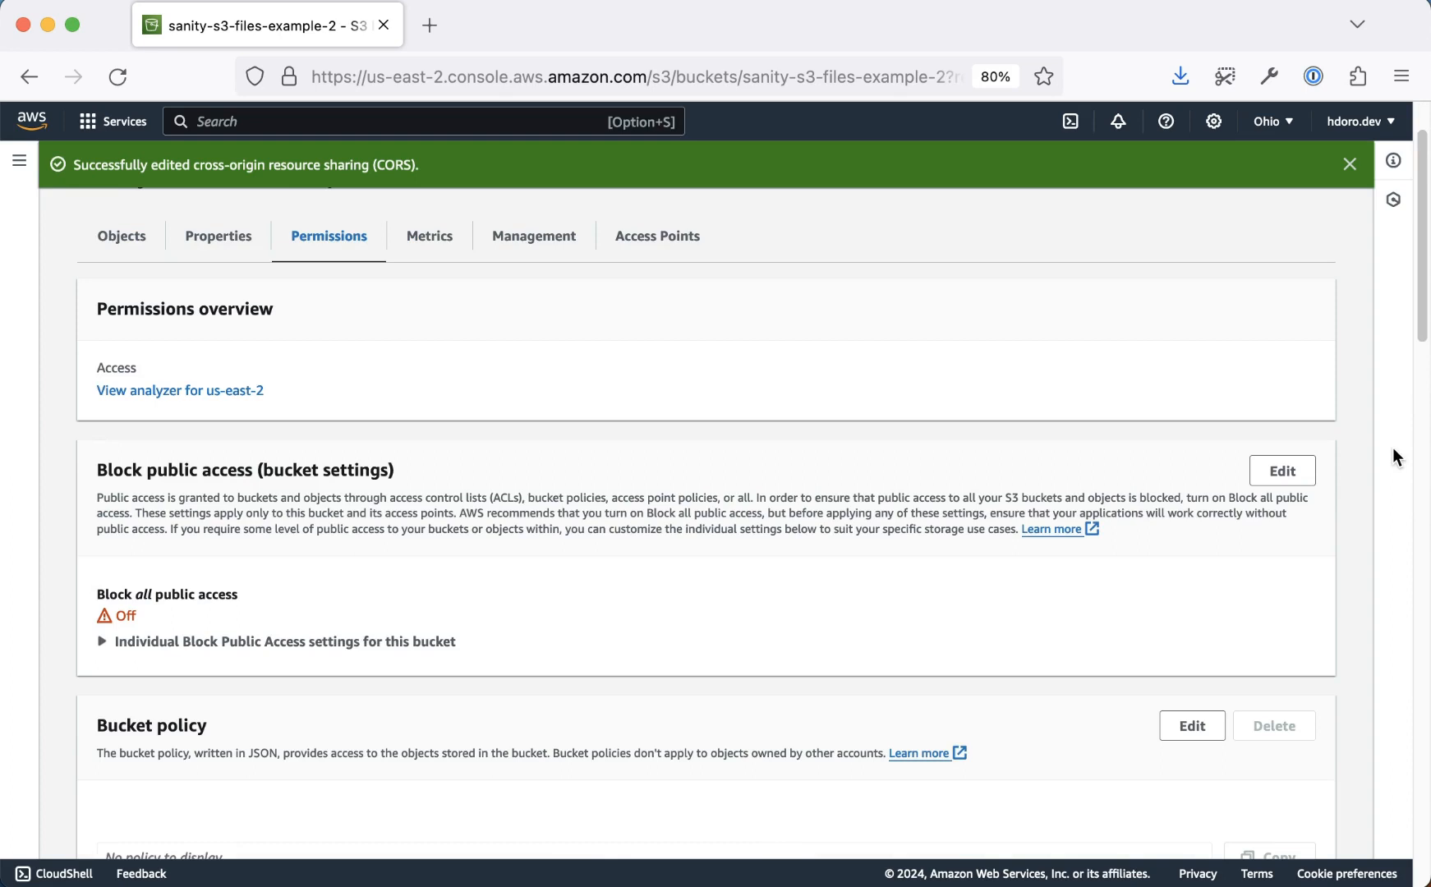
Search the AWS services for "iam" and open the IAM dashboard
scroll(1013, 657, up, 2)
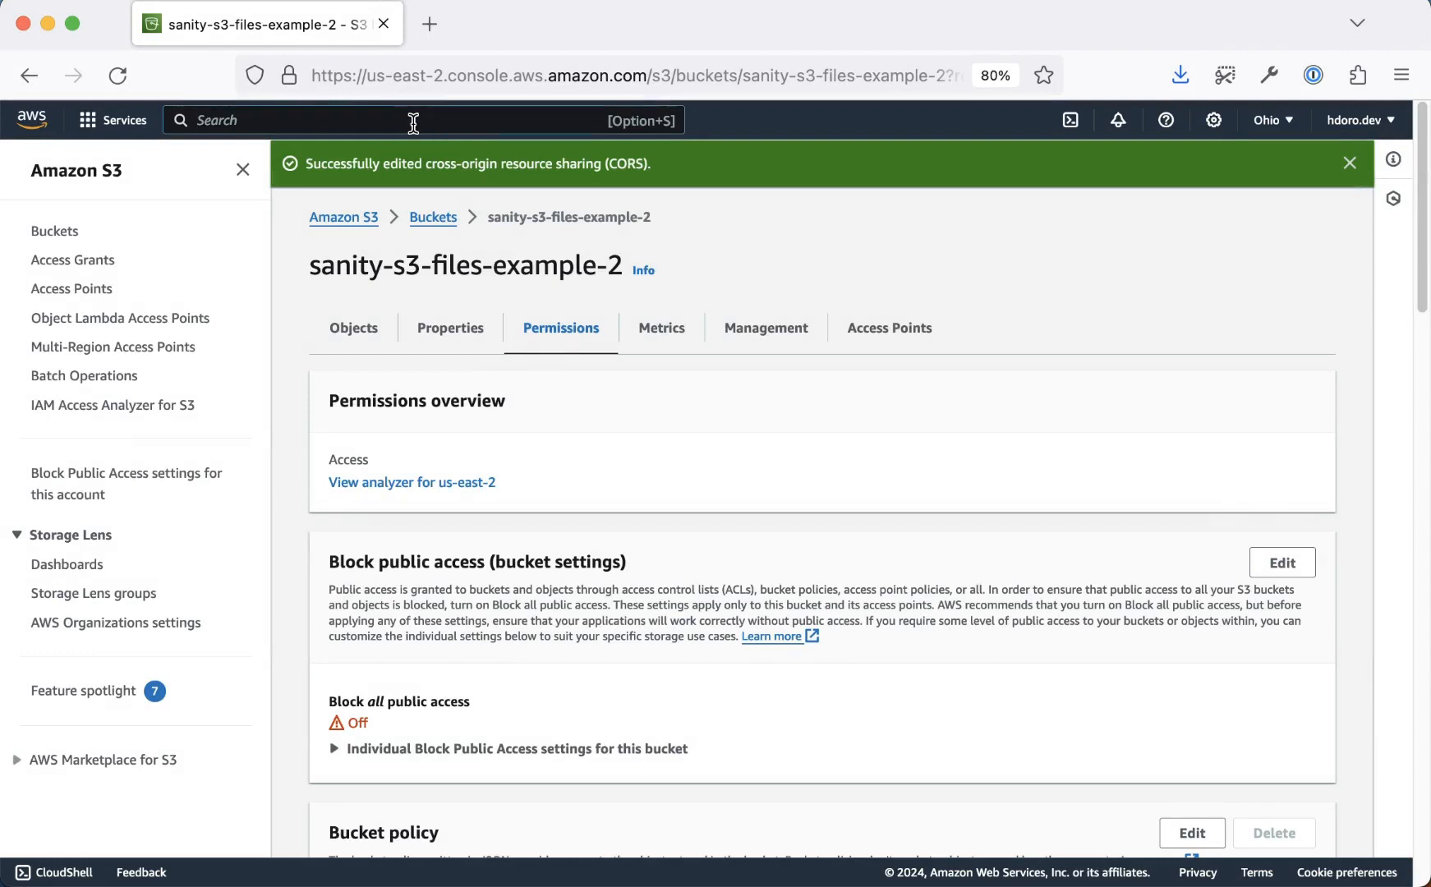
click(414, 121)
text(iam)
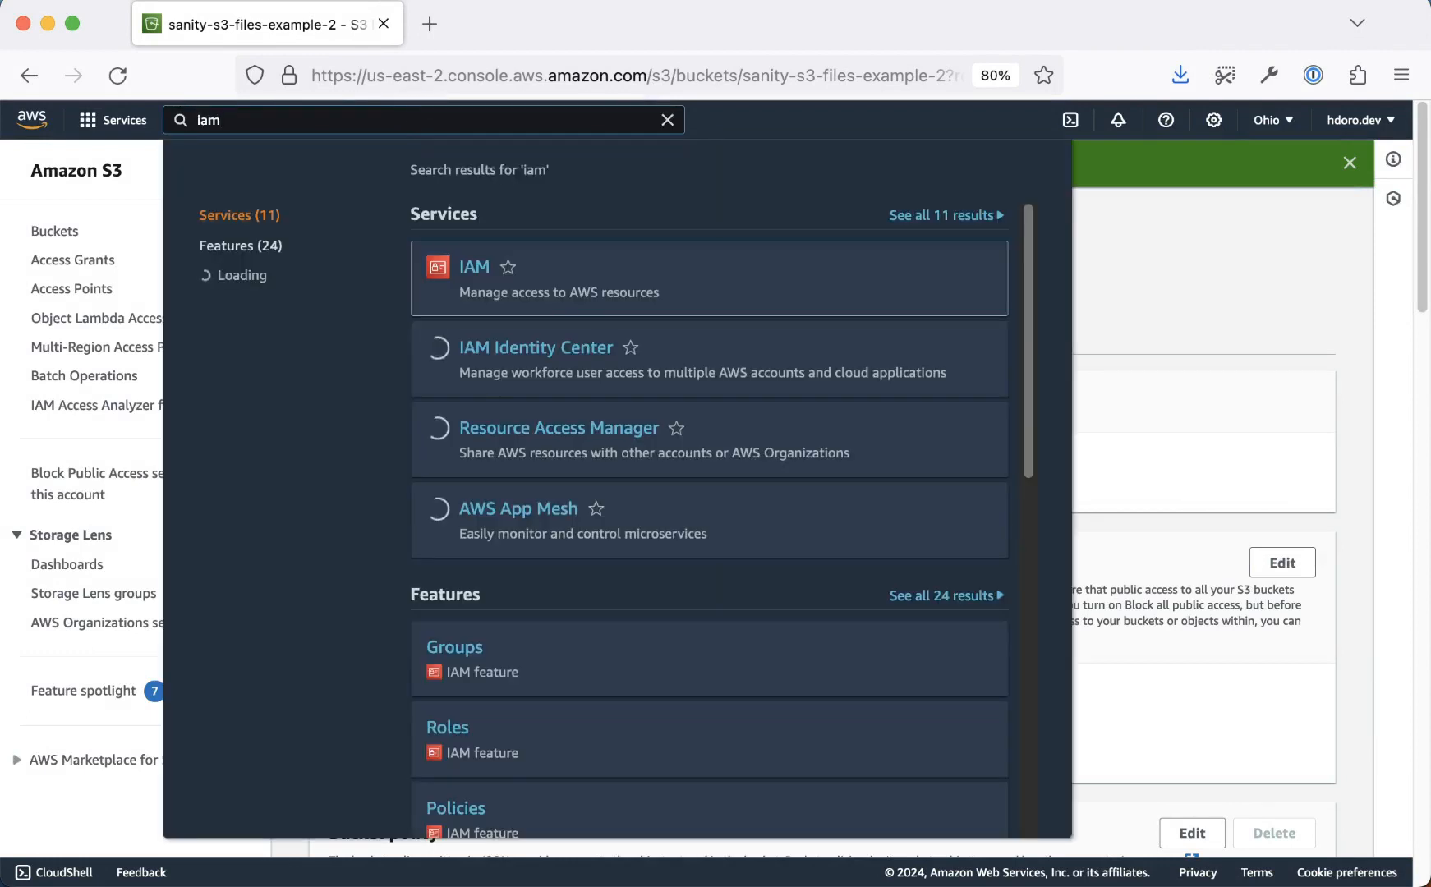
click(477, 269)
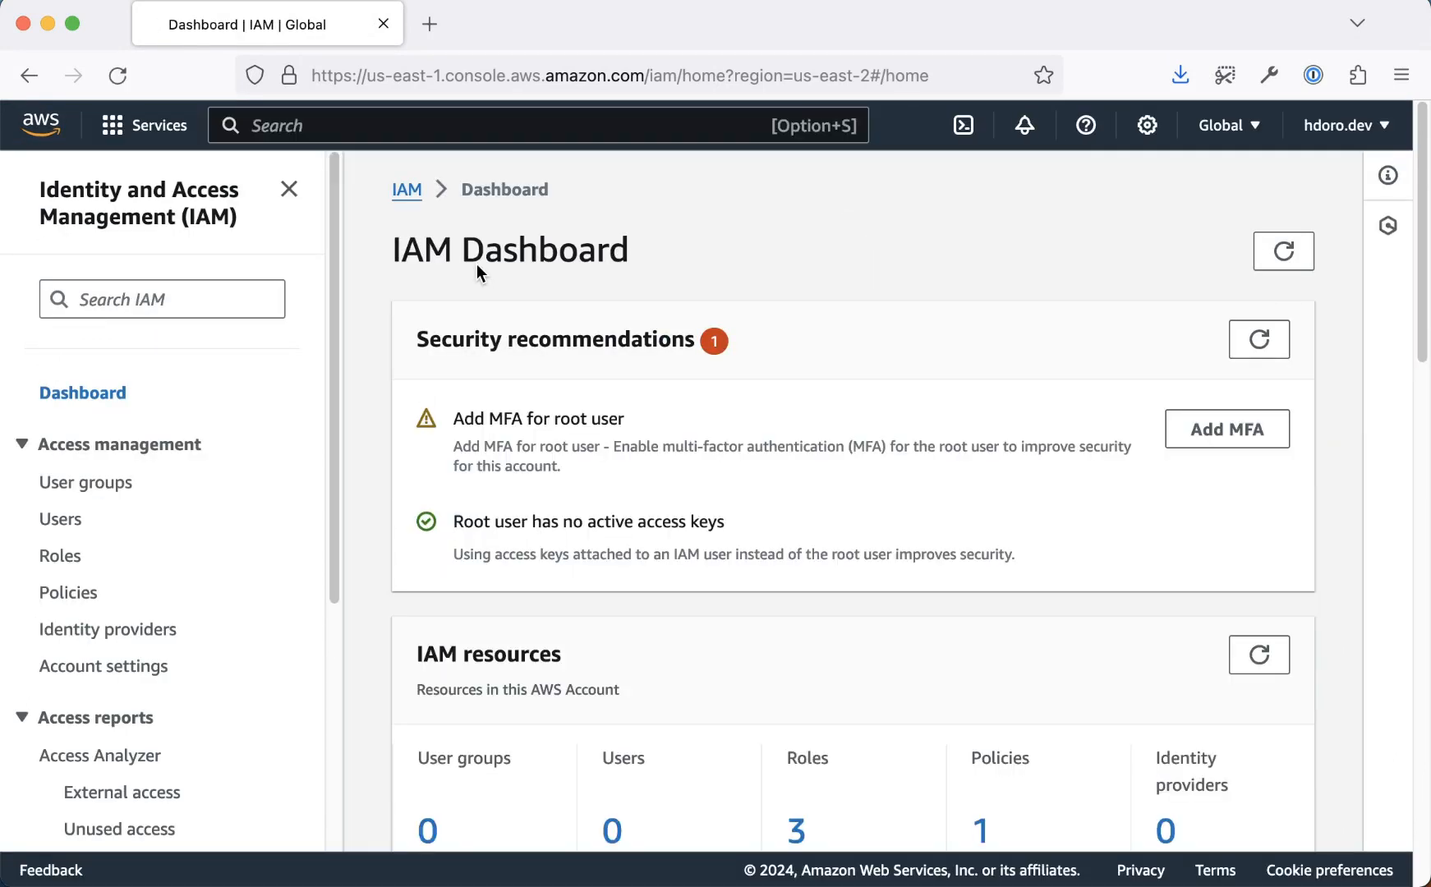
Start creating a new IAM policy and choose S3 as the service for its permissions
scroll(161, 485, down, 1)
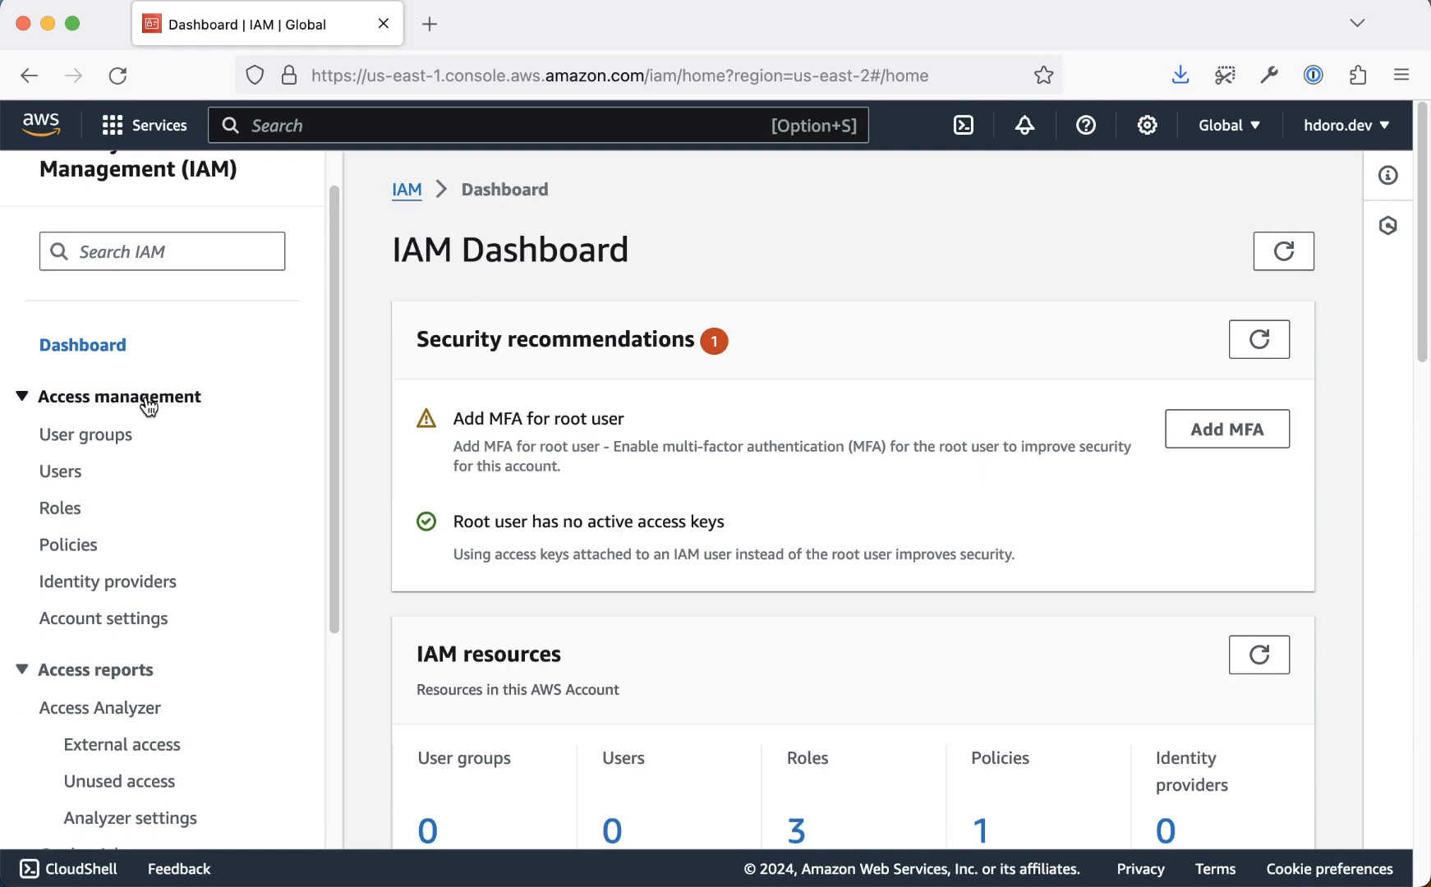
click(78, 544)
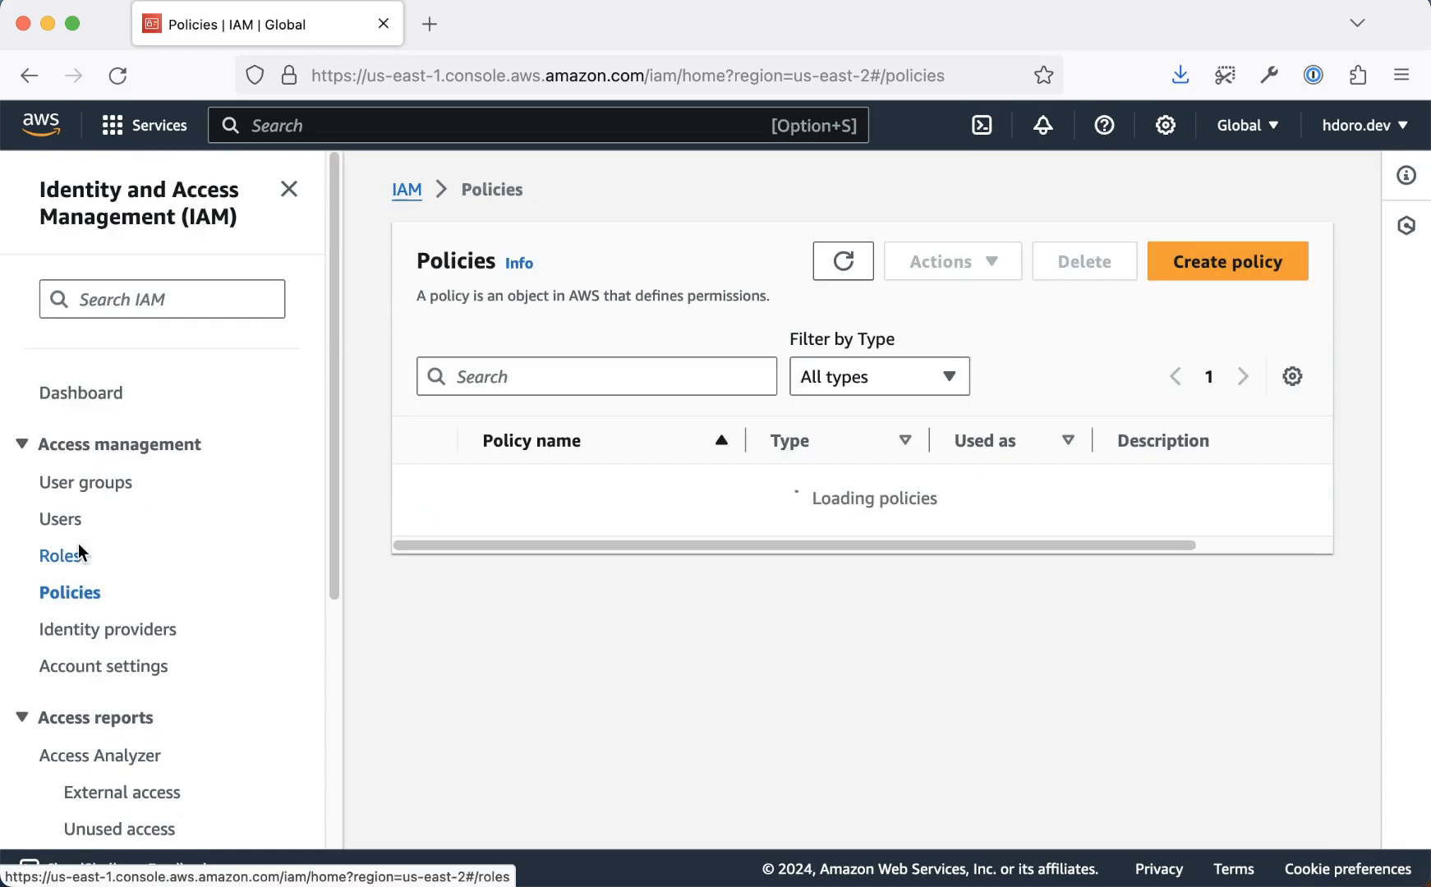
click(1205, 266)
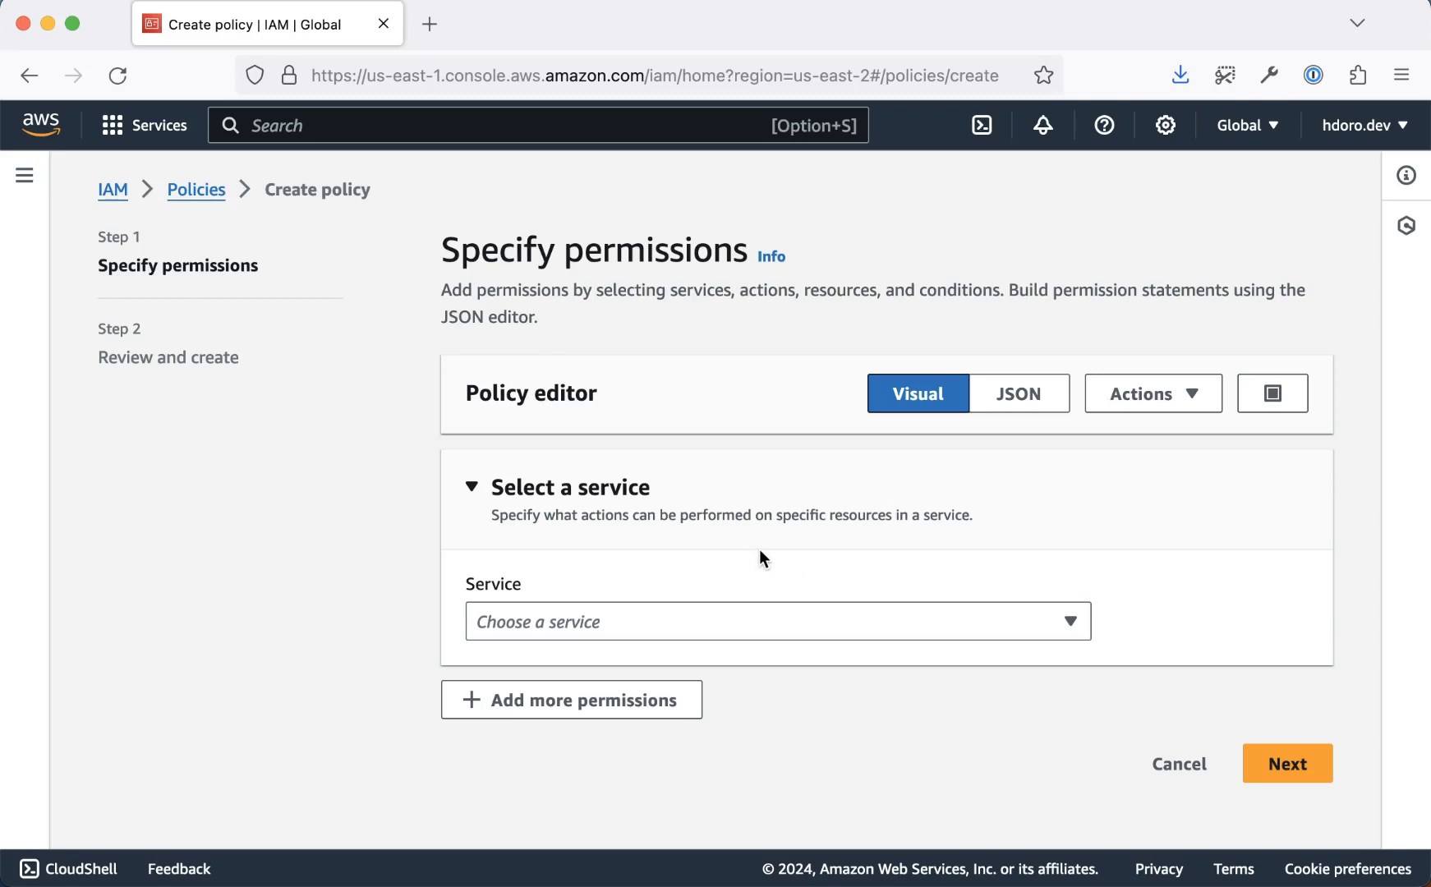
click(648, 622)
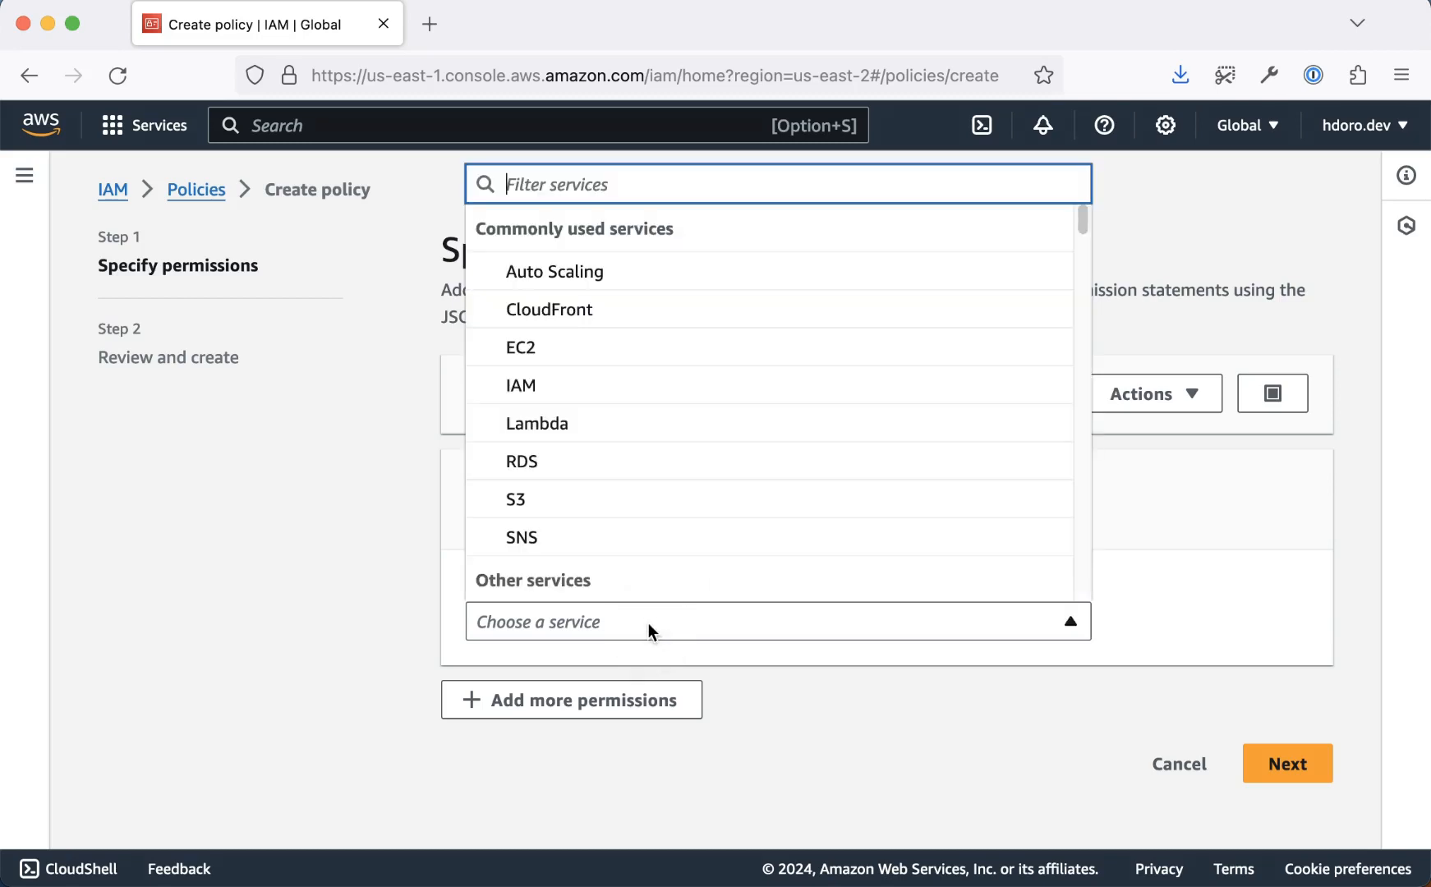
click(545, 518)
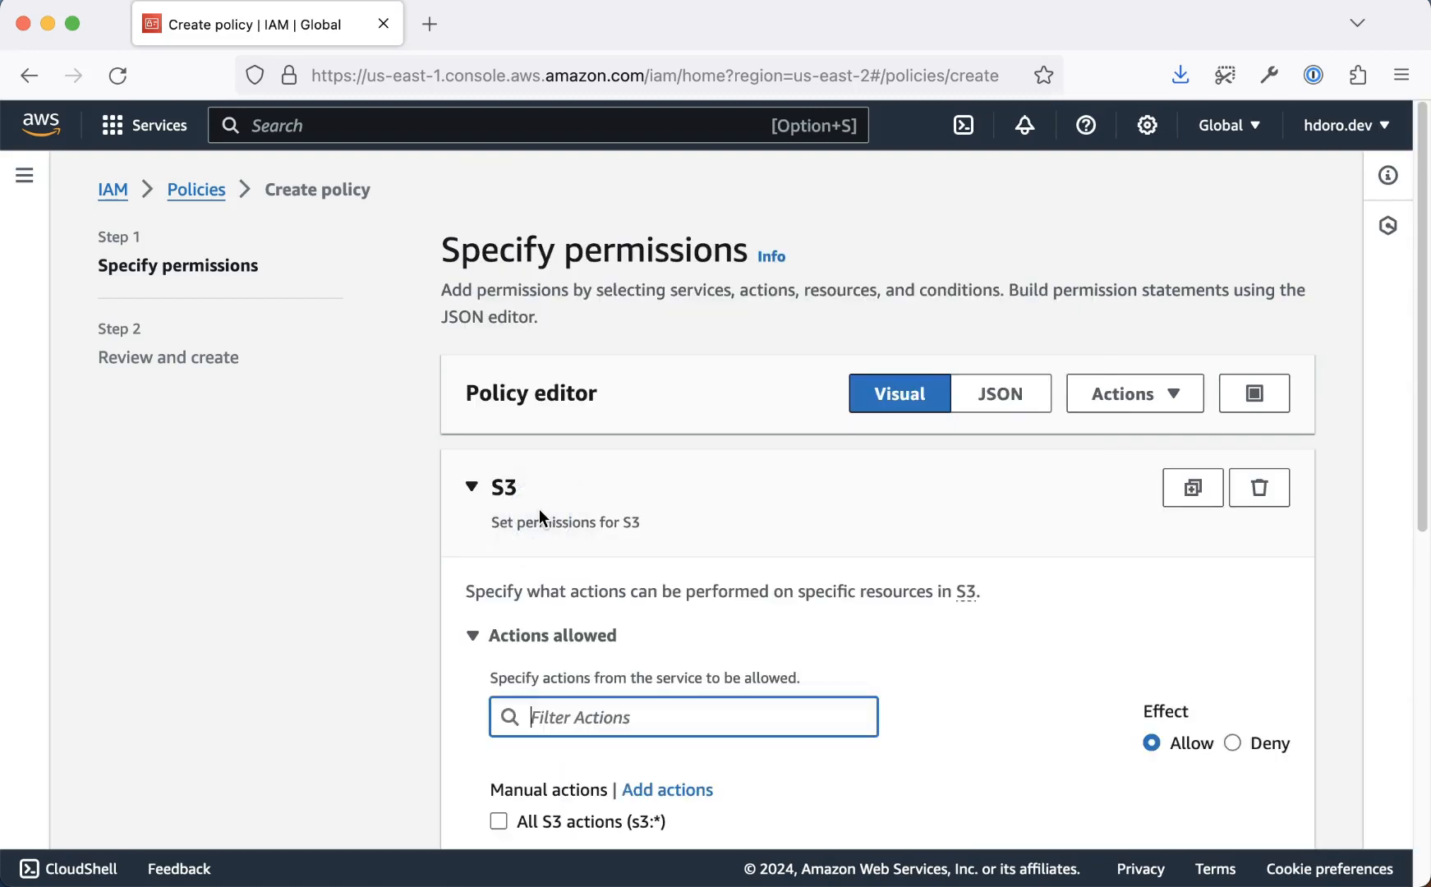
Expand the S3 write actions and allow DeleteObject
scroll(707, 542, down, 5)
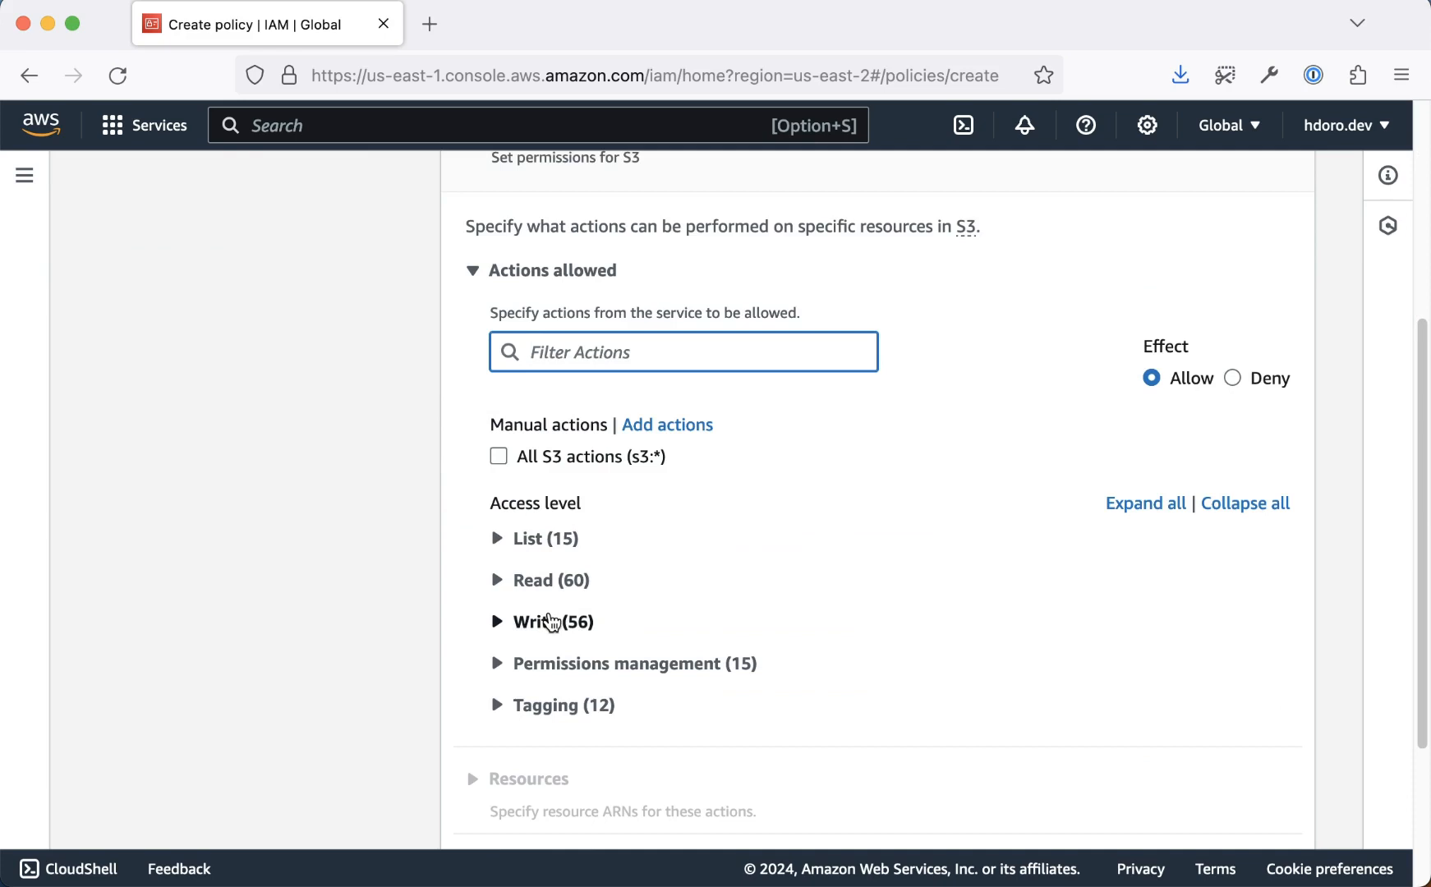
click(551, 622)
scroll(821, 550, down, 7)
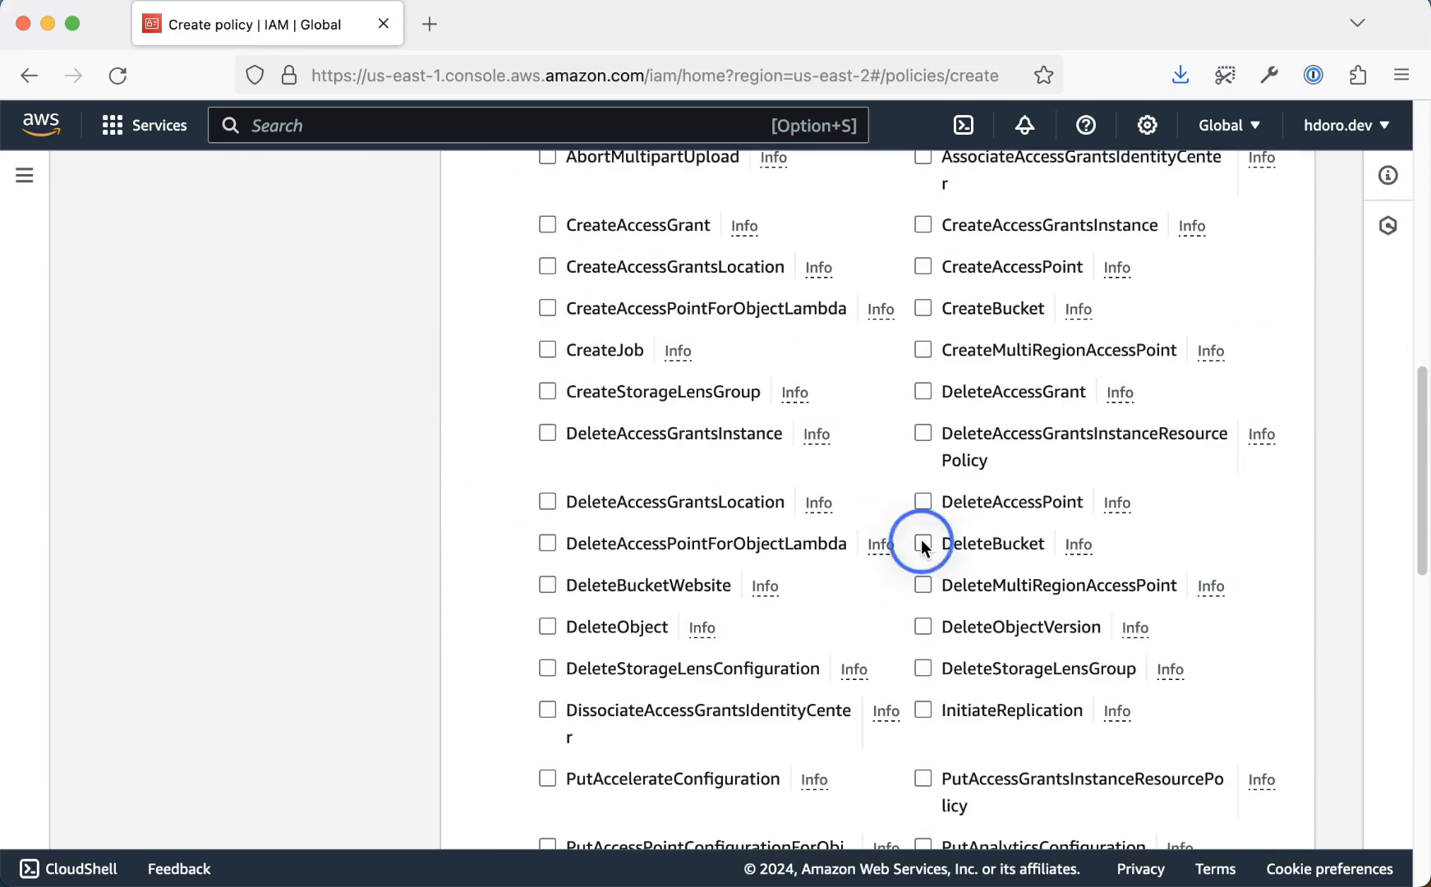
click(921, 547)
click(925, 532)
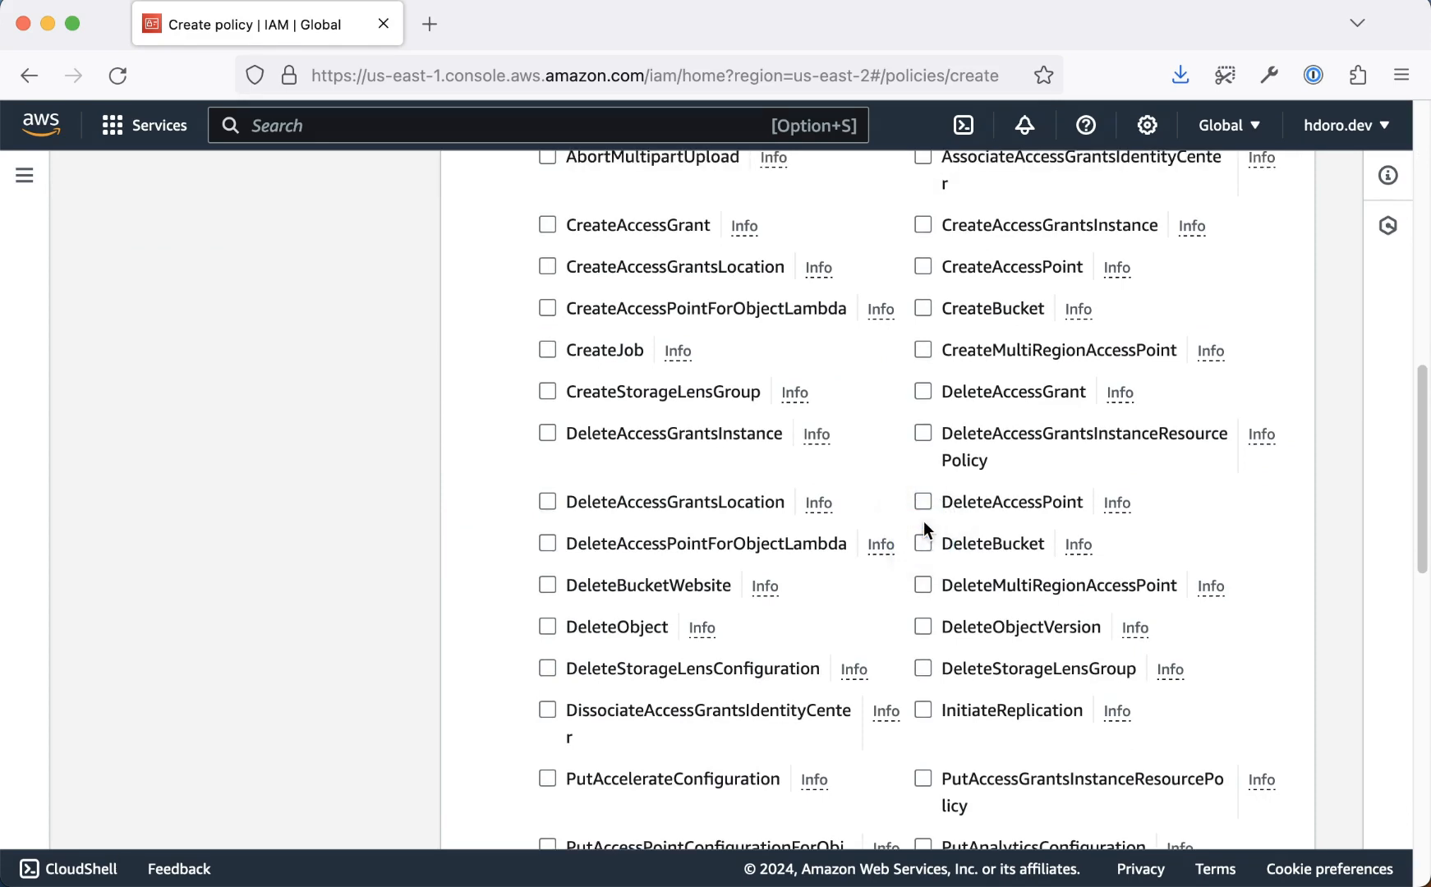
scroll(924, 530, down, 8)
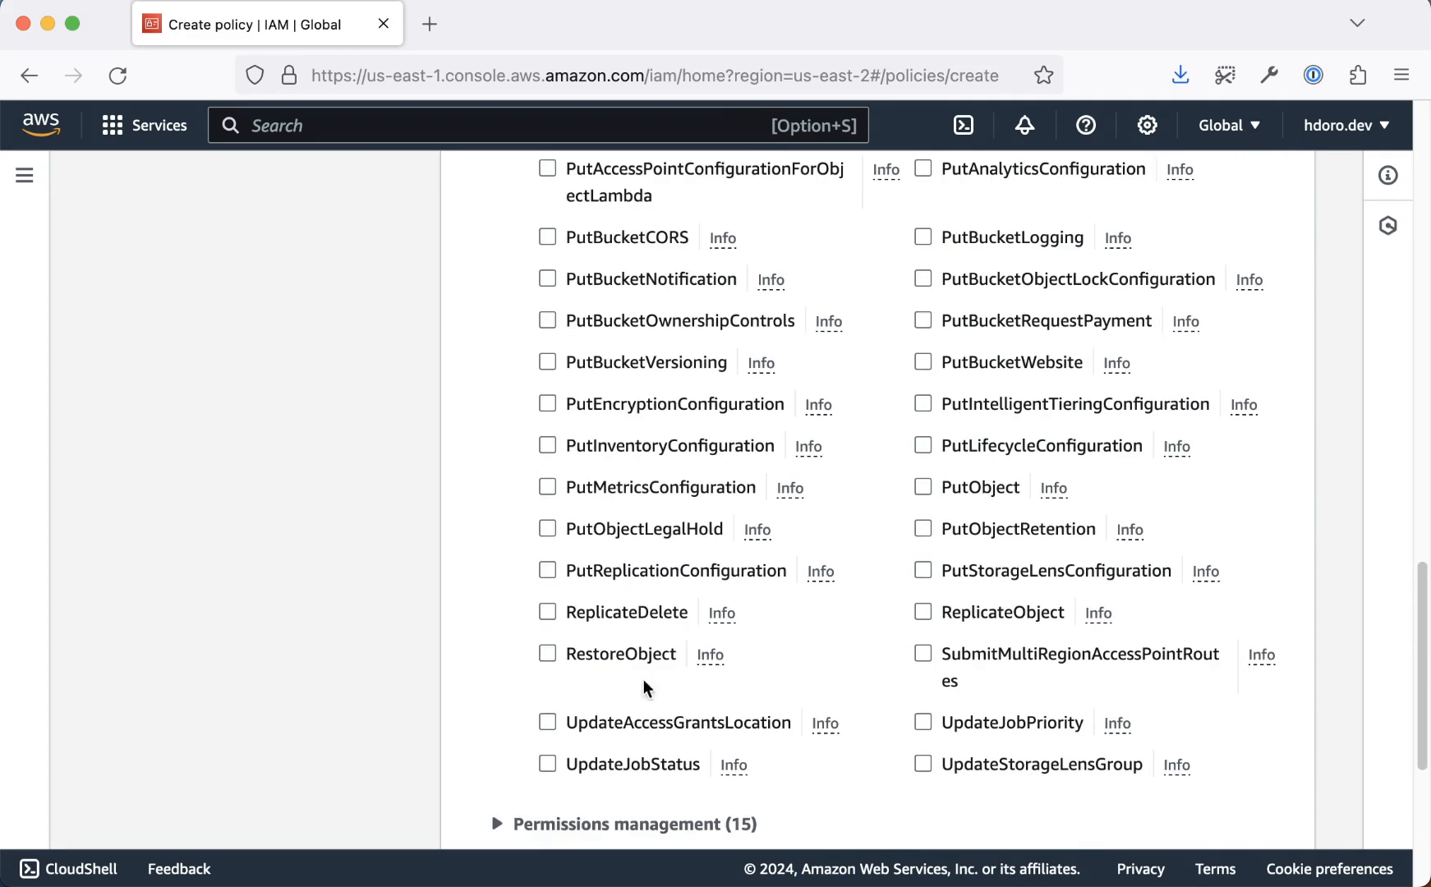
key(super+minus)
scroll(604, 532, up, 3)
scroll(747, 592, up, 6)
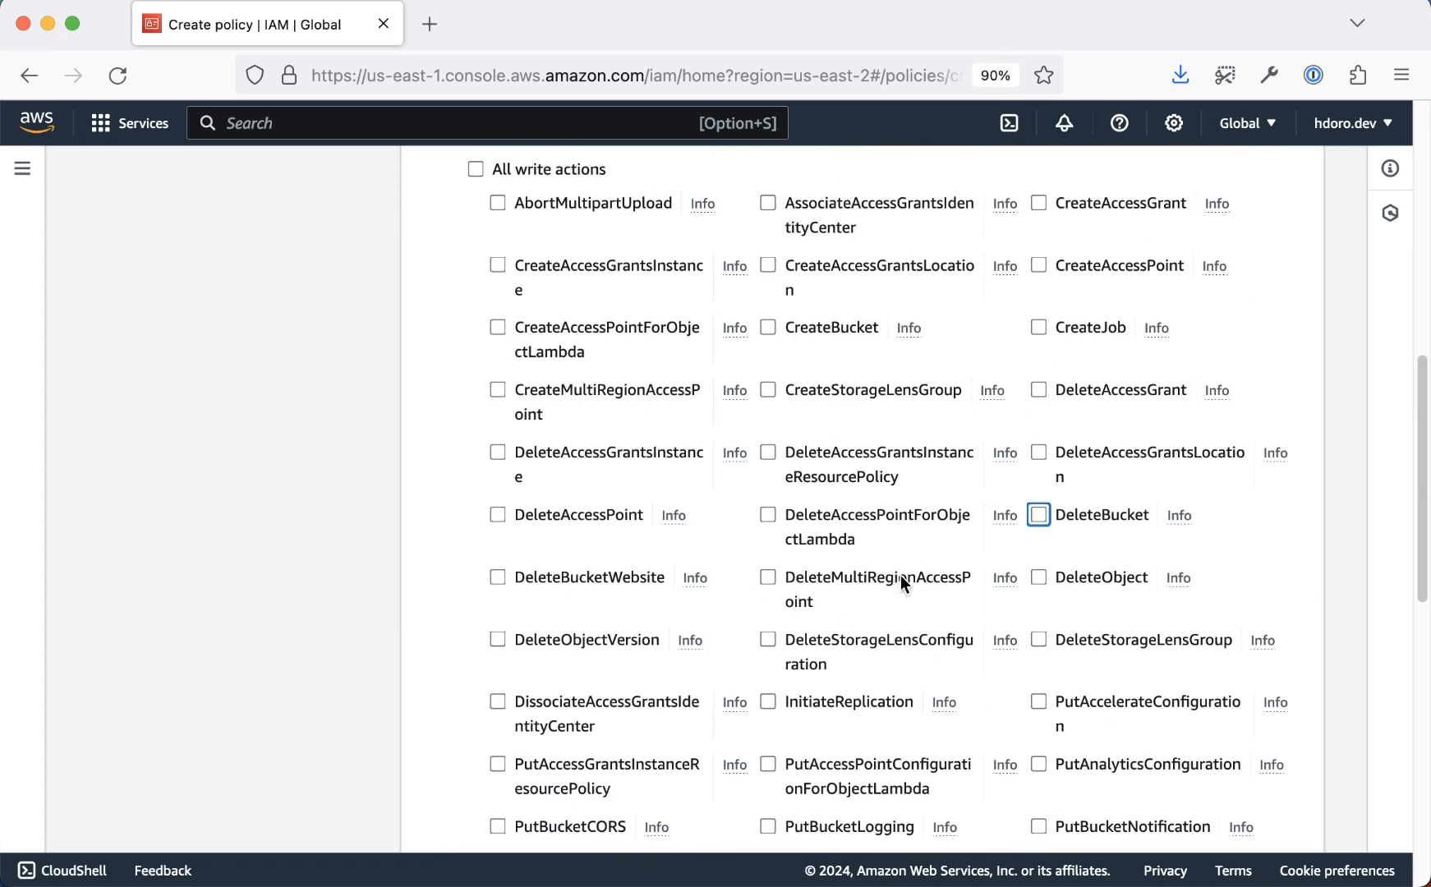
click(1040, 574)
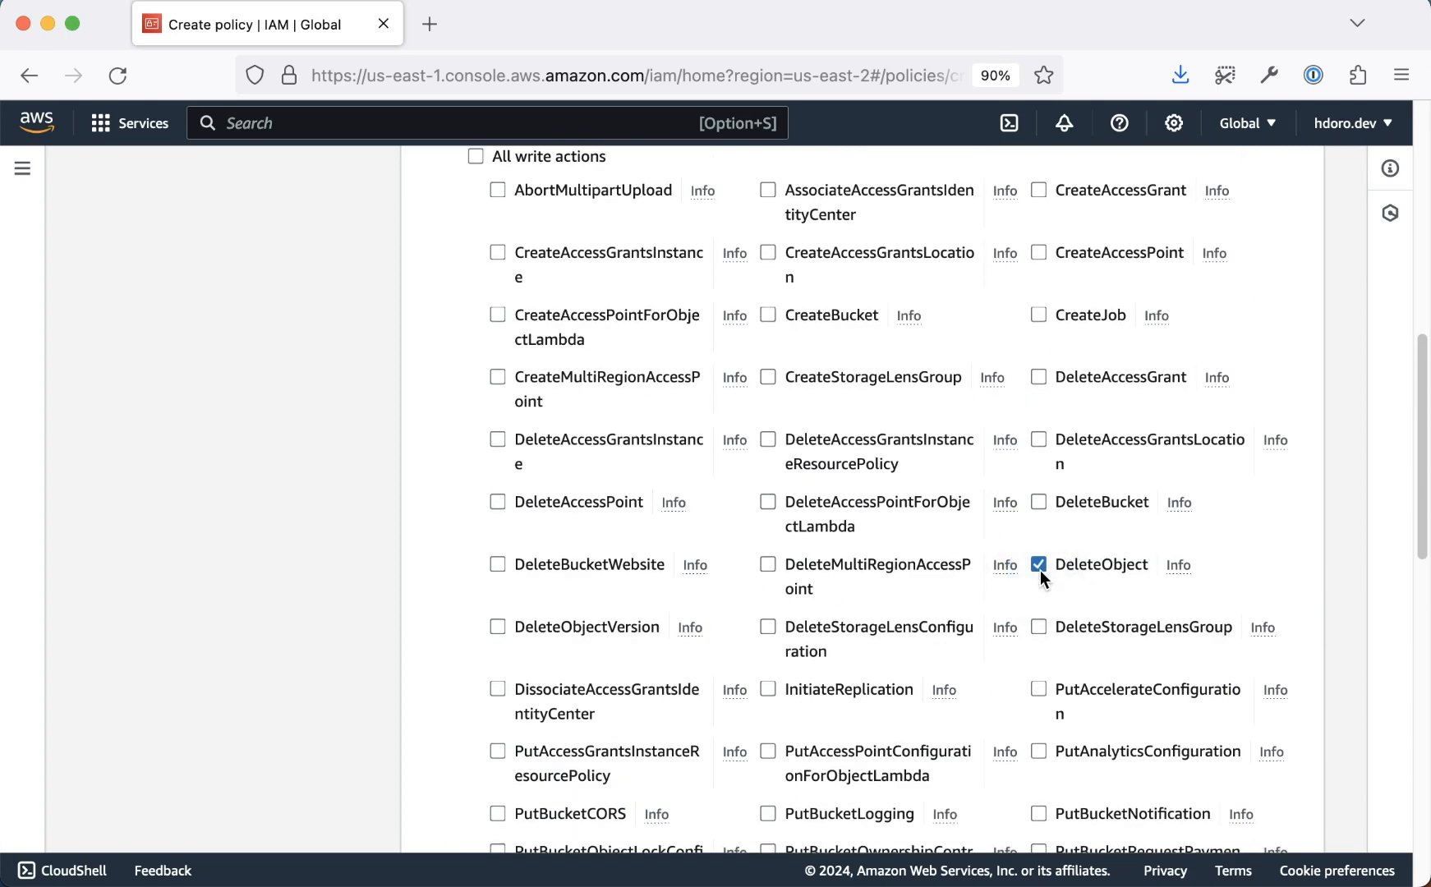
Allow the PutObject action among the S3 write actions
scroll(1041, 573, up, 2)
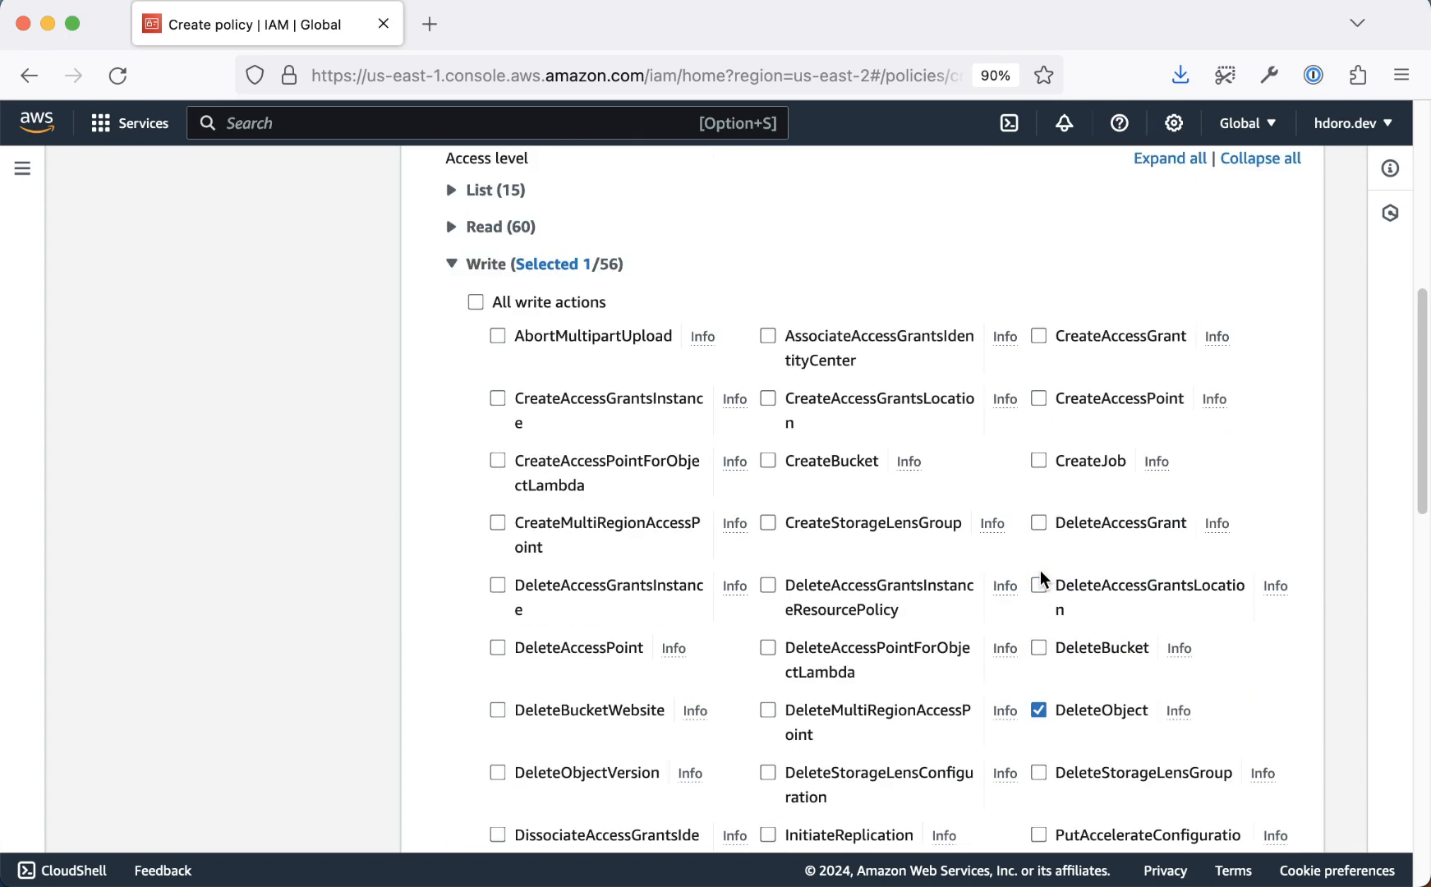
scroll(932, 466, down, 5)
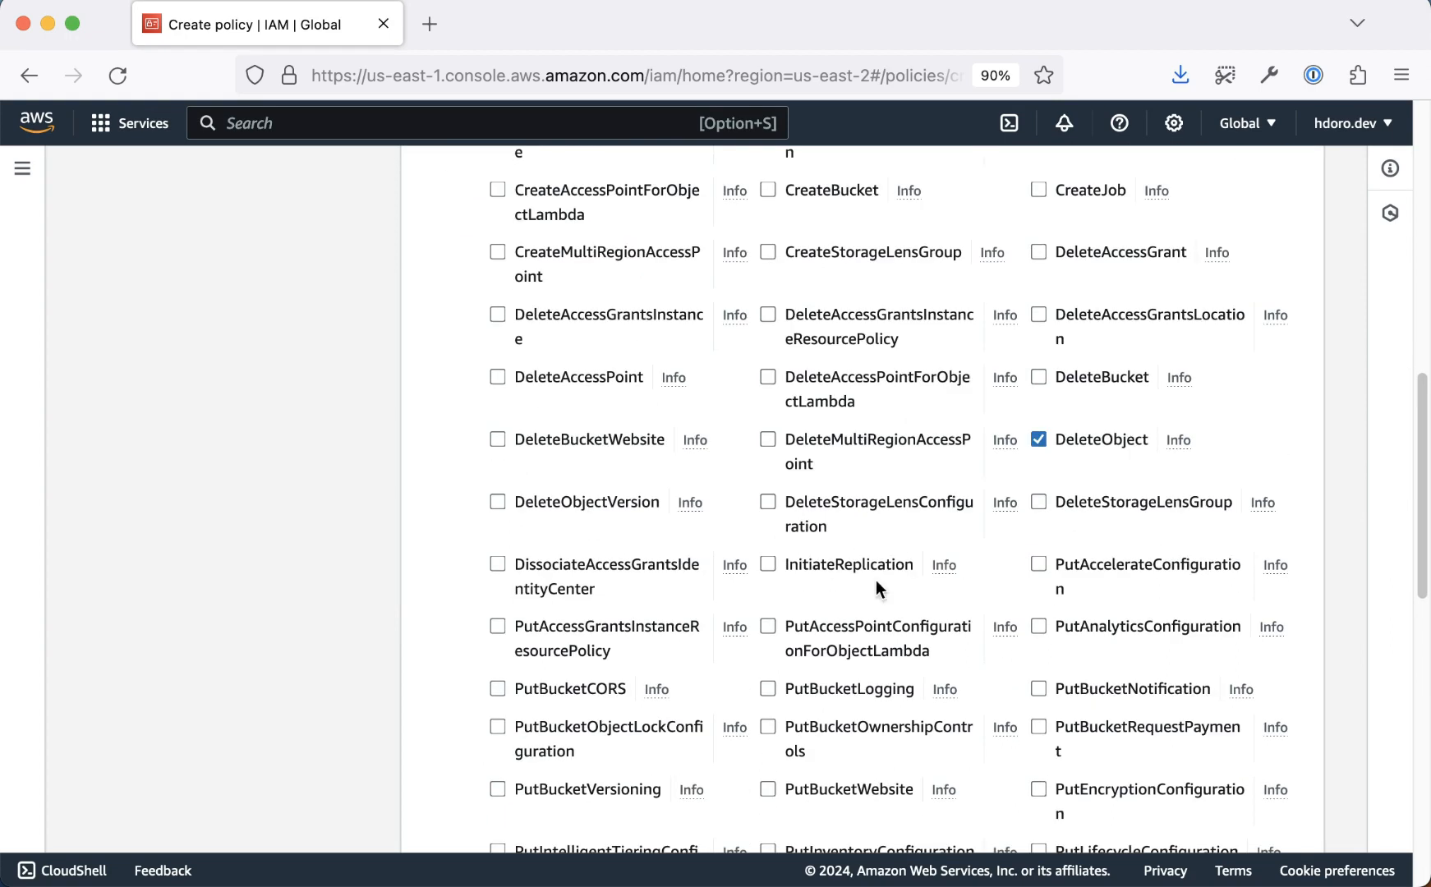
scroll(940, 545, down, 3)
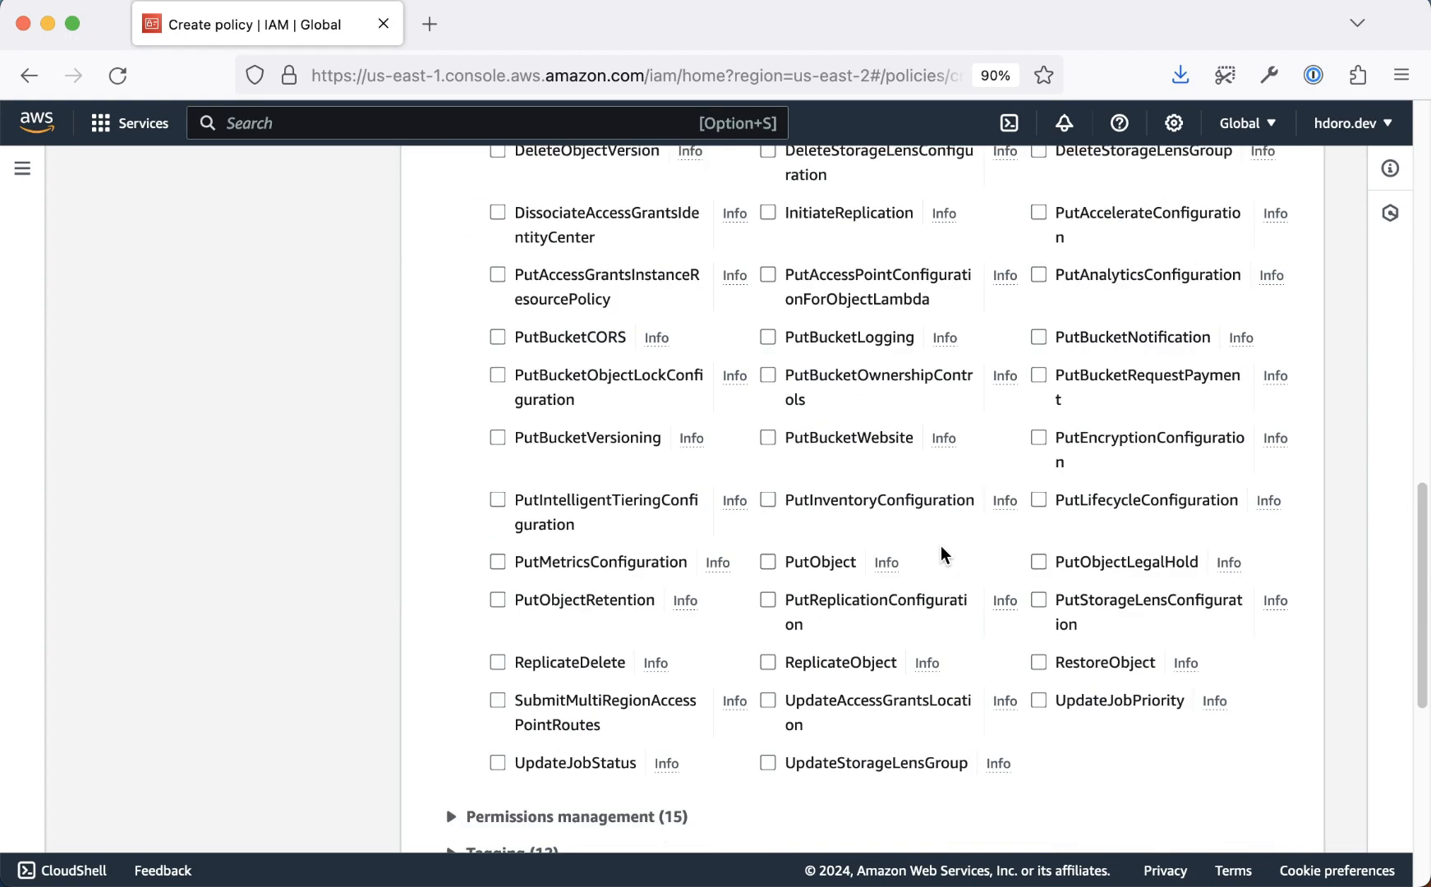
click(769, 562)
Search the page for "PutObject" and step through the matches, closing the search when done
key(super+f)
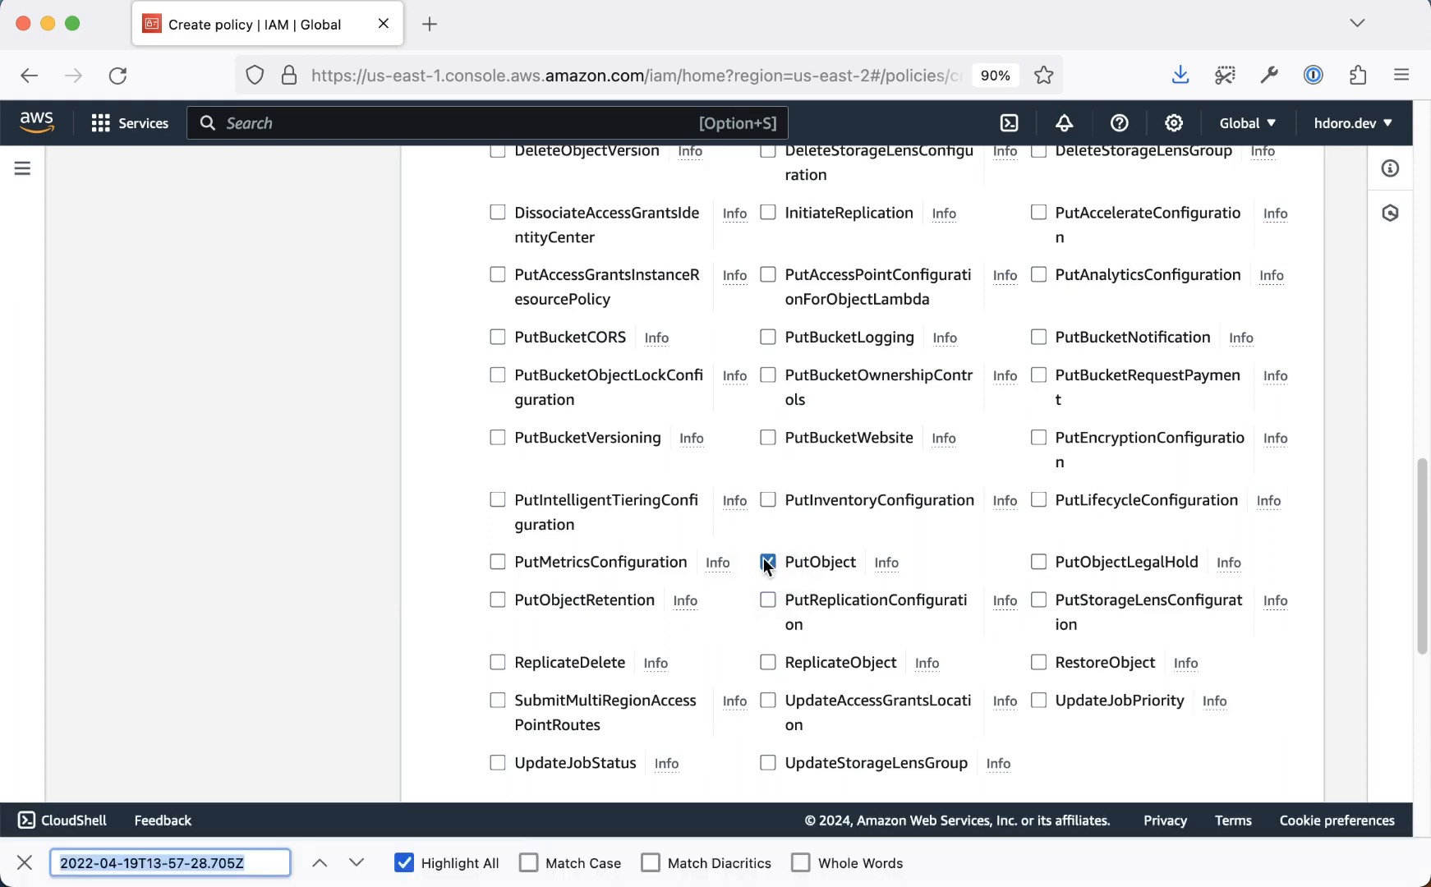
text(Put)
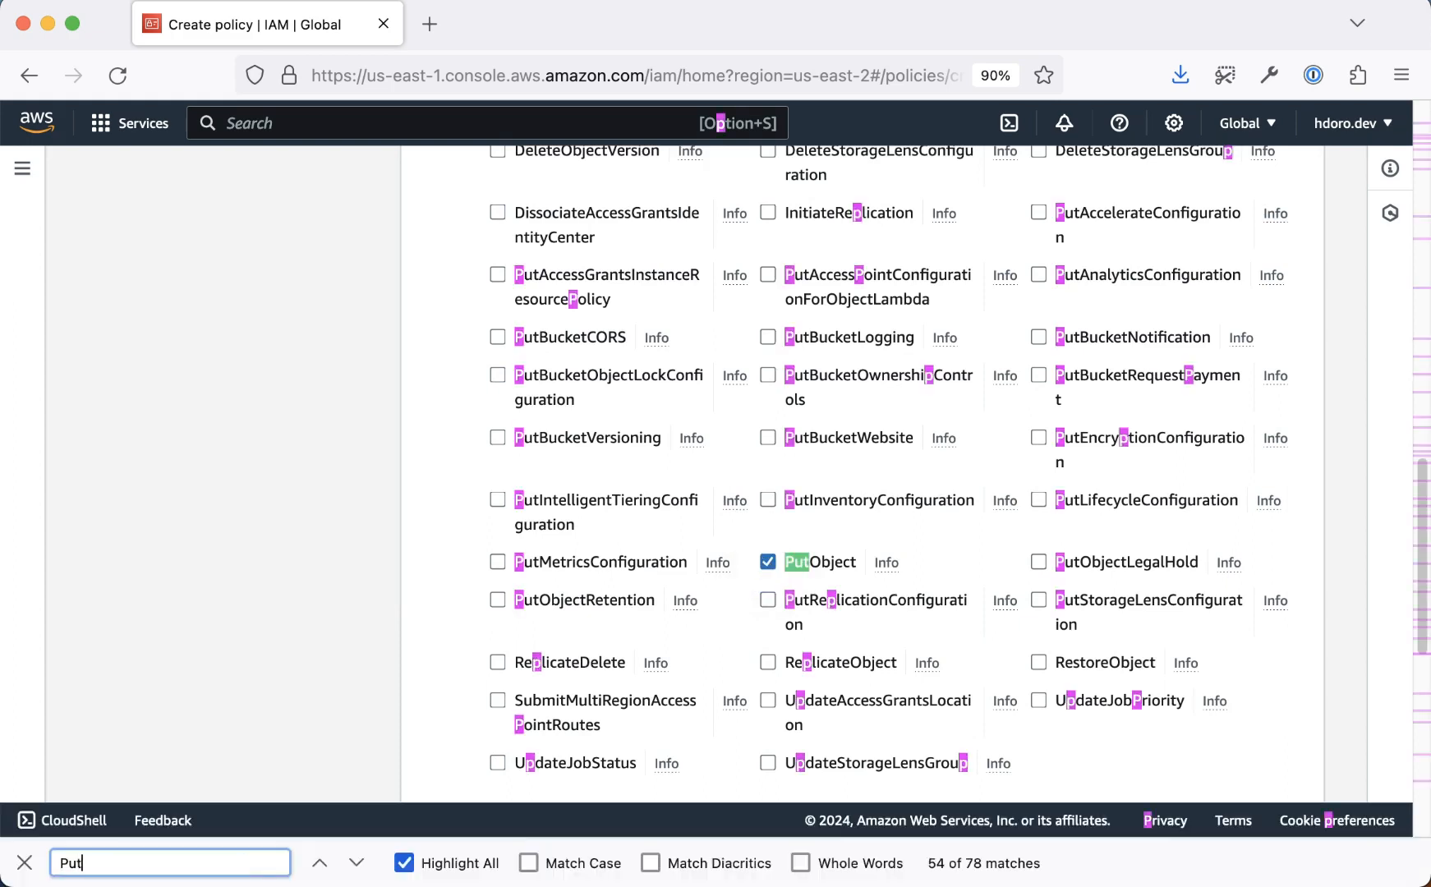
text(Object)
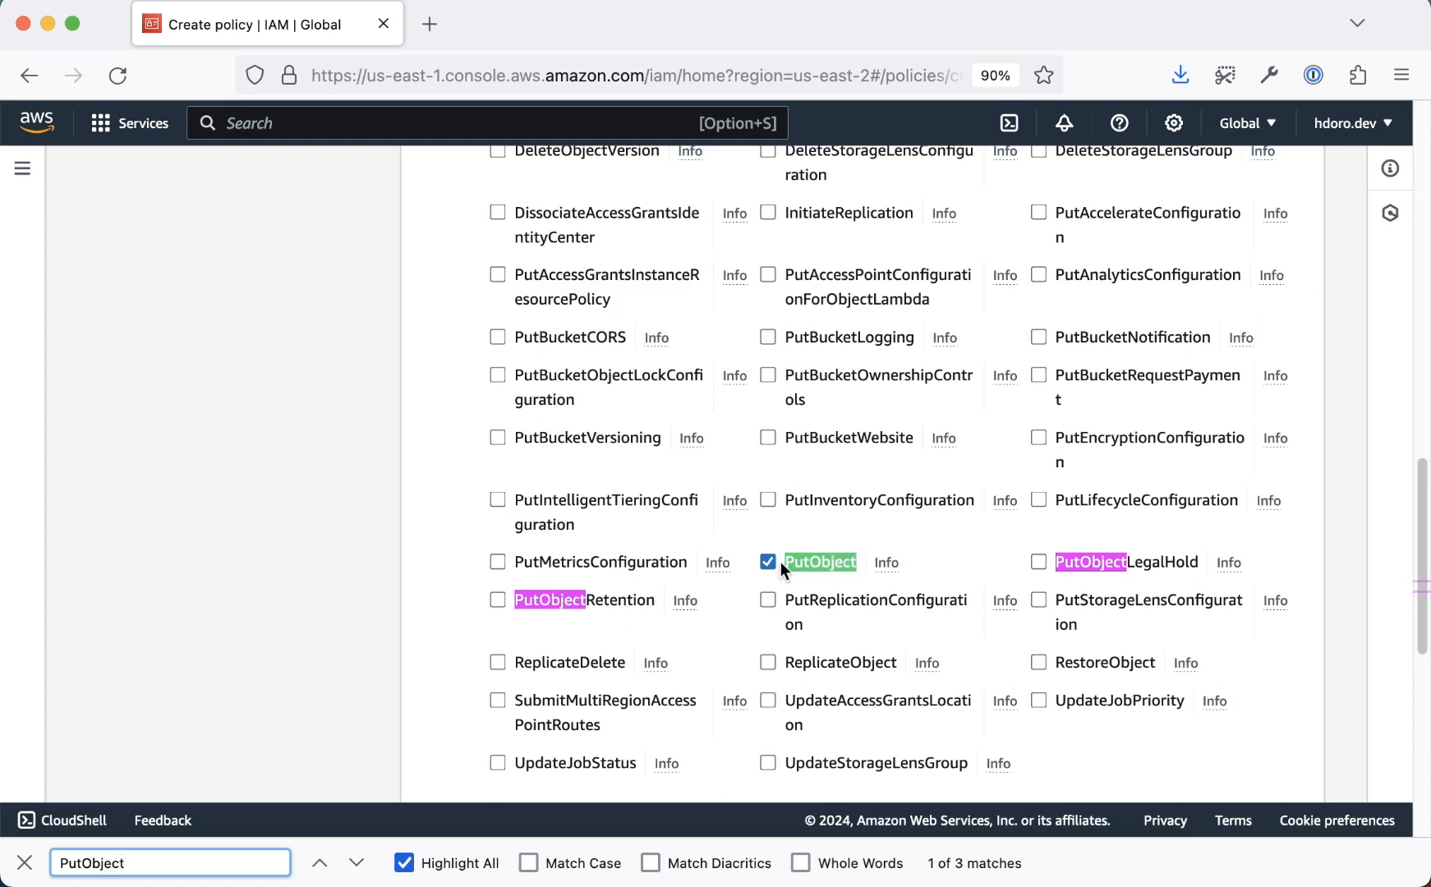
key(Return)
key(Return)
key(Return)
key(Return)
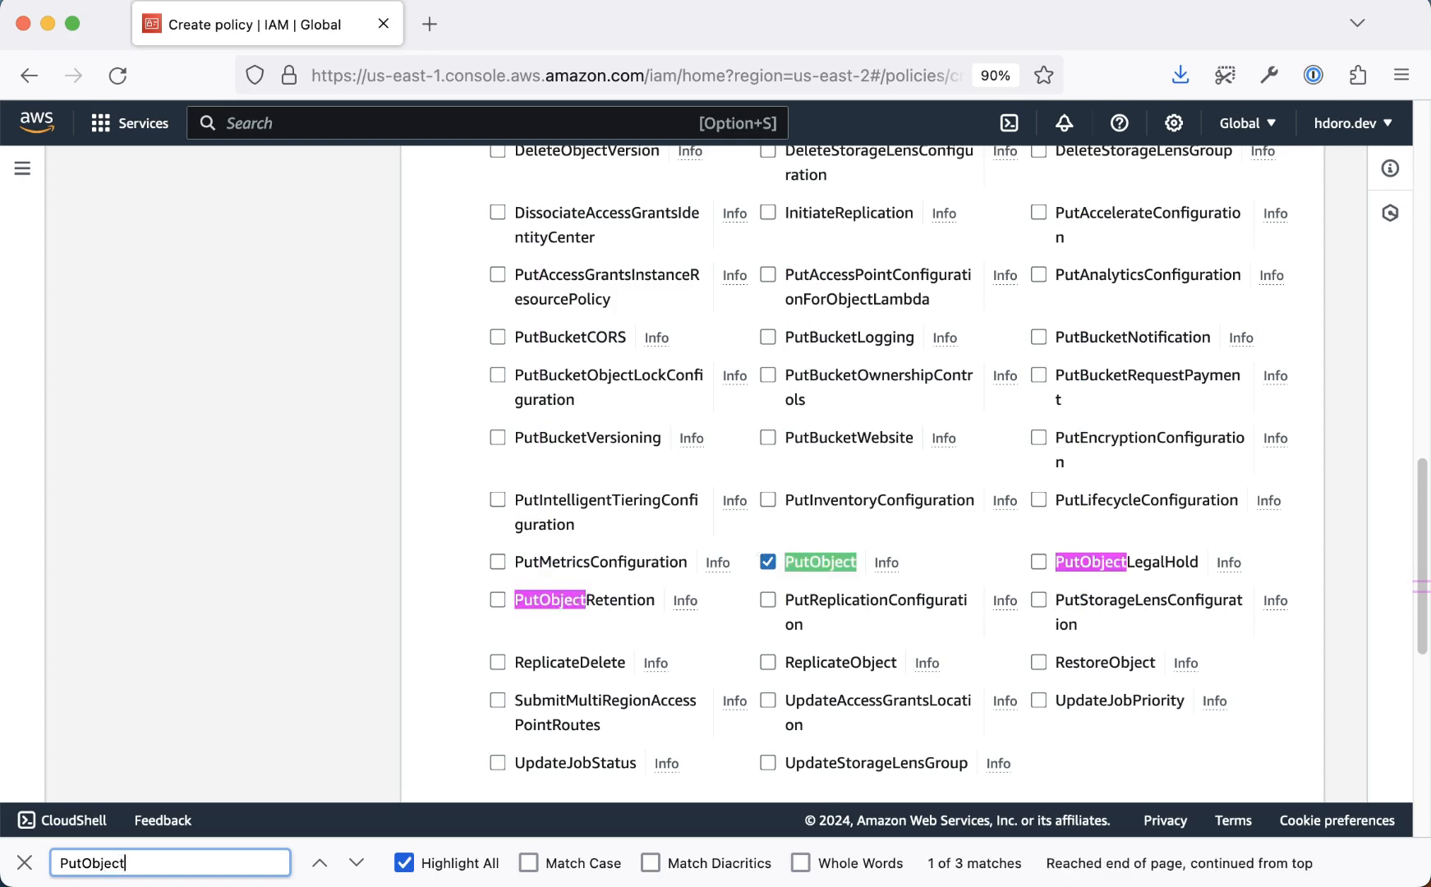
click(24, 861)
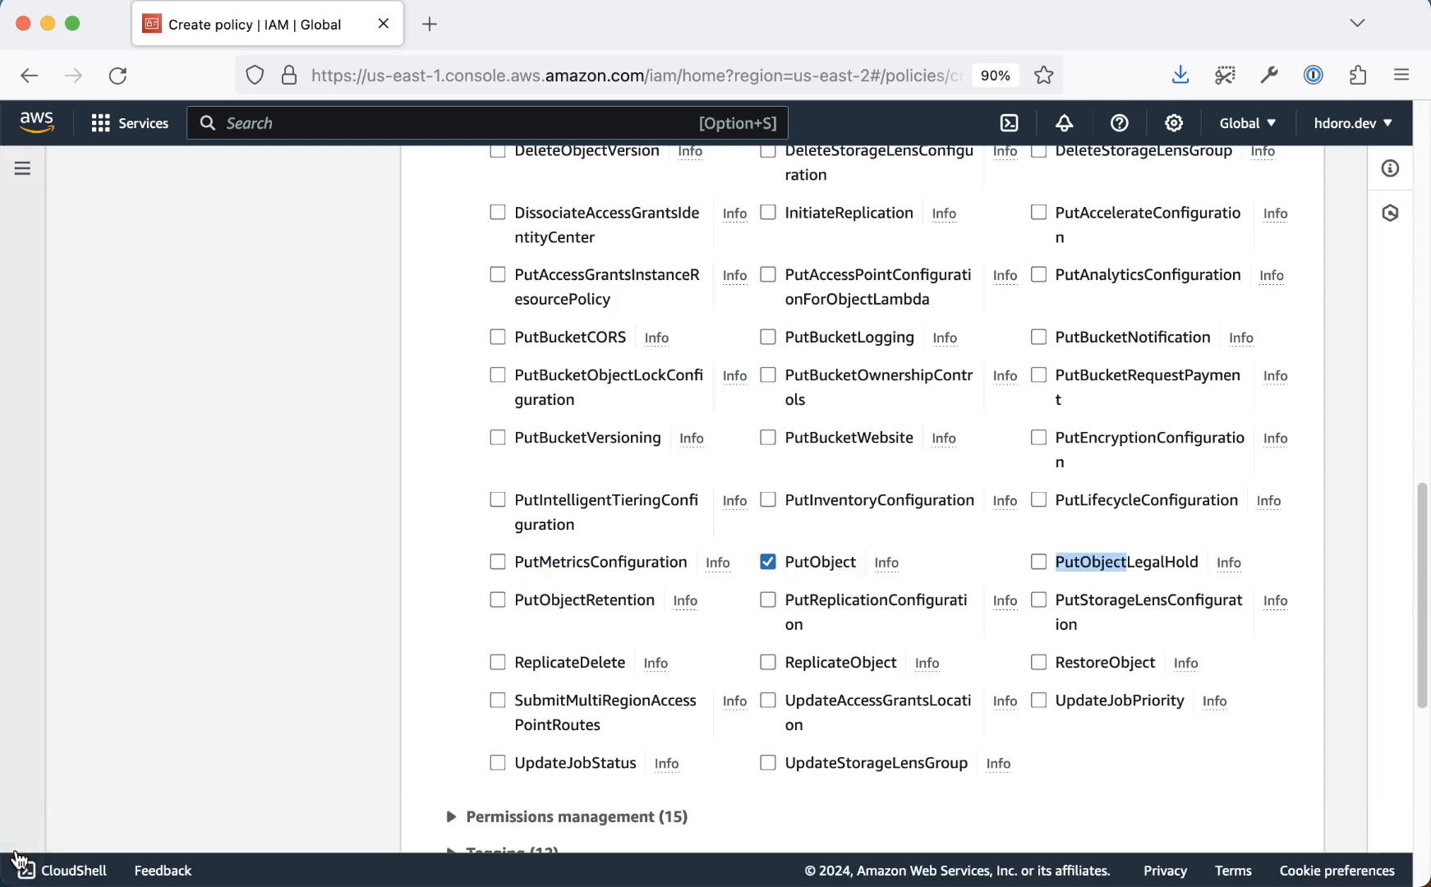
Expand the permissions management actions and allow PutObjectAcl
scroll(382, 700, up, 5)
scroll(382, 693, up, 5)
scroll(383, 701, down, 13)
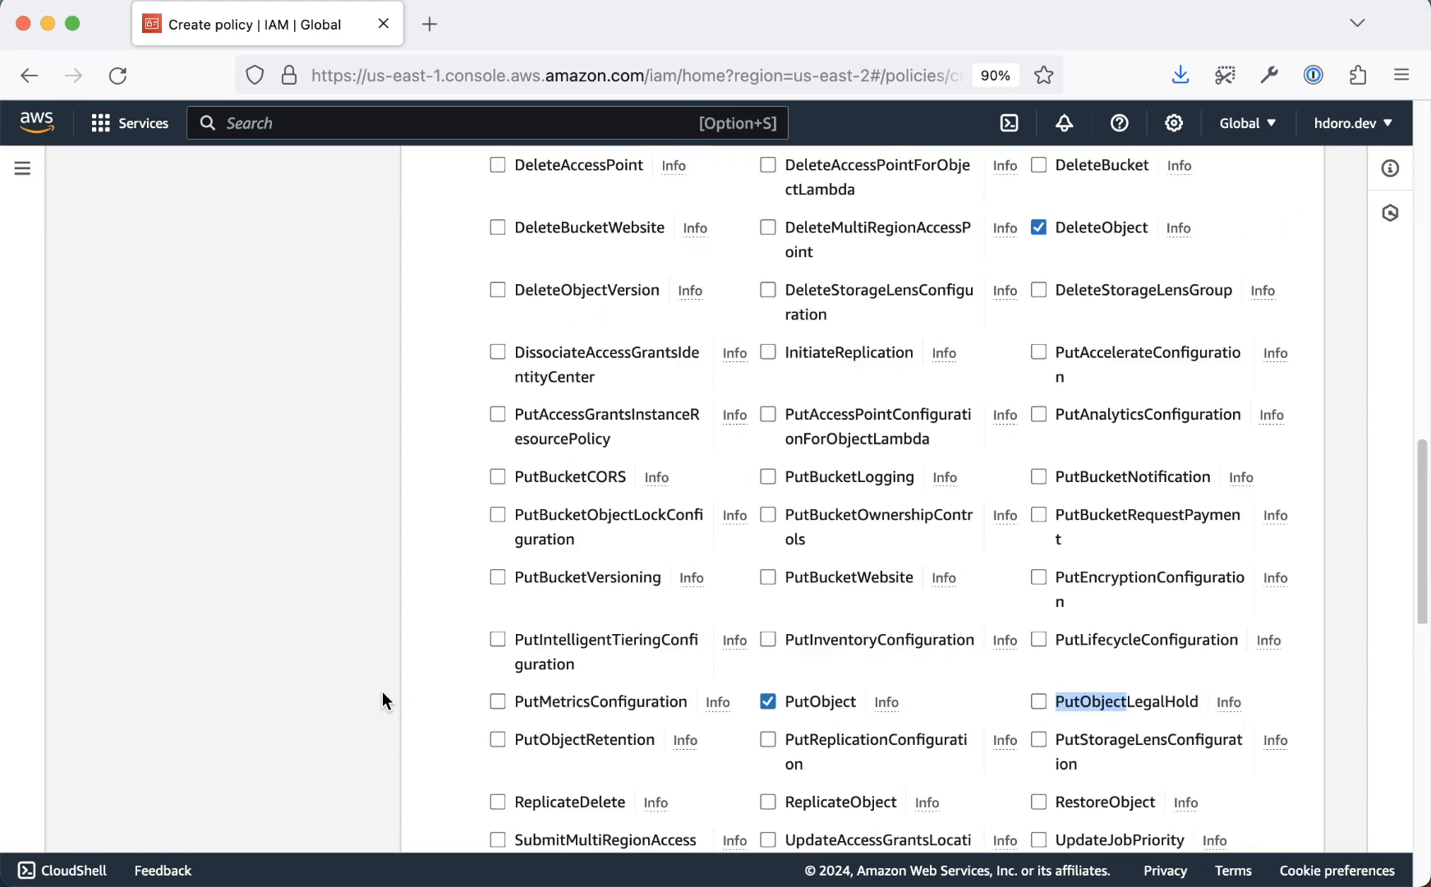
click(502, 585)
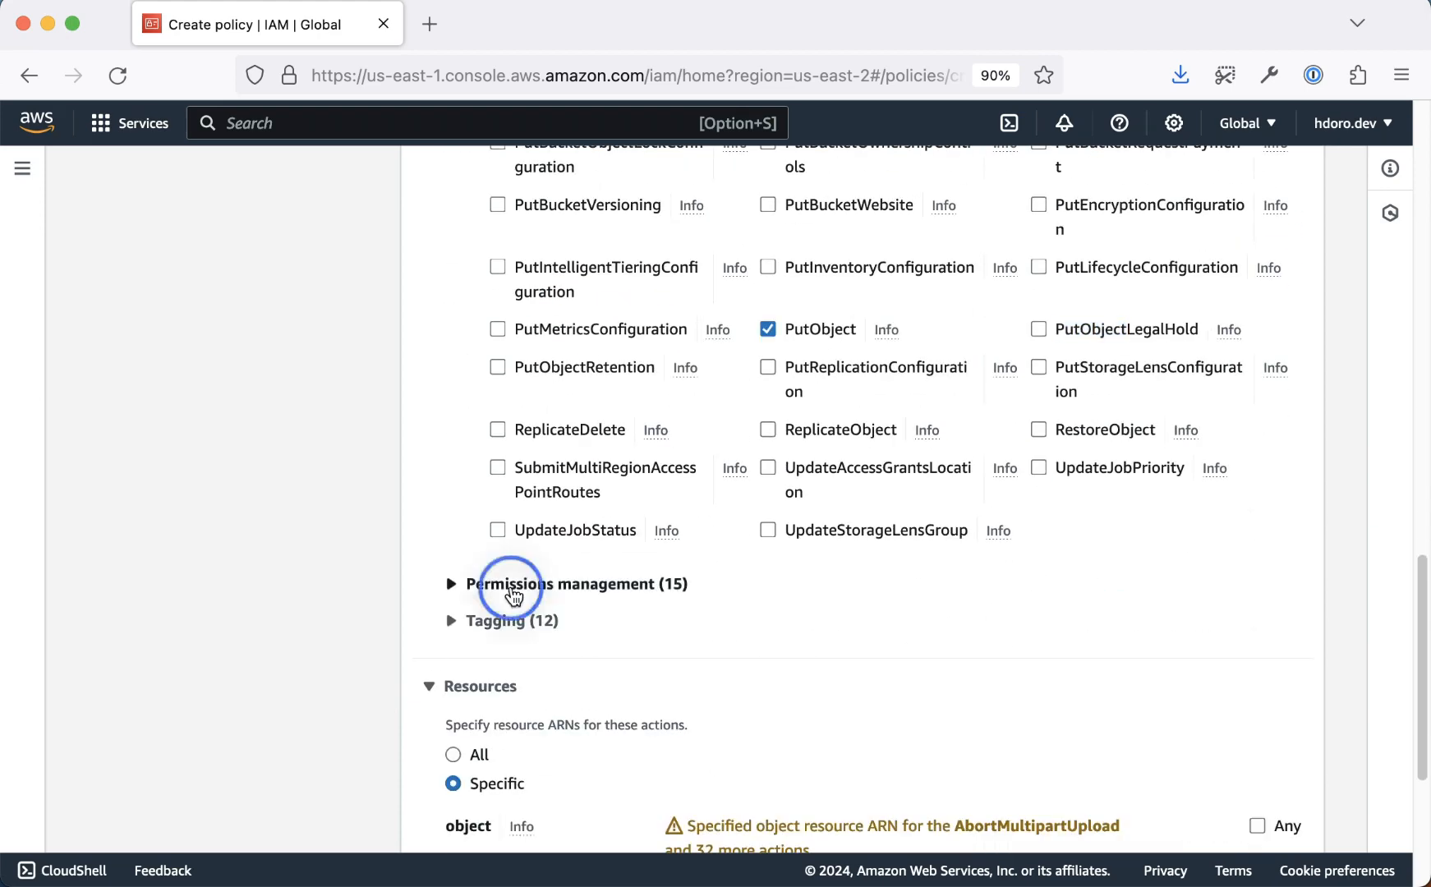
scroll(523, 602, down, 3)
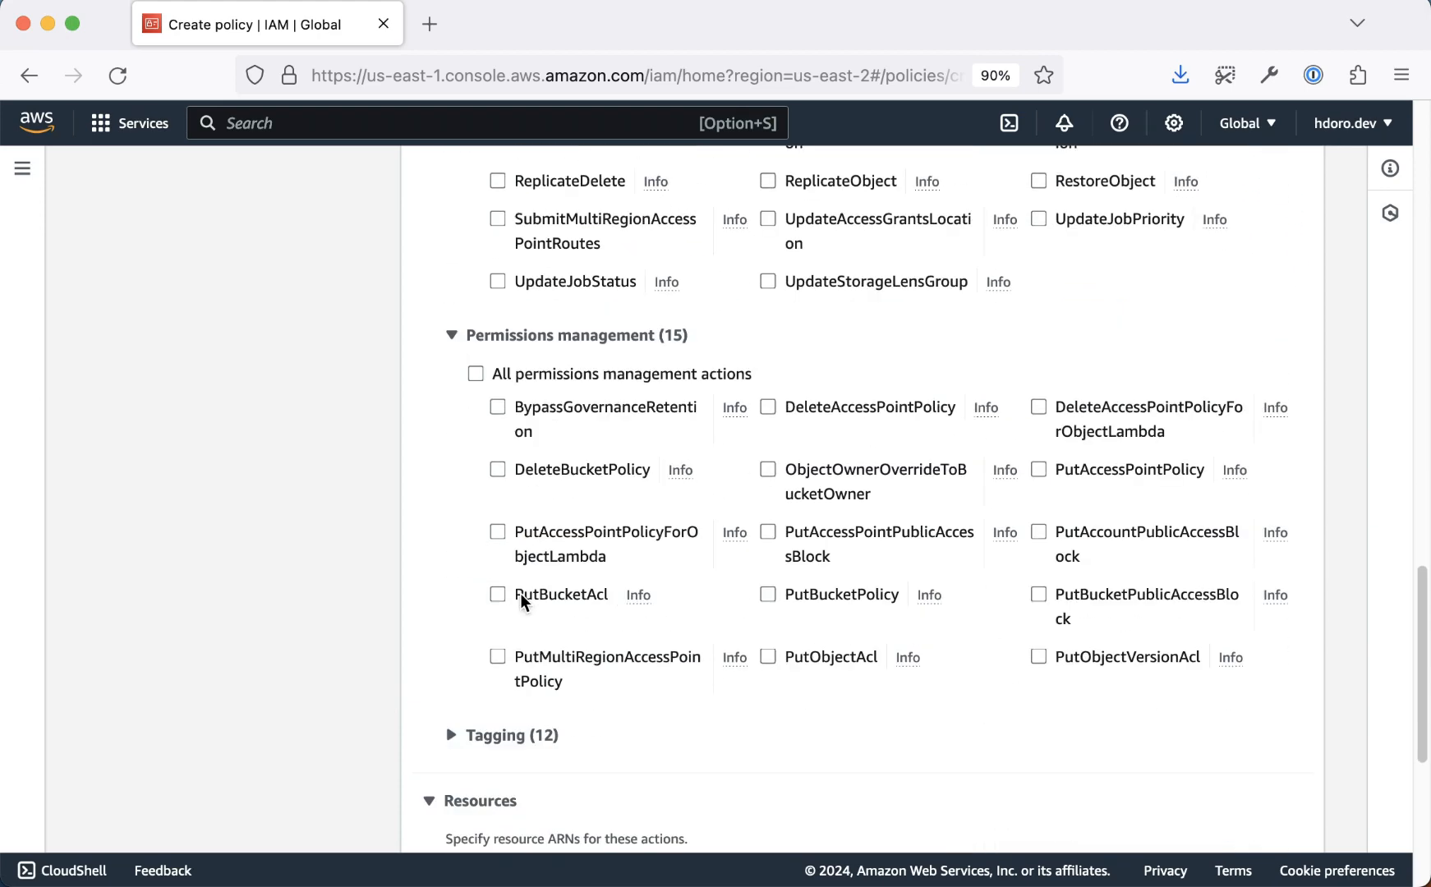
click(767, 659)
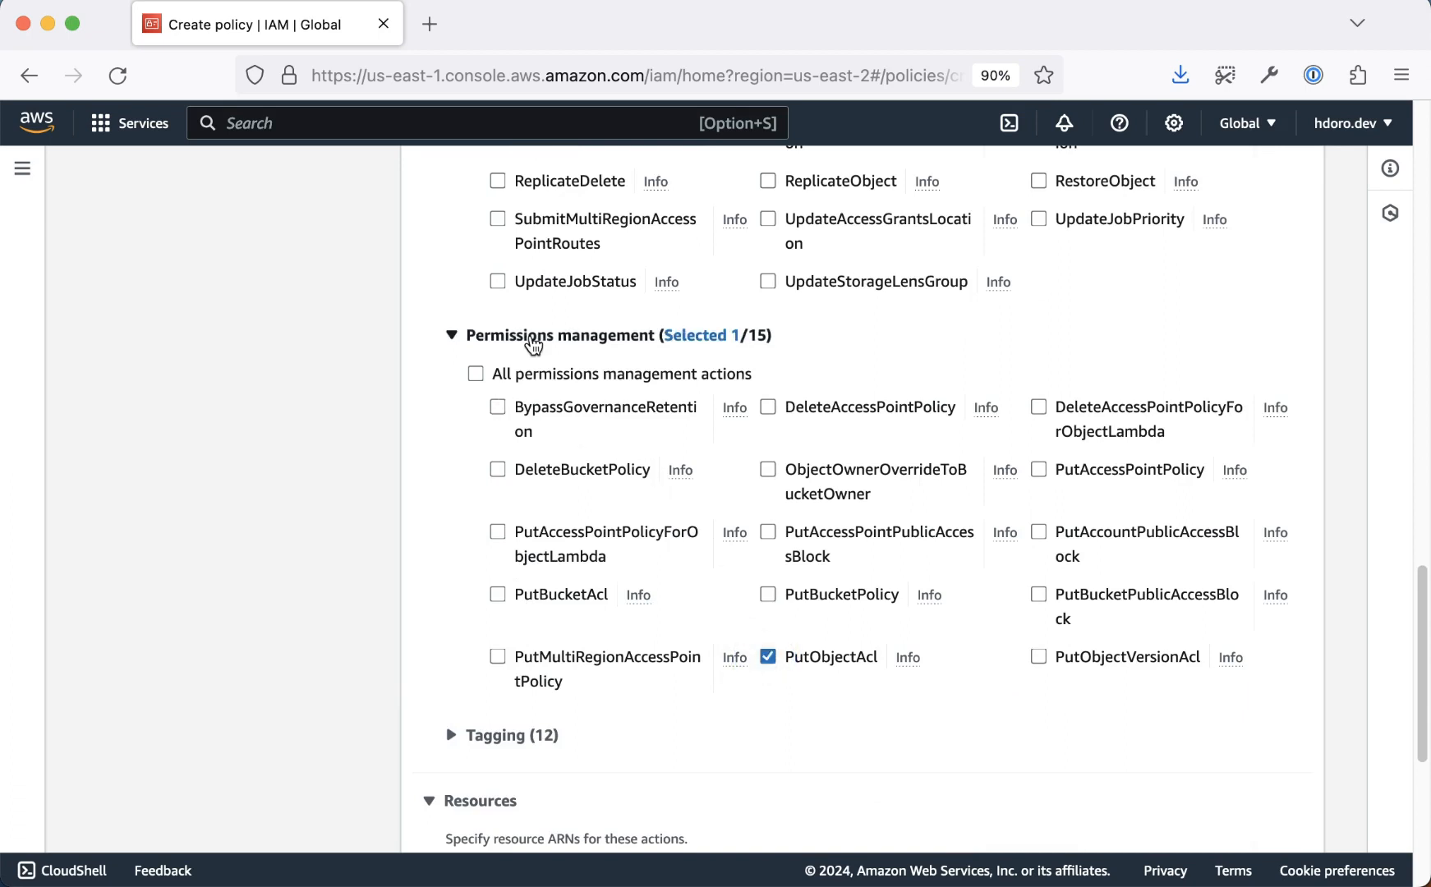
Review the selected write and permissions management actions, and open the ARN specification for the object resource
scroll(851, 560, up, 10)
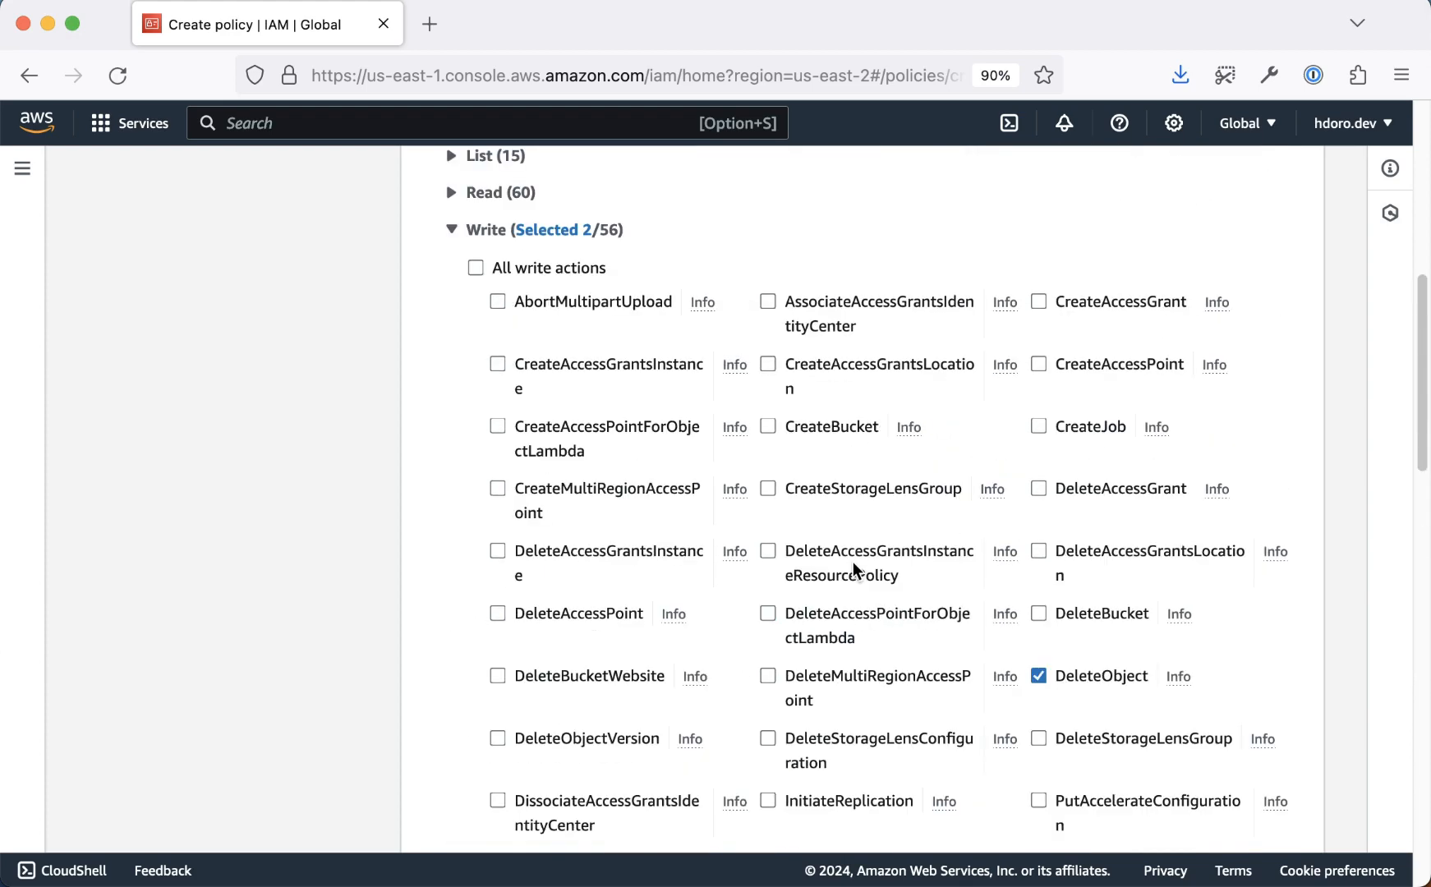
scroll(1086, 677, down, 8)
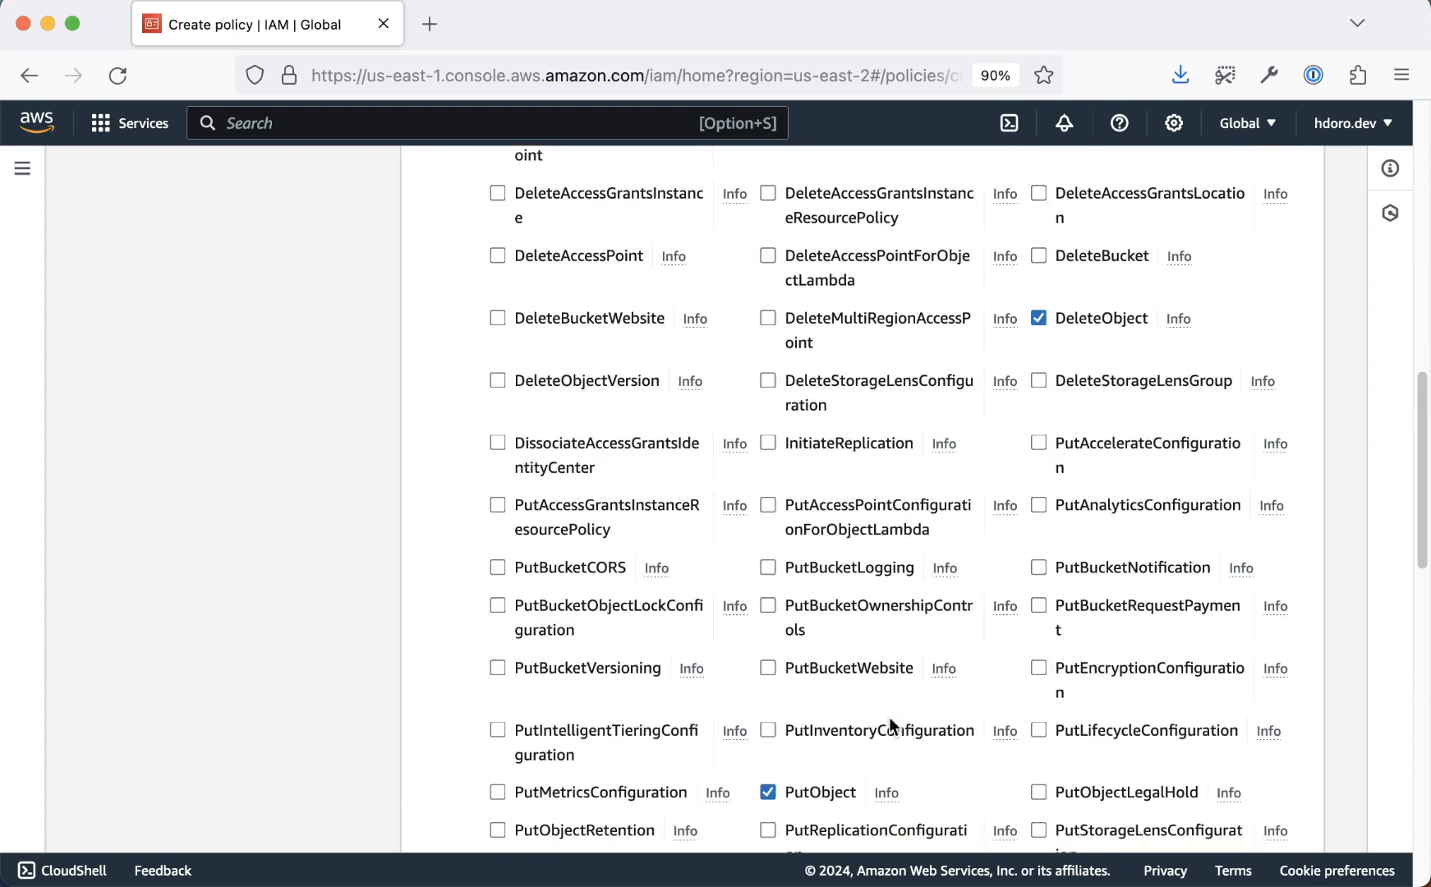
scroll(851, 777, down, 4)
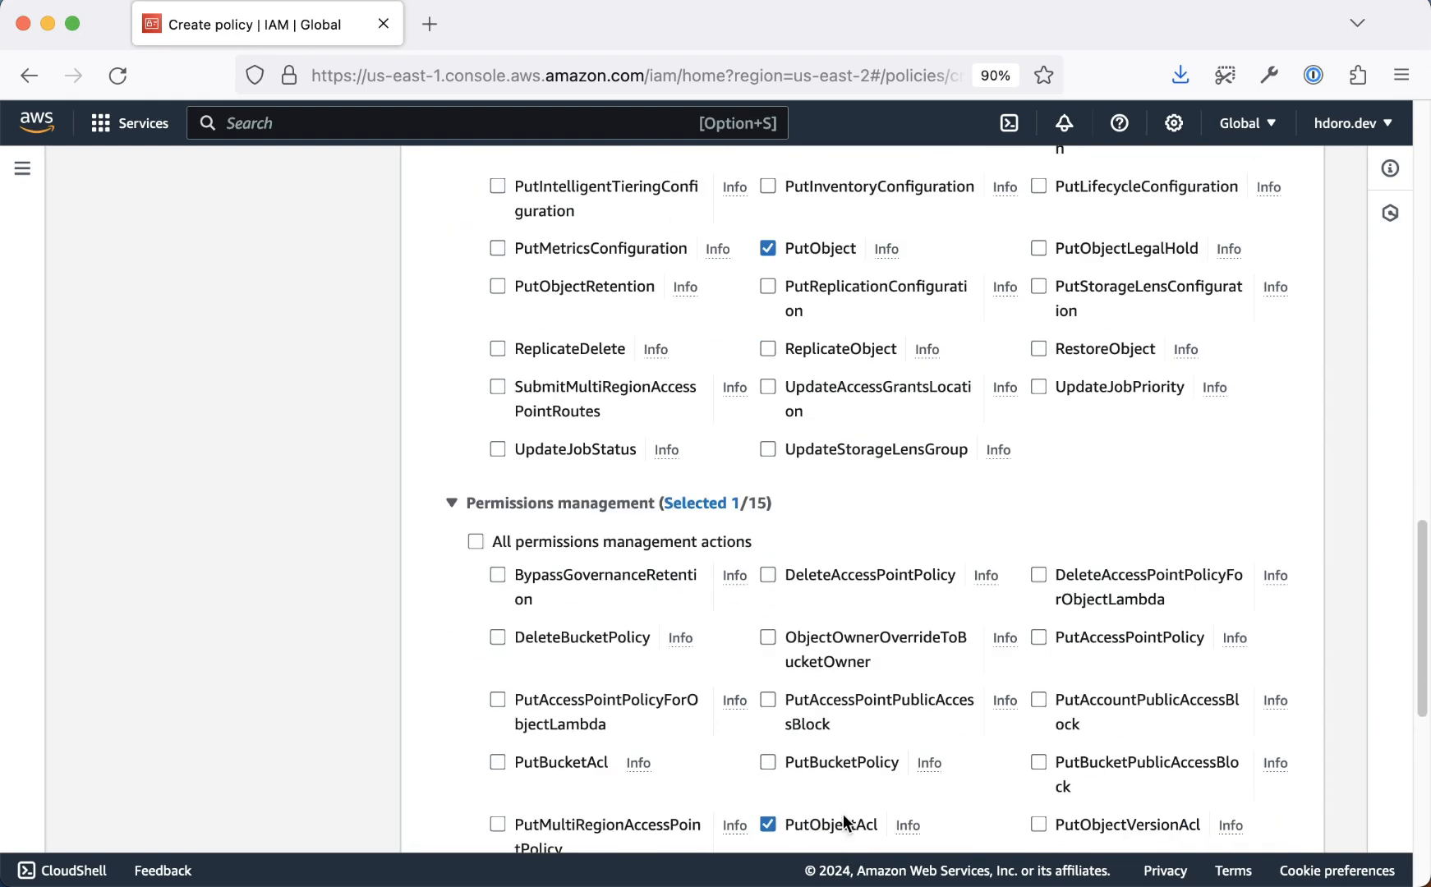
scroll(831, 757, down, 6)
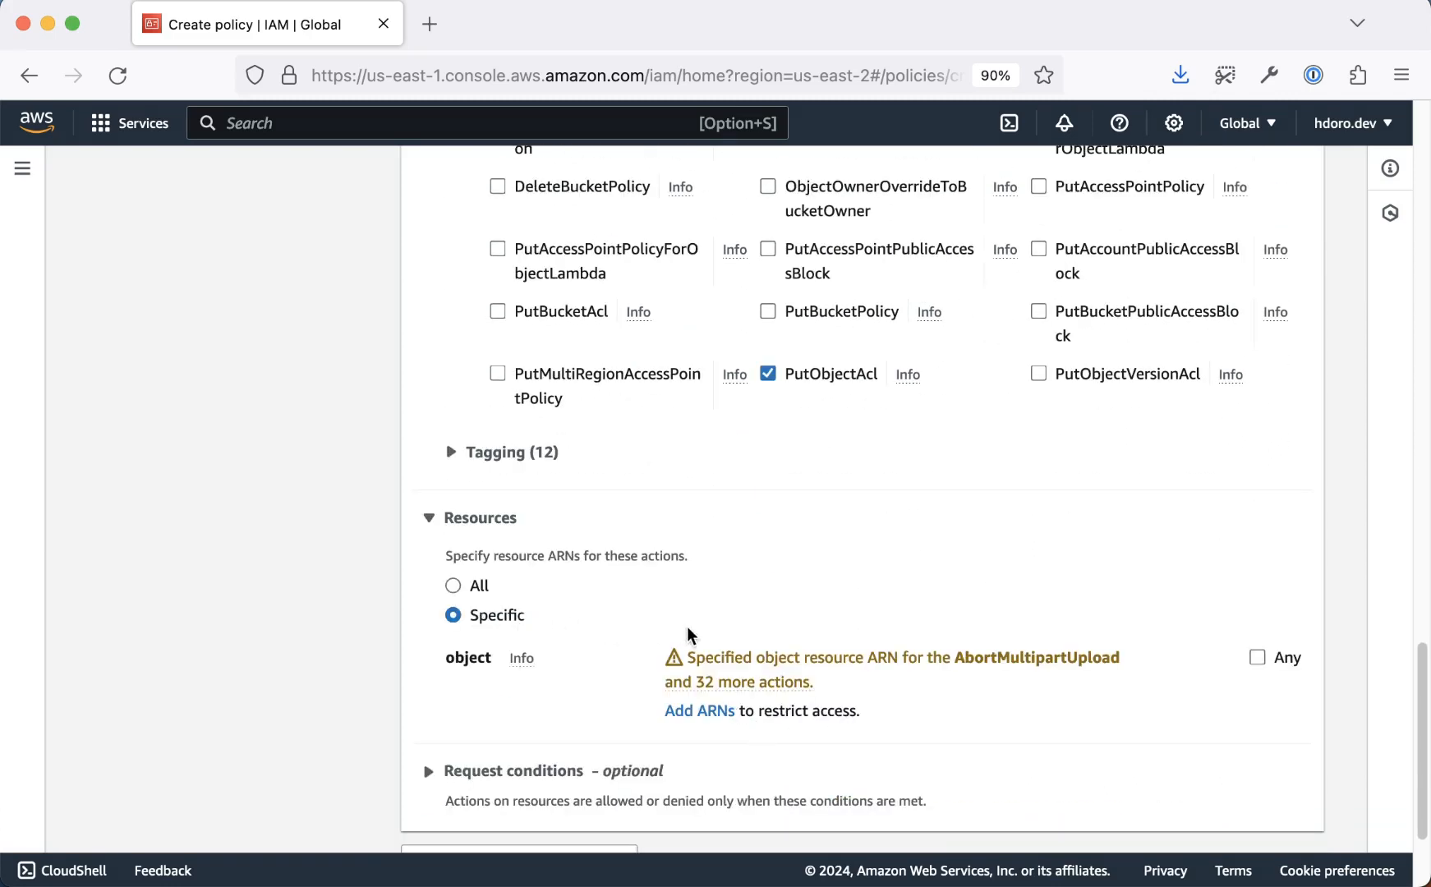
click(721, 713)
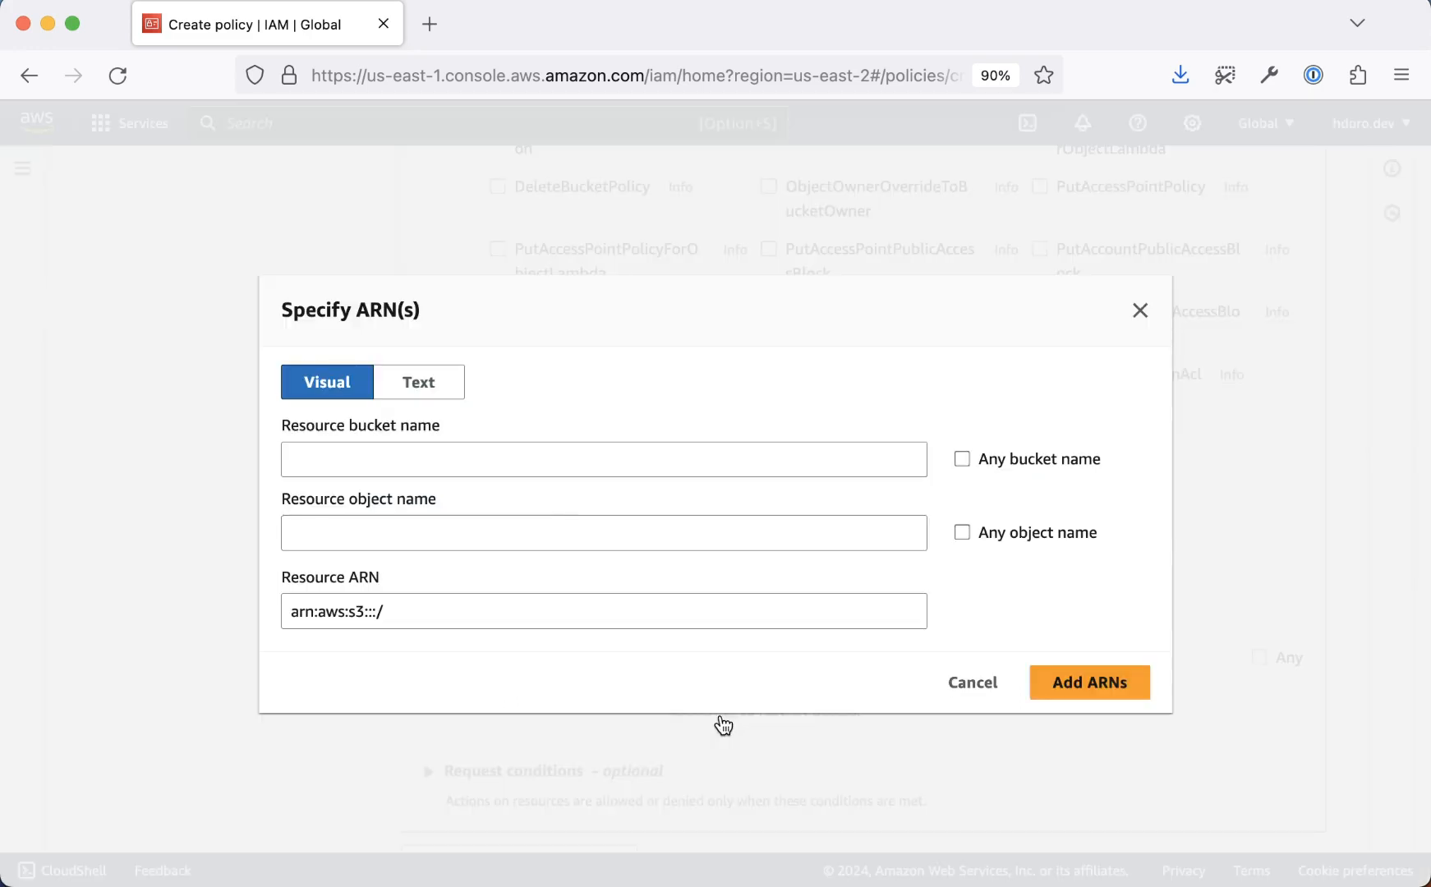
Enter "sanity-s3-files-example-2" as the resource bucket name in the ARN specification
click(500, 467)
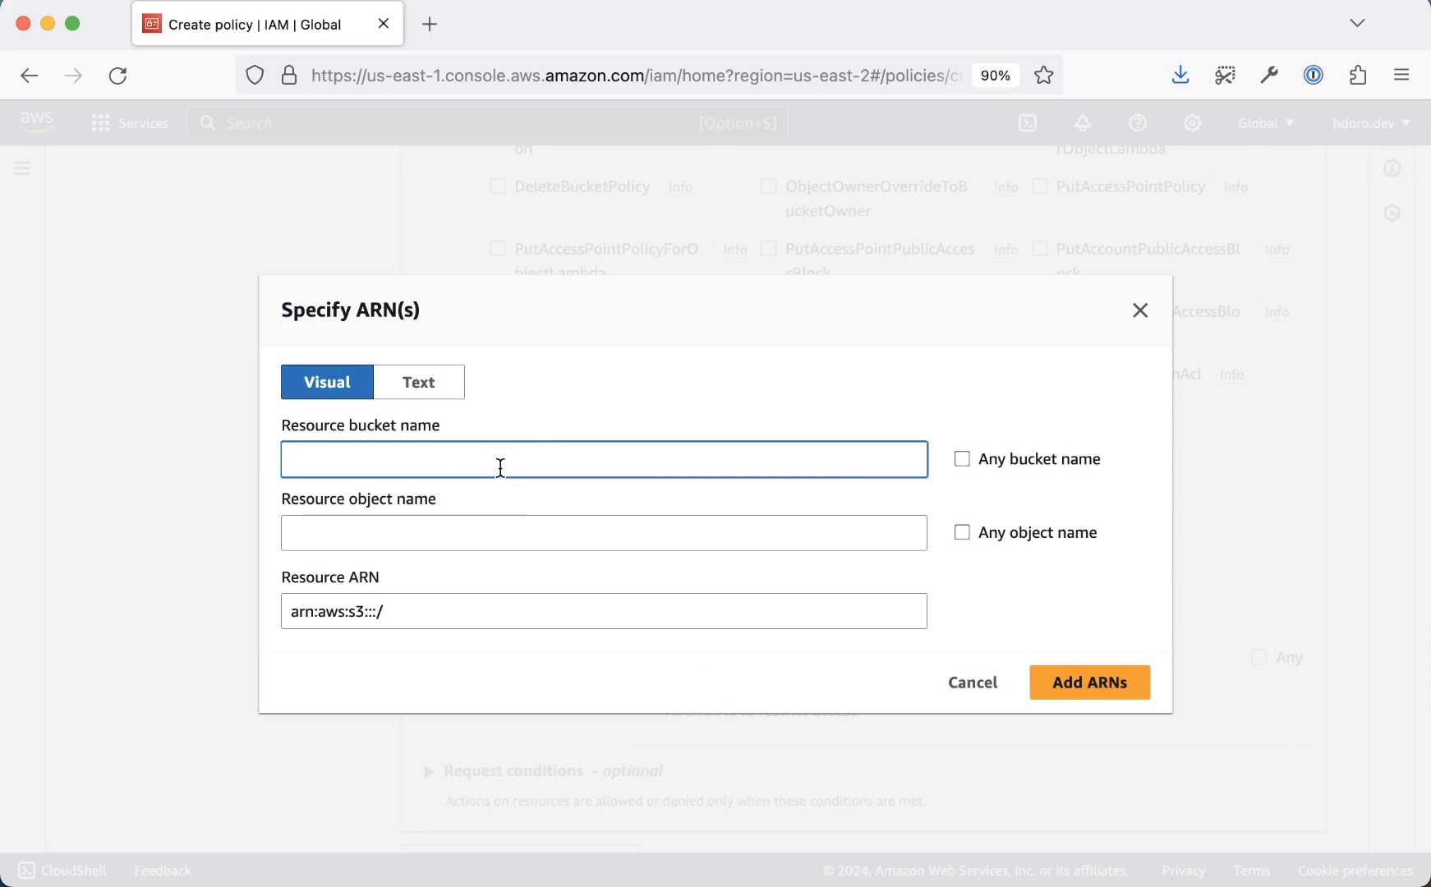
text(sanity-)
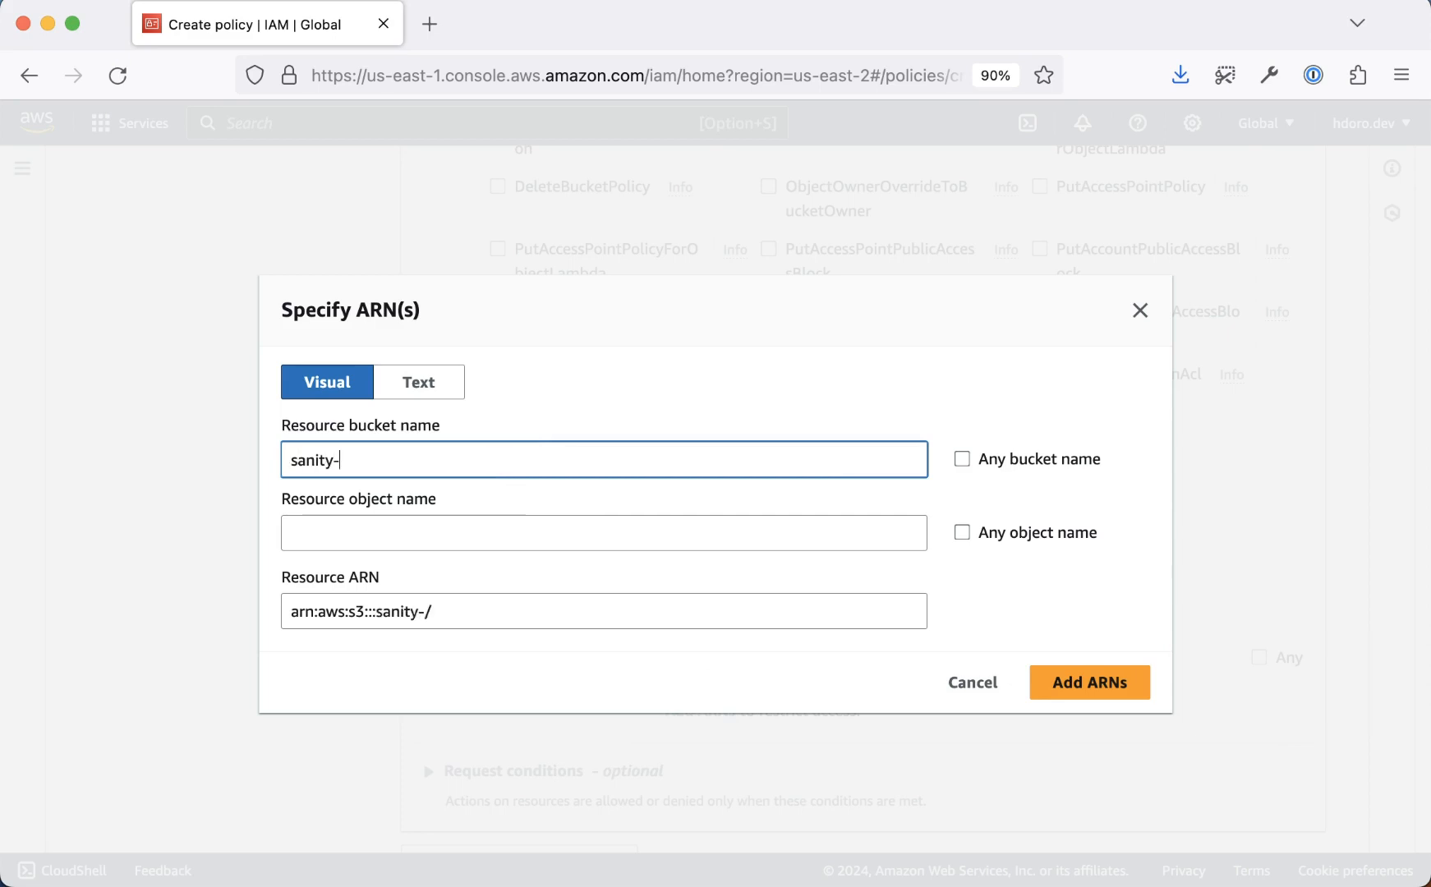
text(s3-files)
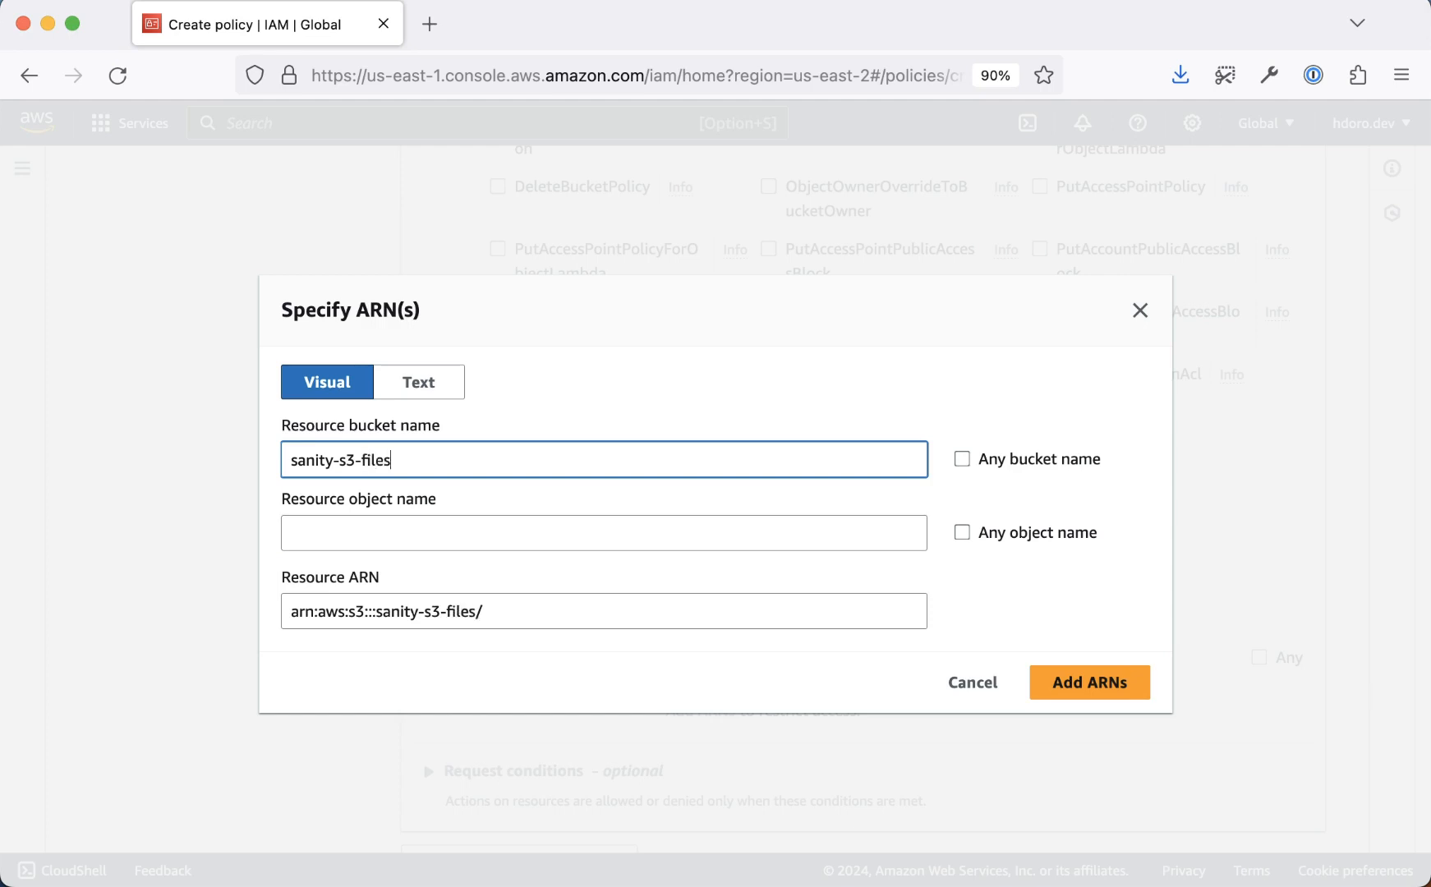
text(-example-2)
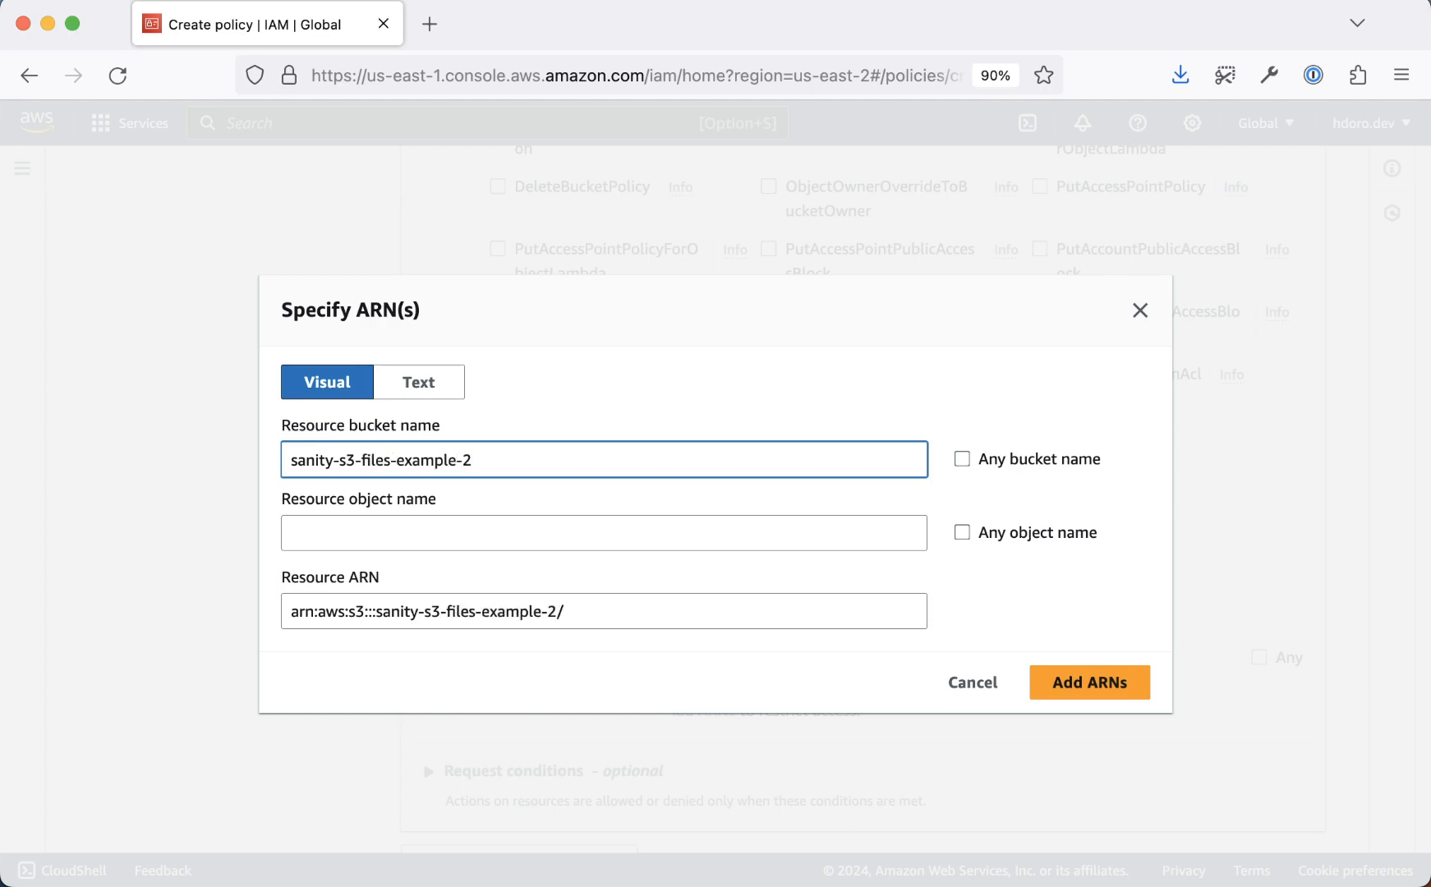
key(super+a)
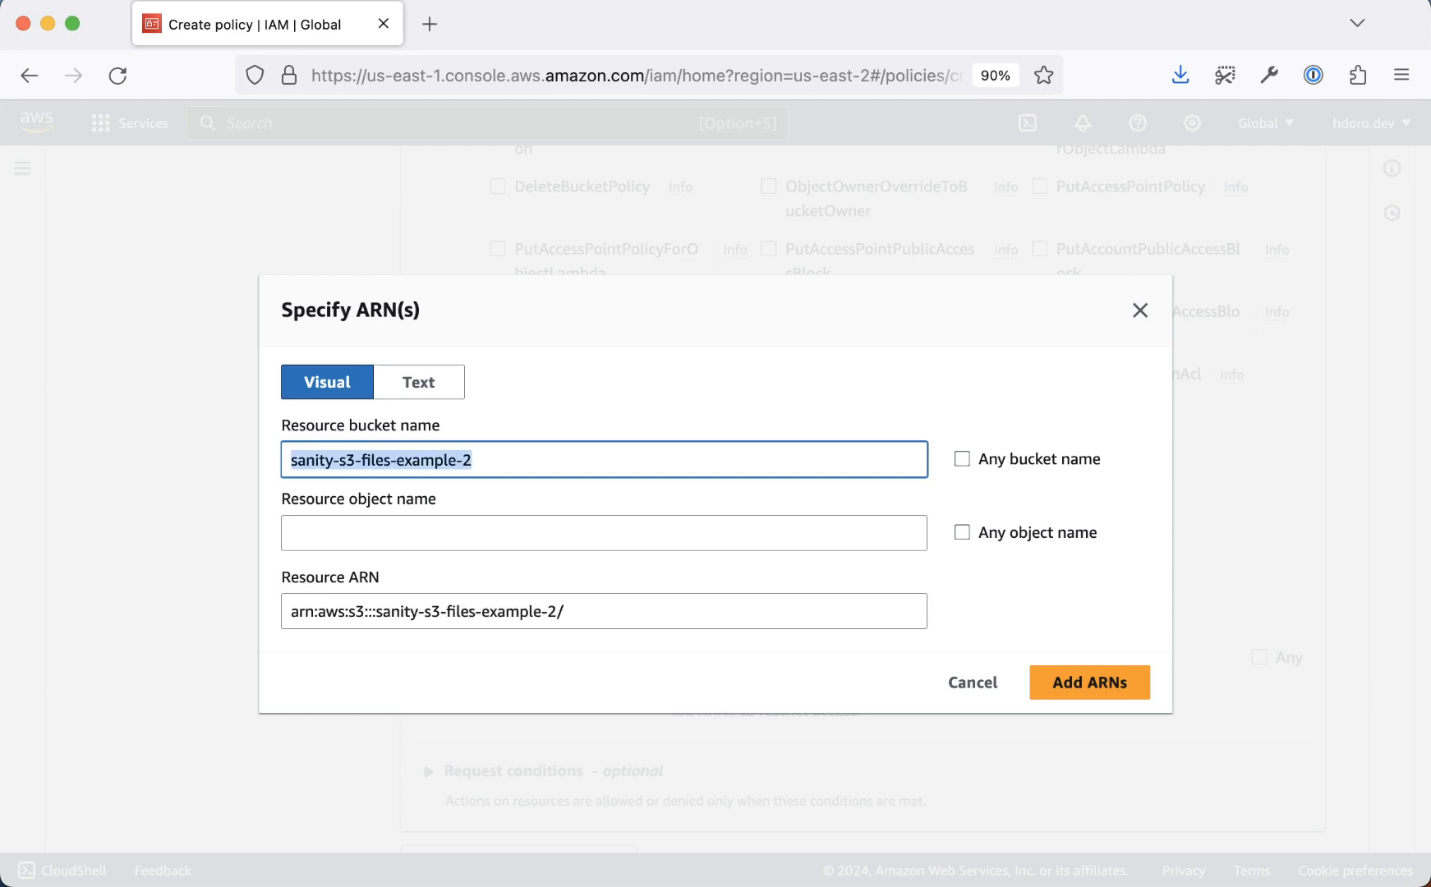
Set the object ARN to any bucket name and any object name, and add it to the policy's resources
click(962, 460)
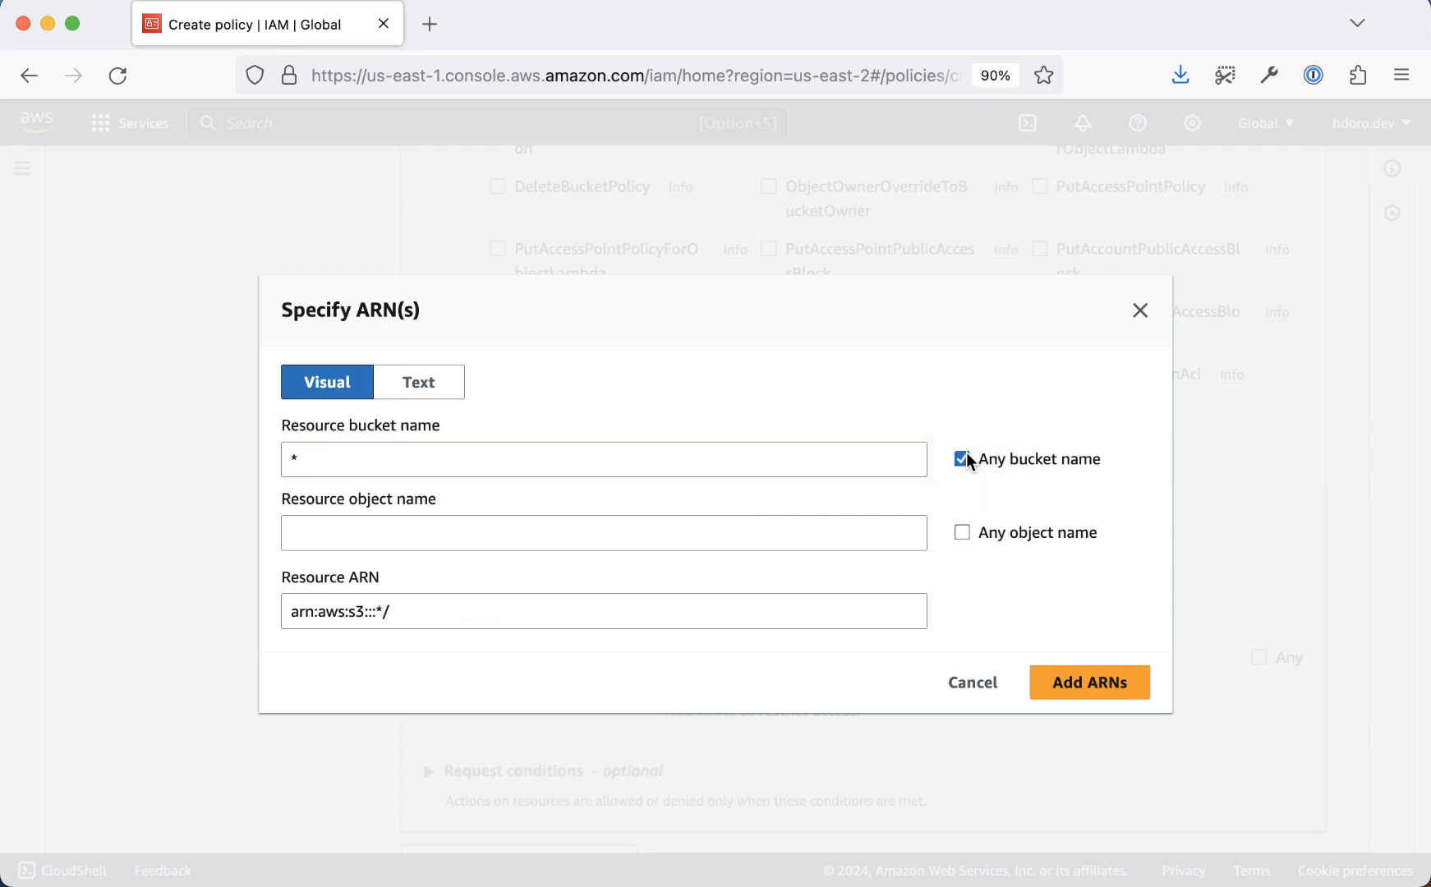
click(960, 533)
click(1057, 683)
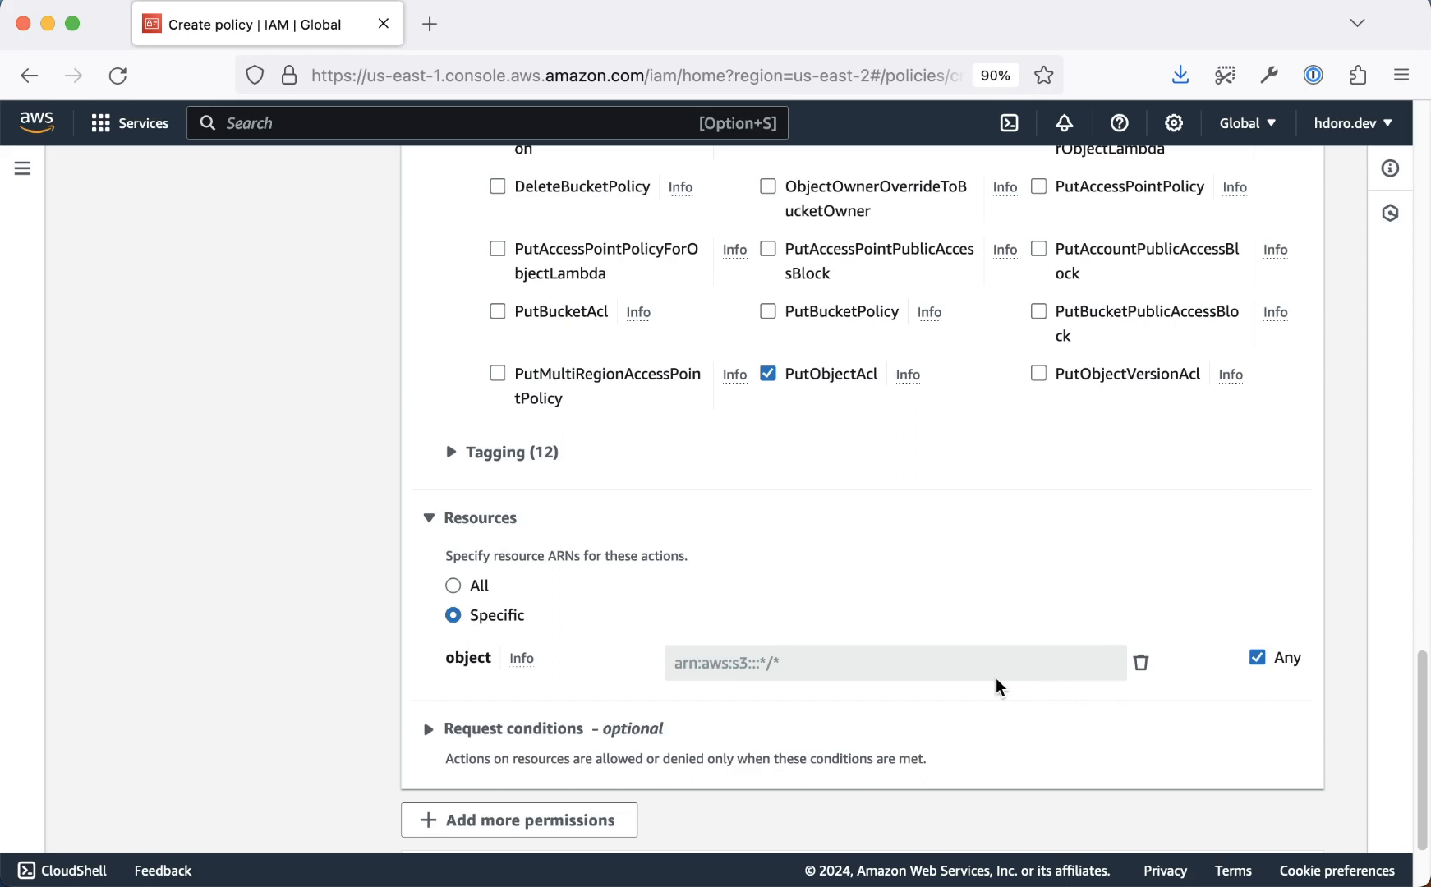
Finish specifying the permissions and continue to the policy's review page, looking over the defined S3 permissions
scroll(801, 637, down, 3)
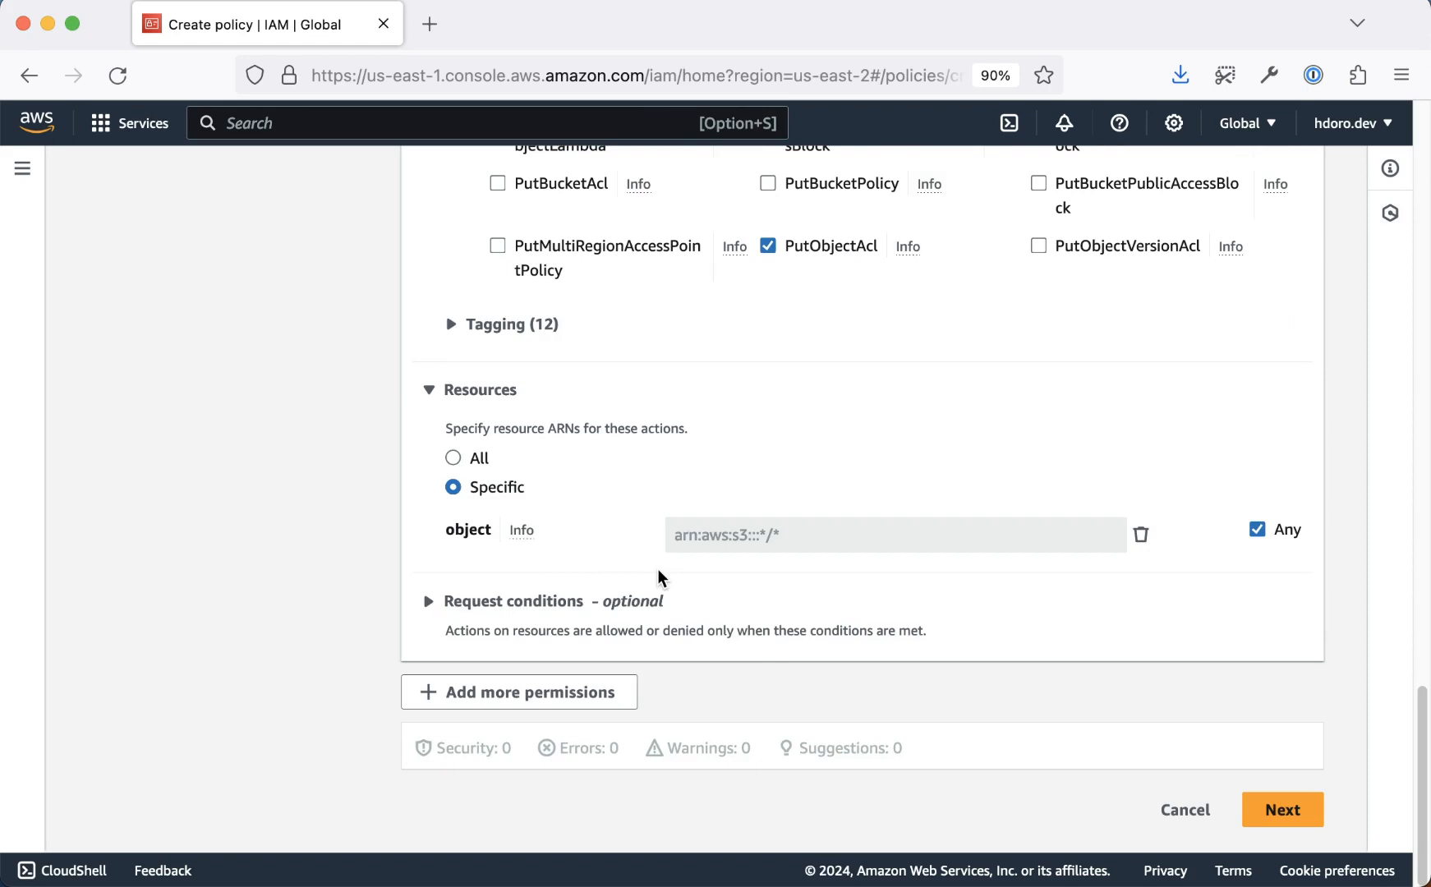
click(1286, 809)
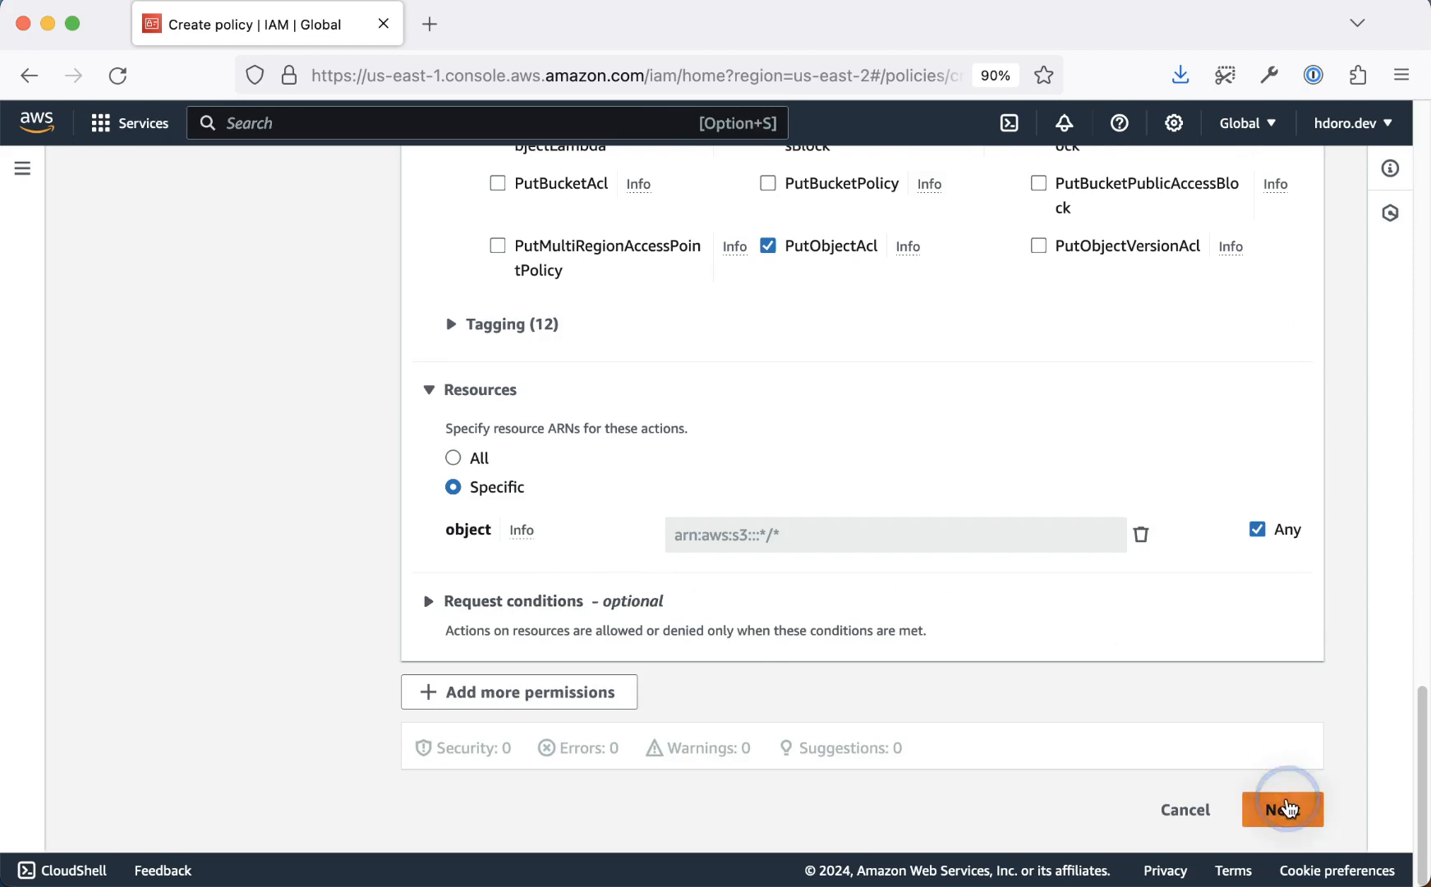
scroll(805, 515, down, 10)
scroll(588, 455, up, 5)
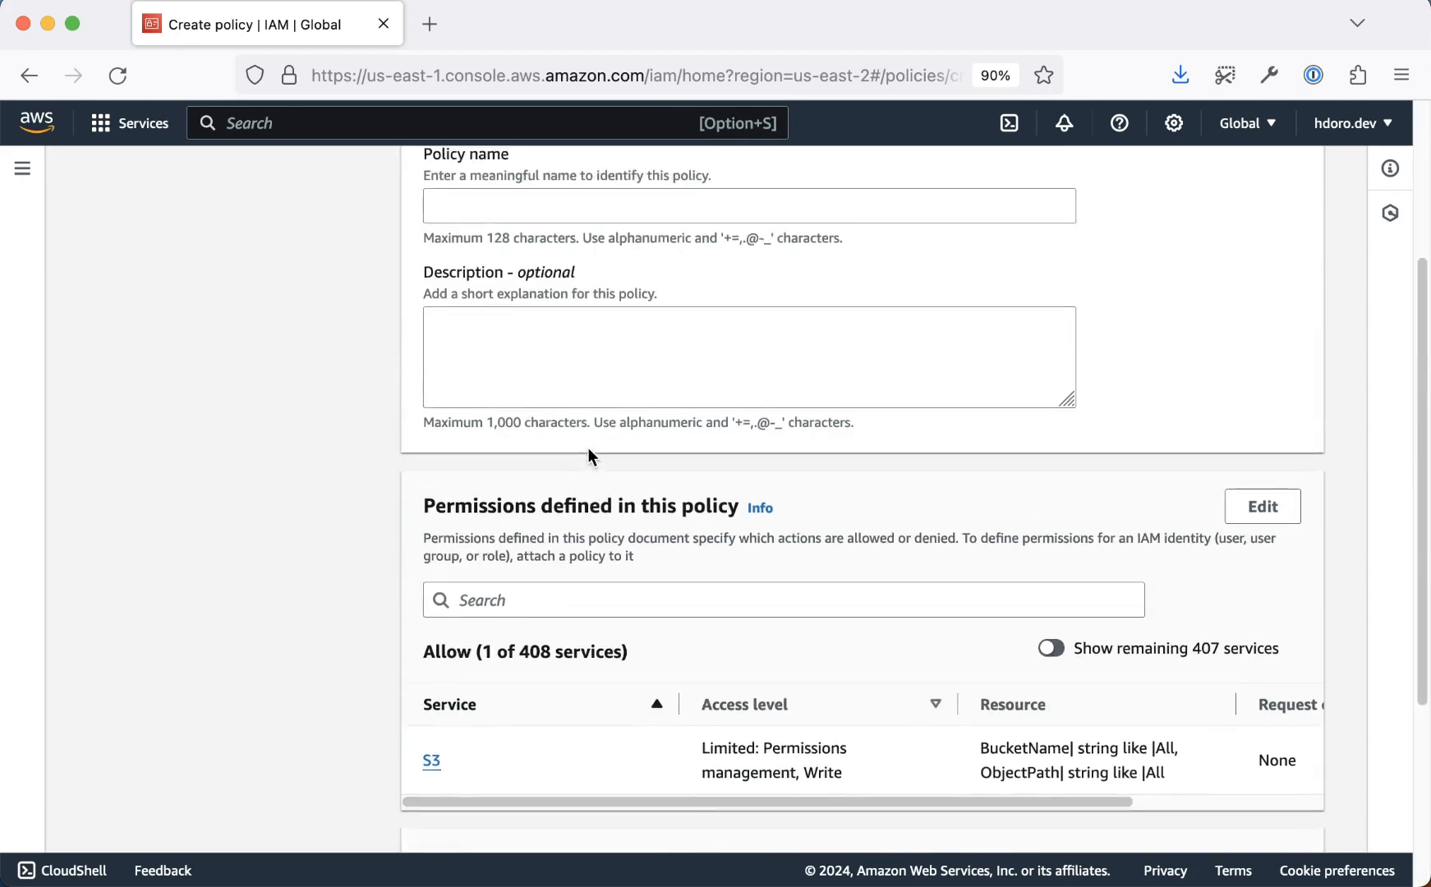
scroll(588, 455, up, 3)
Name the policy "sanity-s3-files-policy-example-2"
click(537, 420)
text(sanity-s3-files-example-policy)
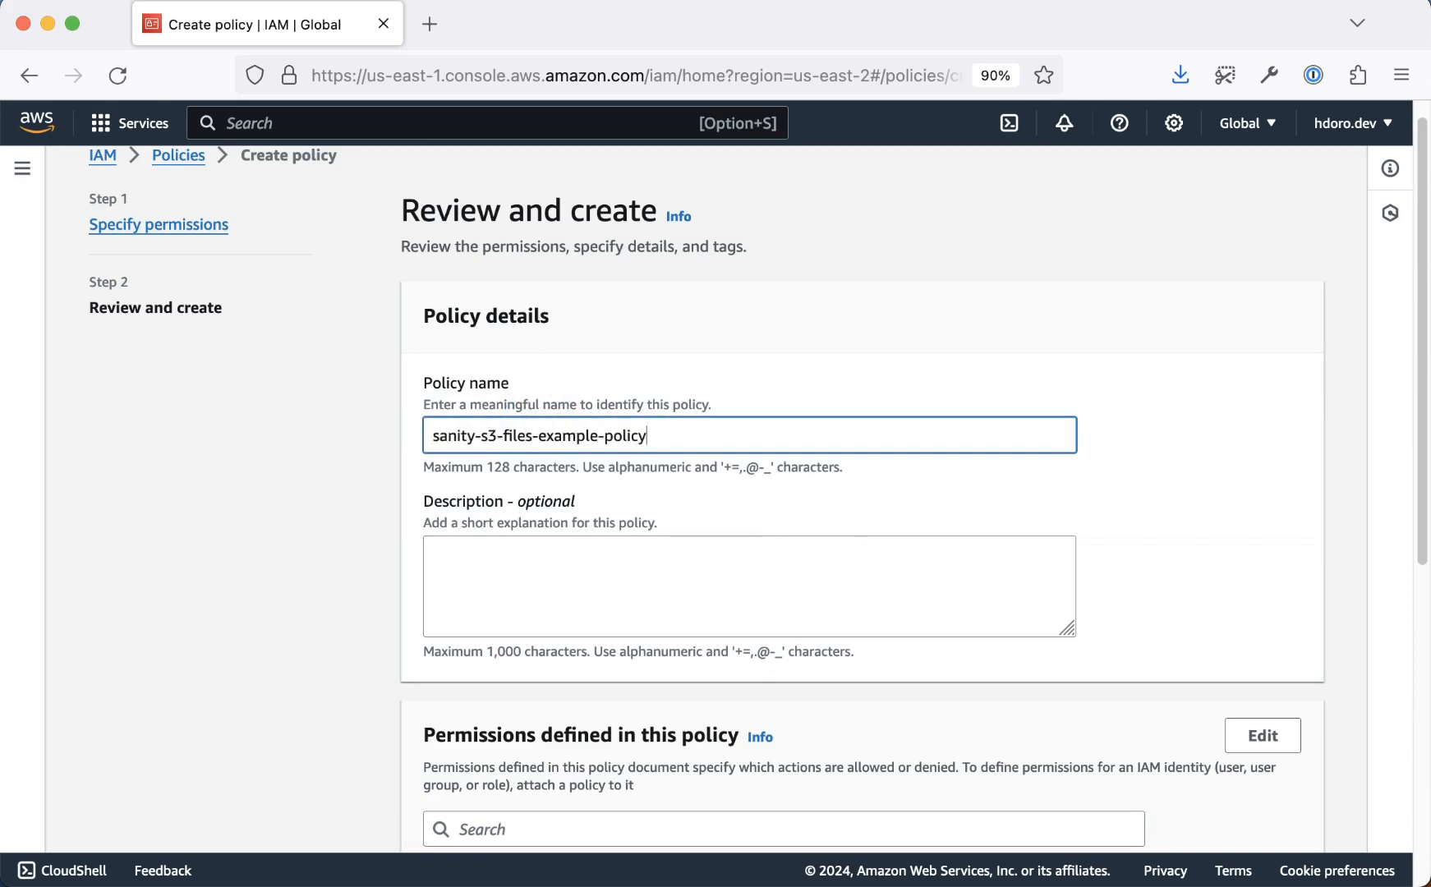
key(alt+Left)
key(alt+shift+Left)
key(BackSpace)
key(alt+Right)
text(-example2)
key(BackSpace)
text(-2)
Check the permissions defined in the policy and create it without tags
scroll(764, 765, down, 5)
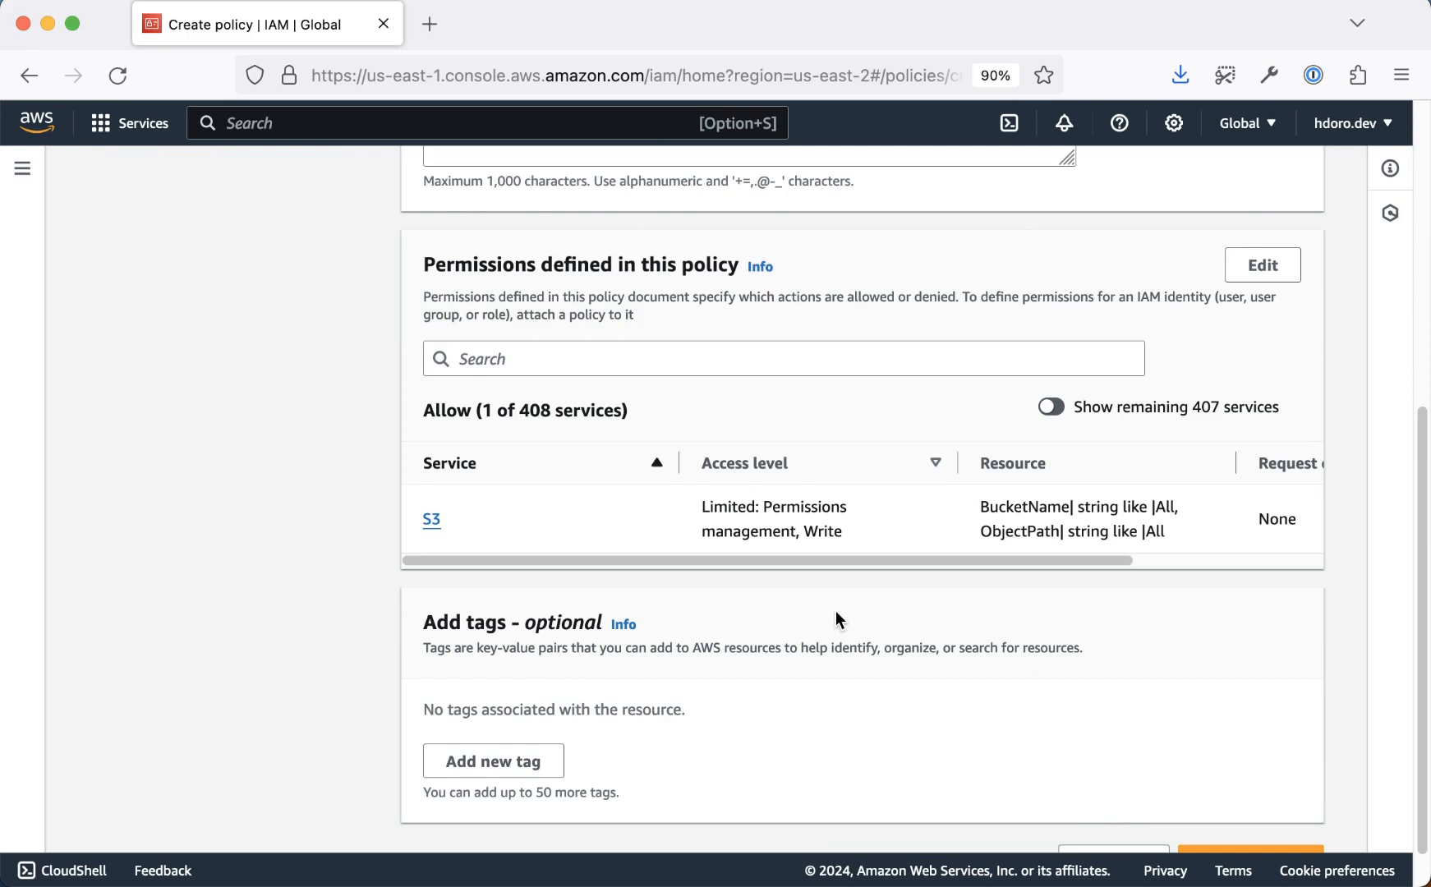
scroll(836, 619, down, 1)
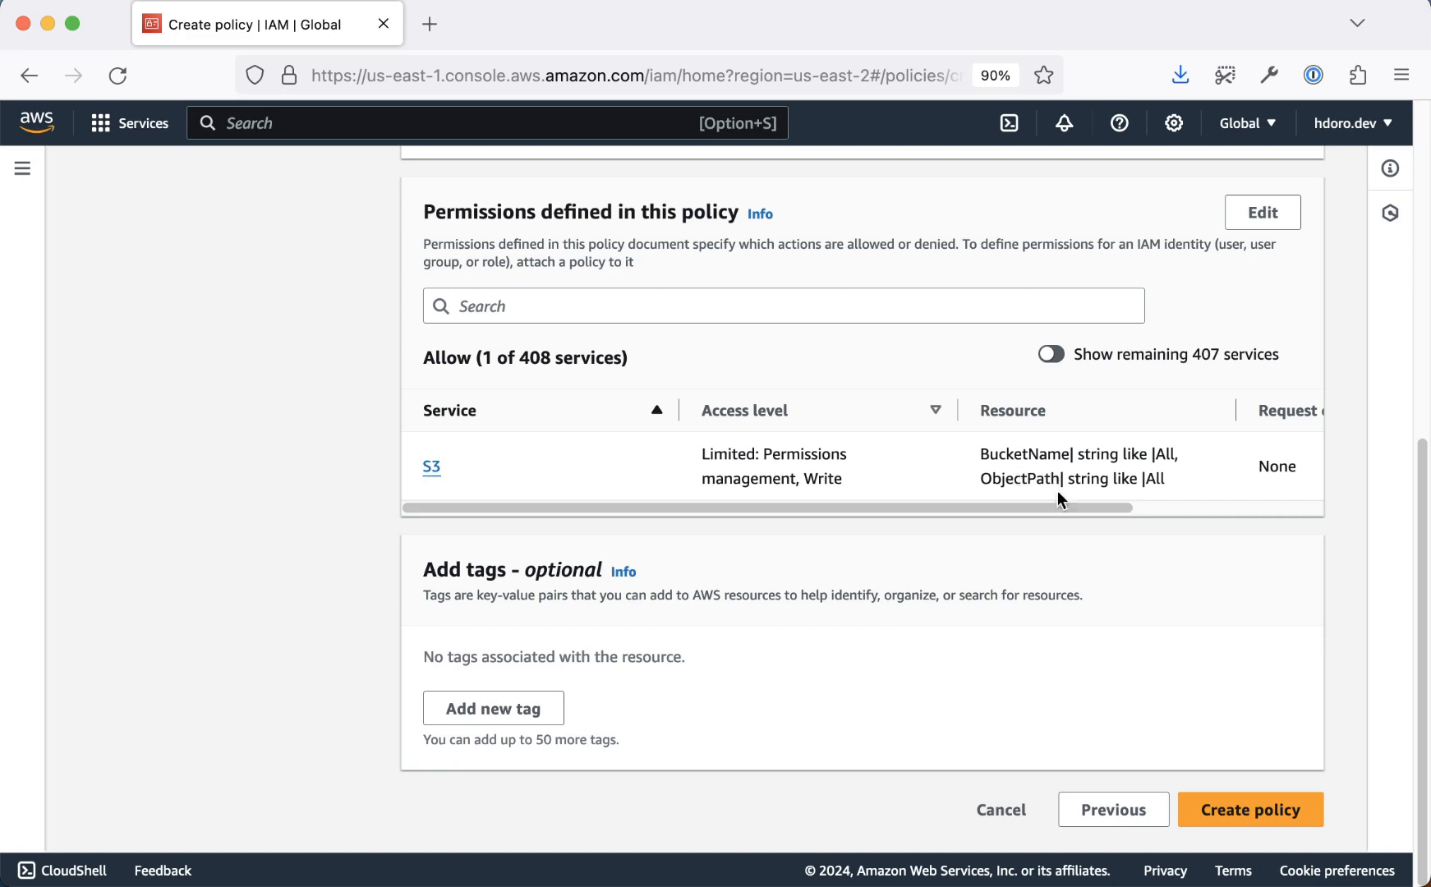
click(1250, 810)
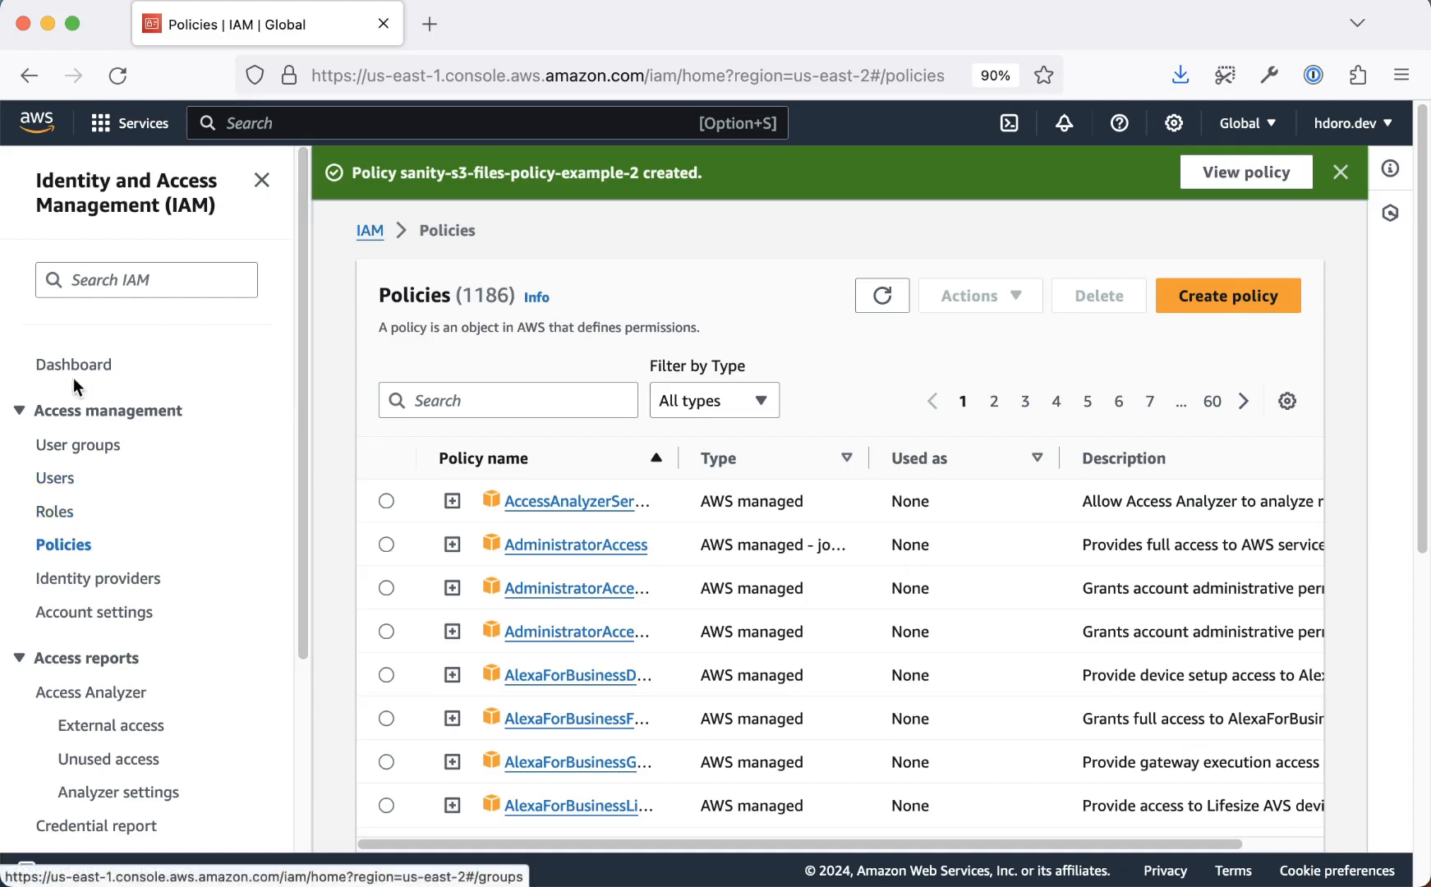
Start creating a new IAM role and review the trusted entity types, keeping AWS service
click(55, 512)
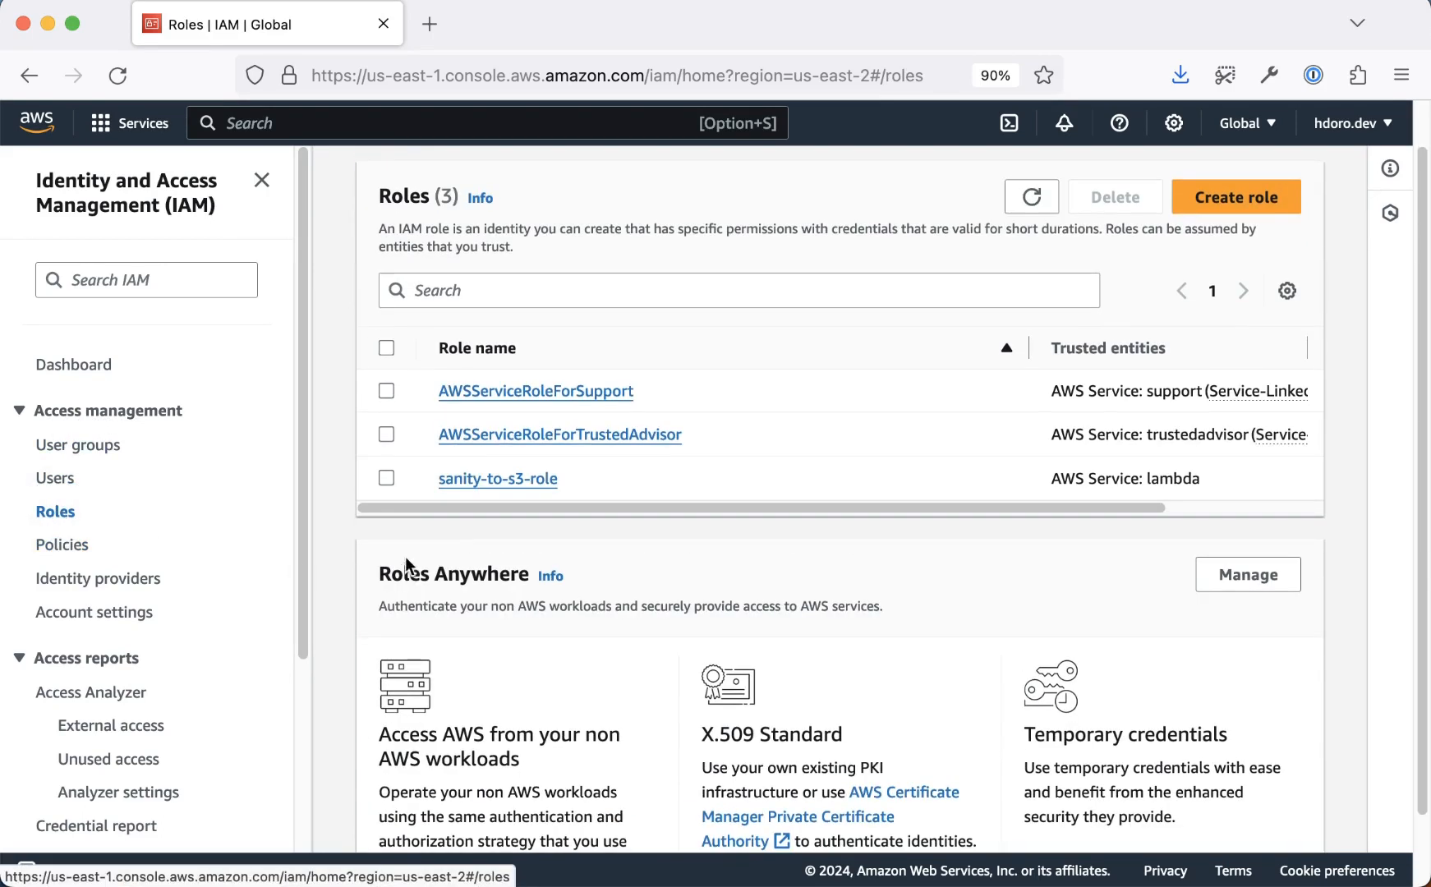
click(1237, 199)
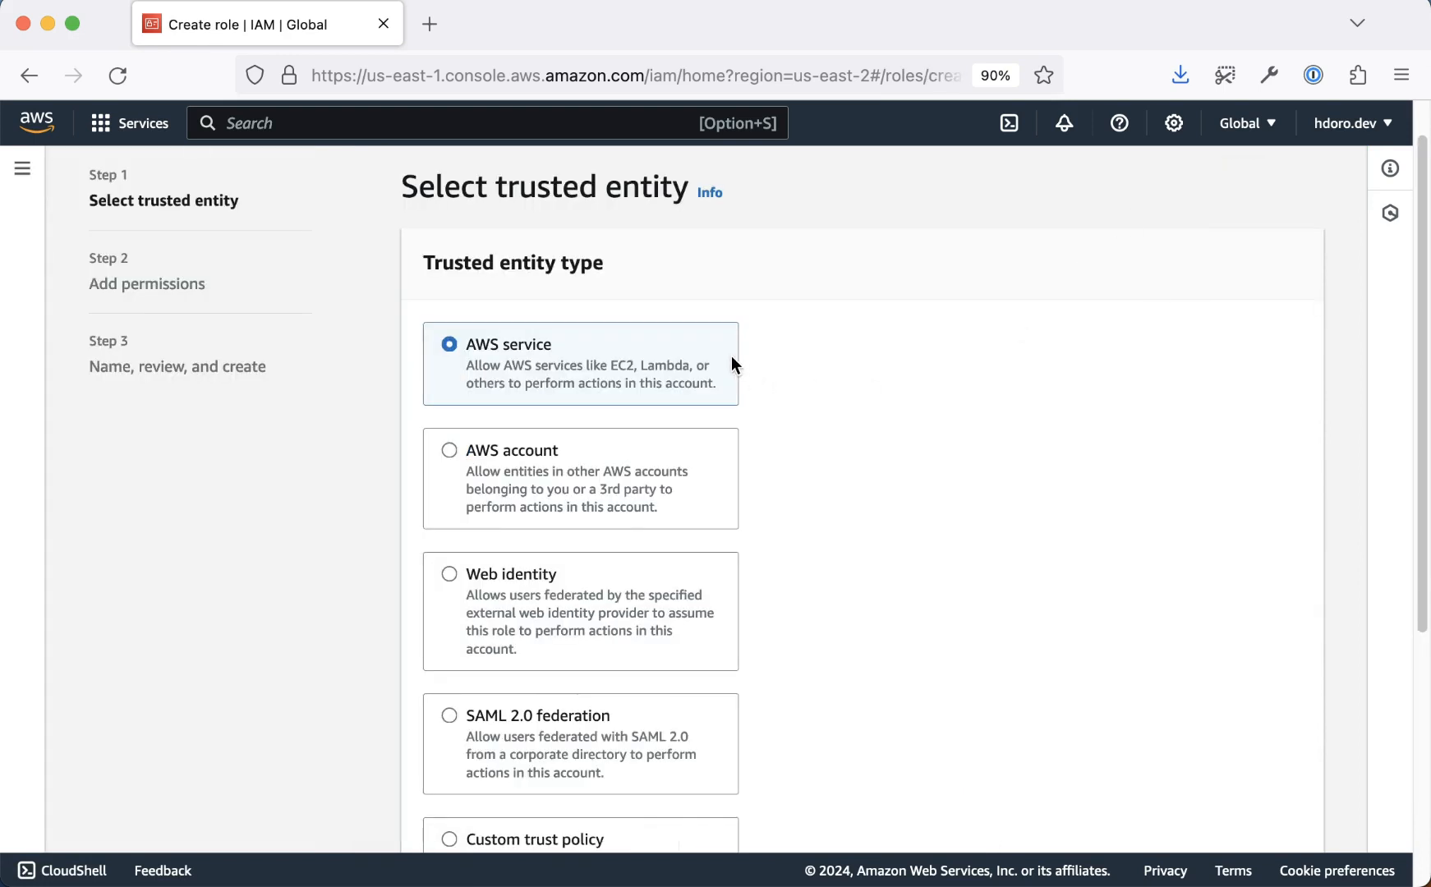
scroll(638, 550, down, 5)
scroll(636, 549, up, 5)
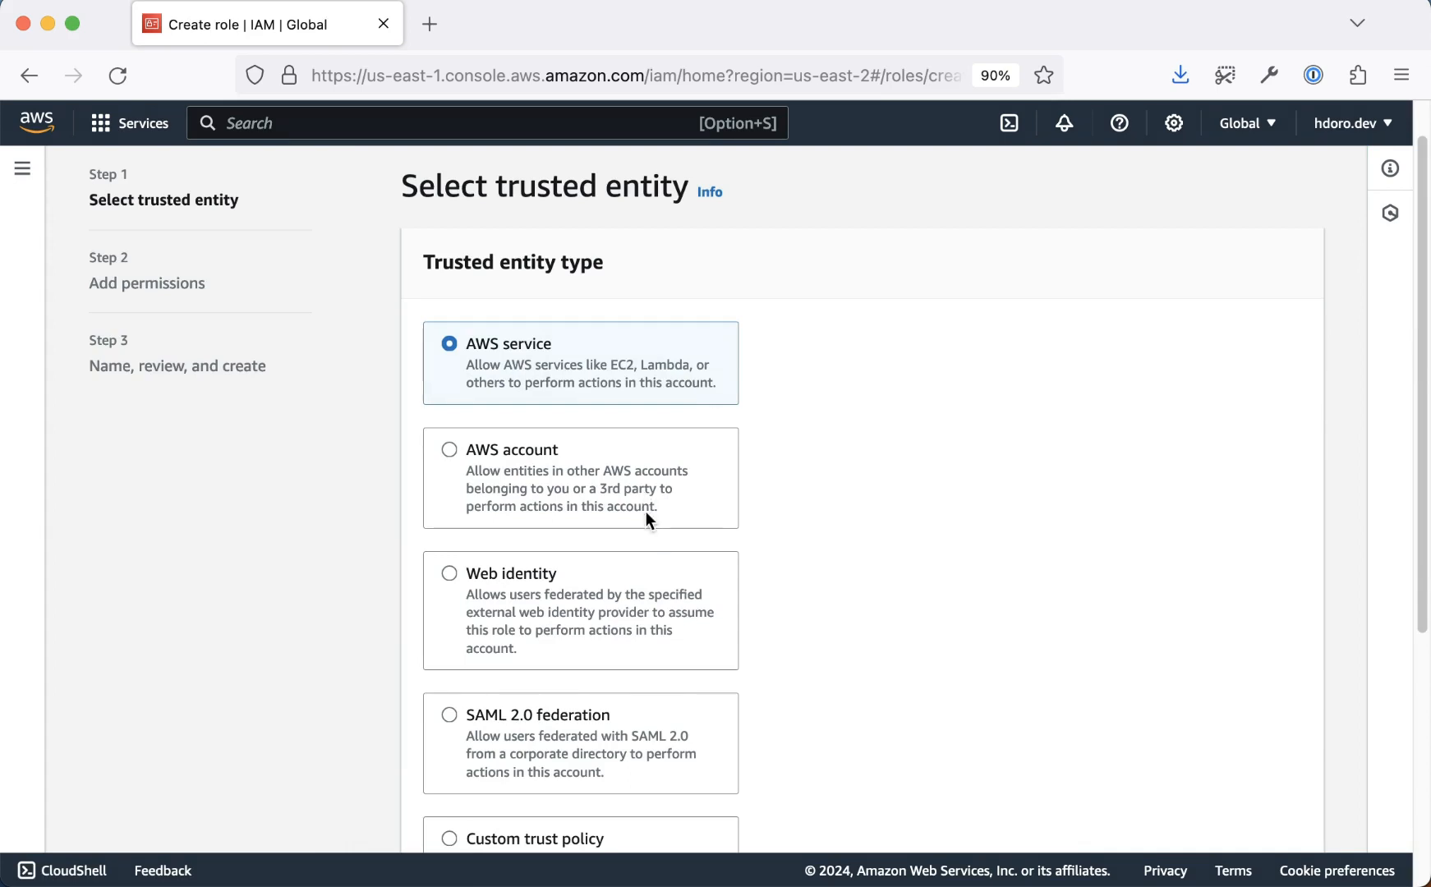
scroll(649, 526, down, 2)
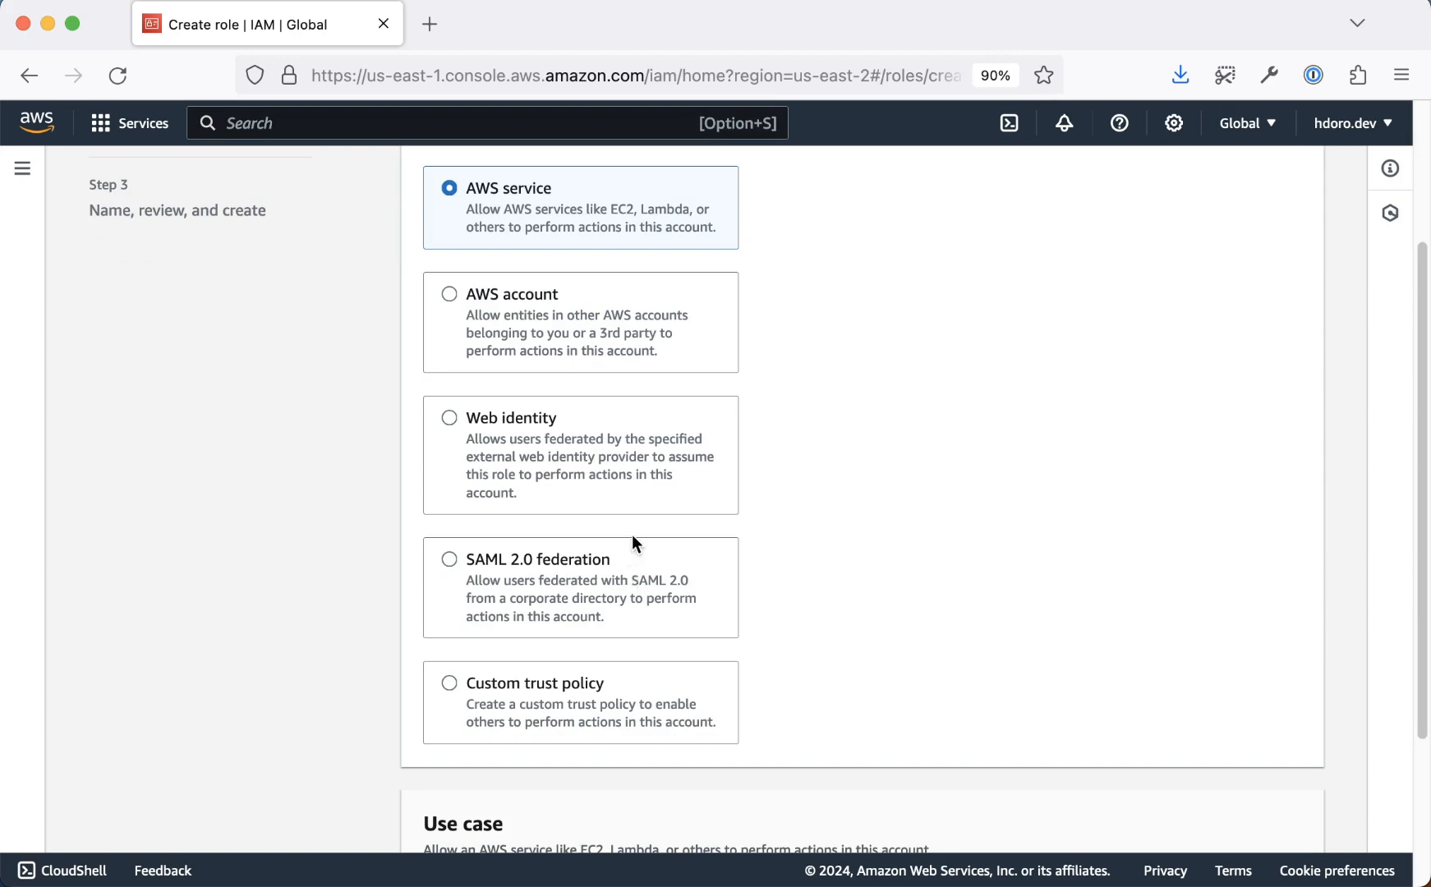
scroll(583, 194, up, 3)
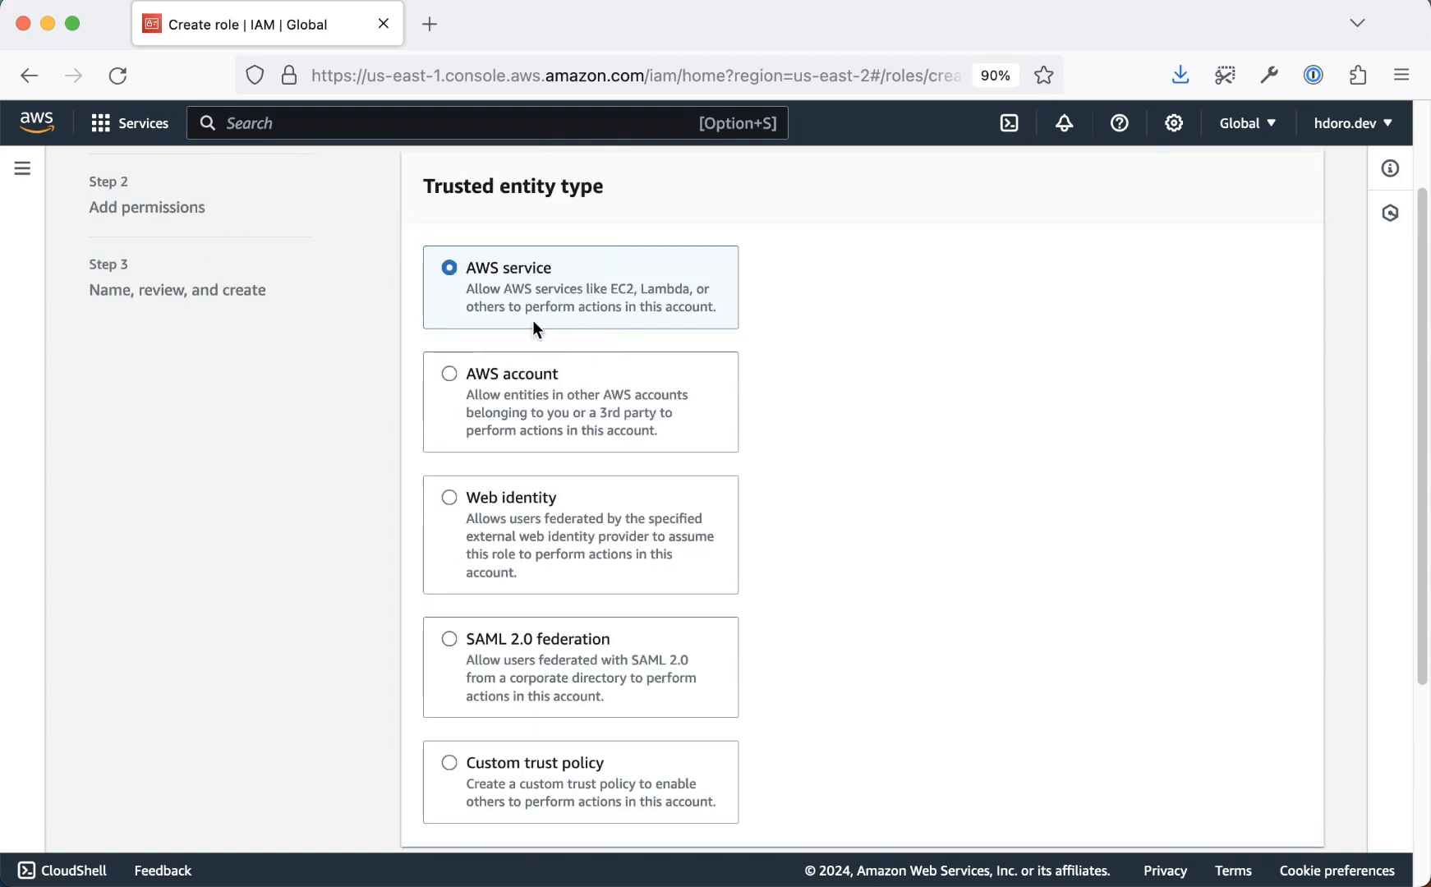
double_click(527, 294)
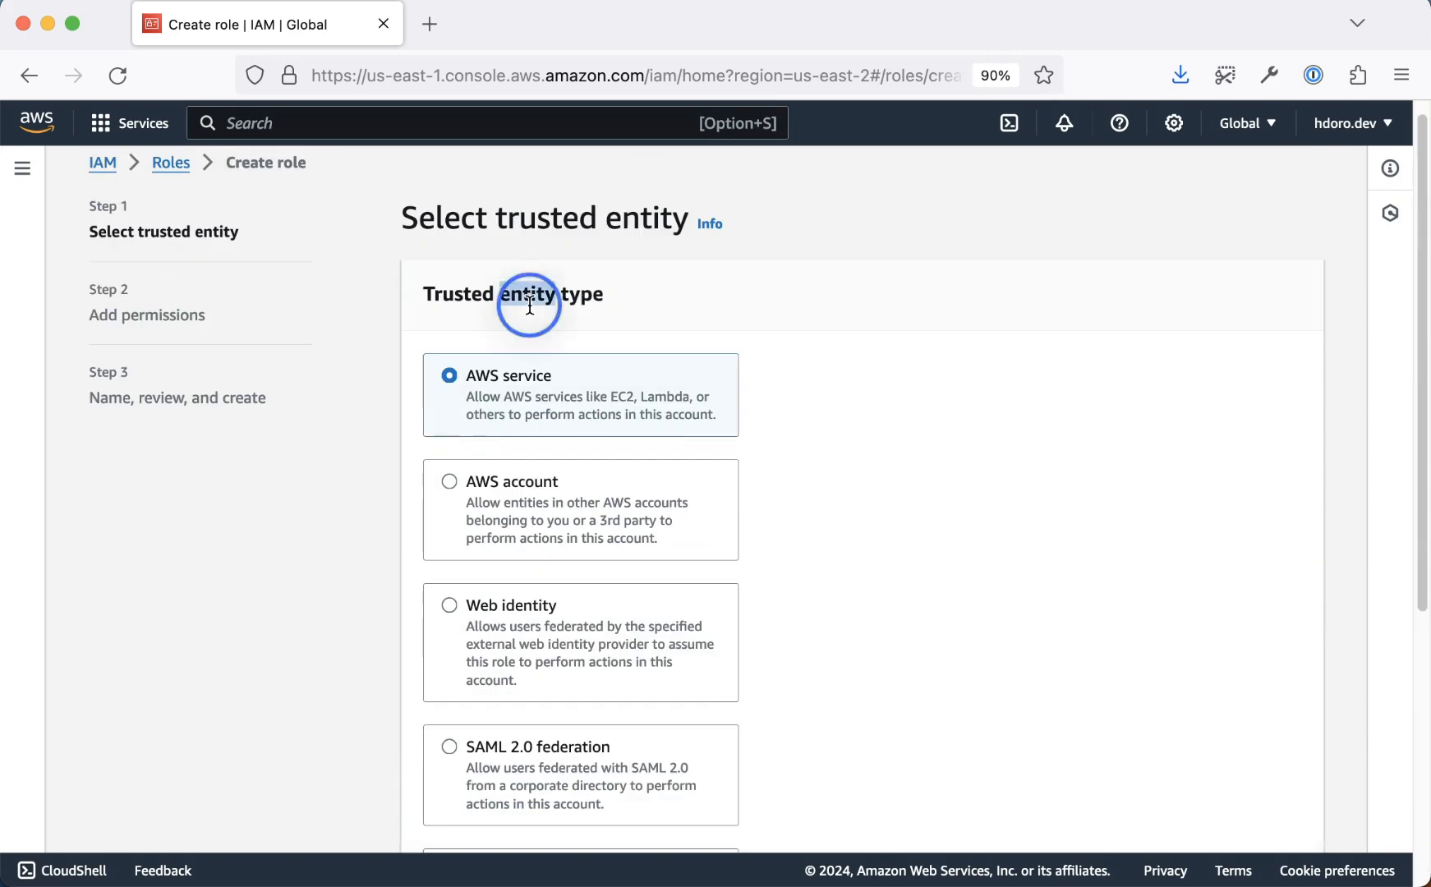
scroll(691, 312, down, 5)
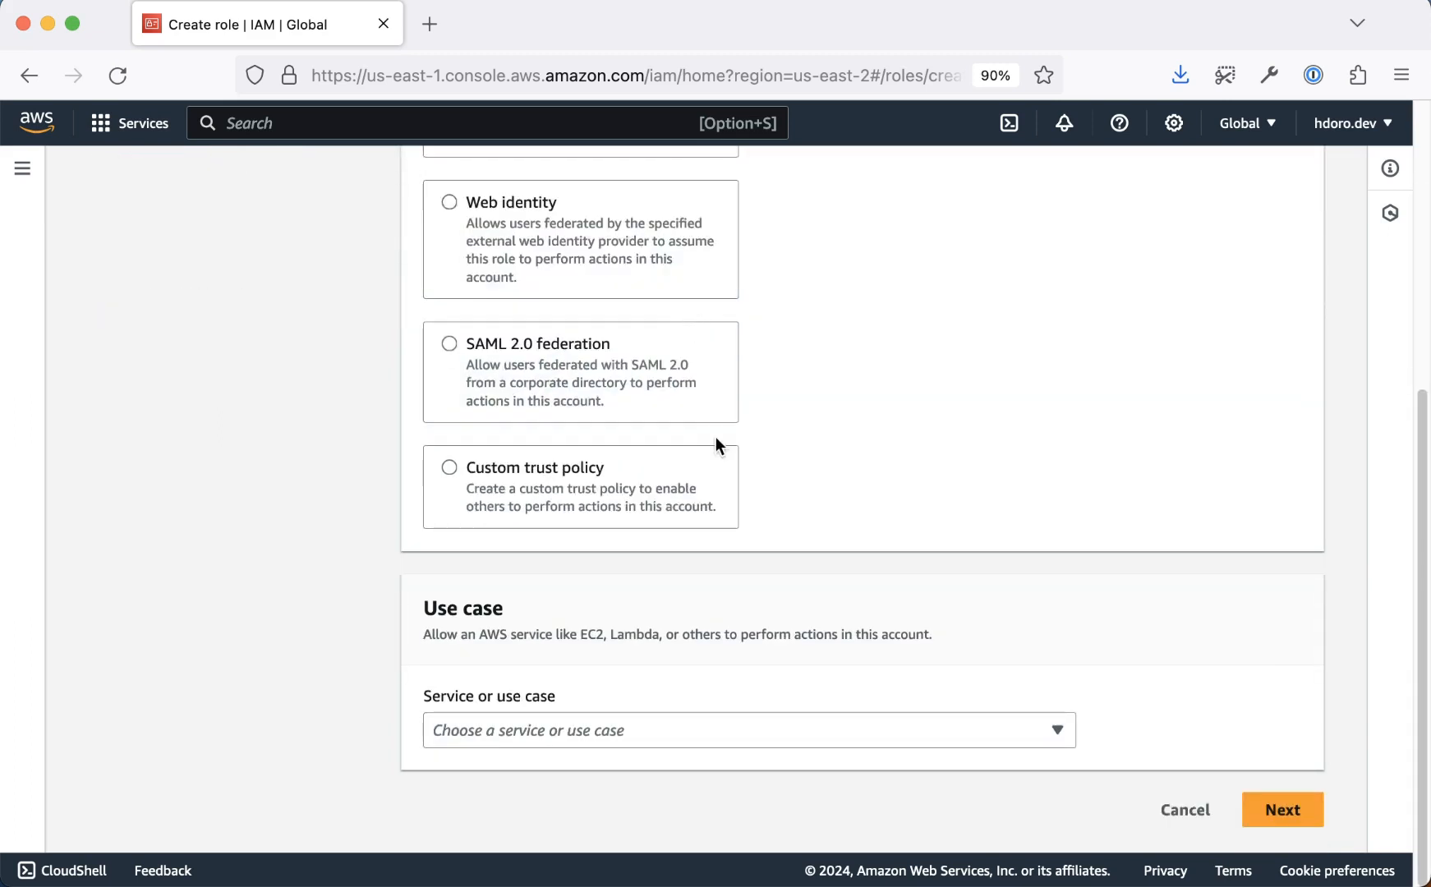
Choose Lambda as the service and use case for the role, and continue to its permissions
click(620, 721)
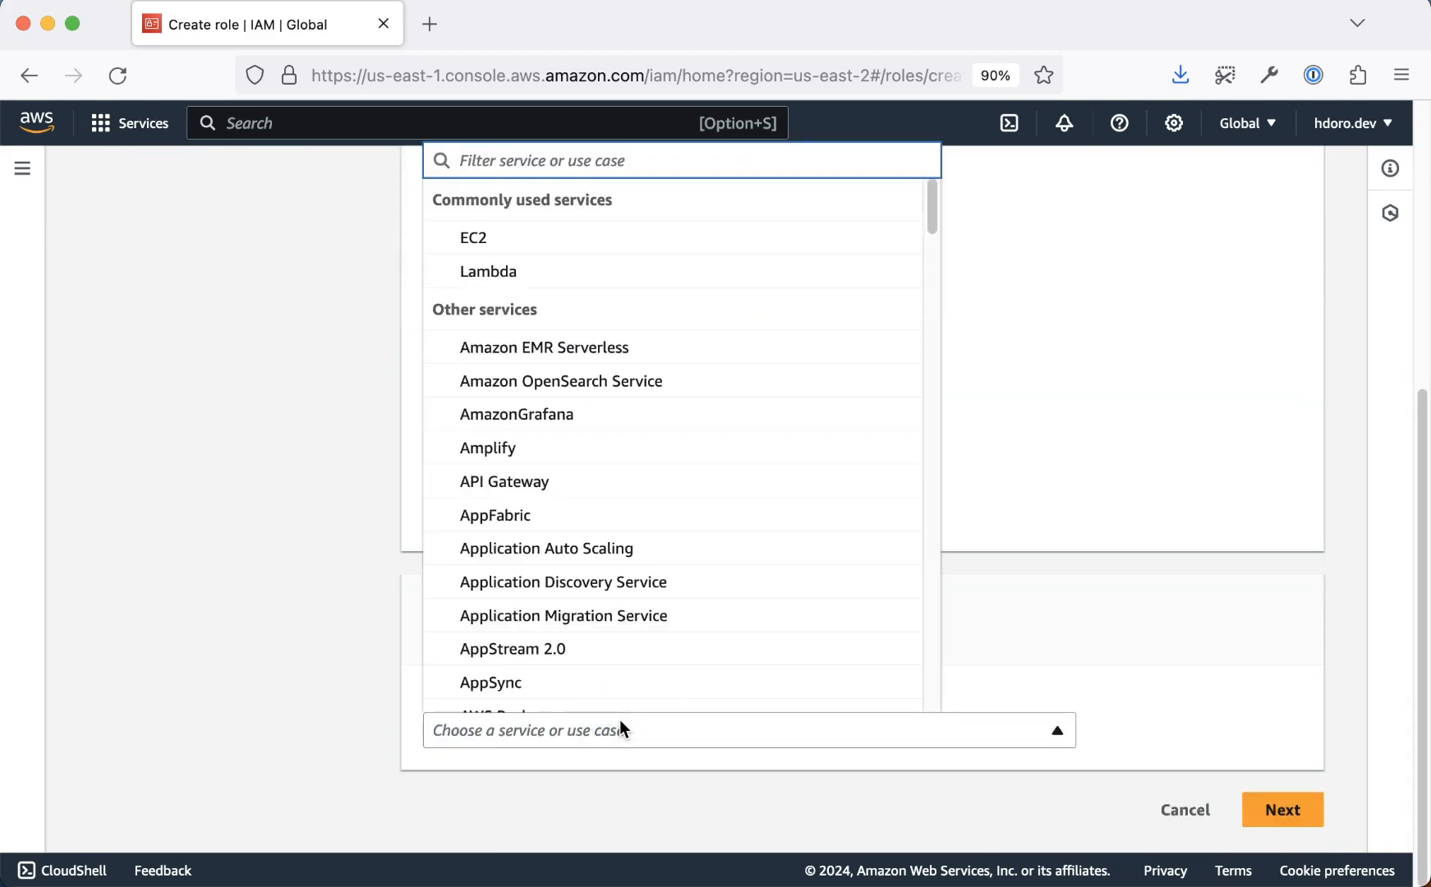
text(lamb)
click(616, 699)
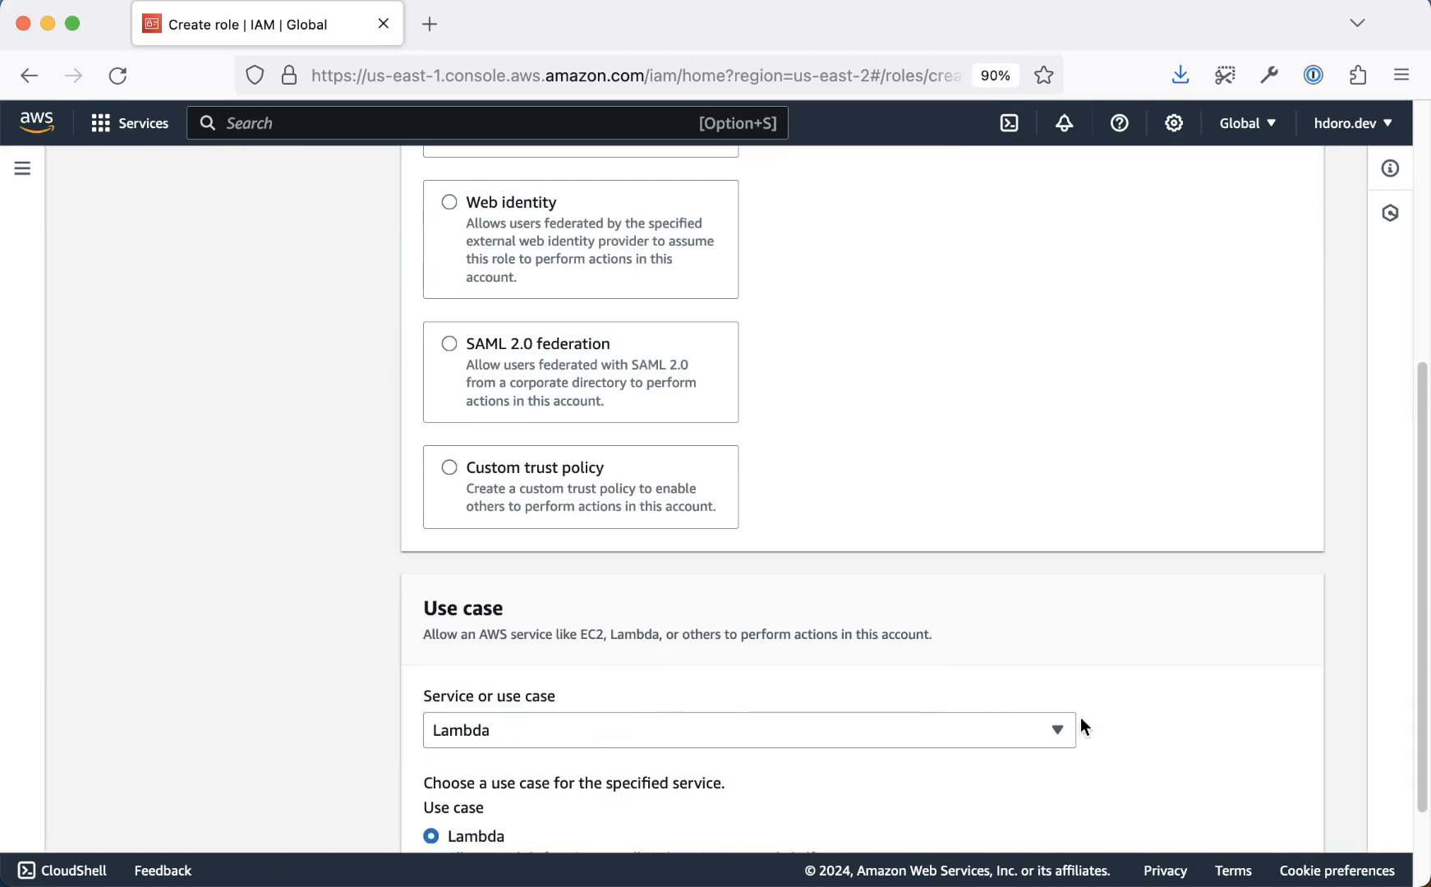
scroll(1068, 723, down, 3)
click(1293, 795)
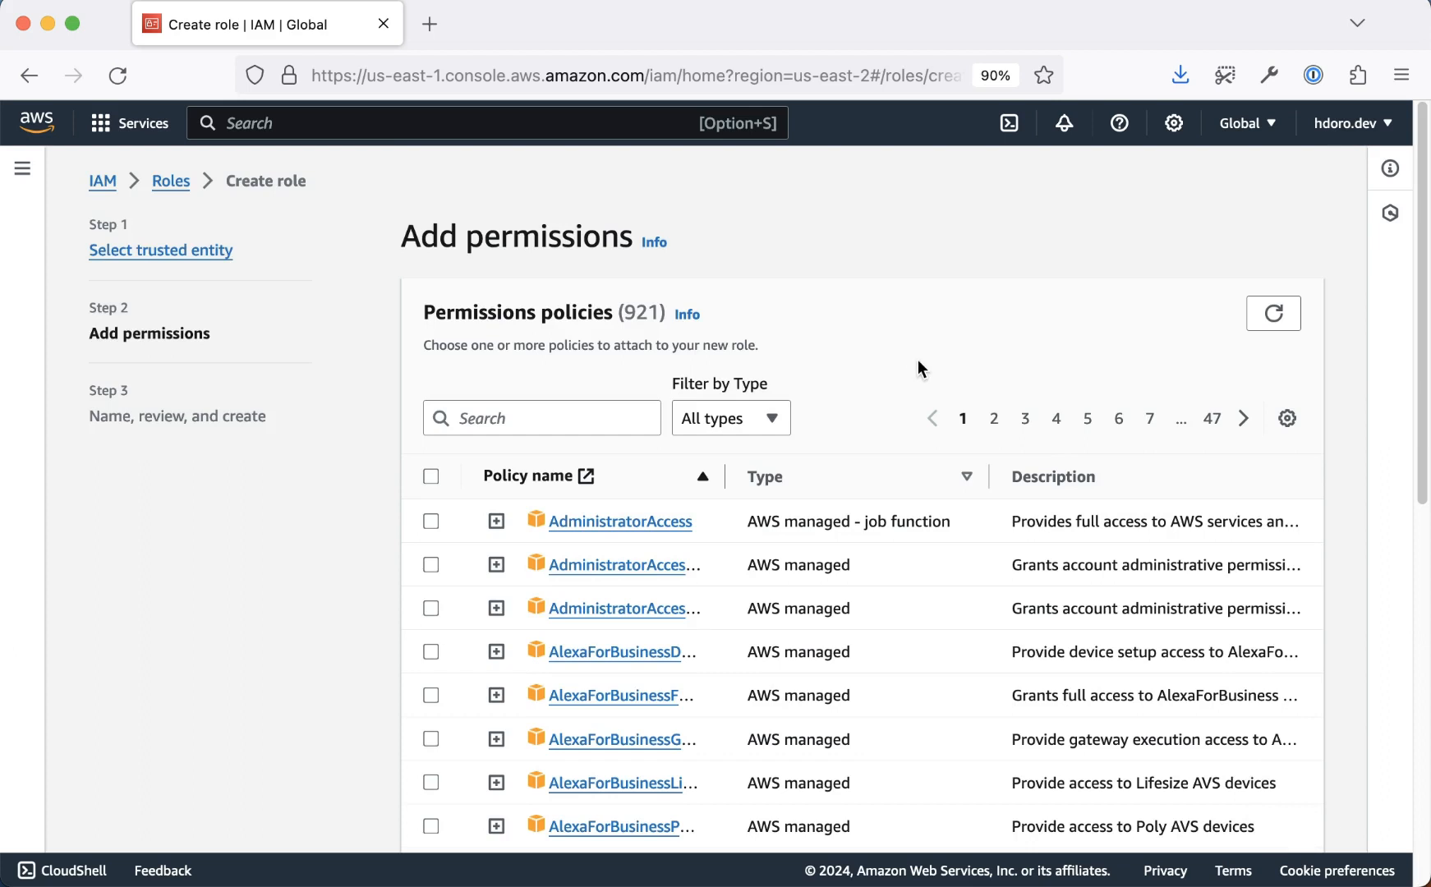
Find policies matching "sanity-", attach sanity-s3-files-policy-example-2 to the role, and continue to the naming and review page
click(556, 415)
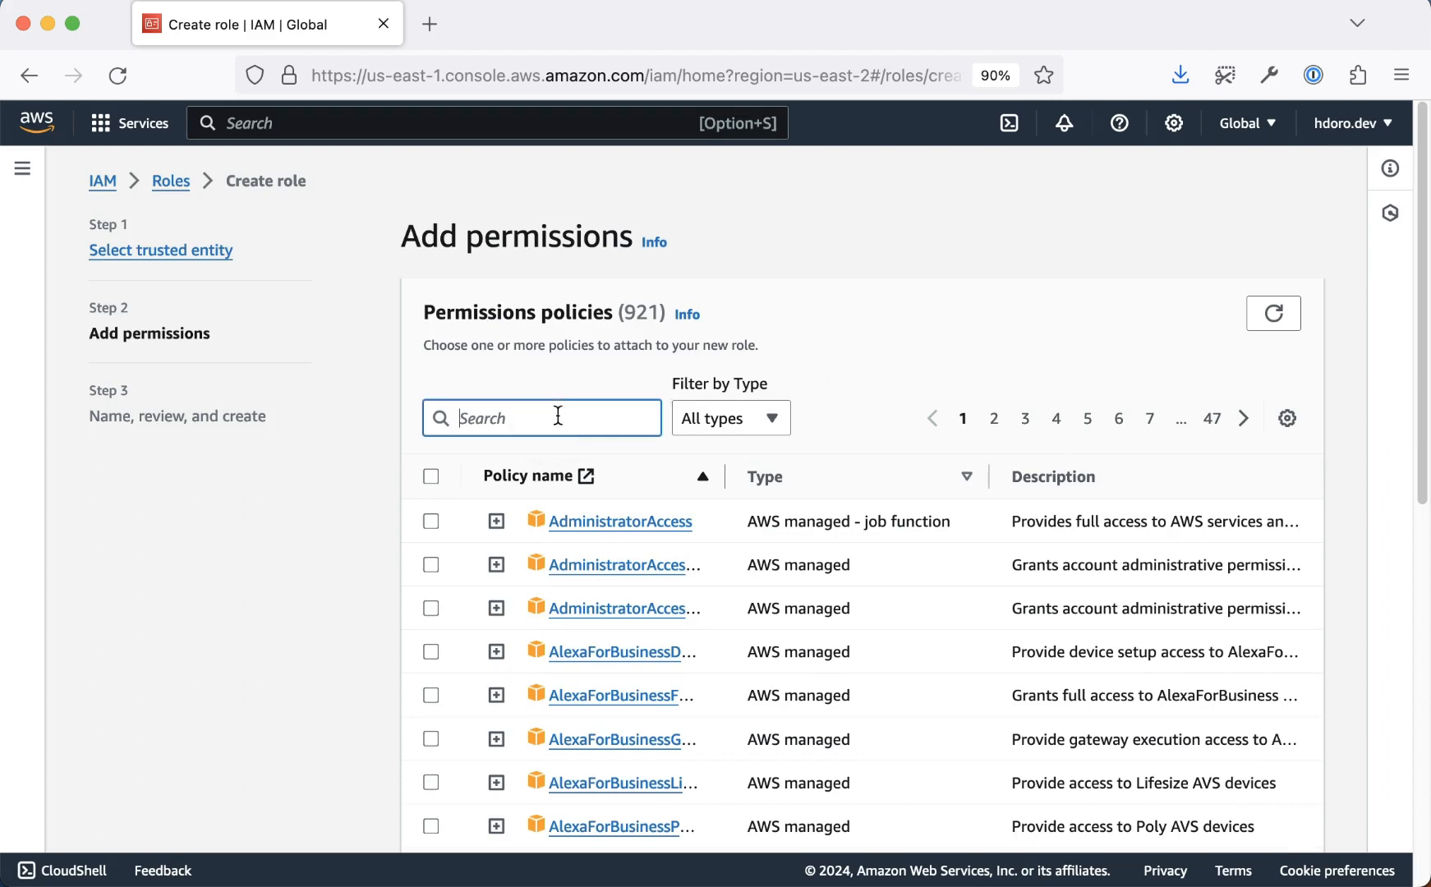
text(sanity-)
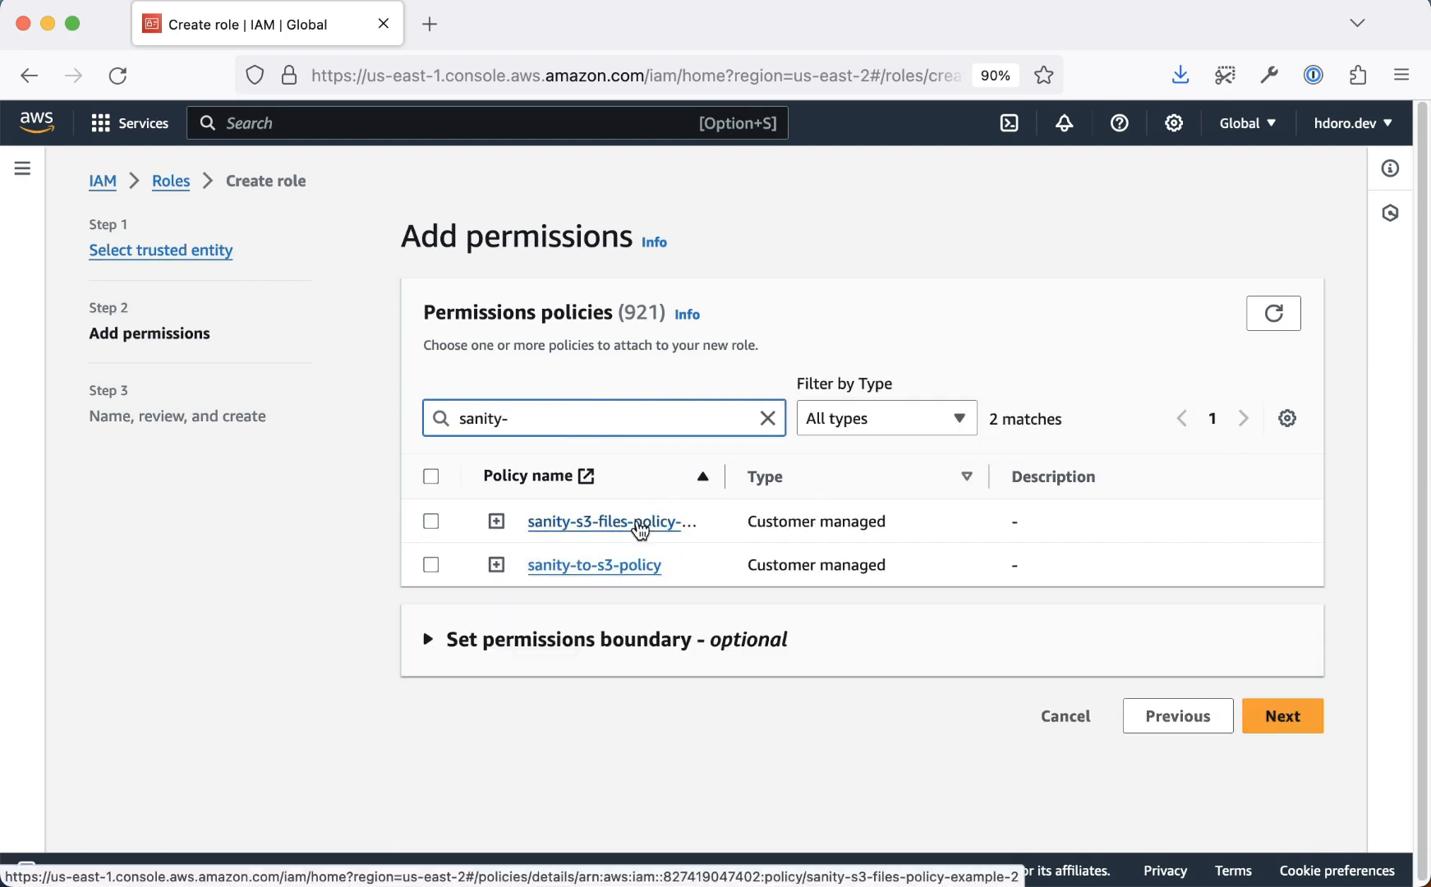
click(640, 526)
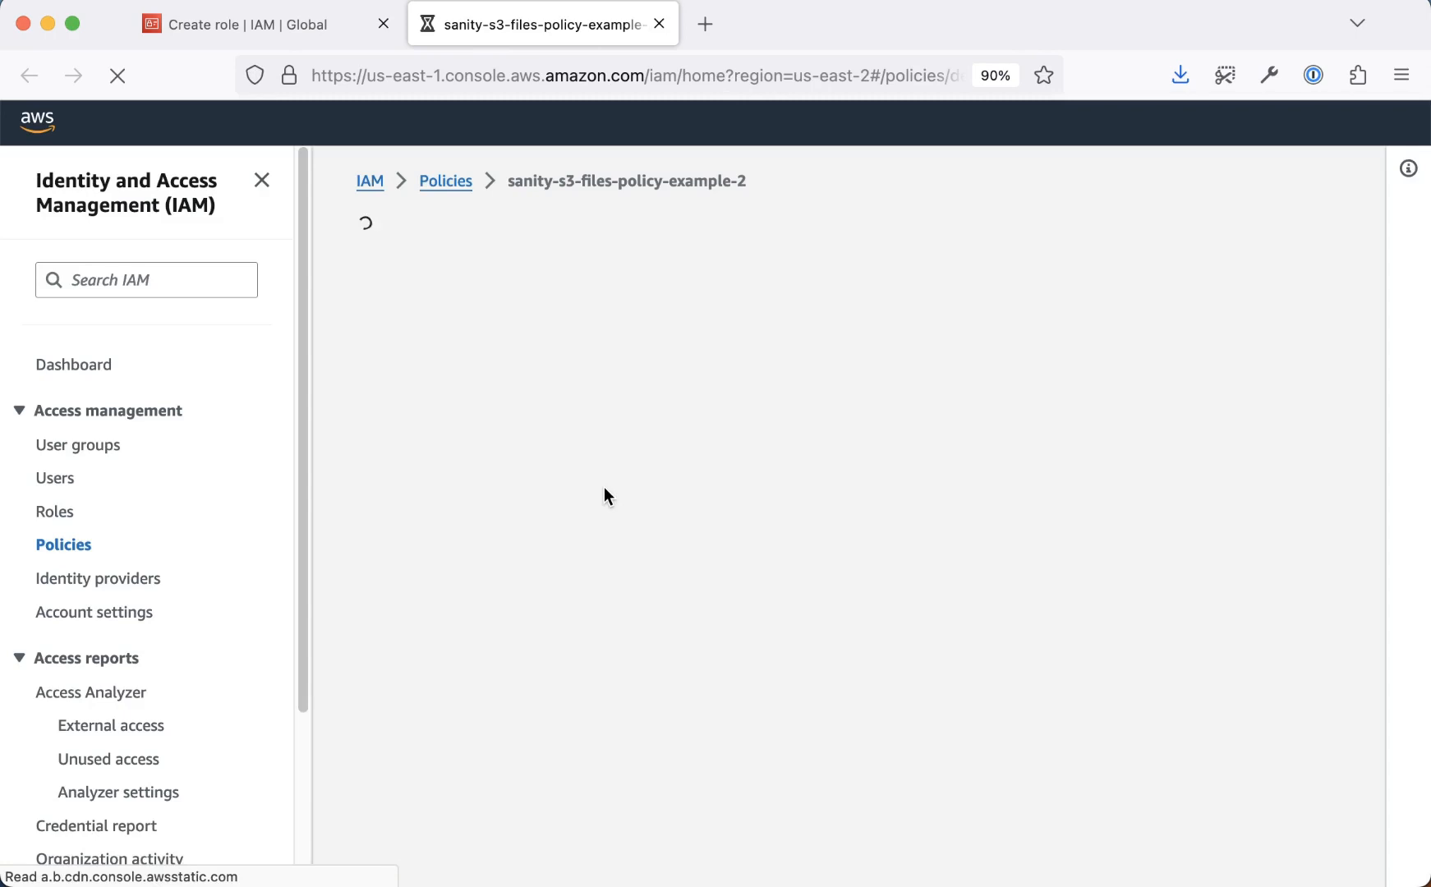
key(super+w)
click(432, 521)
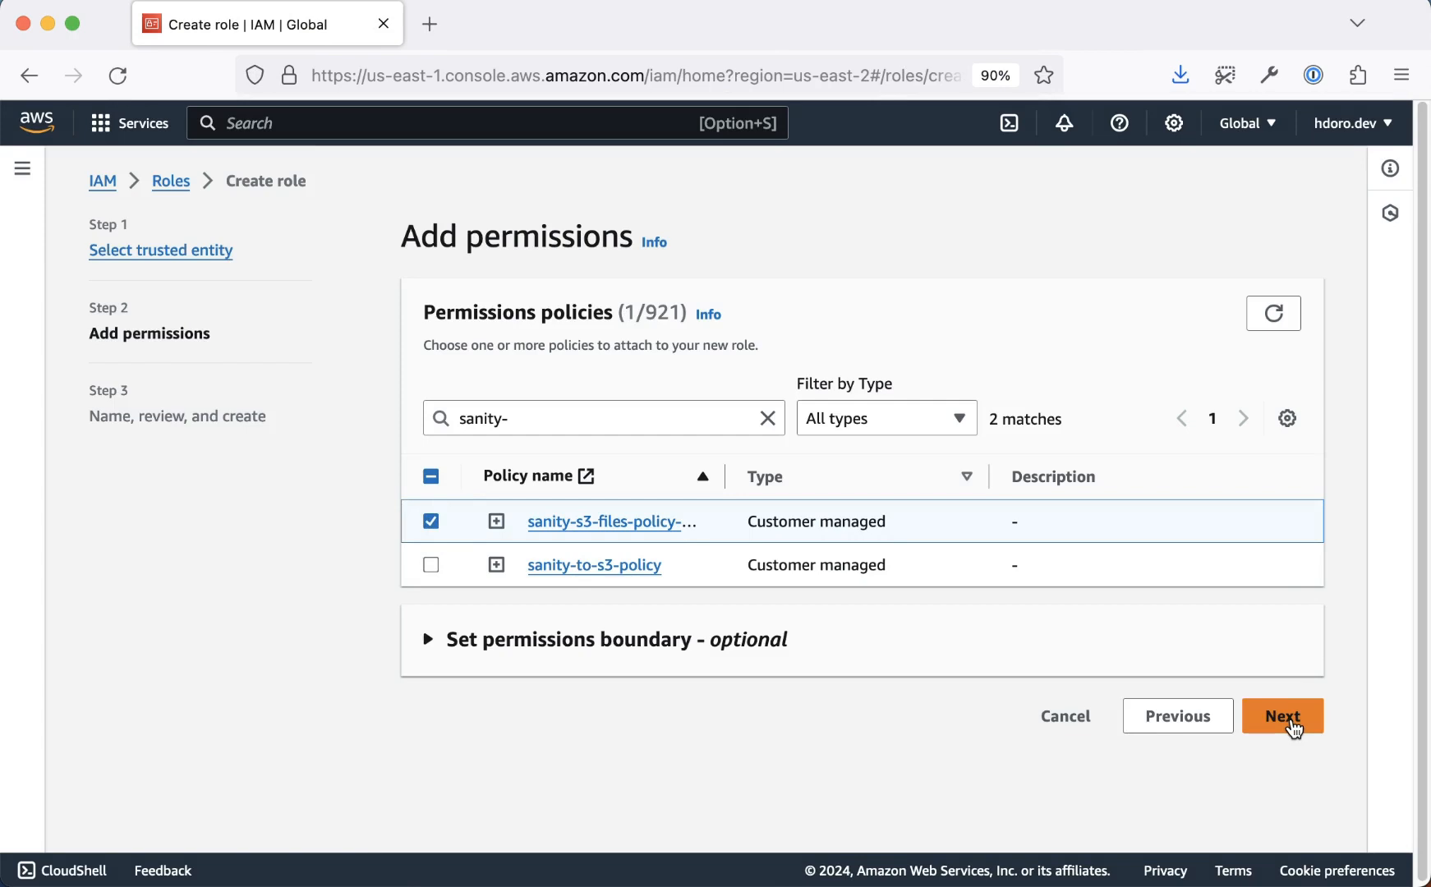
click(1287, 716)
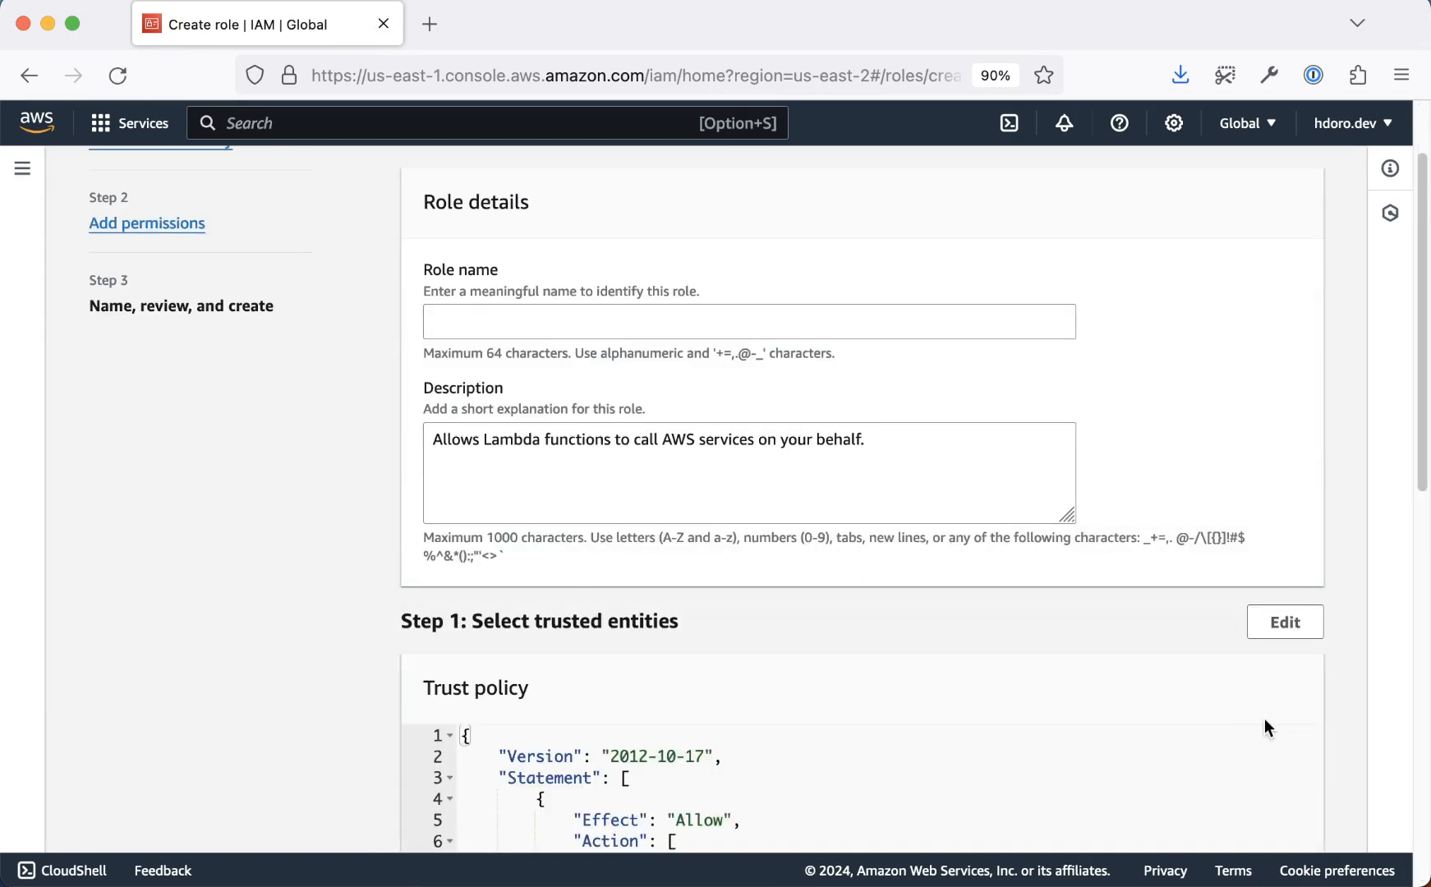
Name the role "sanity-s3-files-example-2-role"
click(593, 313)
text(sanity-s3-)
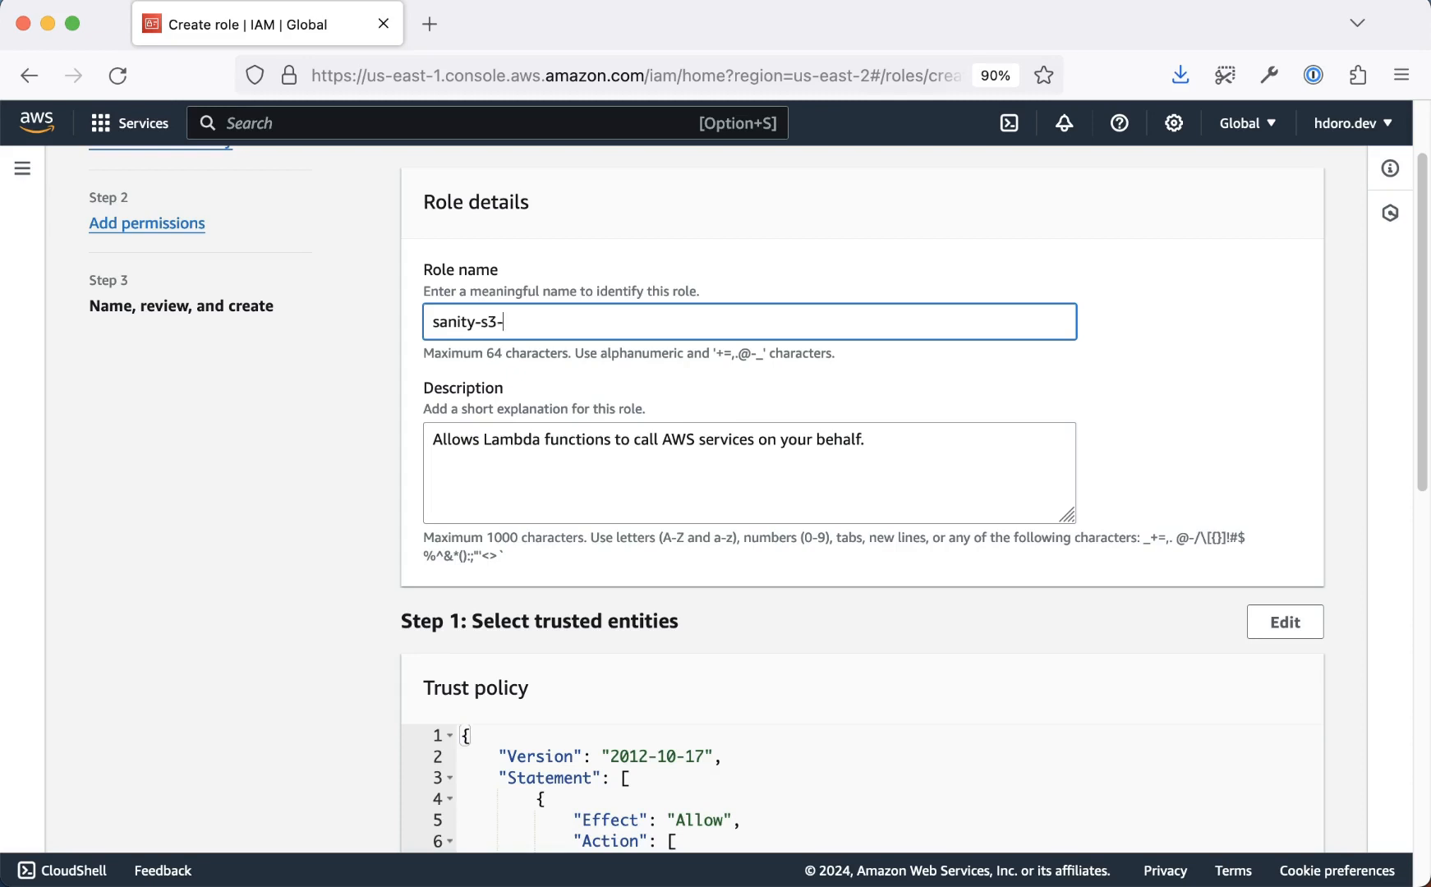
text(files-example-2-role)
key(shift+alt+Left)
key(shift+Left)
Review the role's trust policy and attached permissions policy, and create the role
scroll(1103, 581, down, 10)
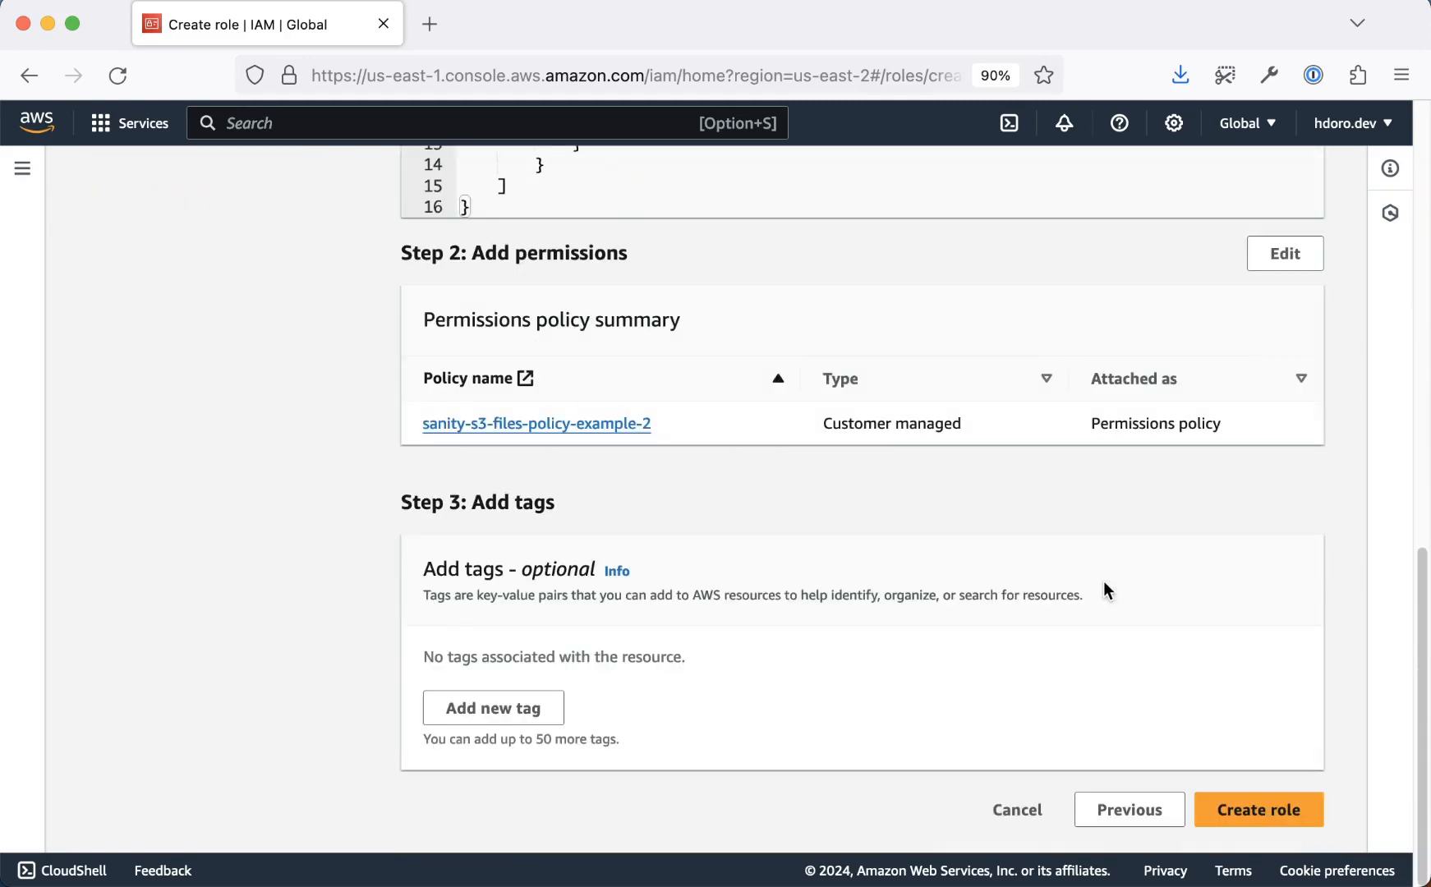
scroll(1104, 580, up, 6)
scroll(1123, 595, down, 7)
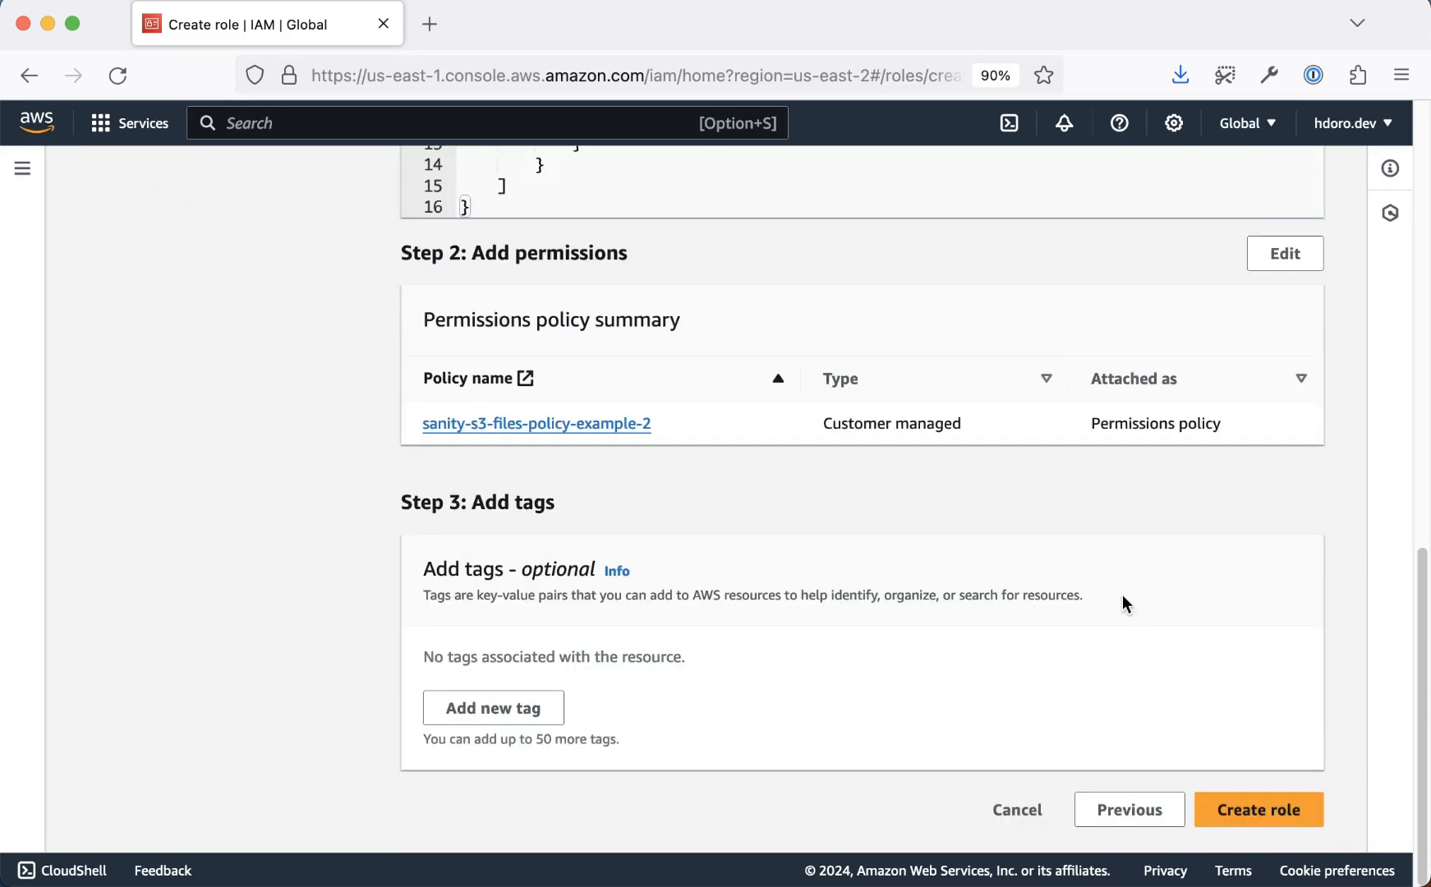
click(1215, 806)
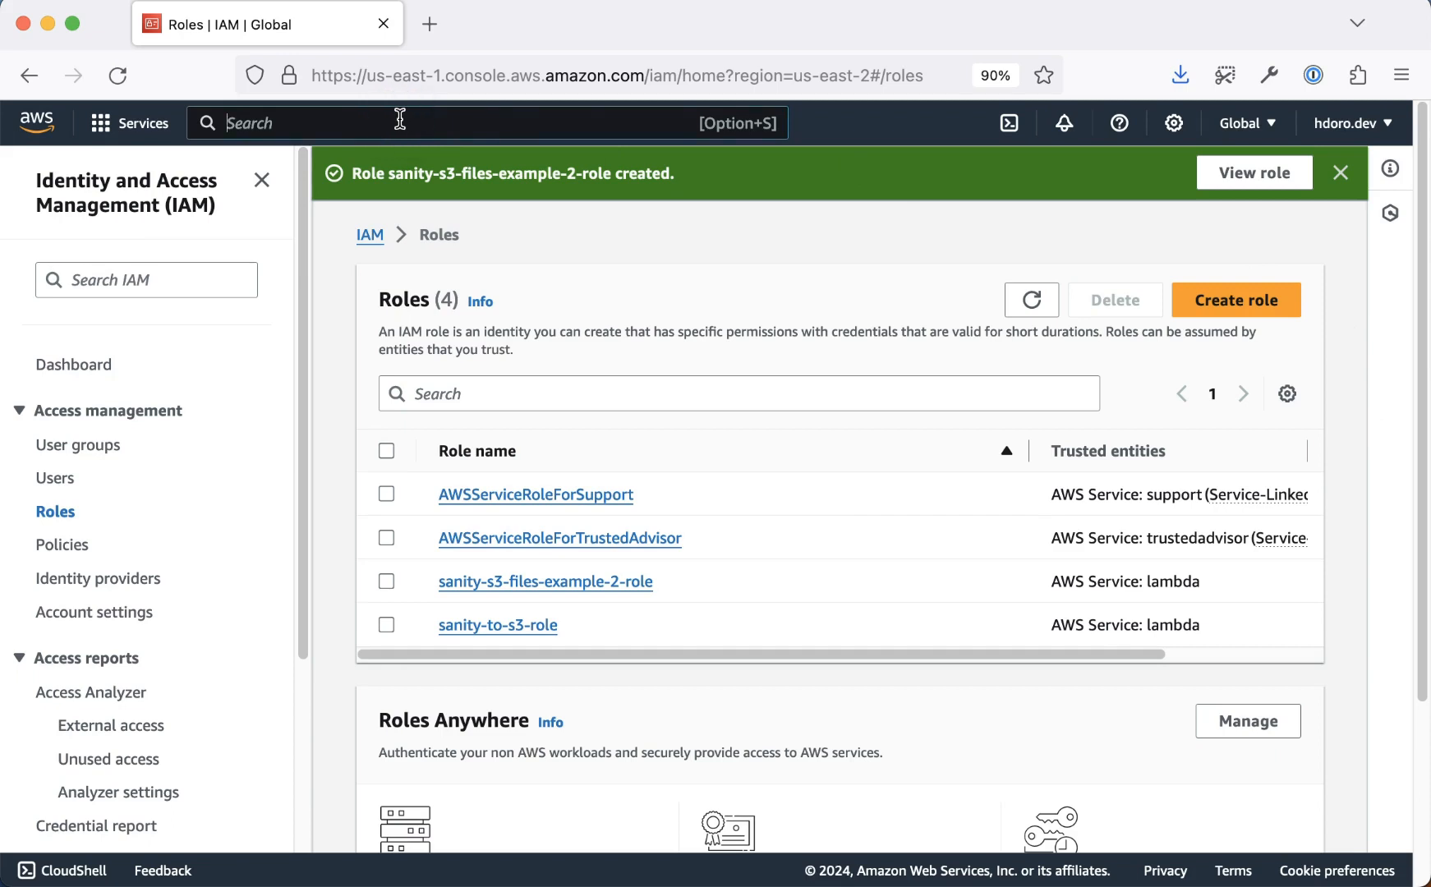
Find the Lambda service in the AWS console and start creating a new function
text(lambda)
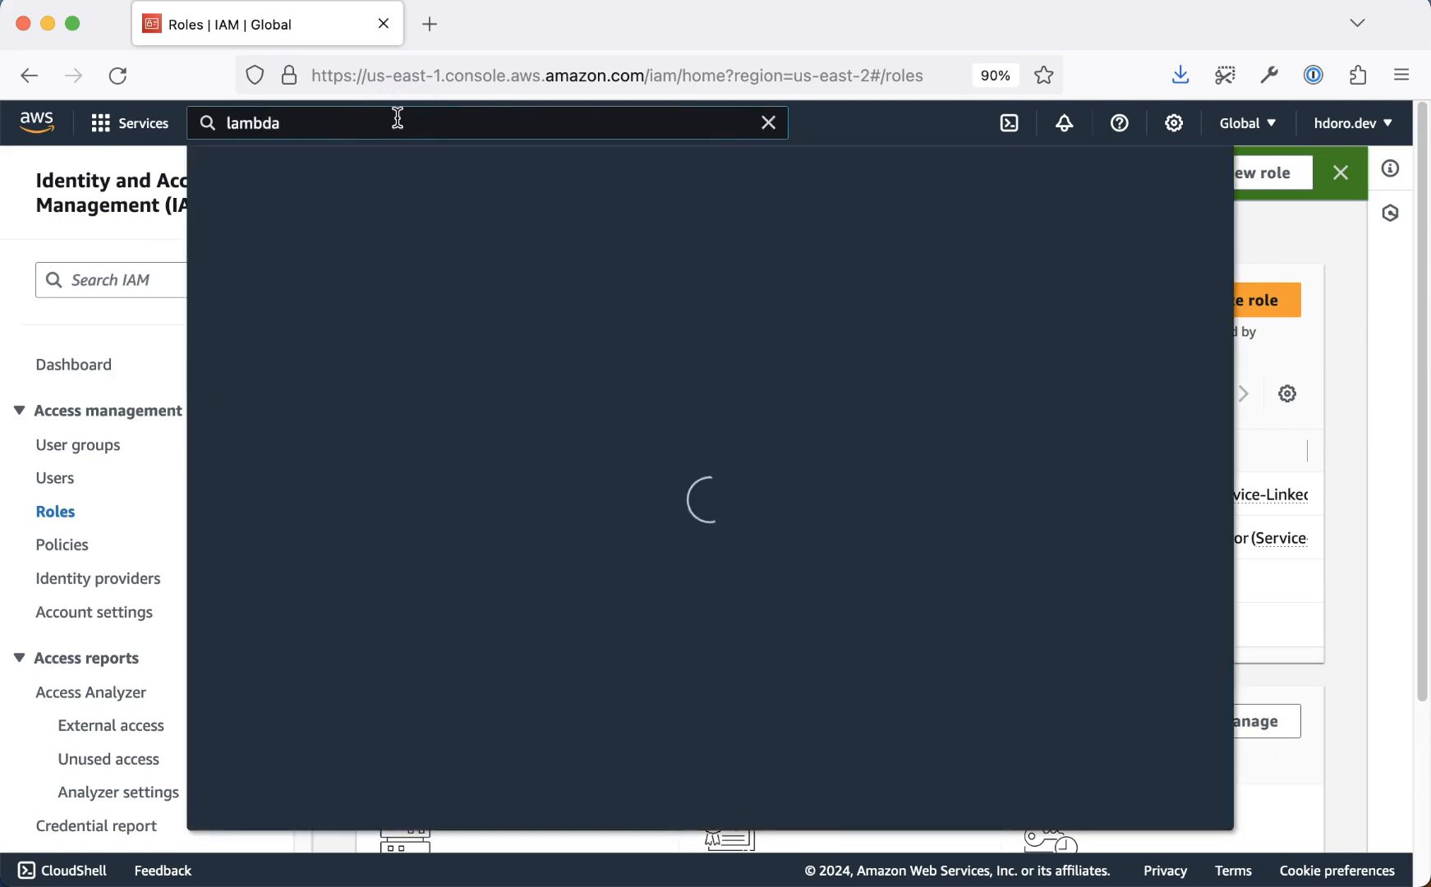
click(574, 289)
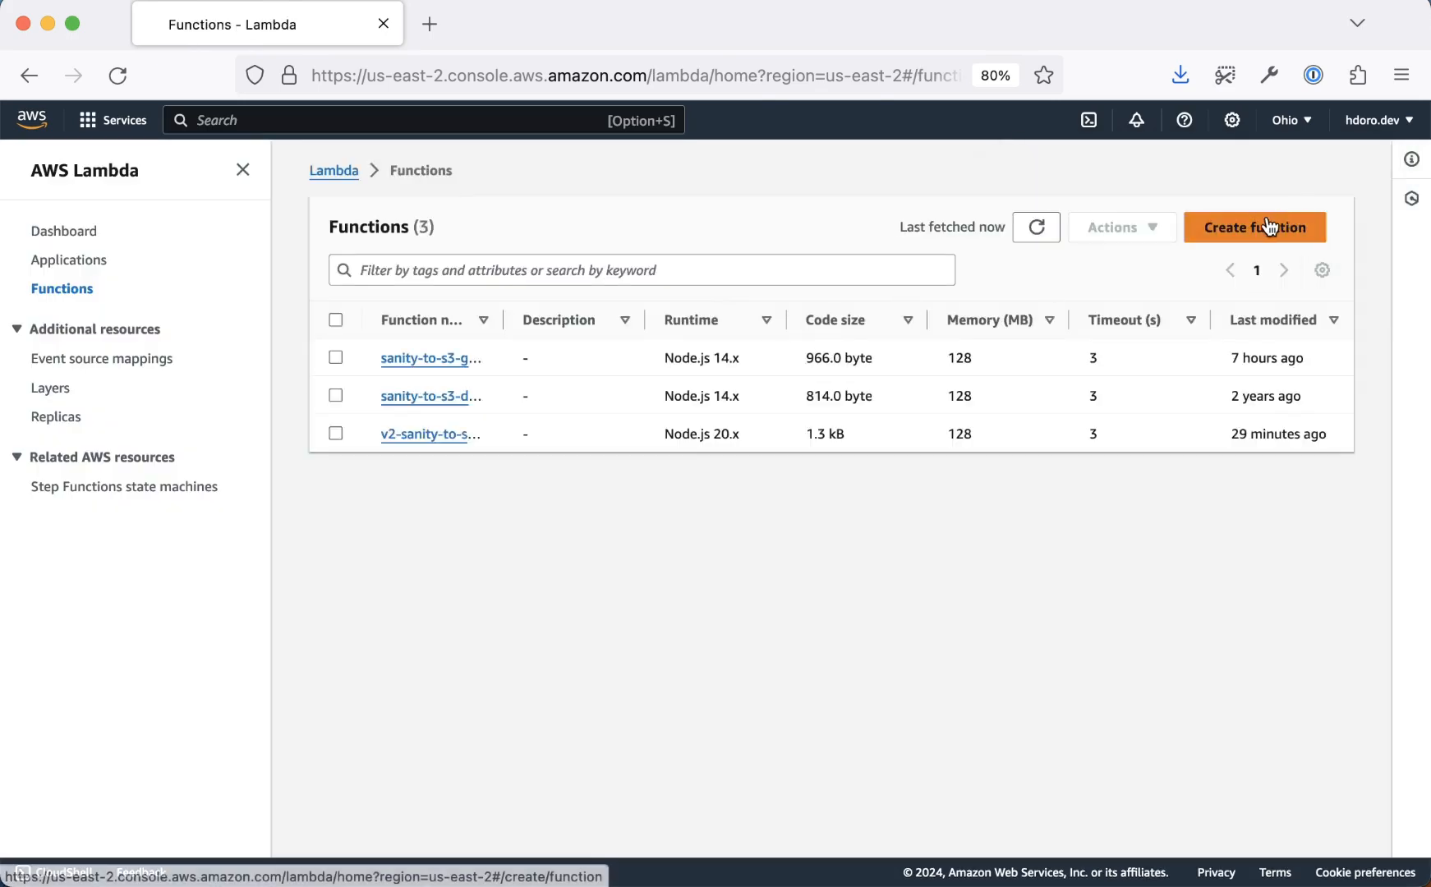
click(1278, 224)
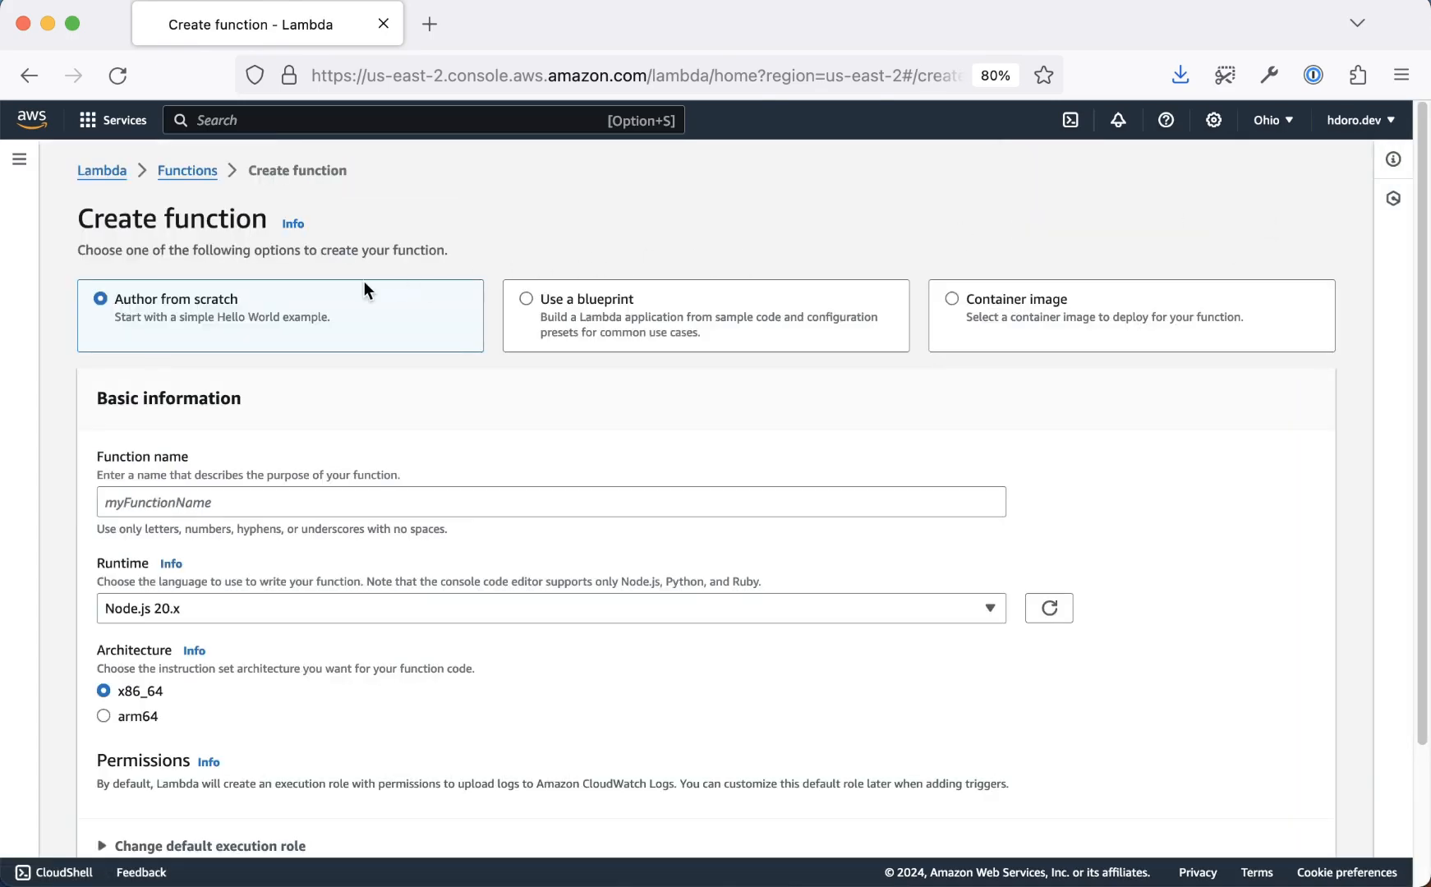
Name the function "sanity-s3-files-example-2-lambda"
click(253, 504)
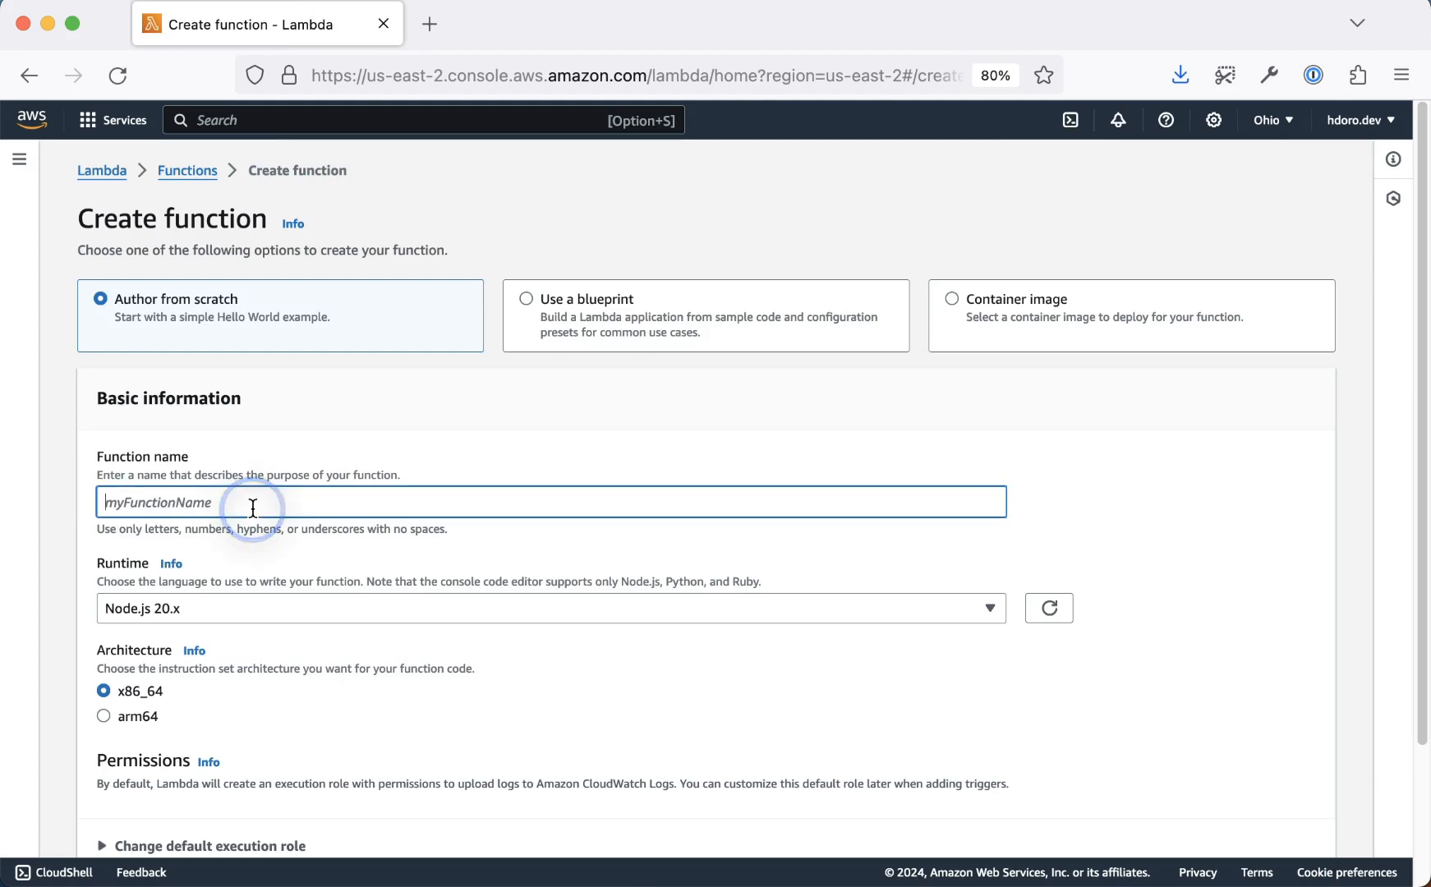
text(sani)
text(ity-S3)
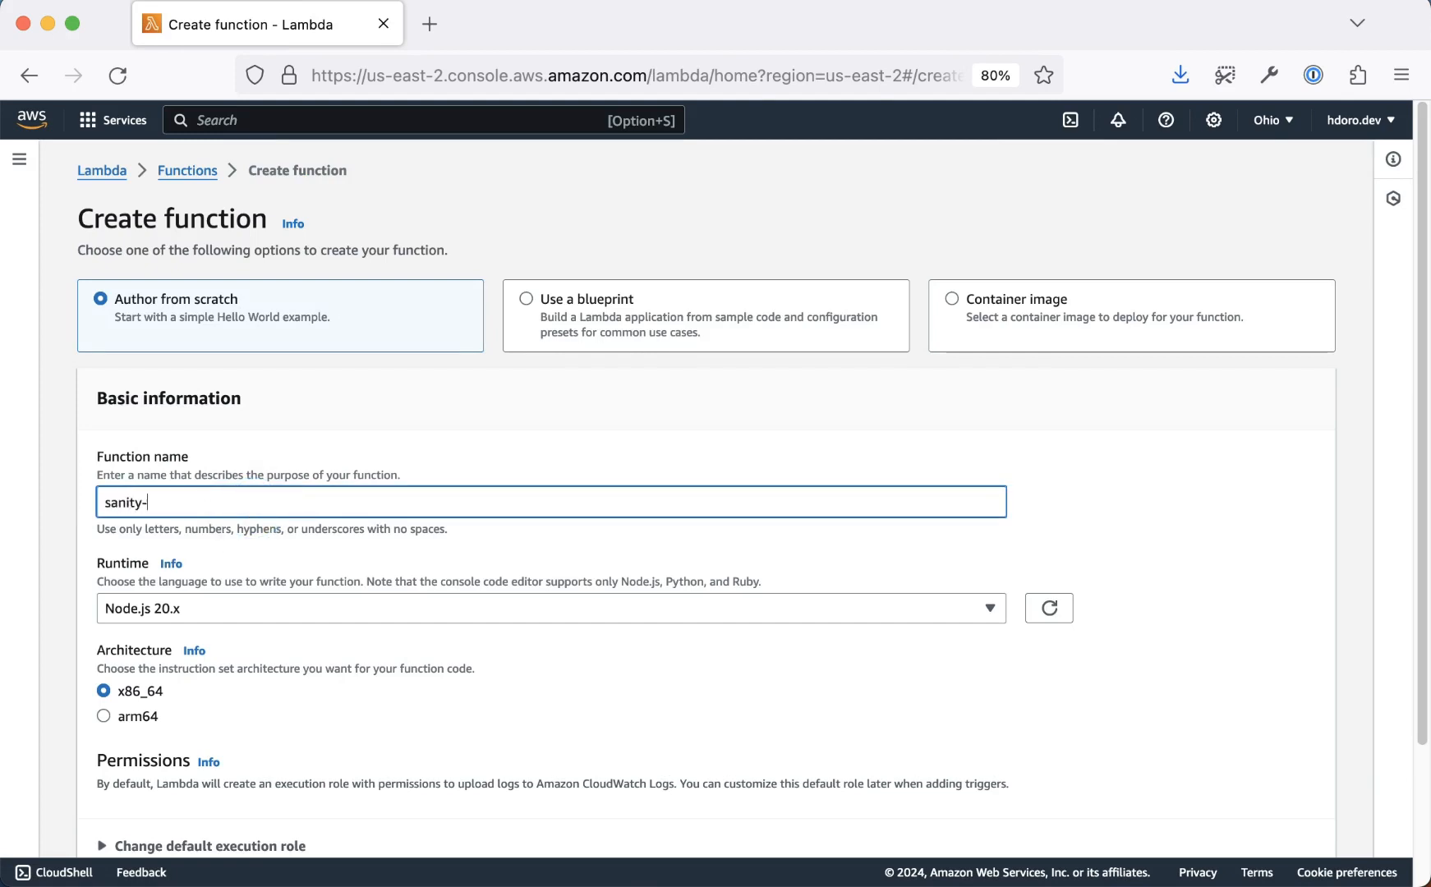
key(BackSpace)
key(BackSpace)
text(s3-files-example-2-lambda)
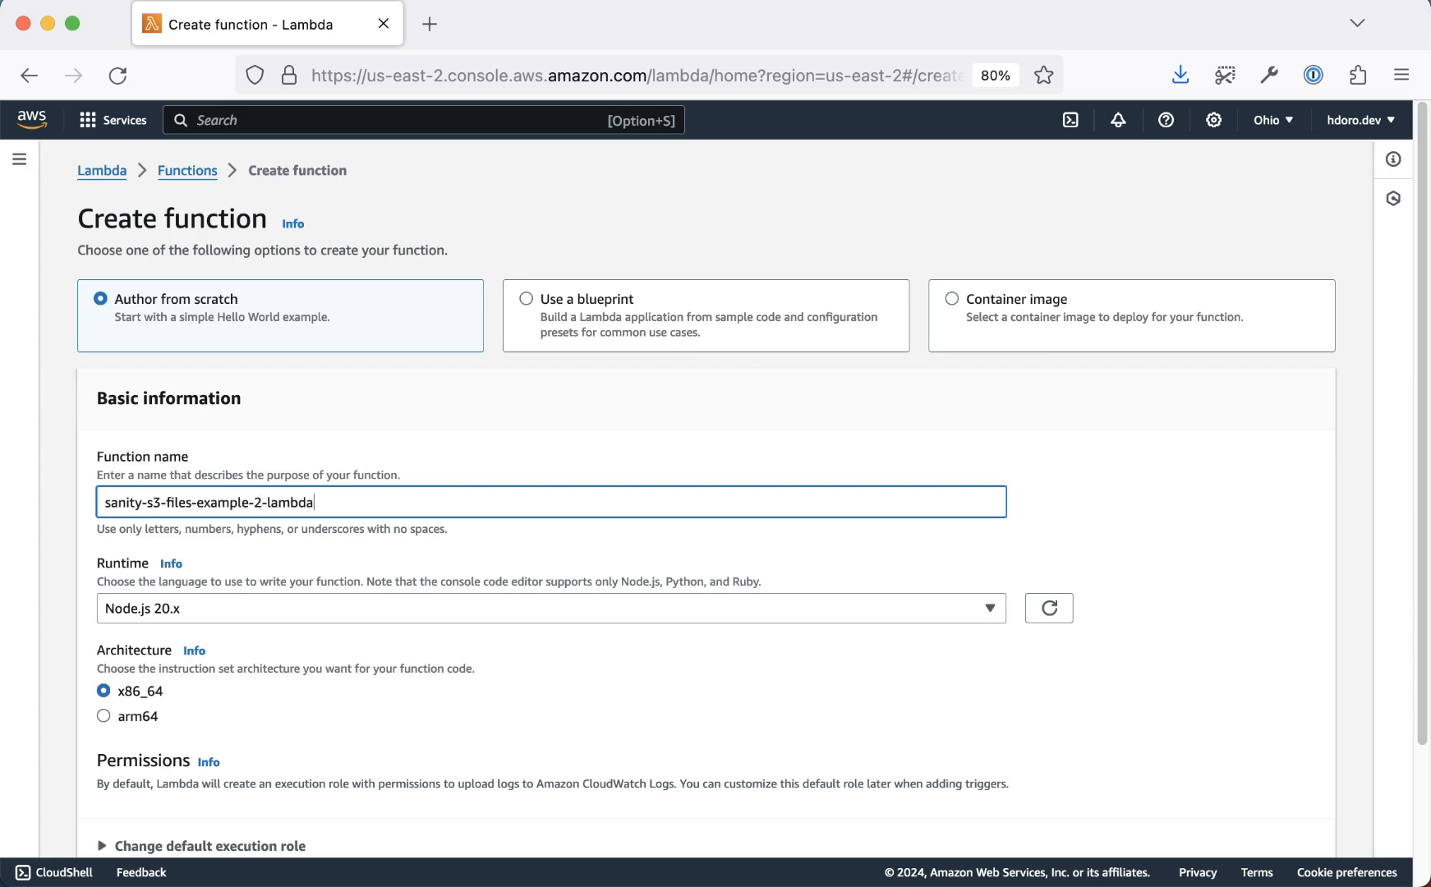
Change the default execution role to use the existing role "sanity-s3-files-example-2-role"
scroll(387, 568, down, 3)
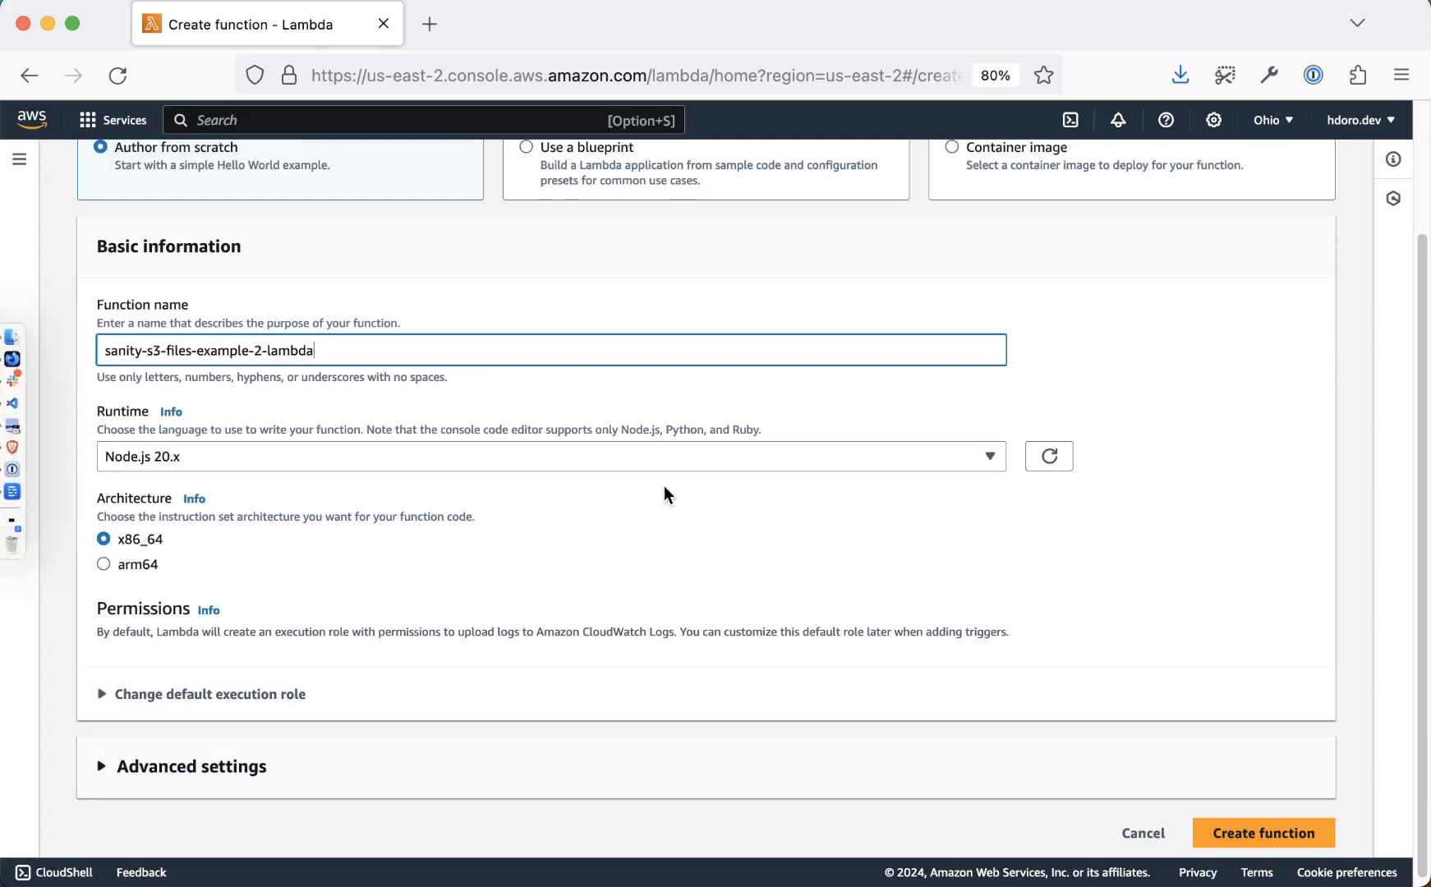
scroll(551, 446, down, 1)
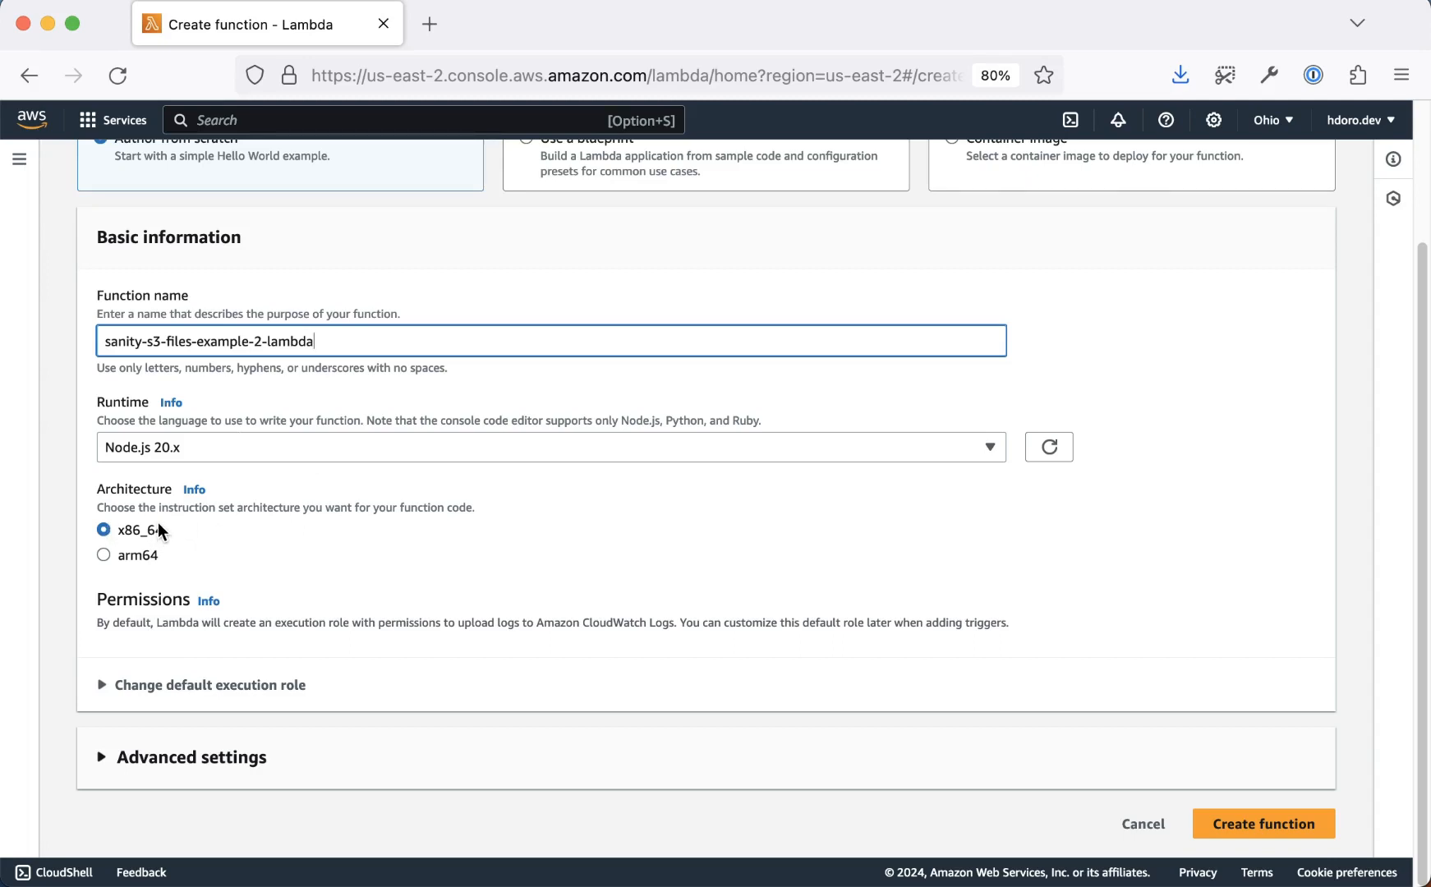
click(185, 673)
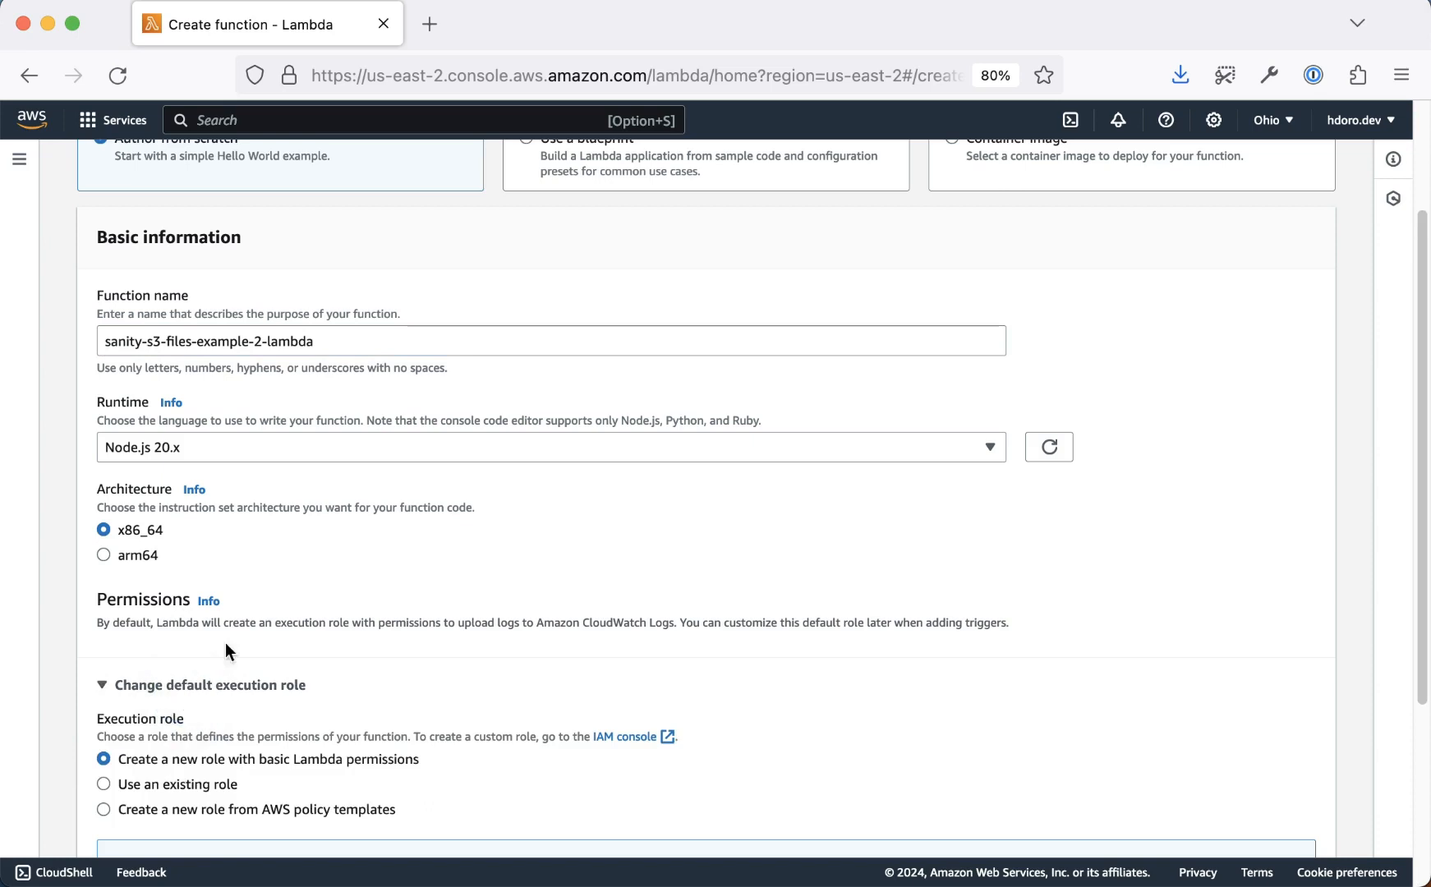
scroll(361, 504, down, 3)
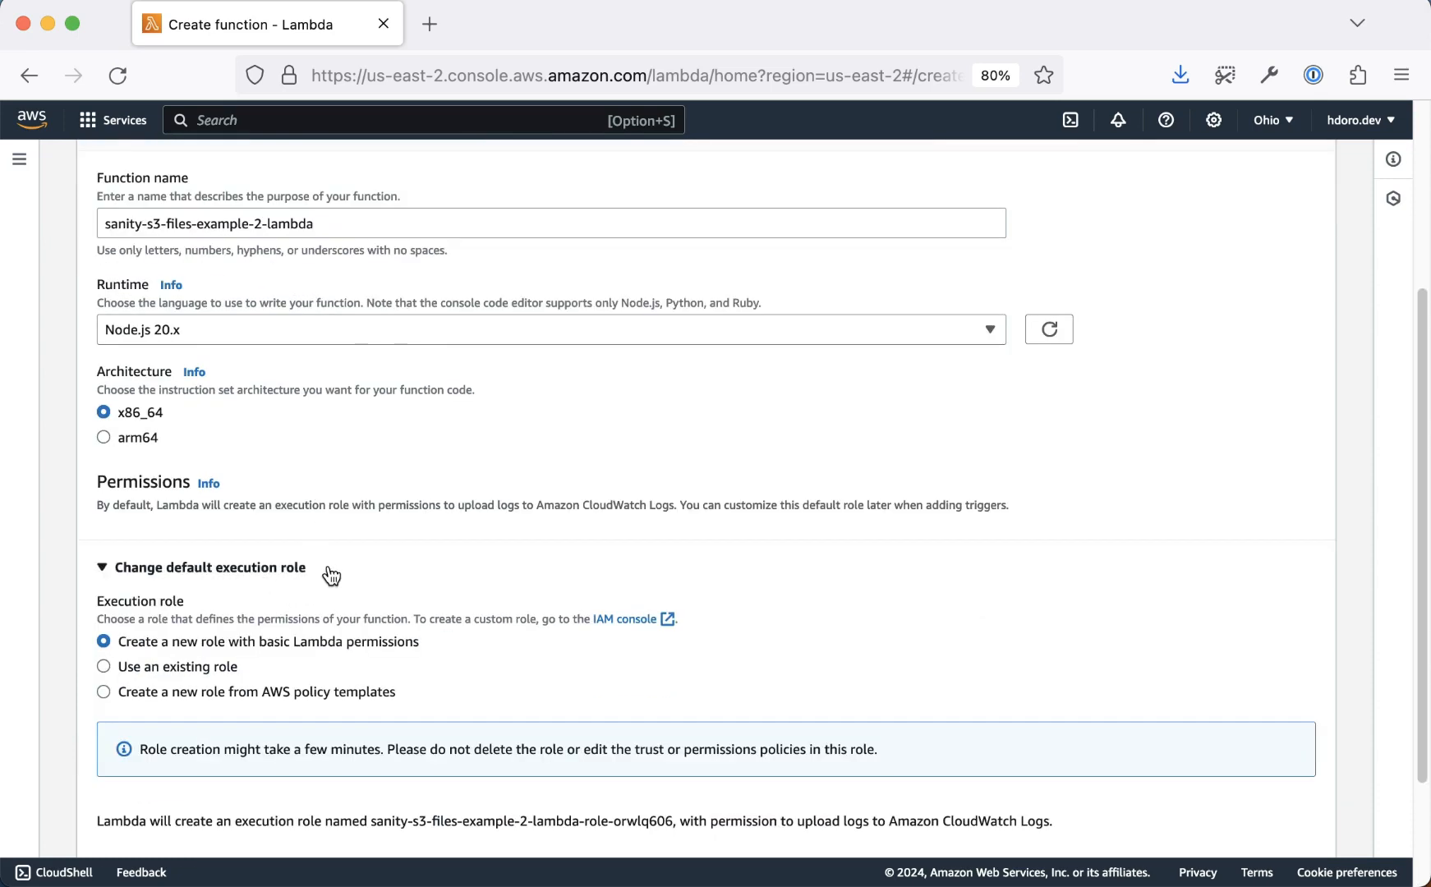
scroll(332, 575, down, 1)
click(195, 619)
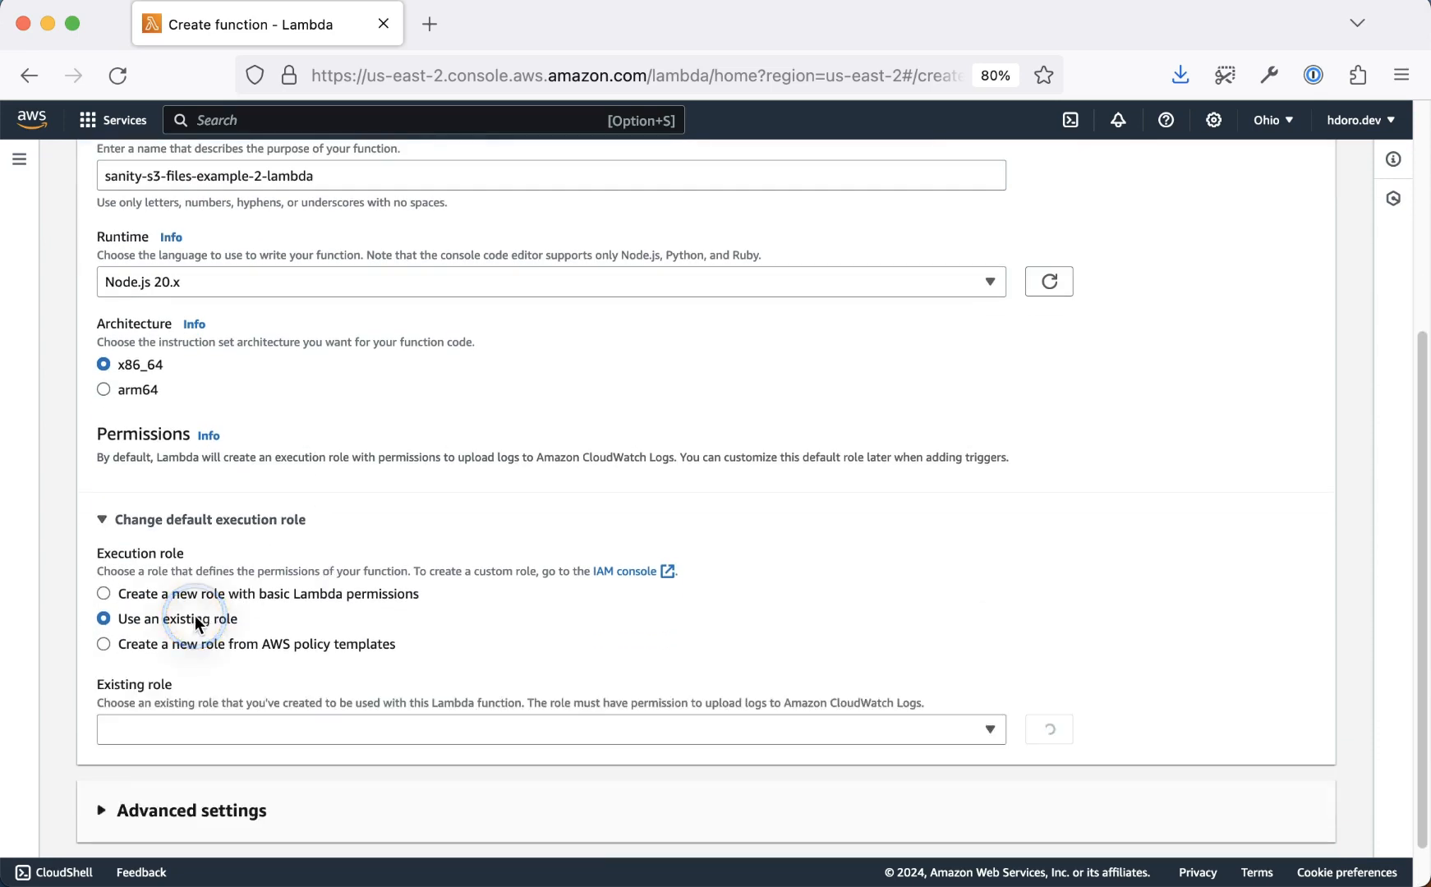
scroll(222, 649, down, 1)
click(217, 690)
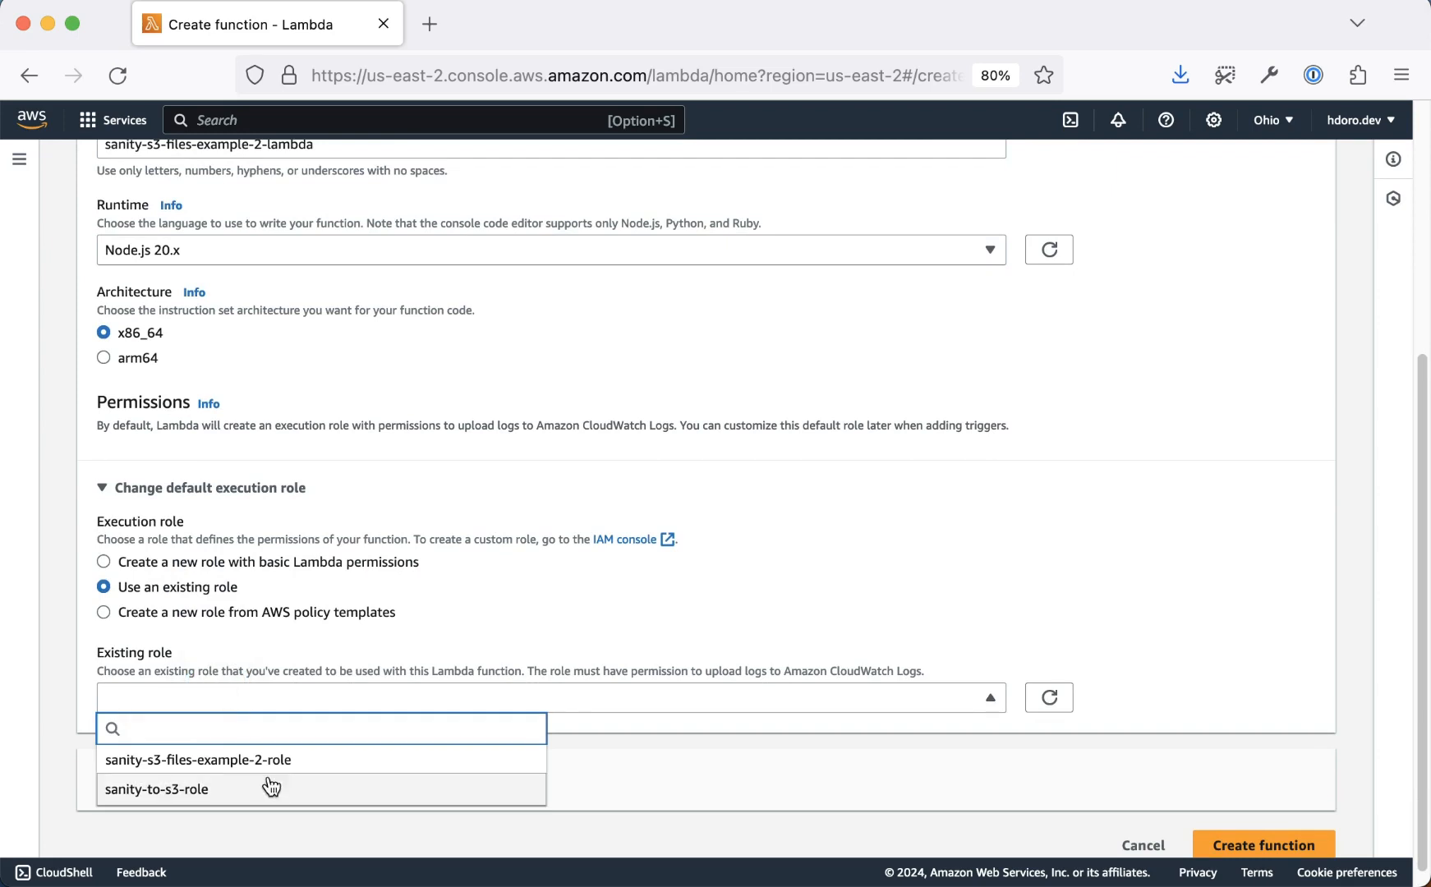
click(246, 766)
scroll(473, 584, down, 1)
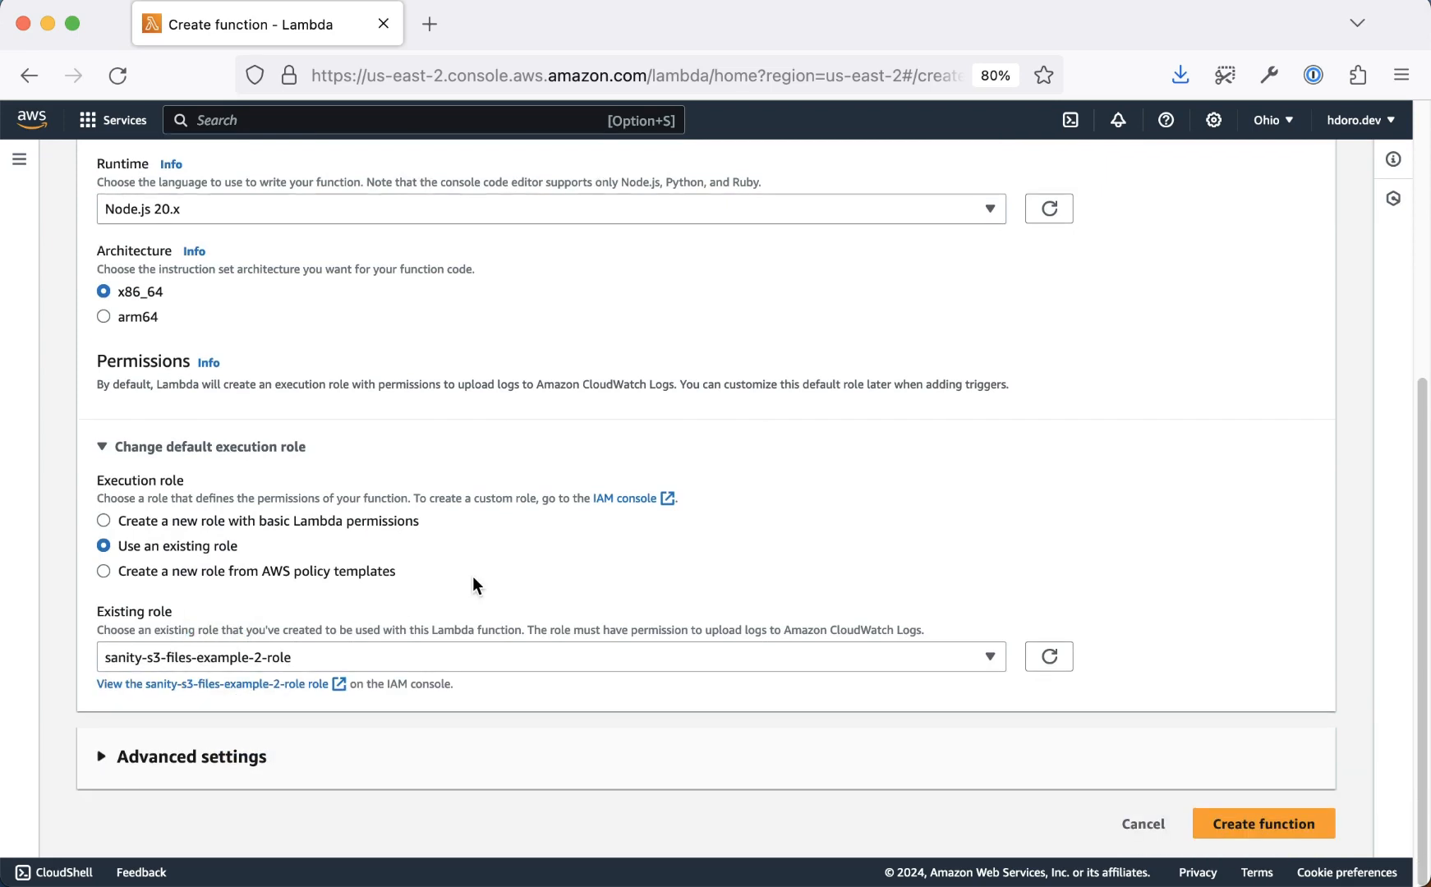
Enable the function URL in the advanced settings and set its auth type to NONE
click(261, 757)
scroll(322, 591, down, 5)
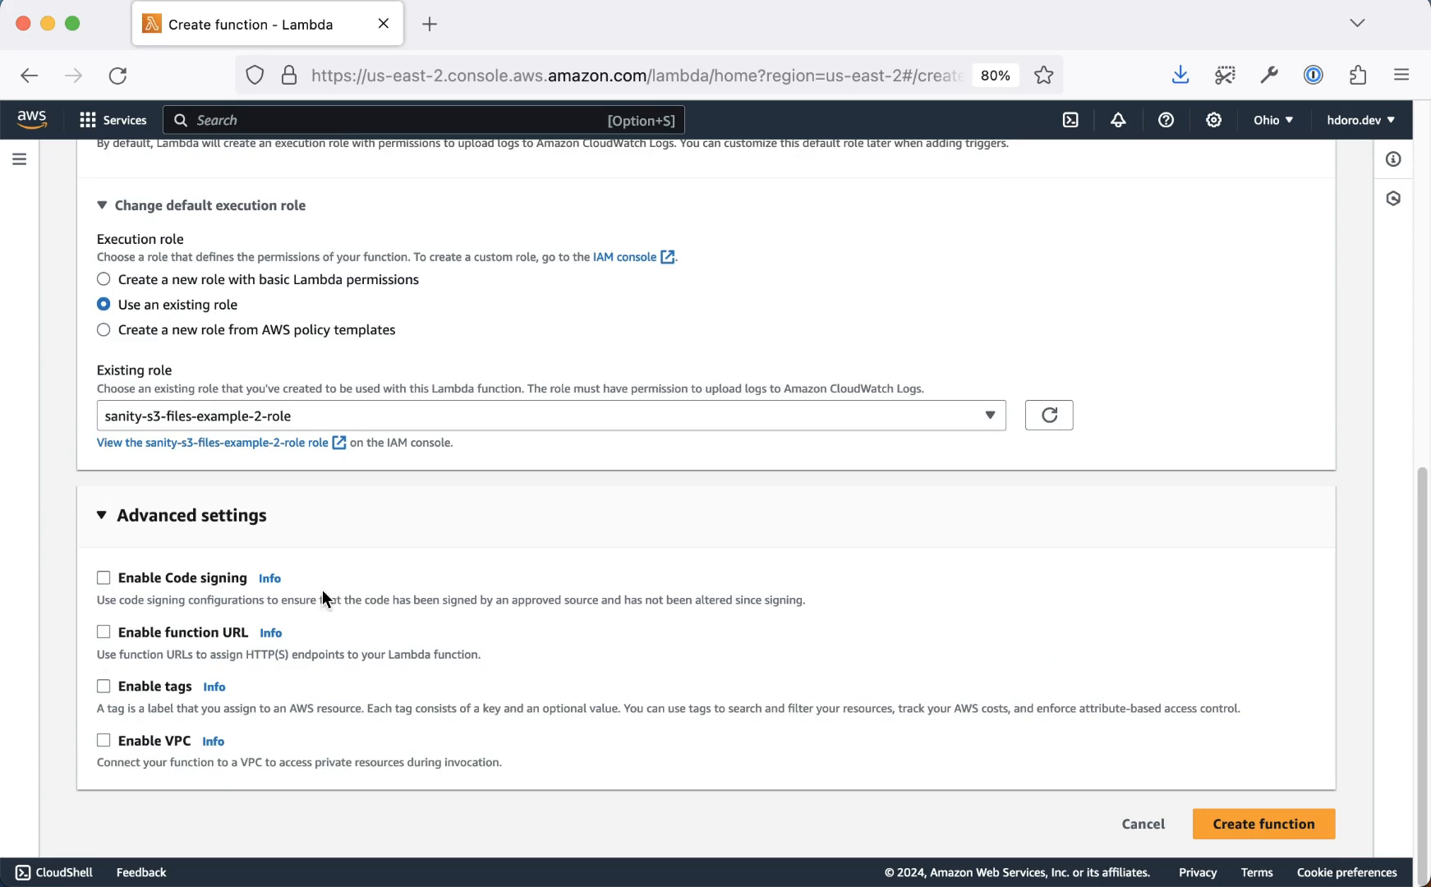
click(154, 632)
scroll(153, 616, down, 2)
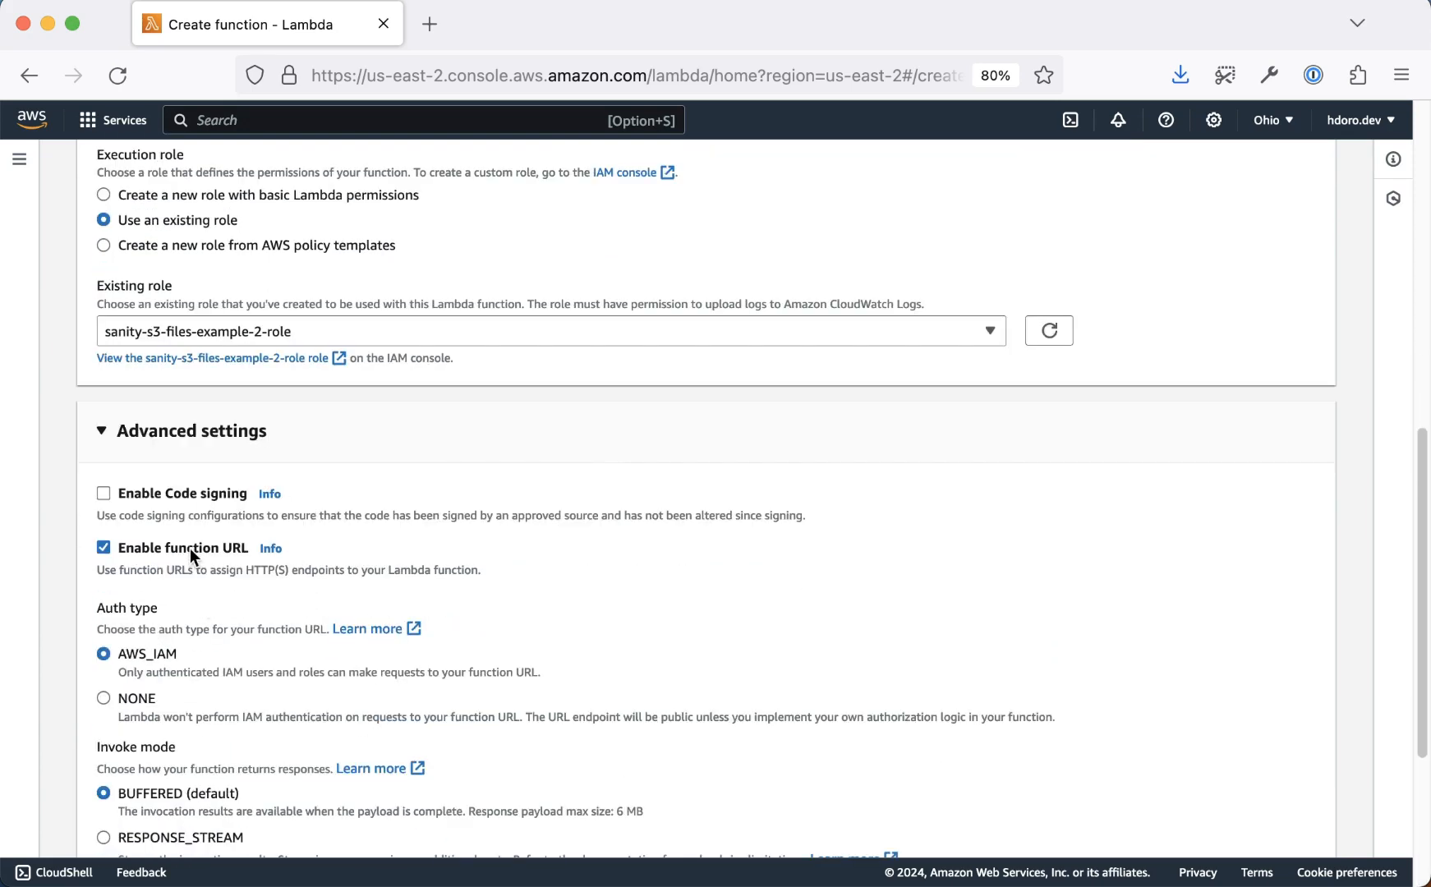
scroll(186, 565, down, 3)
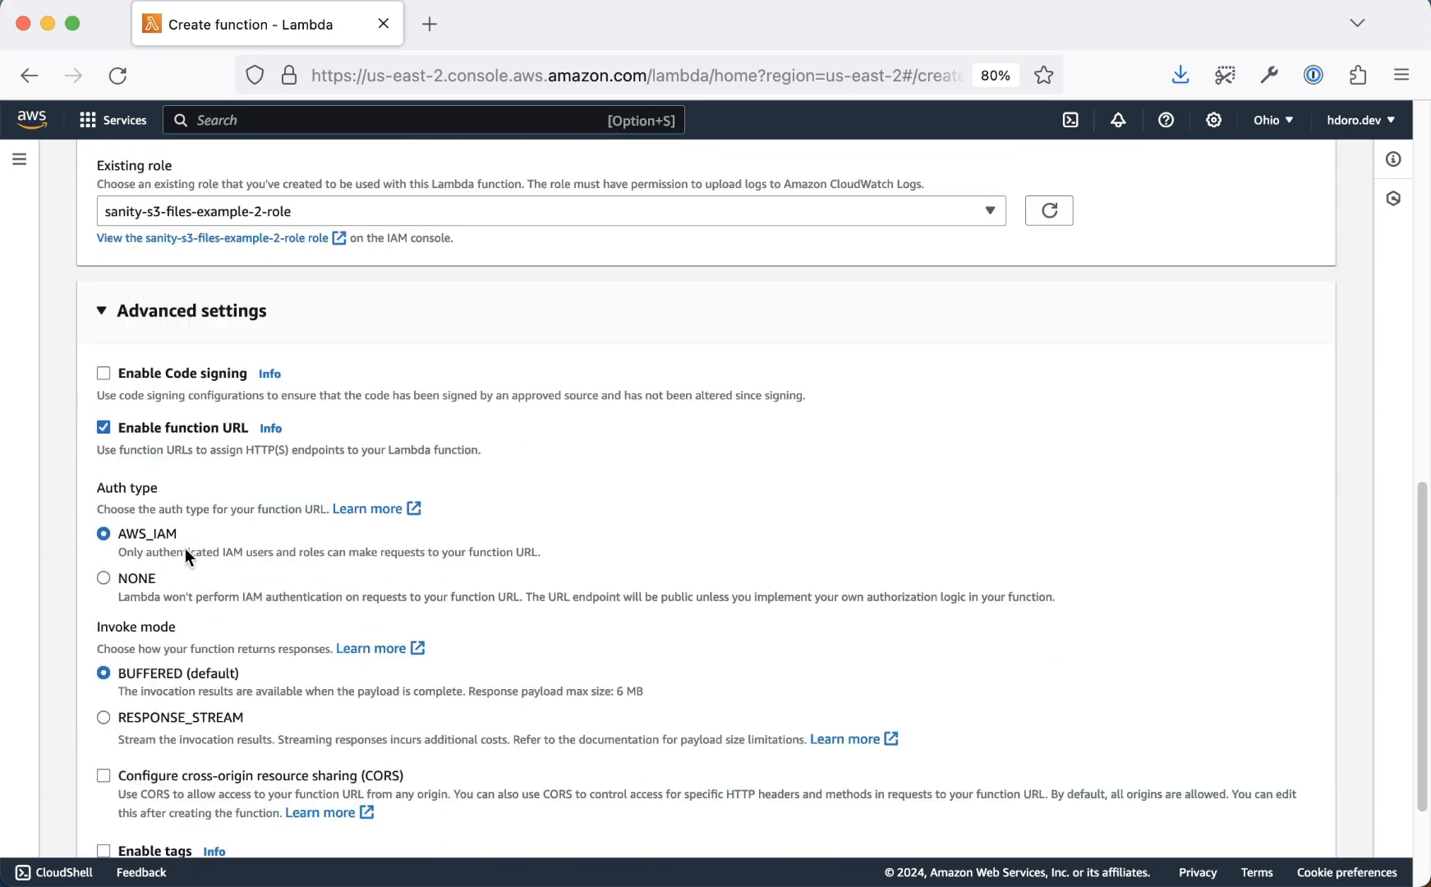
click(150, 579)
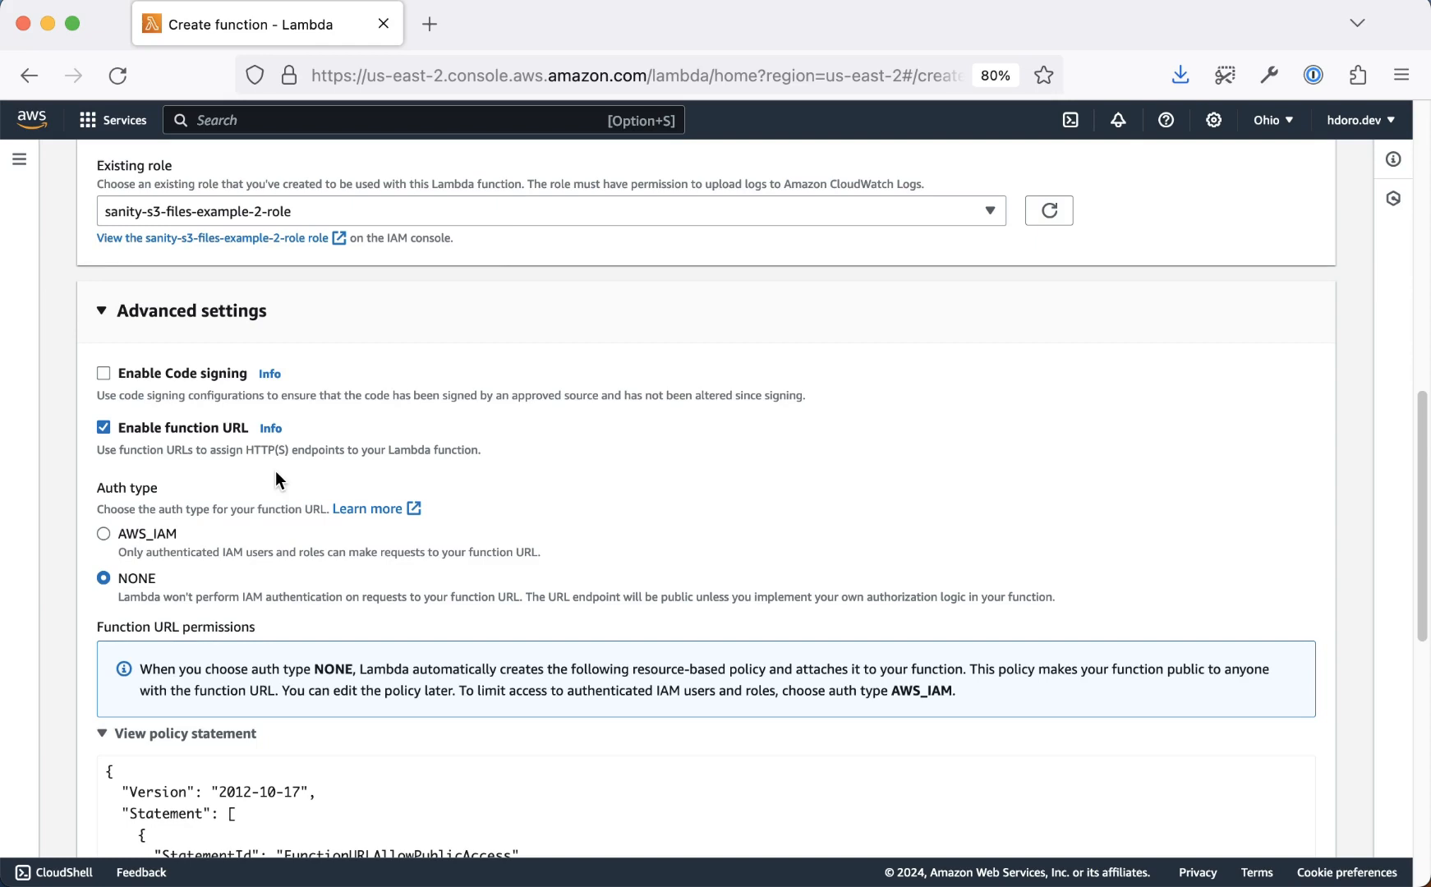
Turn on cross-origin resource sharing (CORS) configuration for the function URL
scroll(351, 589, down, 10)
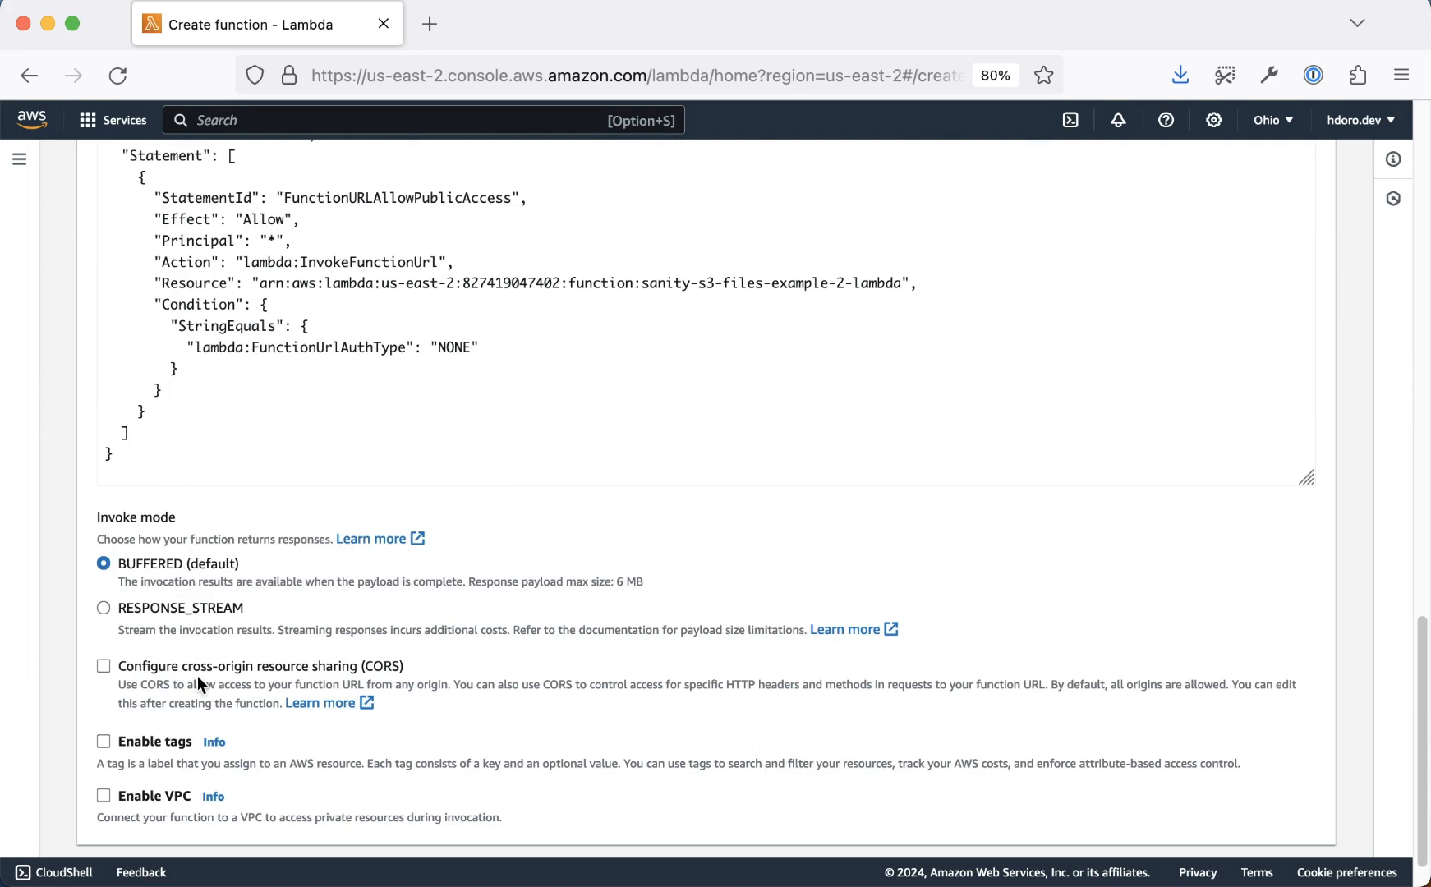
click(171, 667)
scroll(171, 669, down, 1)
Review the runtime, architecture, execution role and function URL settings, and create the function
scroll(176, 663, up, 15)
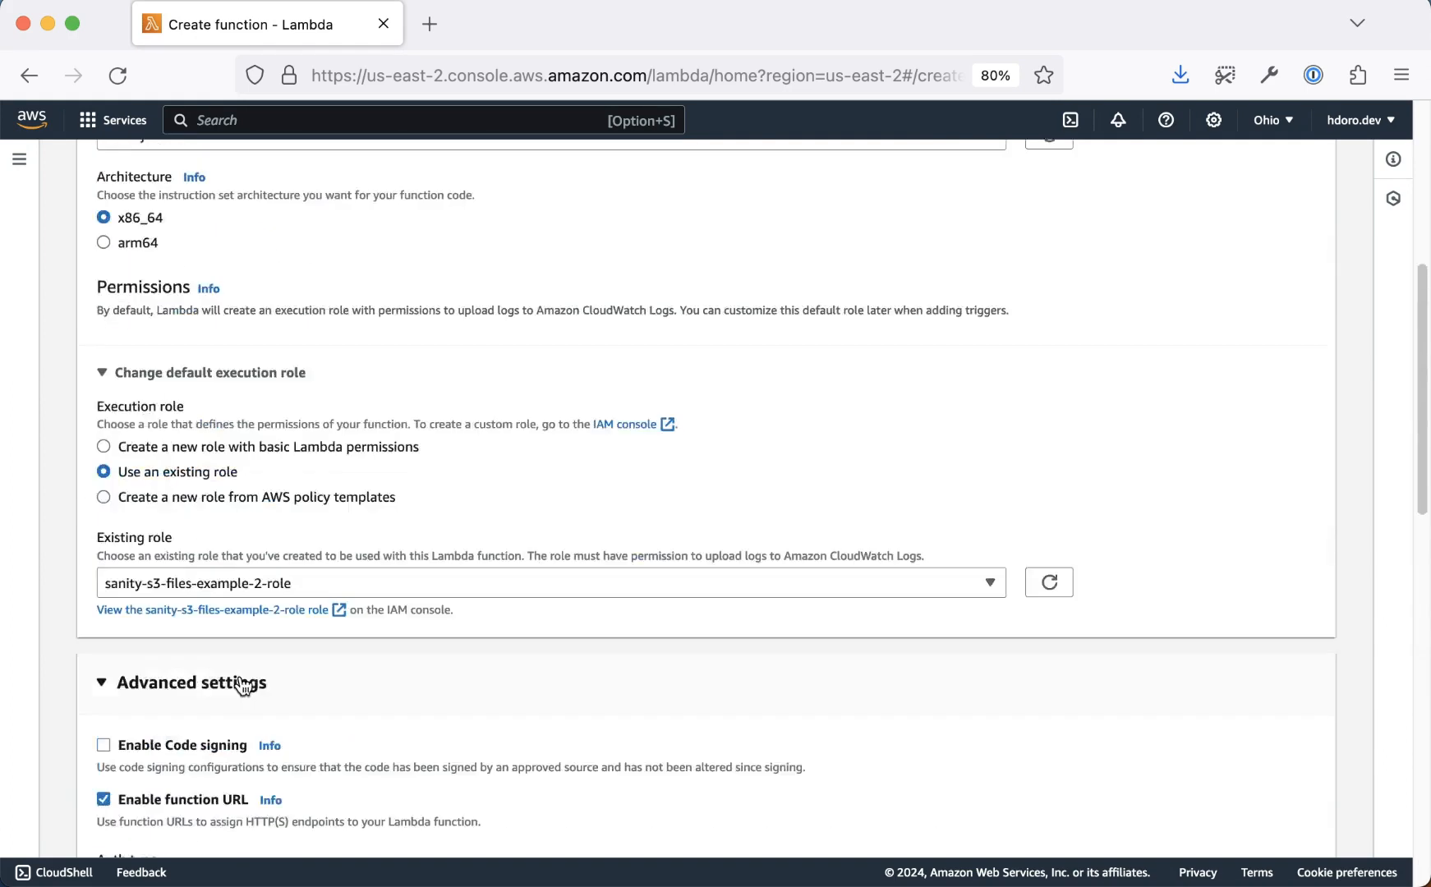
scroll(243, 502, down, 3)
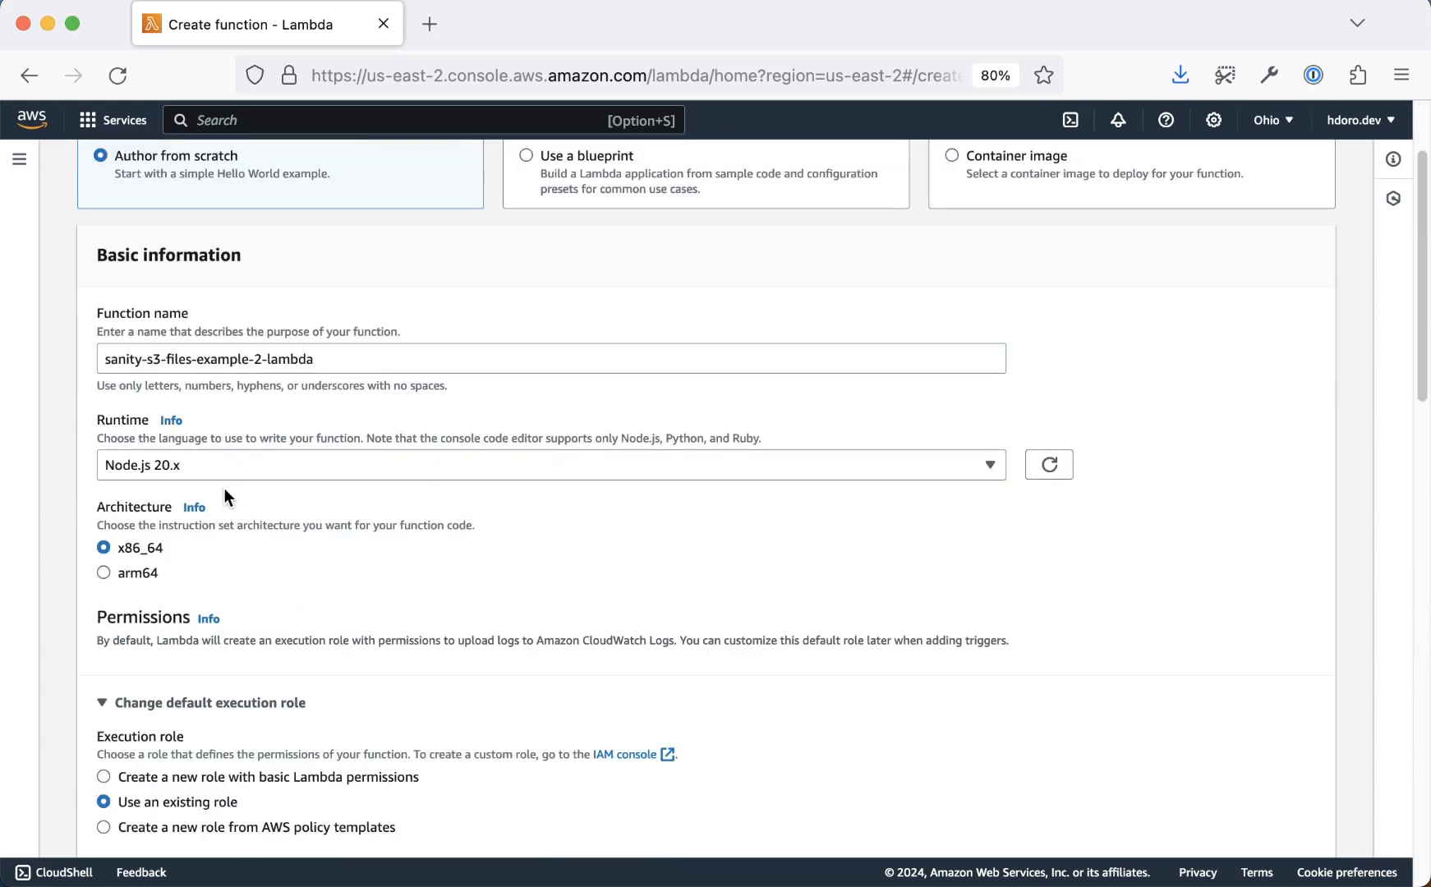
scroll(224, 478, down, 2)
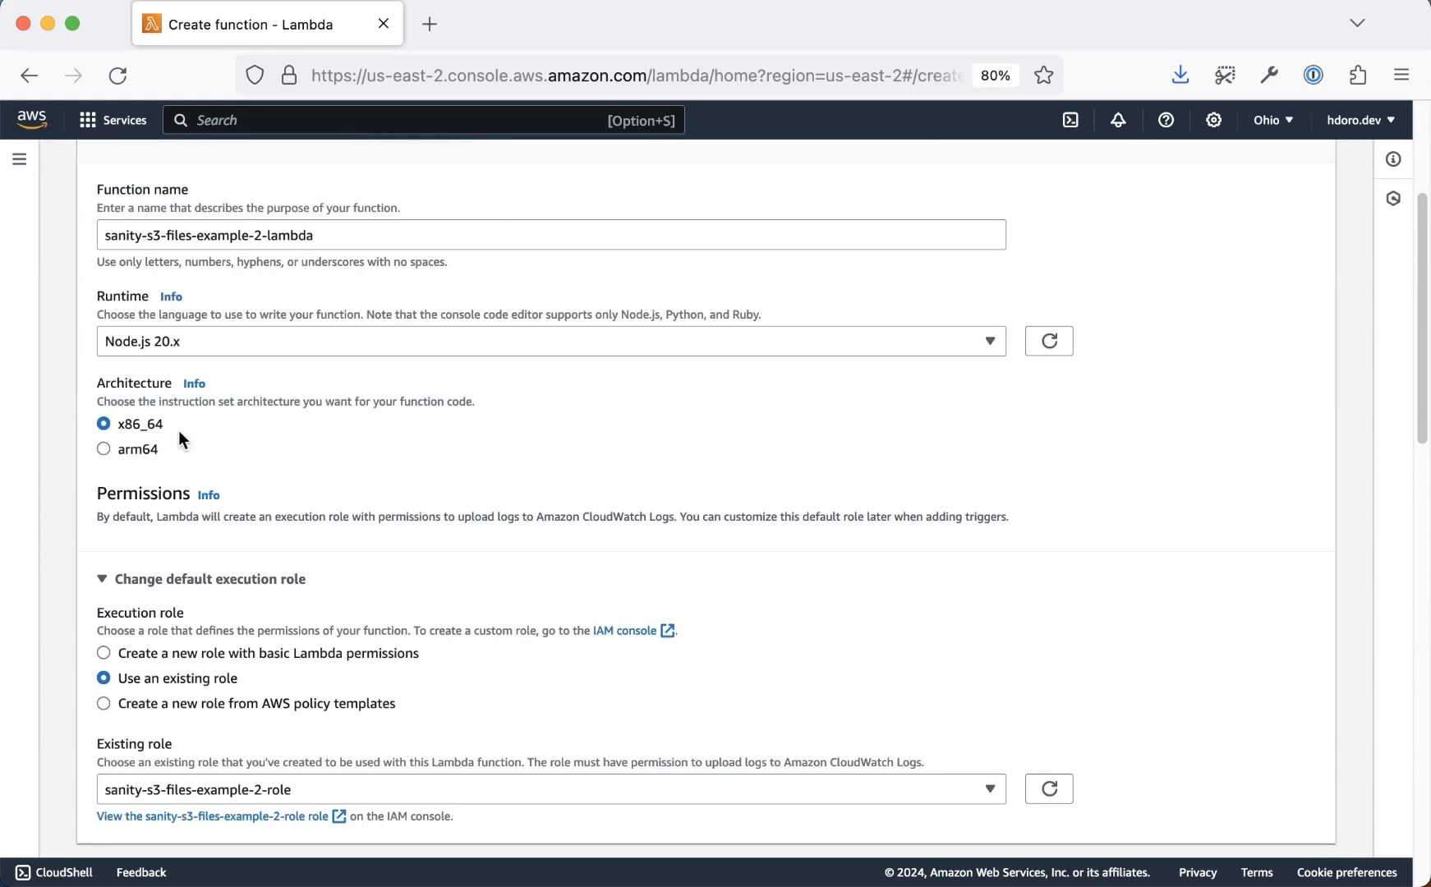
scroll(178, 431, down, 3)
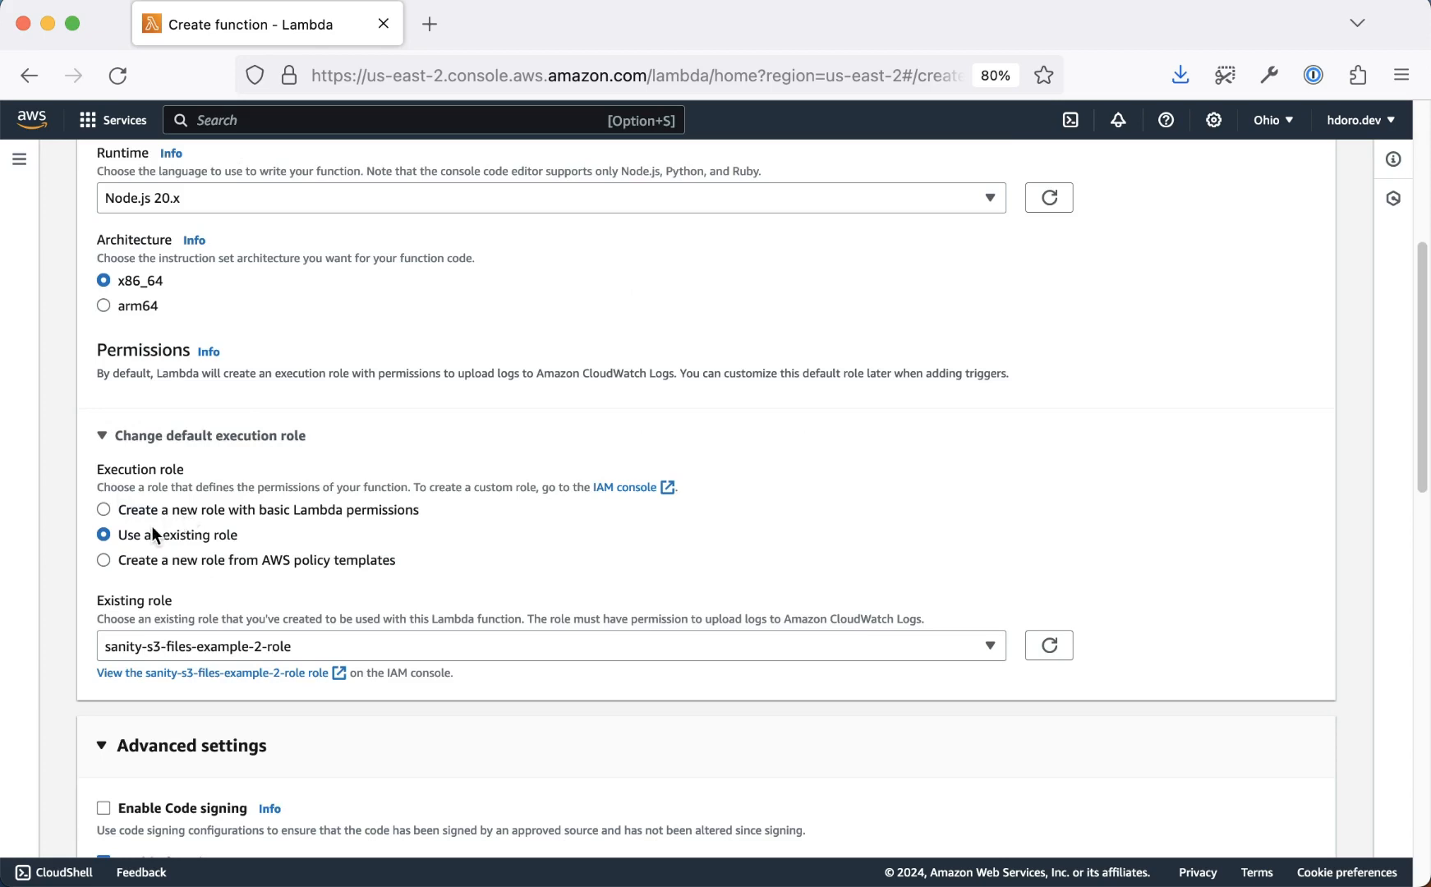
scroll(154, 535, down, 10)
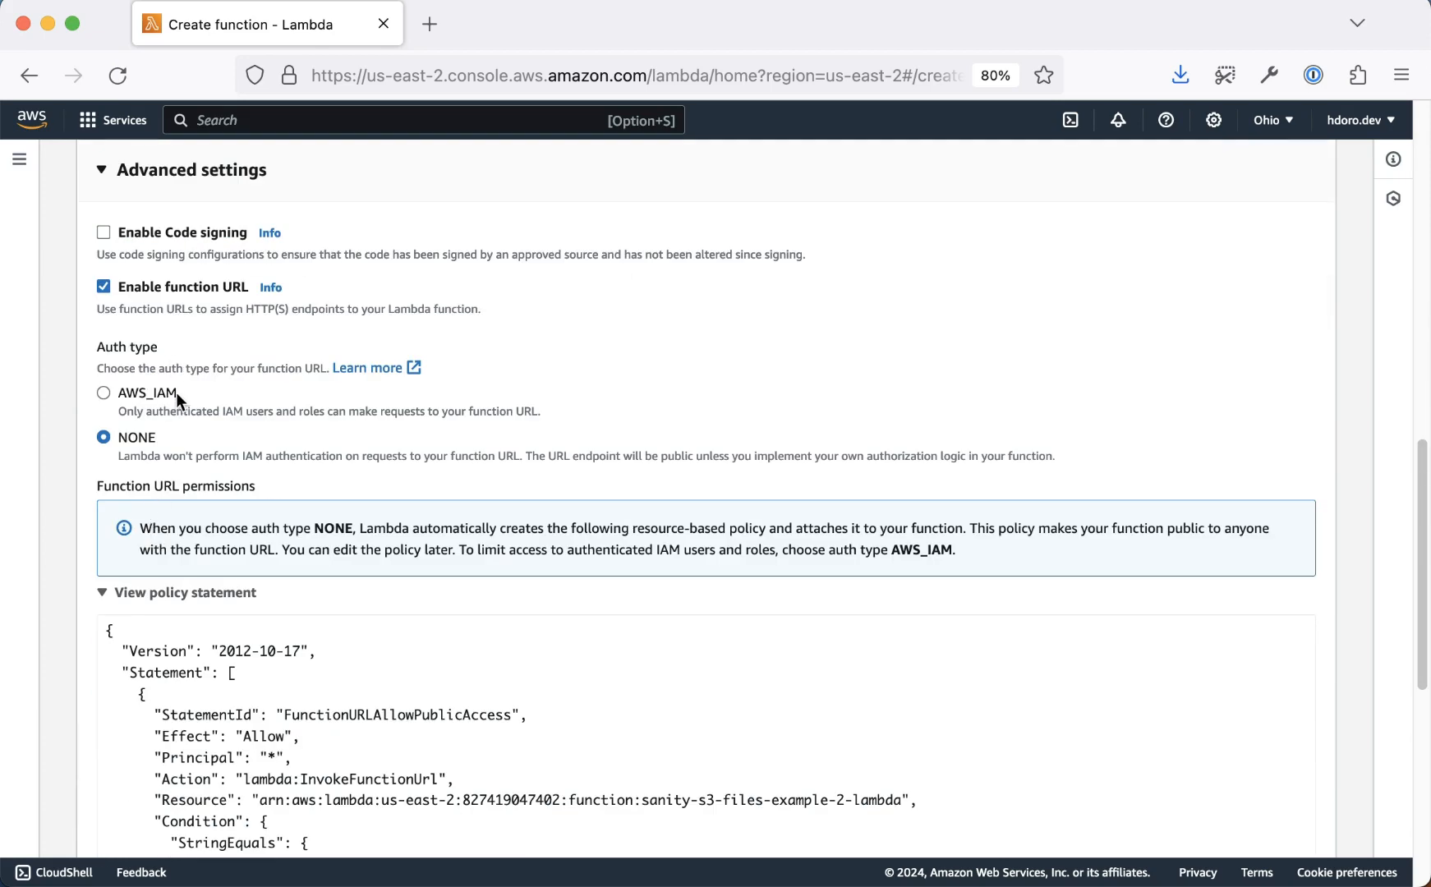
scroll(156, 296, down, 4)
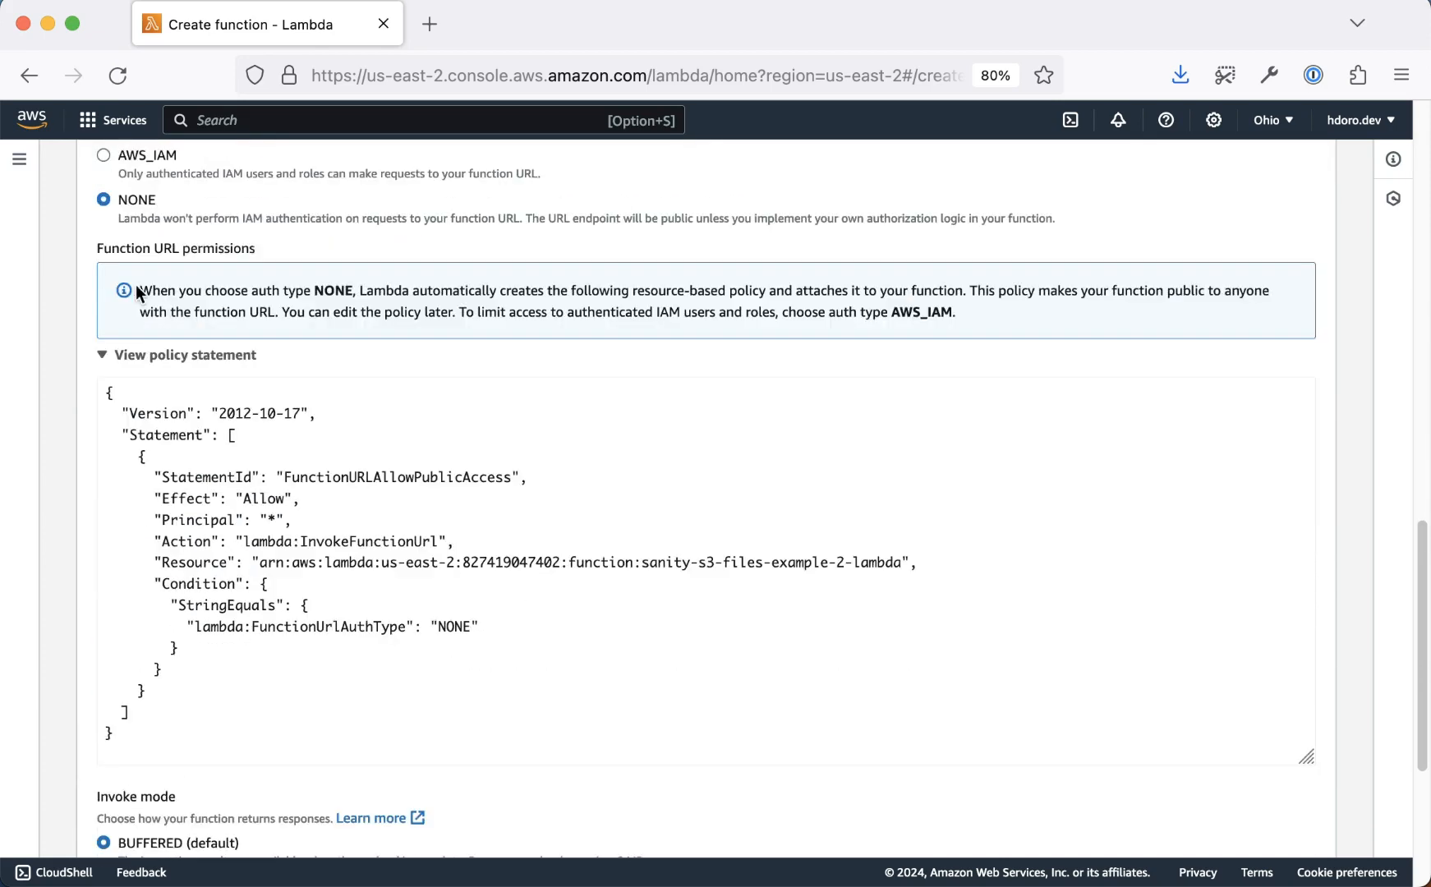
scroll(152, 279, up, 2)
scroll(210, 241, down, 7)
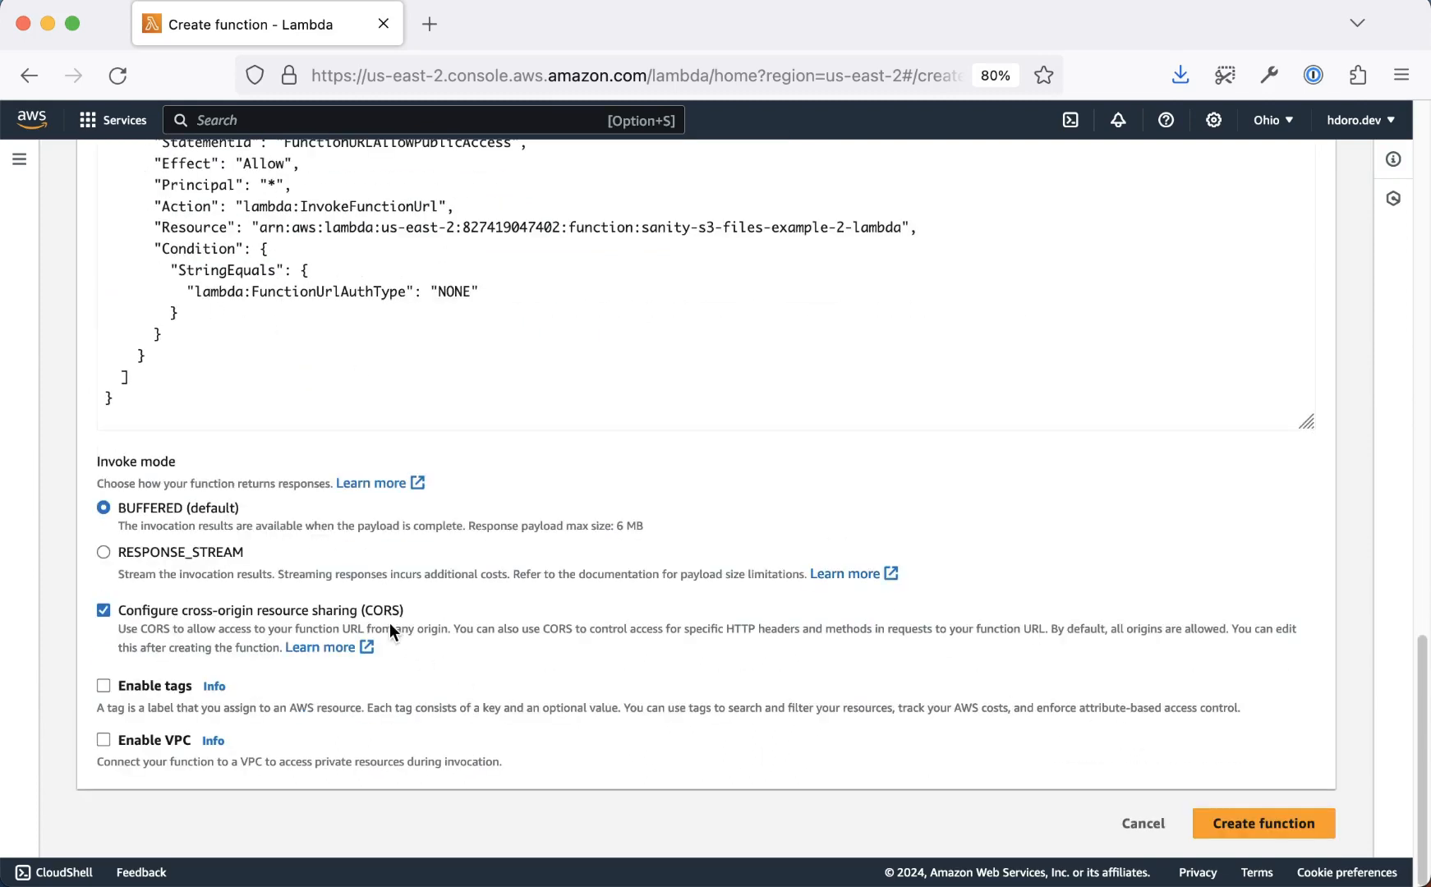
click(1304, 831)
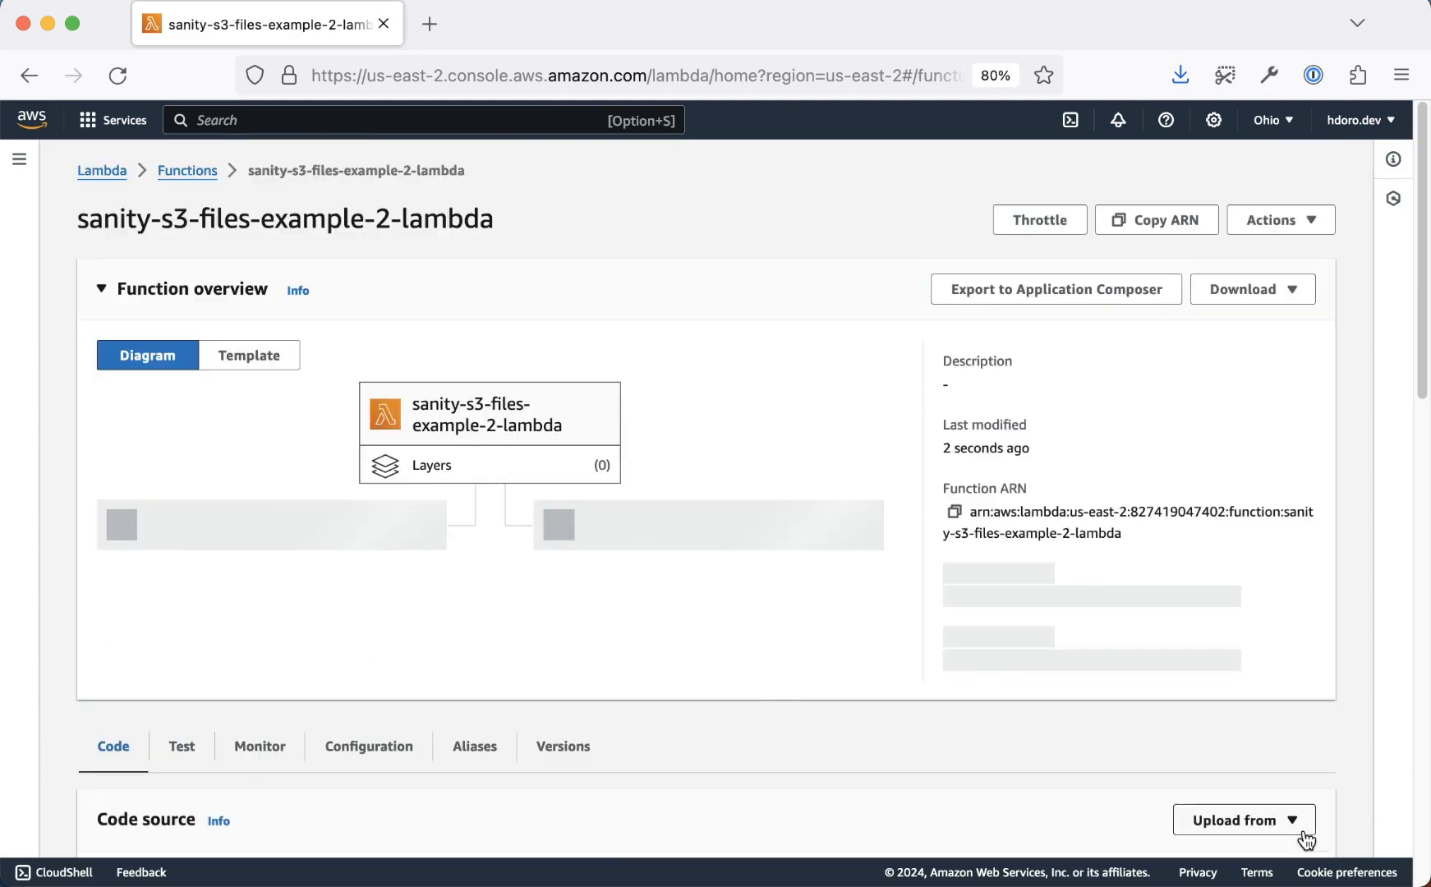
Open the new function's URL configuration for editing and check its allowed CORS origin
scroll(733, 649, down, 1)
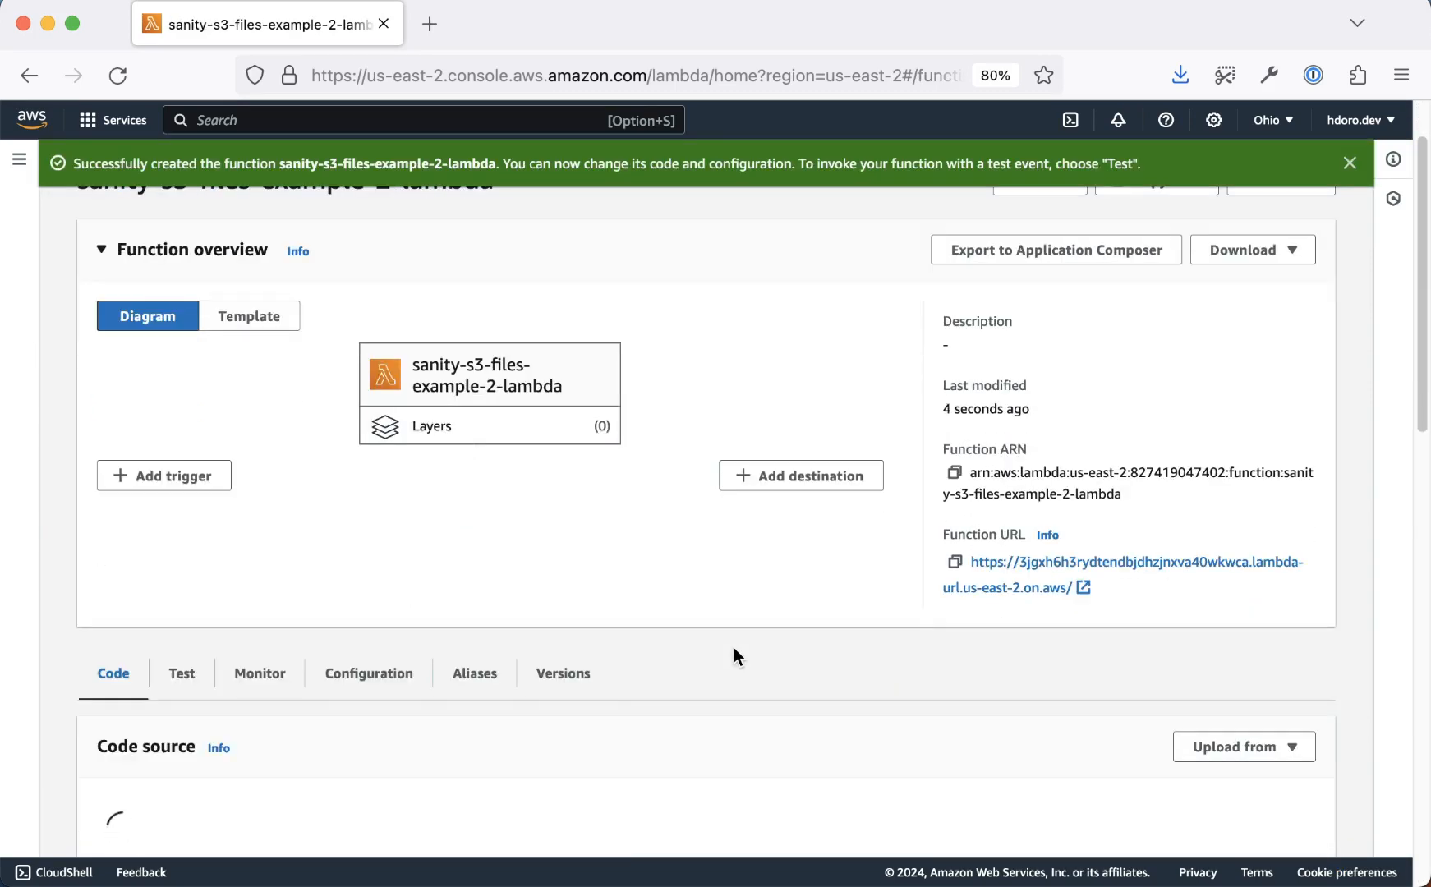
scroll(734, 647, down, 1)
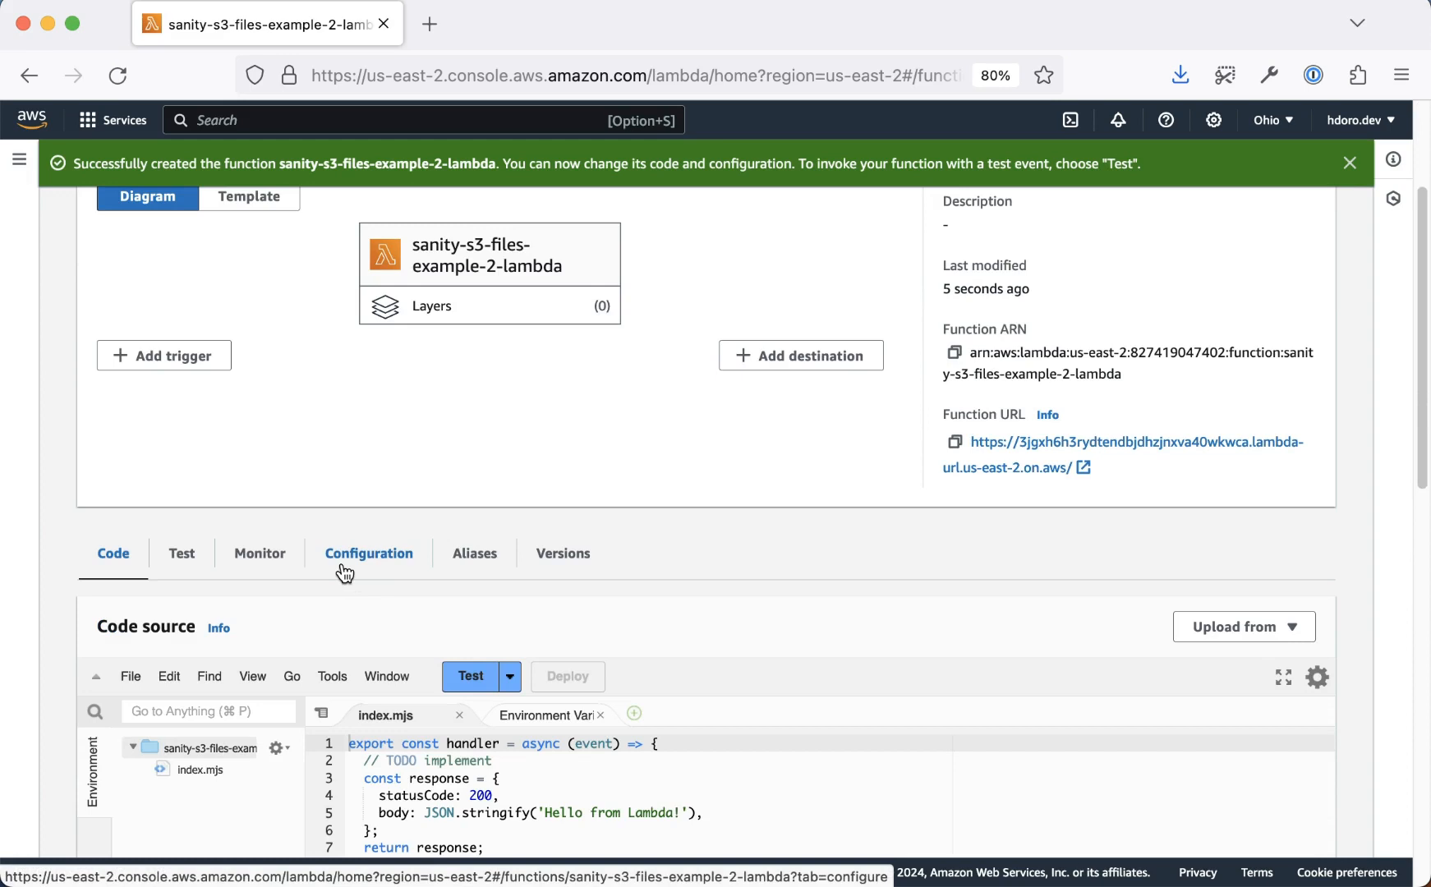
click(345, 573)
scroll(342, 568, down, 5)
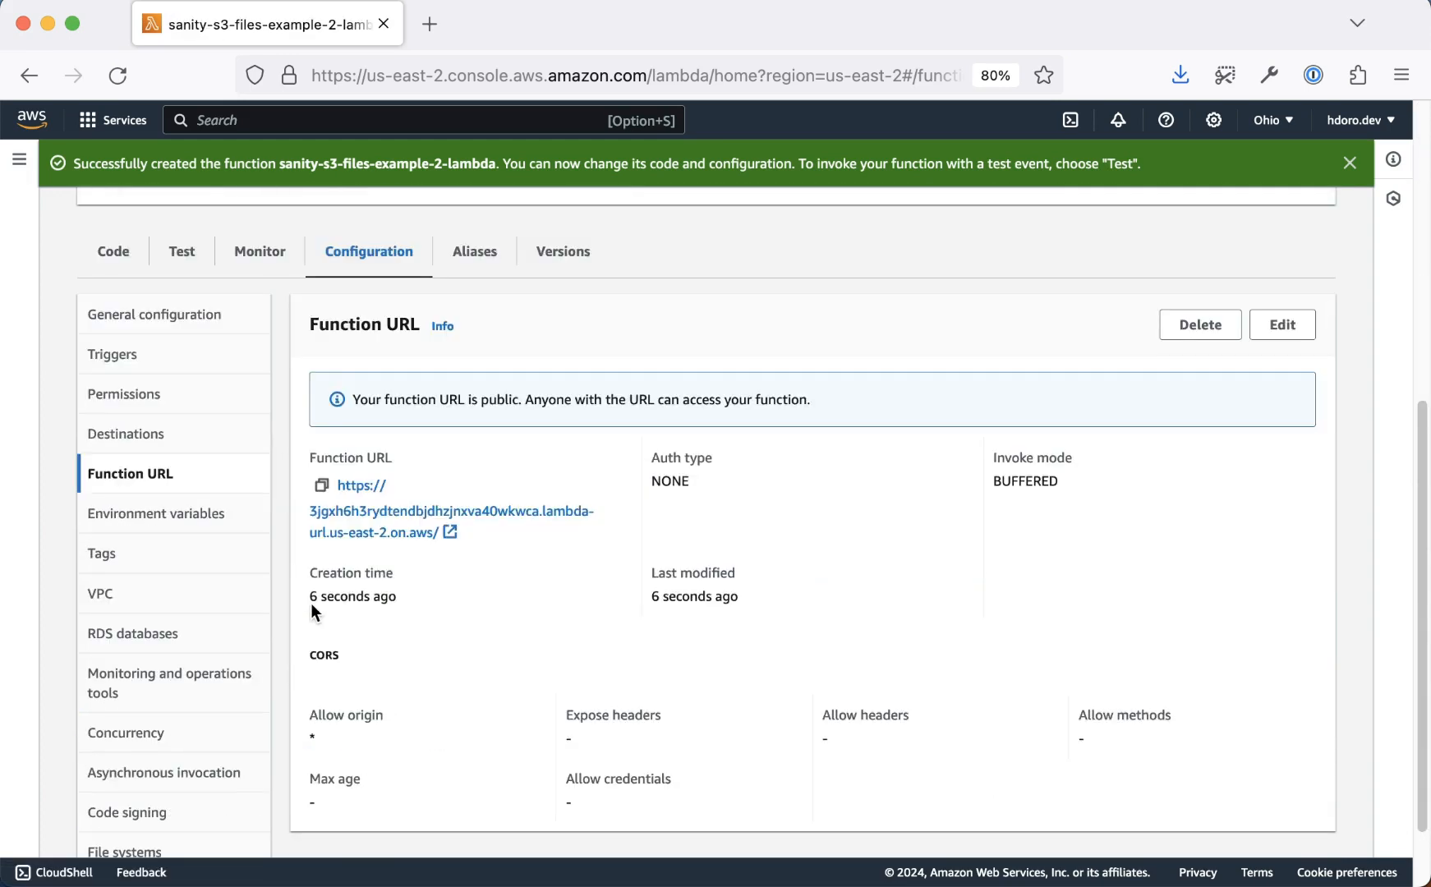
click(1280, 231)
scroll(886, 456, down, 10)
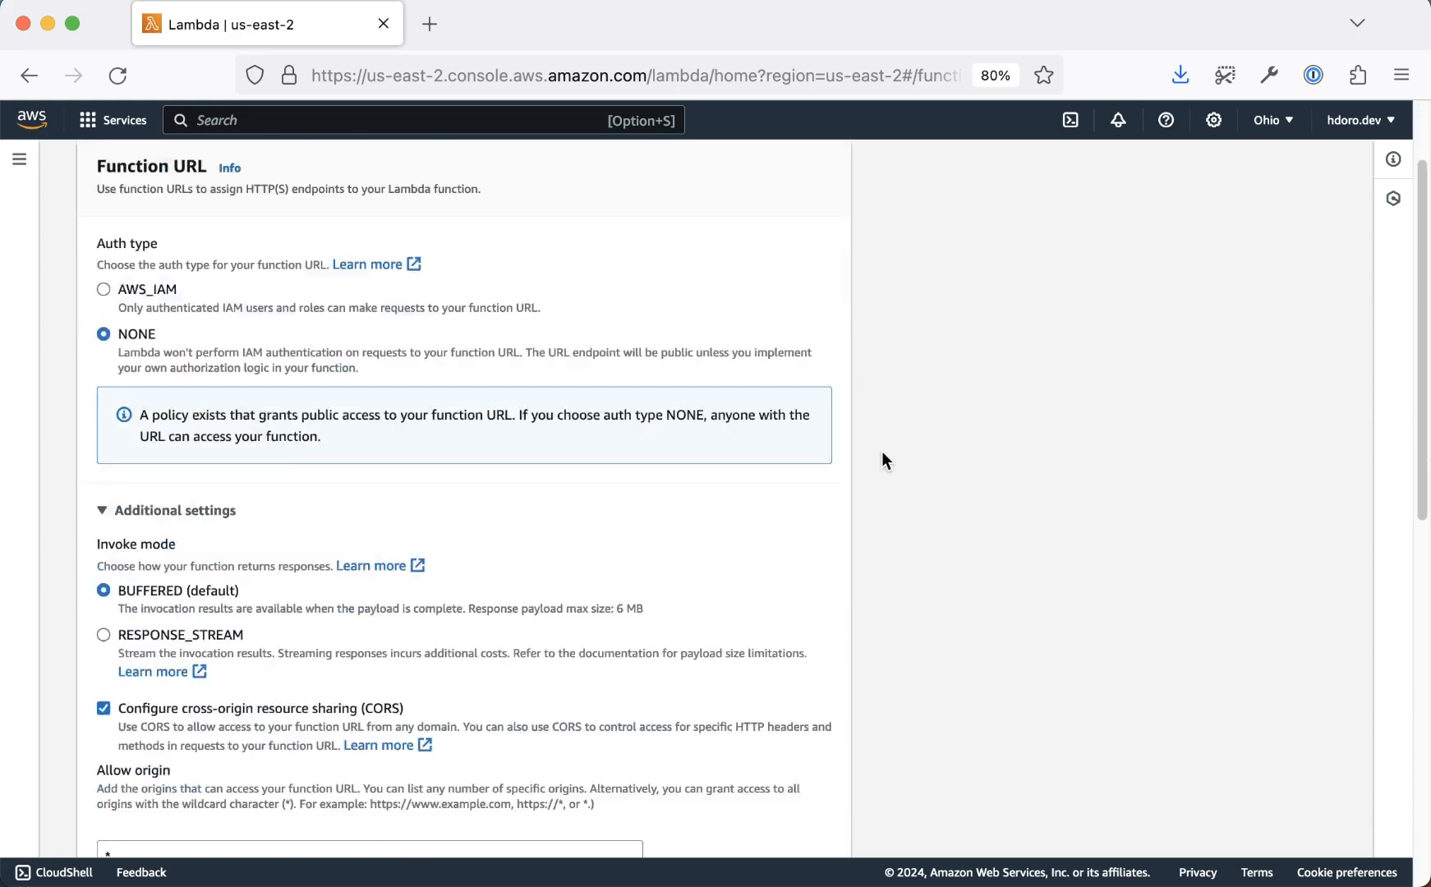
scroll(363, 484, up, 3)
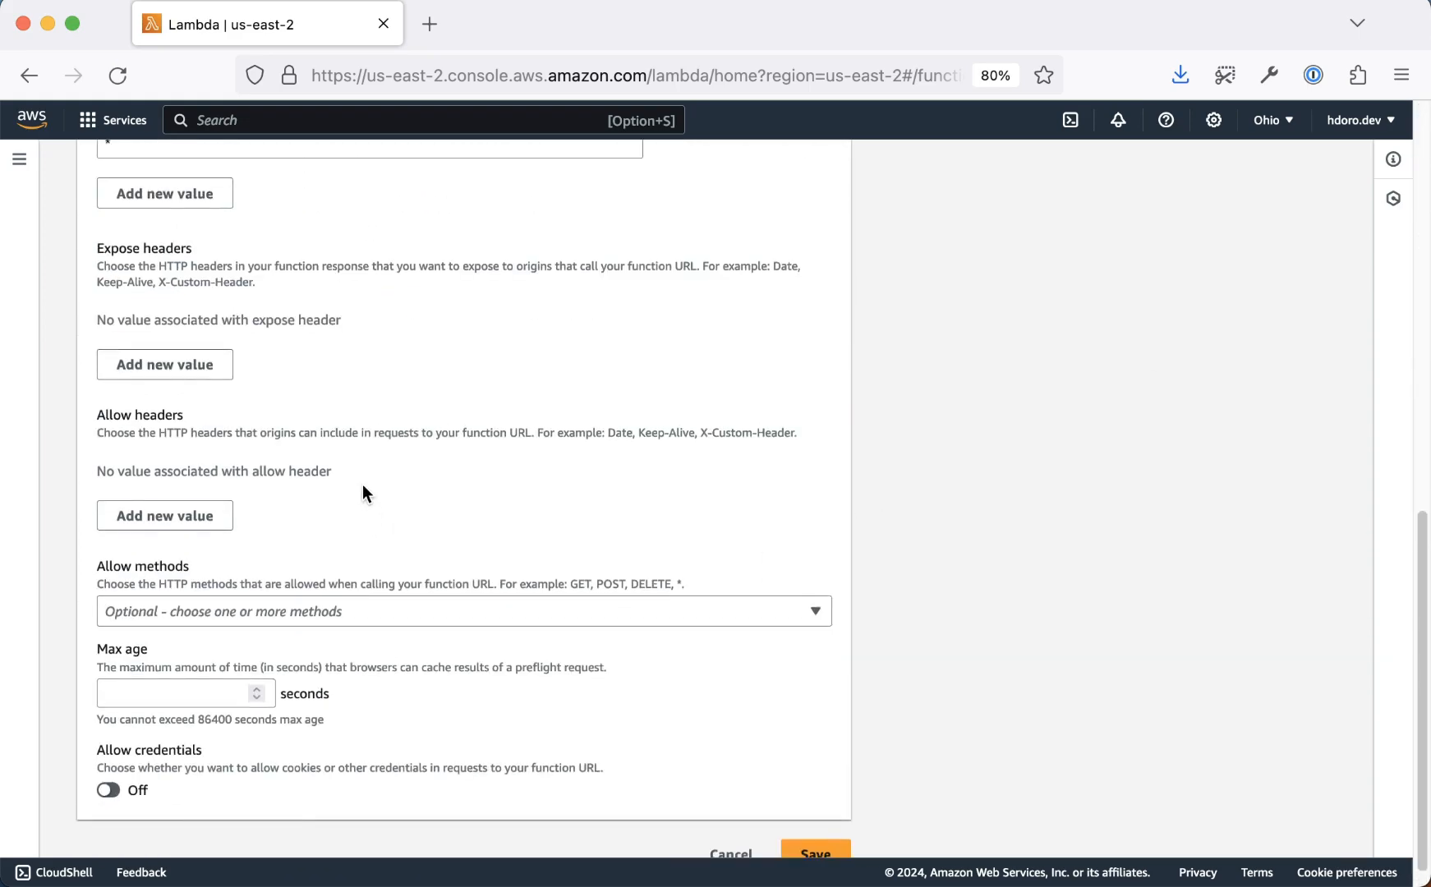
scroll(362, 484, down, 3)
scroll(363, 484, up, 2)
scroll(362, 493, up, 3)
double_click(327, 498)
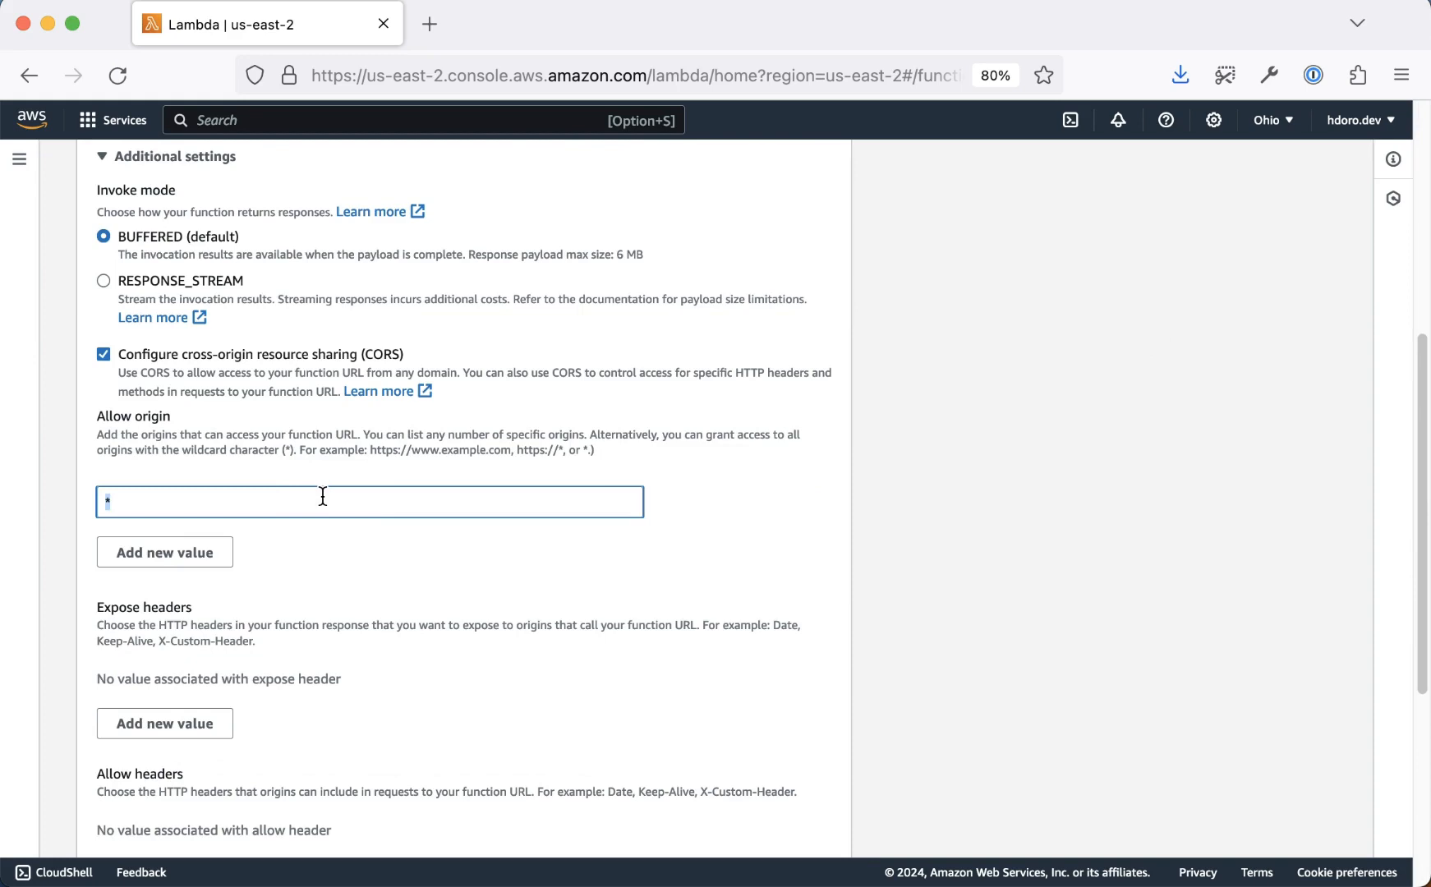
Add "Content-Type" as an allowed header in the function URL's CORS settings
scroll(232, 527, down, 3)
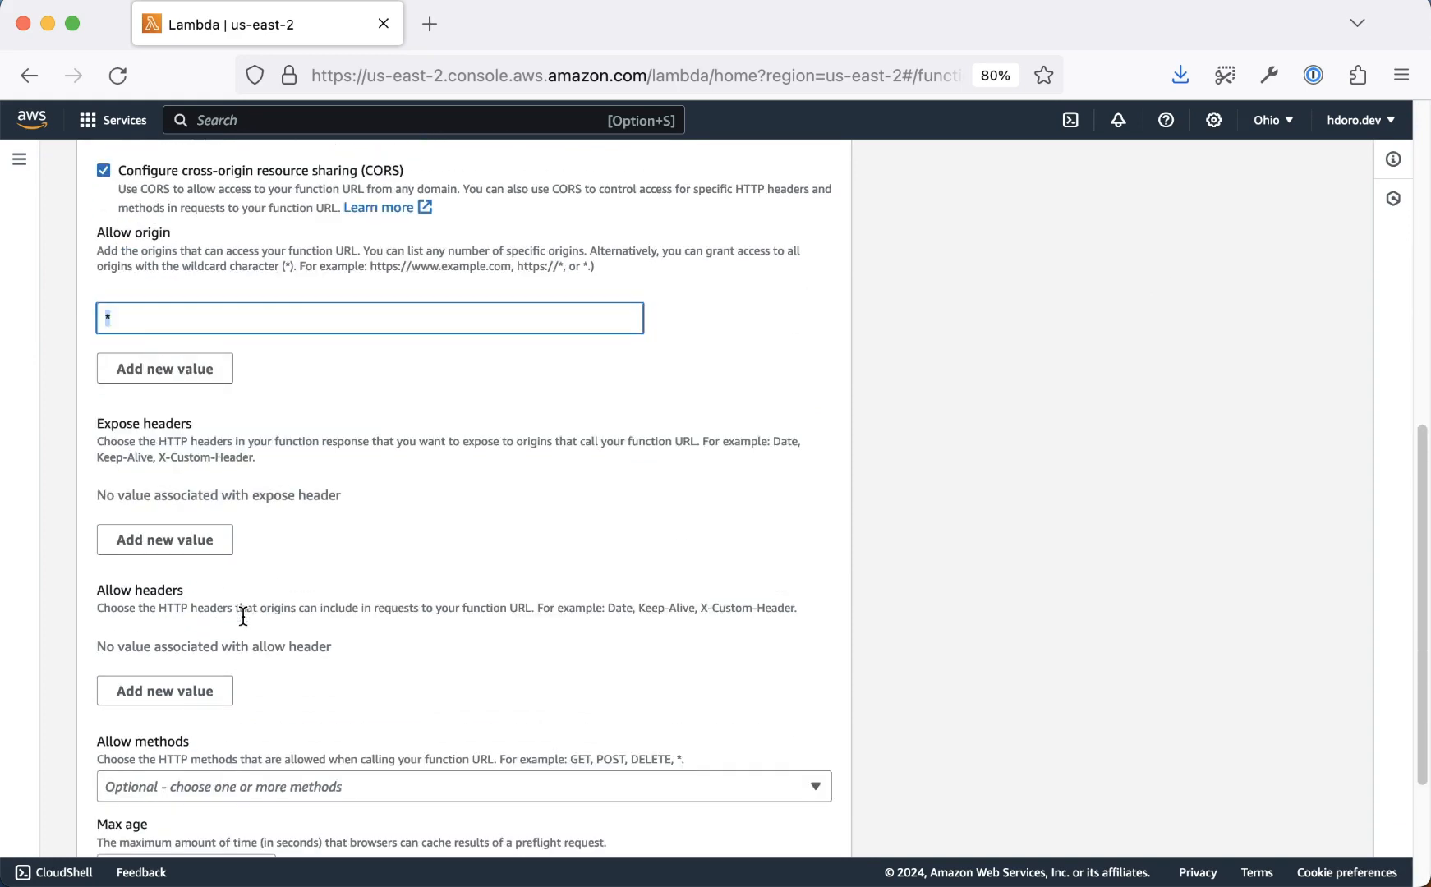
scroll(233, 590, down, 2)
click(195, 591)
click(238, 563)
text(Content-Type)
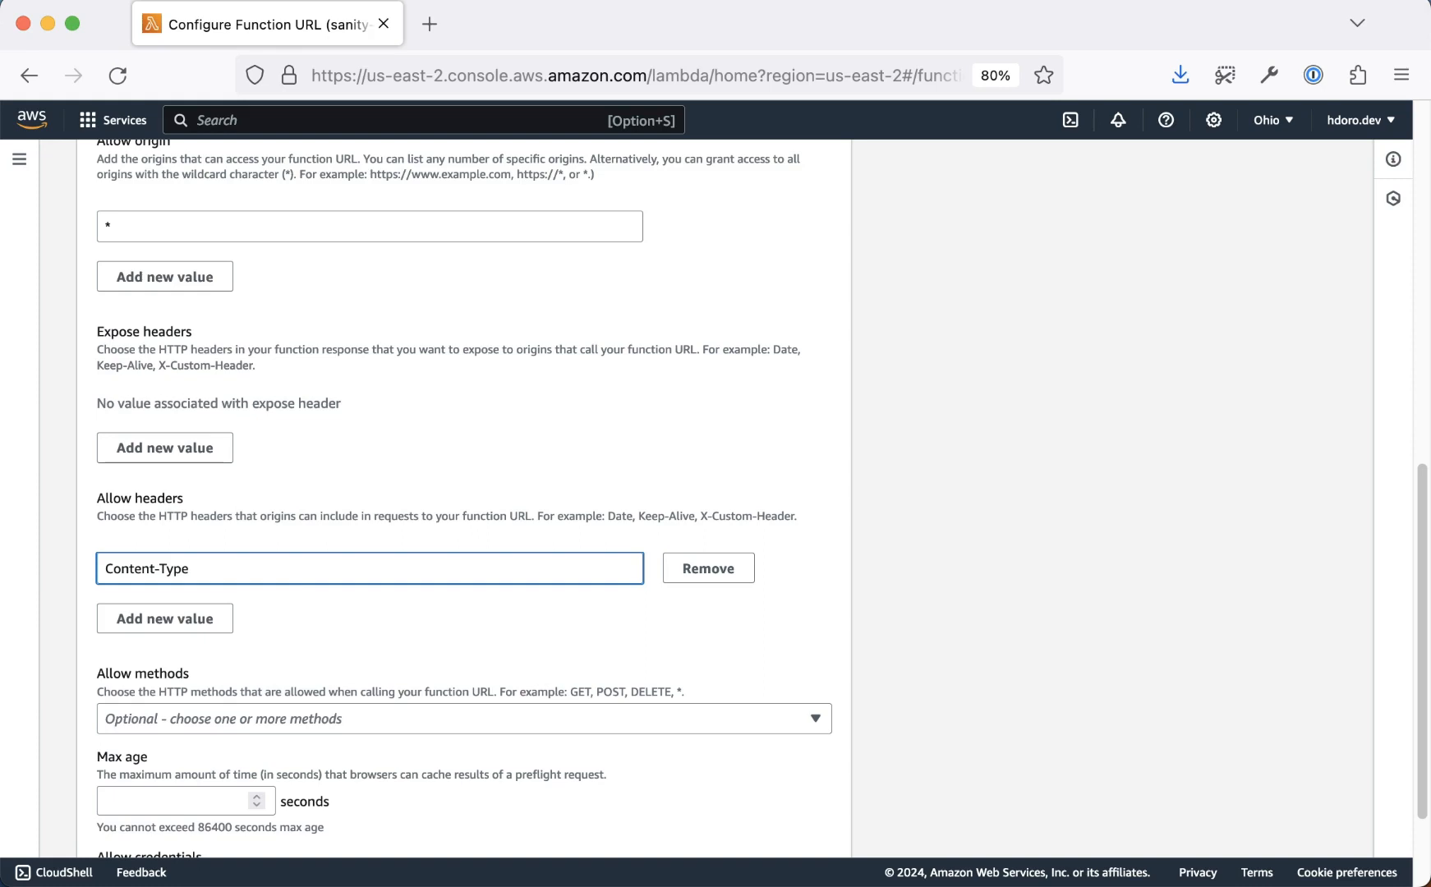
Set the allowed CORS methods to only the wildcard "*", leaving GET, POST and PUT unselected
scroll(427, 731, down, 1)
click(354, 675)
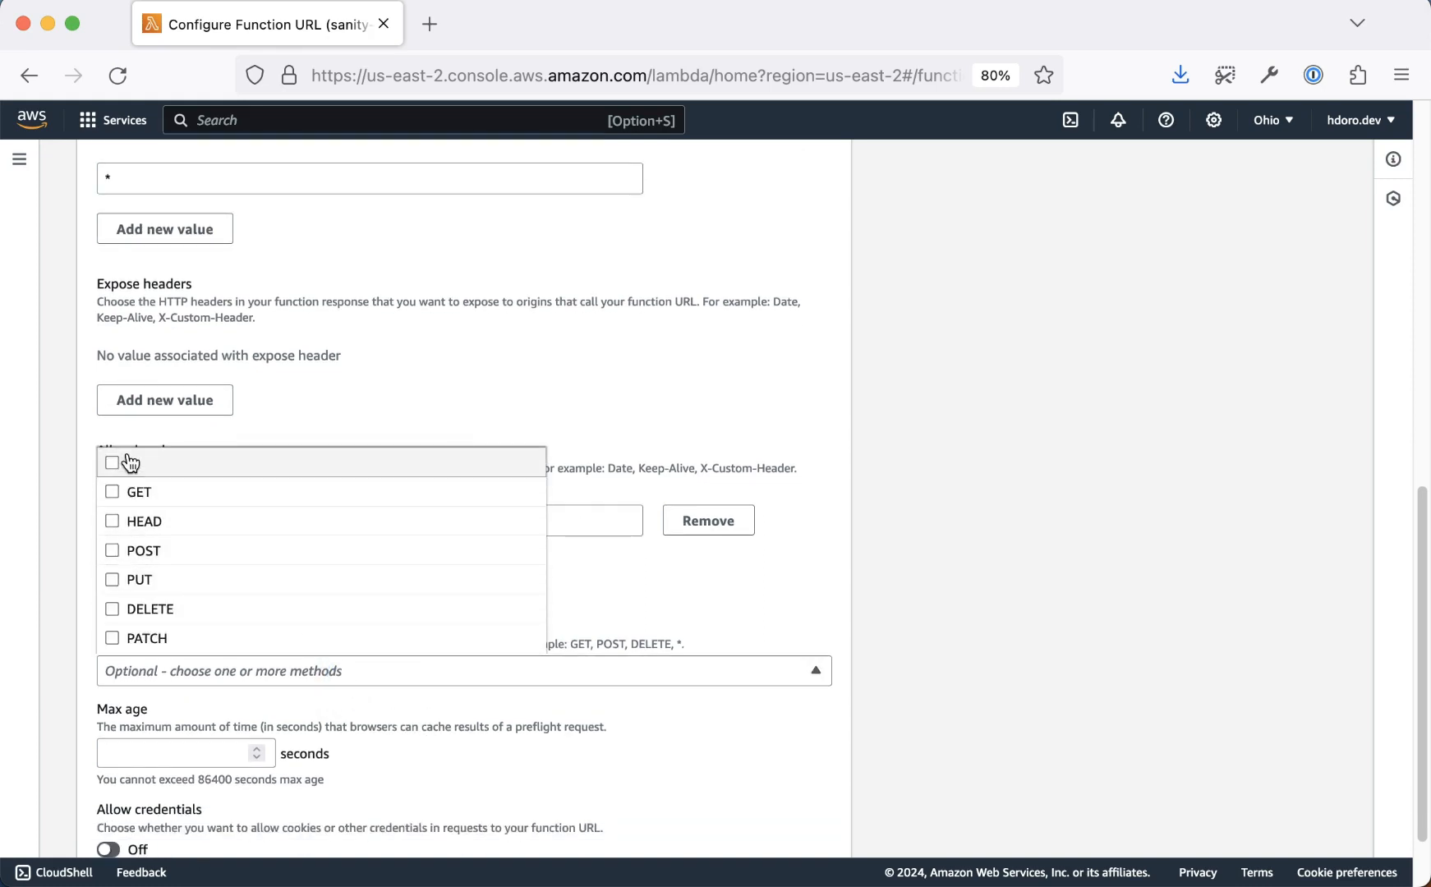
click(114, 494)
click(113, 551)
click(114, 580)
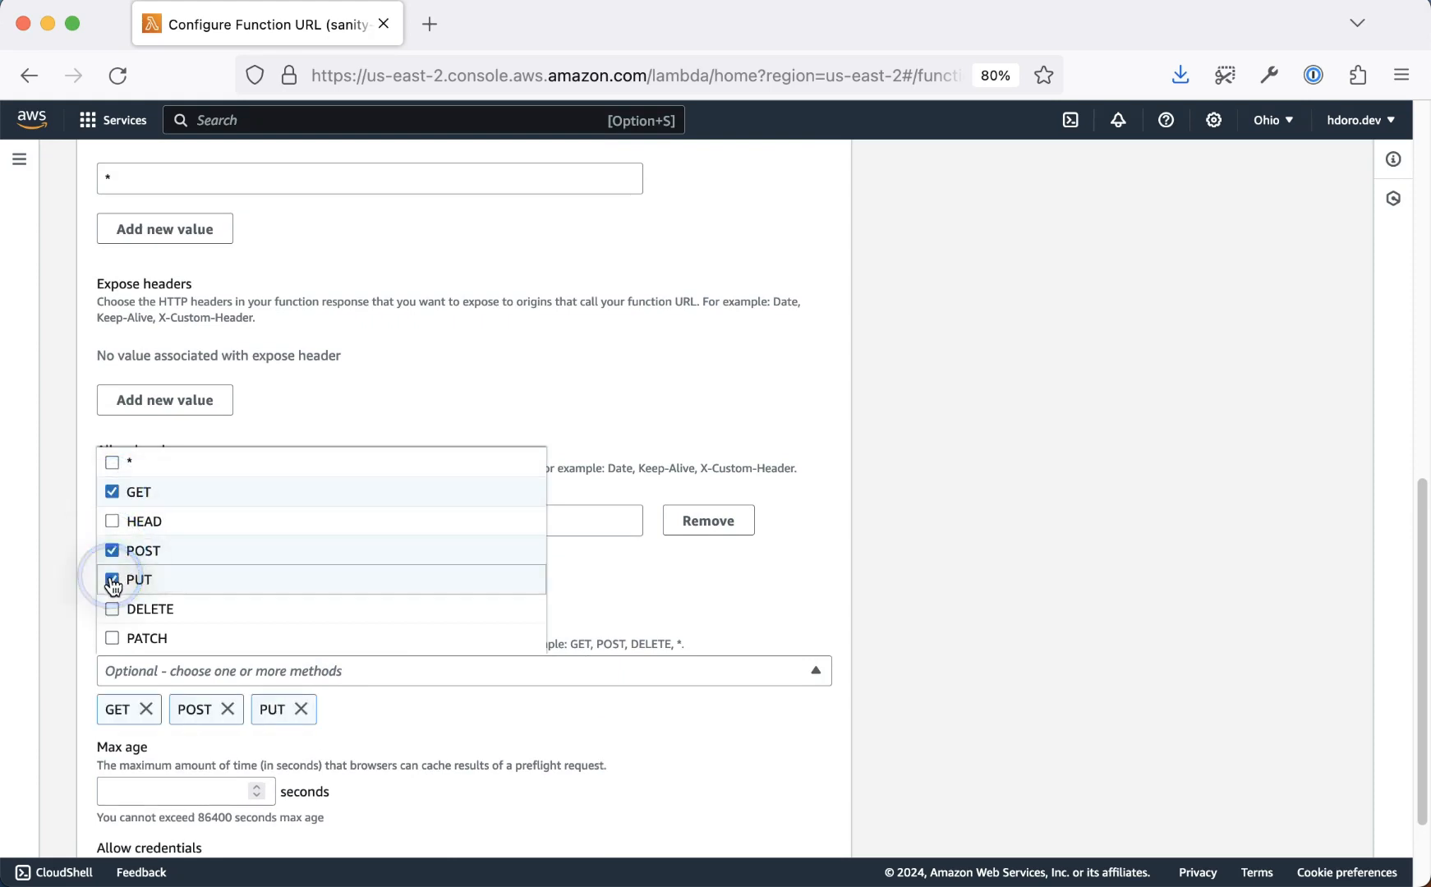
click(135, 493)
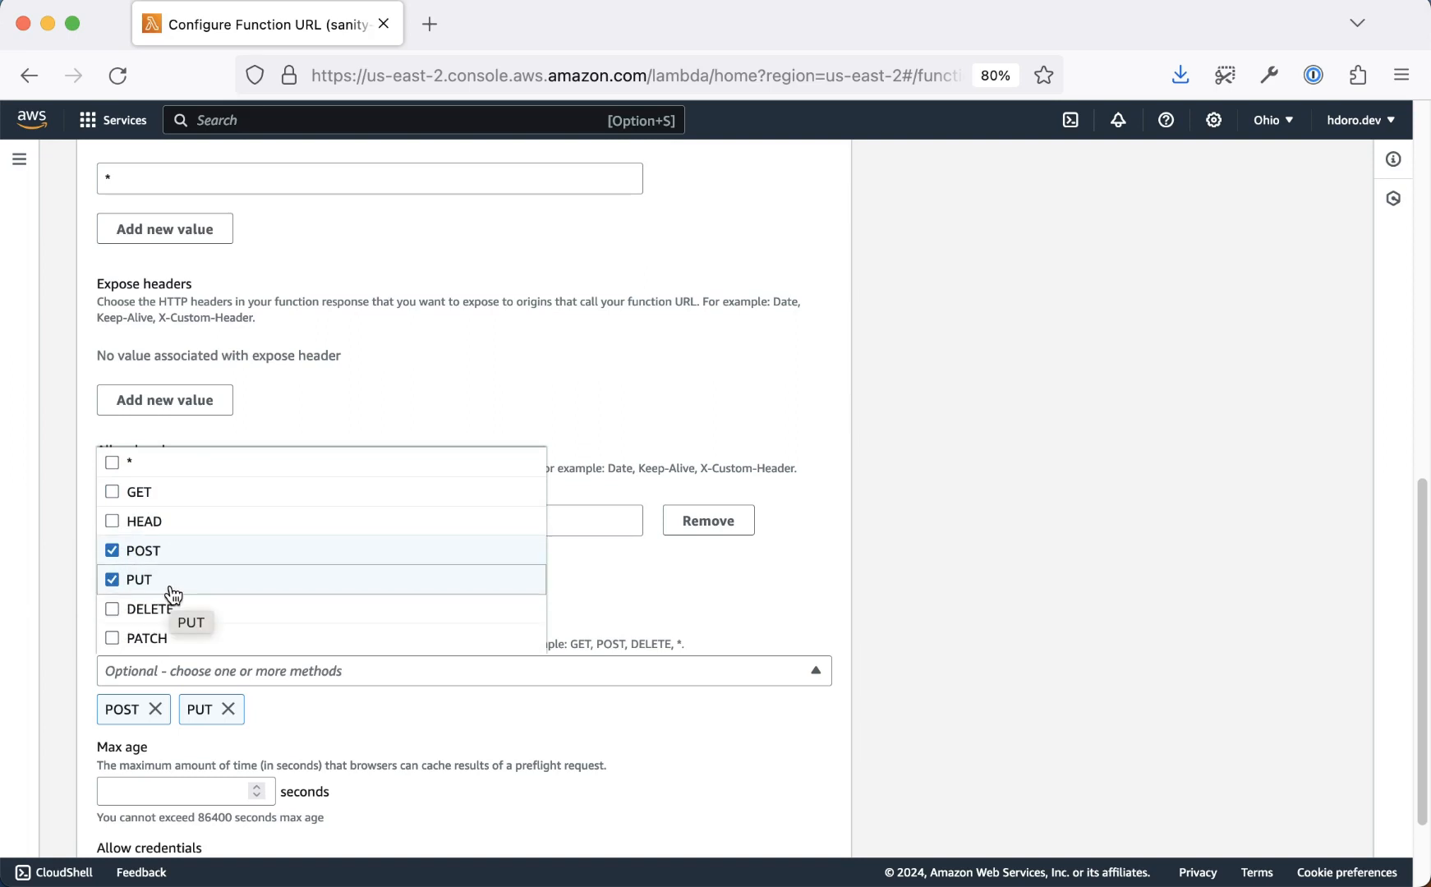
click(143, 465)
click(144, 552)
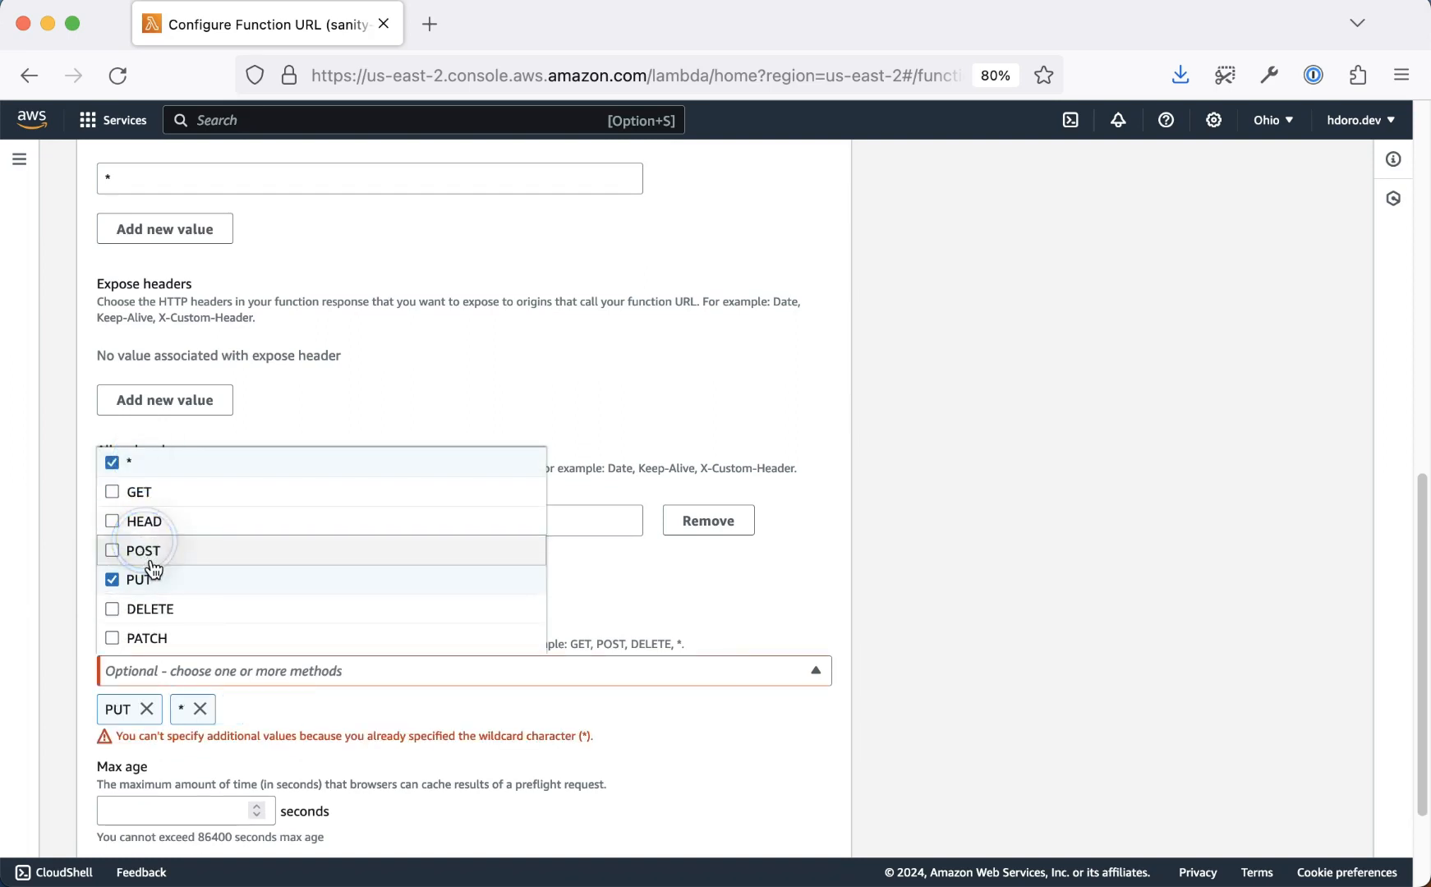
click(148, 581)
click(517, 755)
Save the function URL's CORS settings and view the updated Function URL configuration
scroll(517, 755, down, 3)
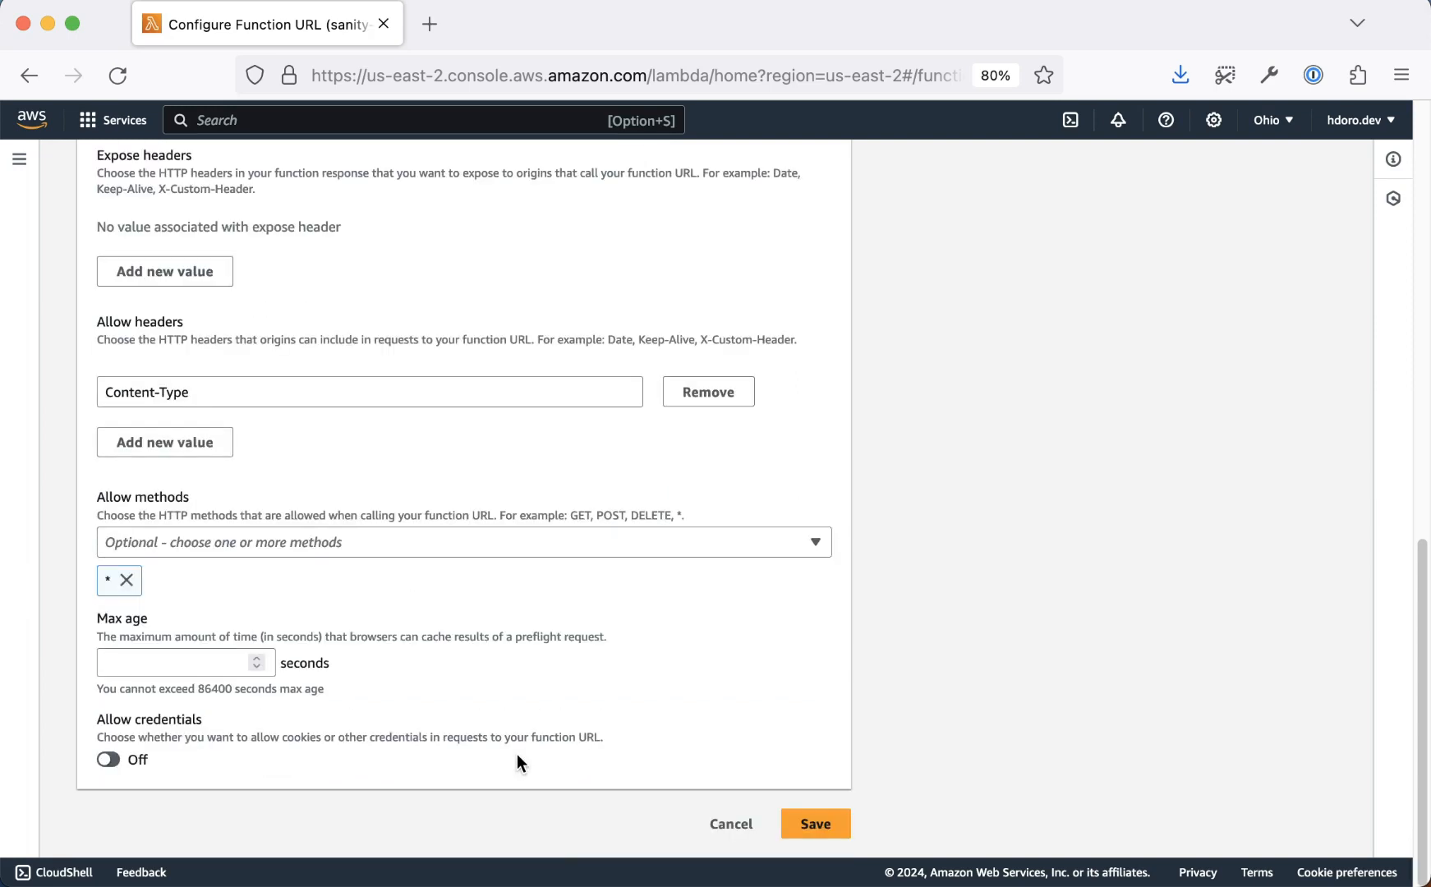
click(815, 821)
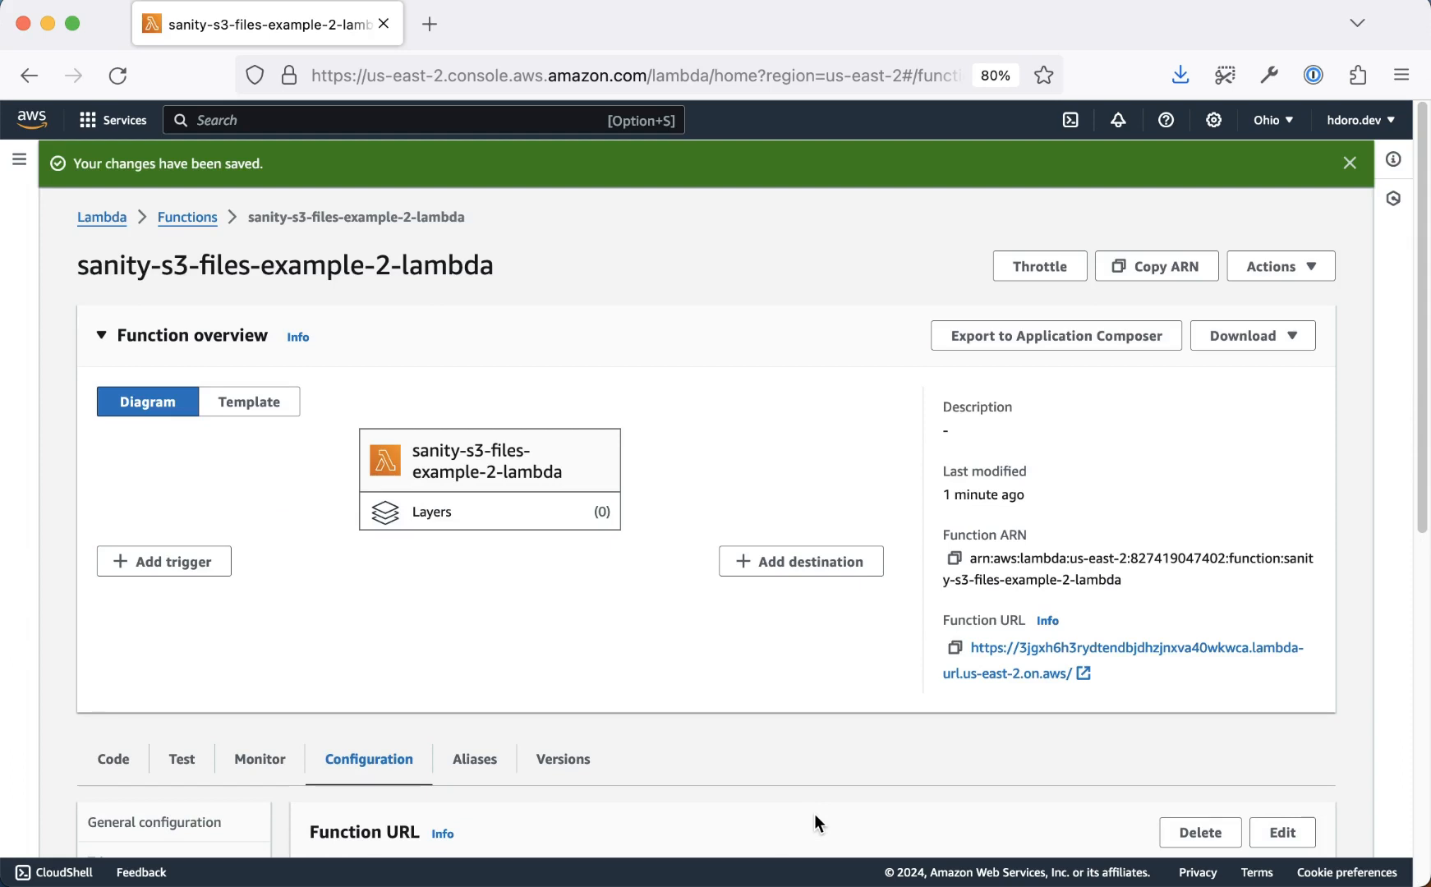
scroll(657, 640, down, 9)
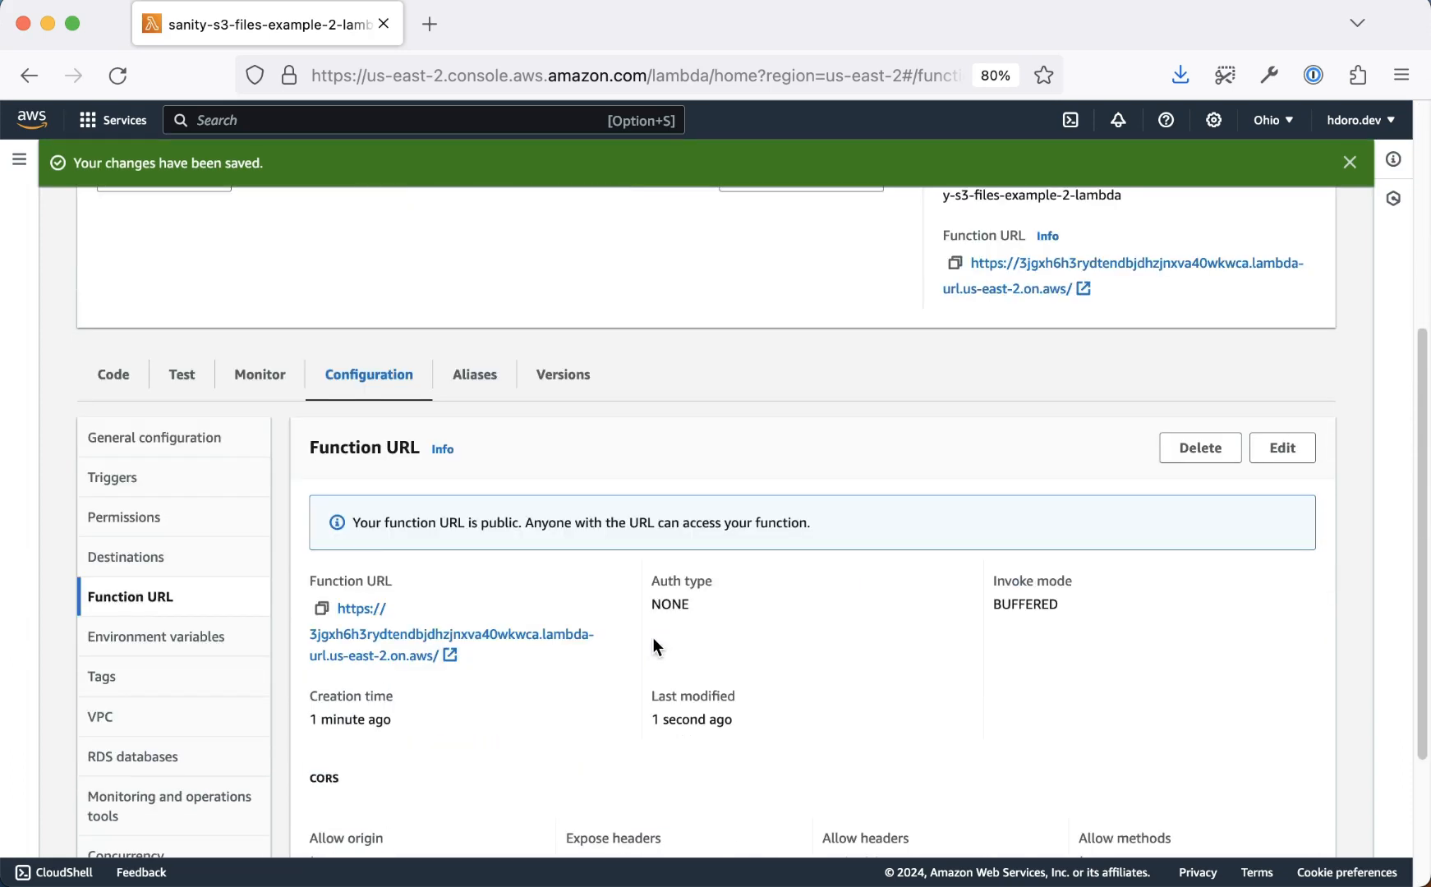
Show the Lambda function's source code with index.mjs ready for editing
click(97, 385)
scroll(526, 641, down, 6)
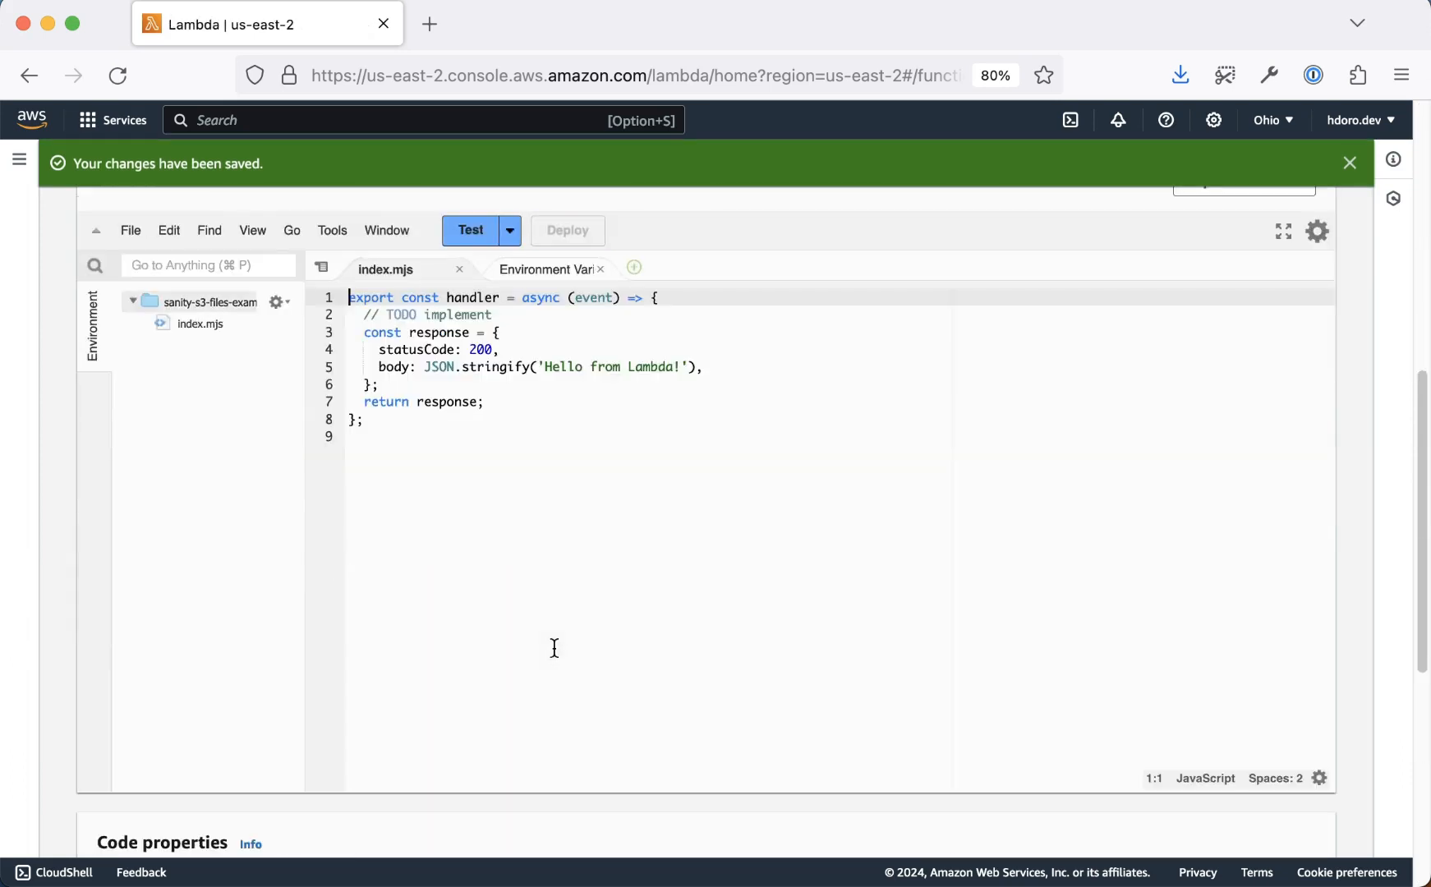
click(568, 497)
Switch to VS Code, open lambda.example.mjs from packages/aws and copy its entire contents
key(alt+Tab)
key(alt+Tab)
click(544, 370)
key(super+p)
text(lamb)
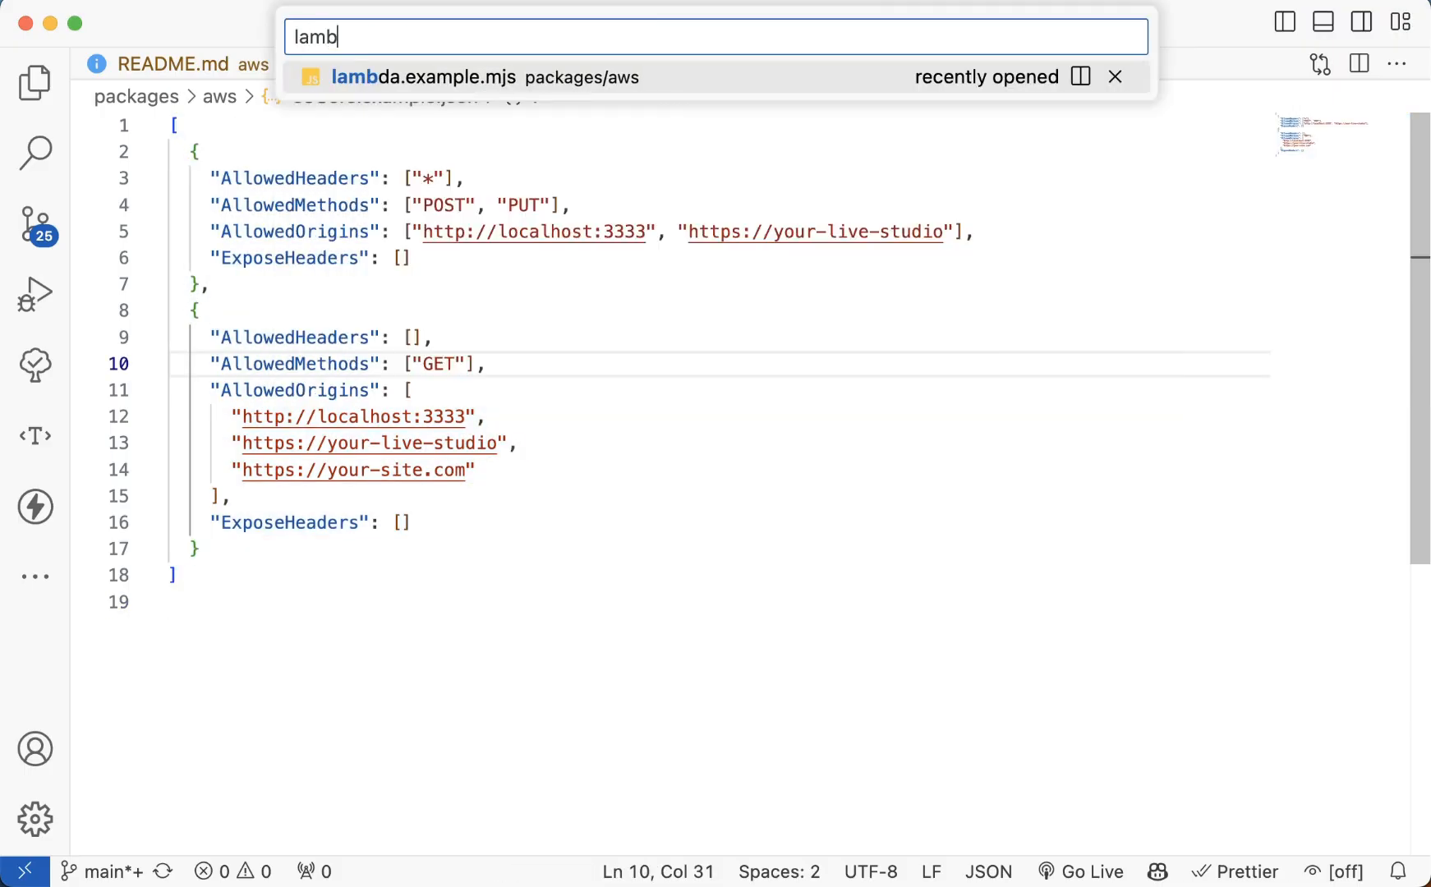
key(Return)
key(super+a)
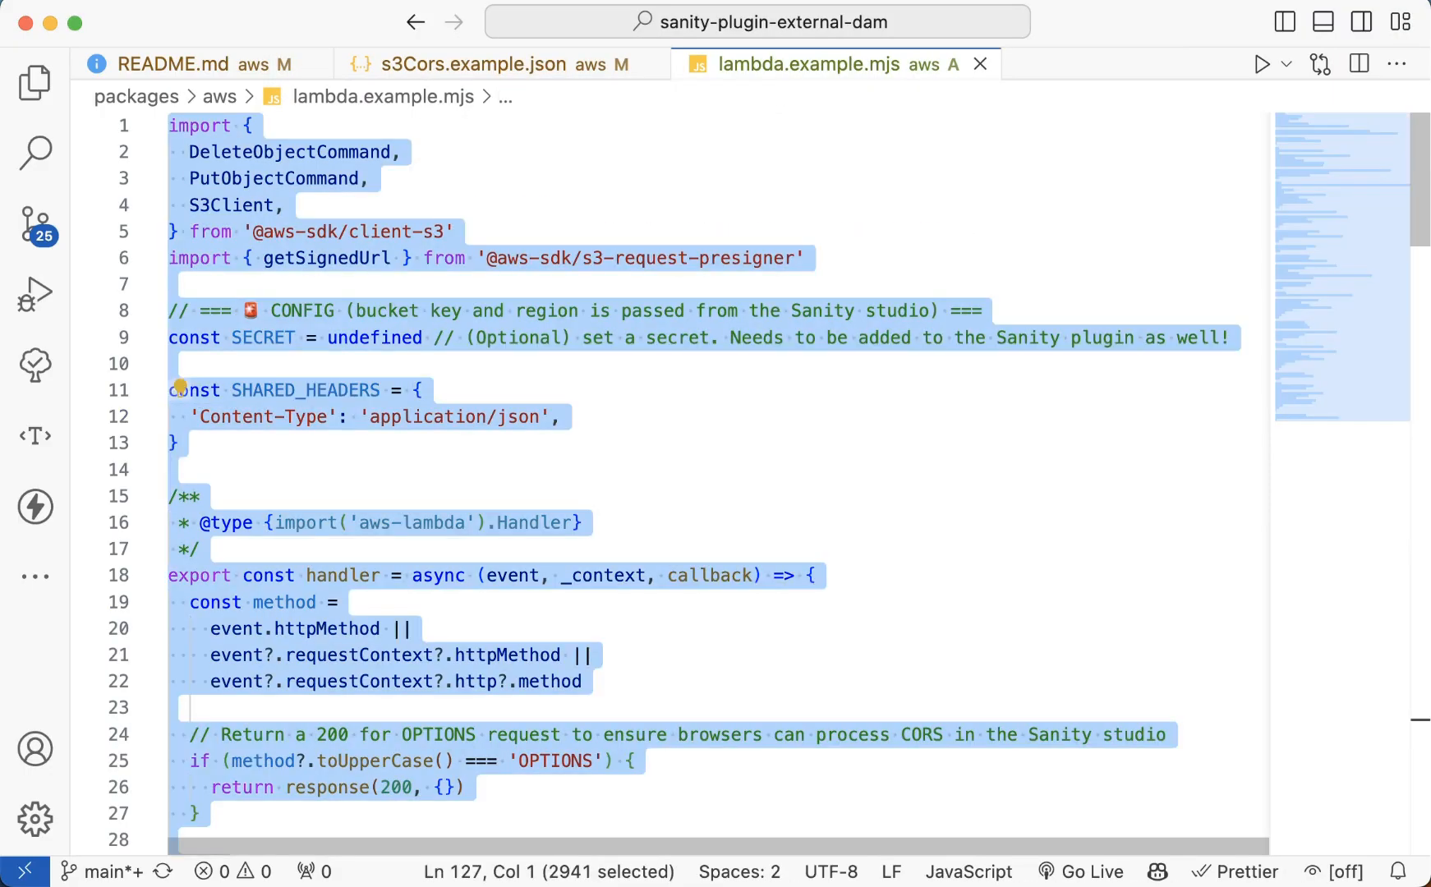
key(super+c)
Switch back to the AWS Lambda console and replace all the code in index.mjs with the copied example code
key(alt+Tab)
key(super+a)
key(super+v)
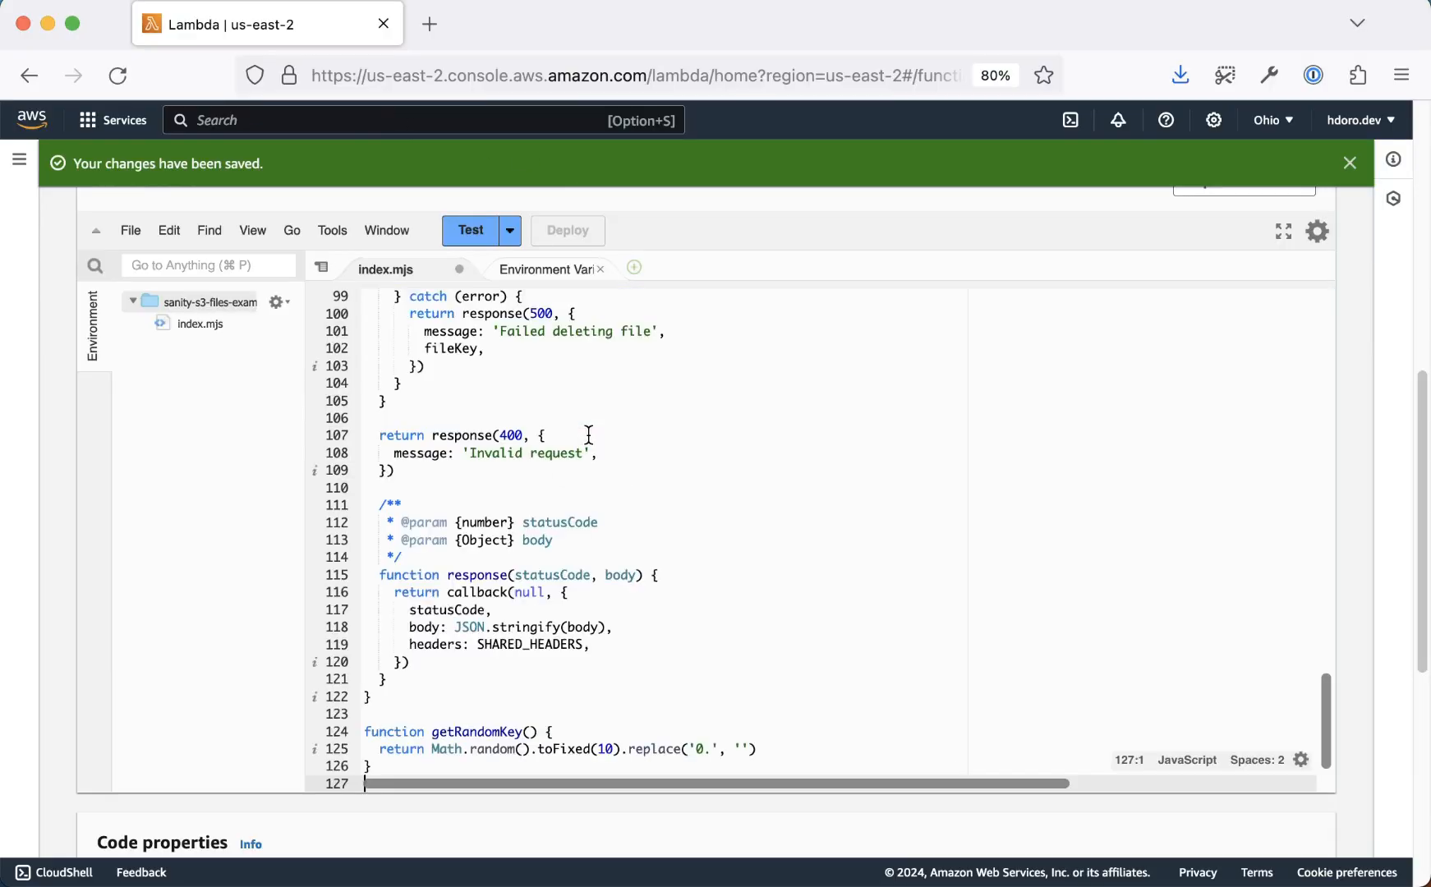
scroll(589, 435, up, 6)
scroll(589, 434, up, 10)
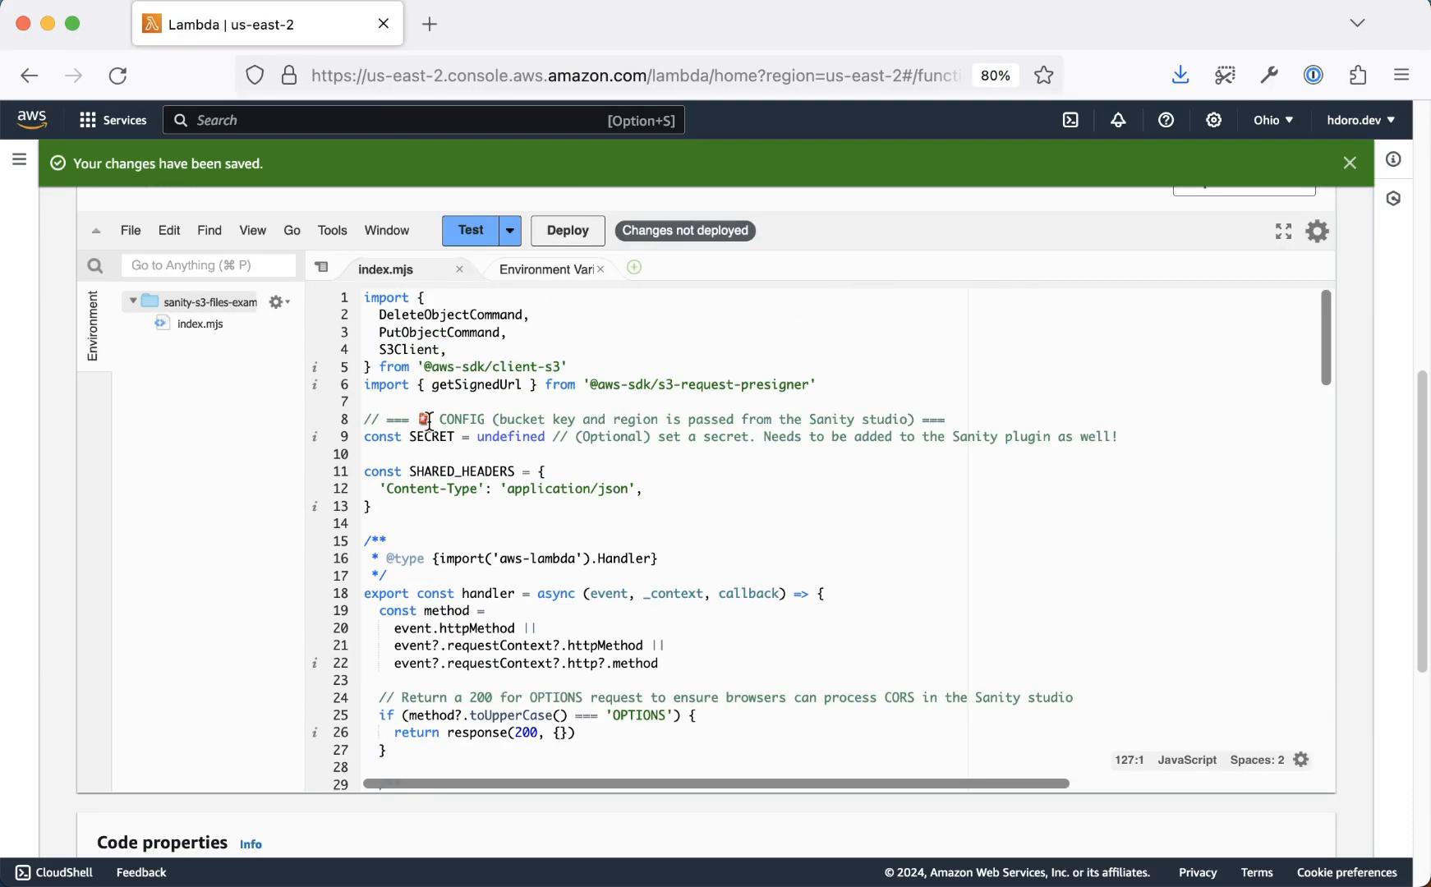
Review the optional SECRET constant in index.mjs and how the handler treats OPTIONS requests and parses the request body
double_click(490, 438)
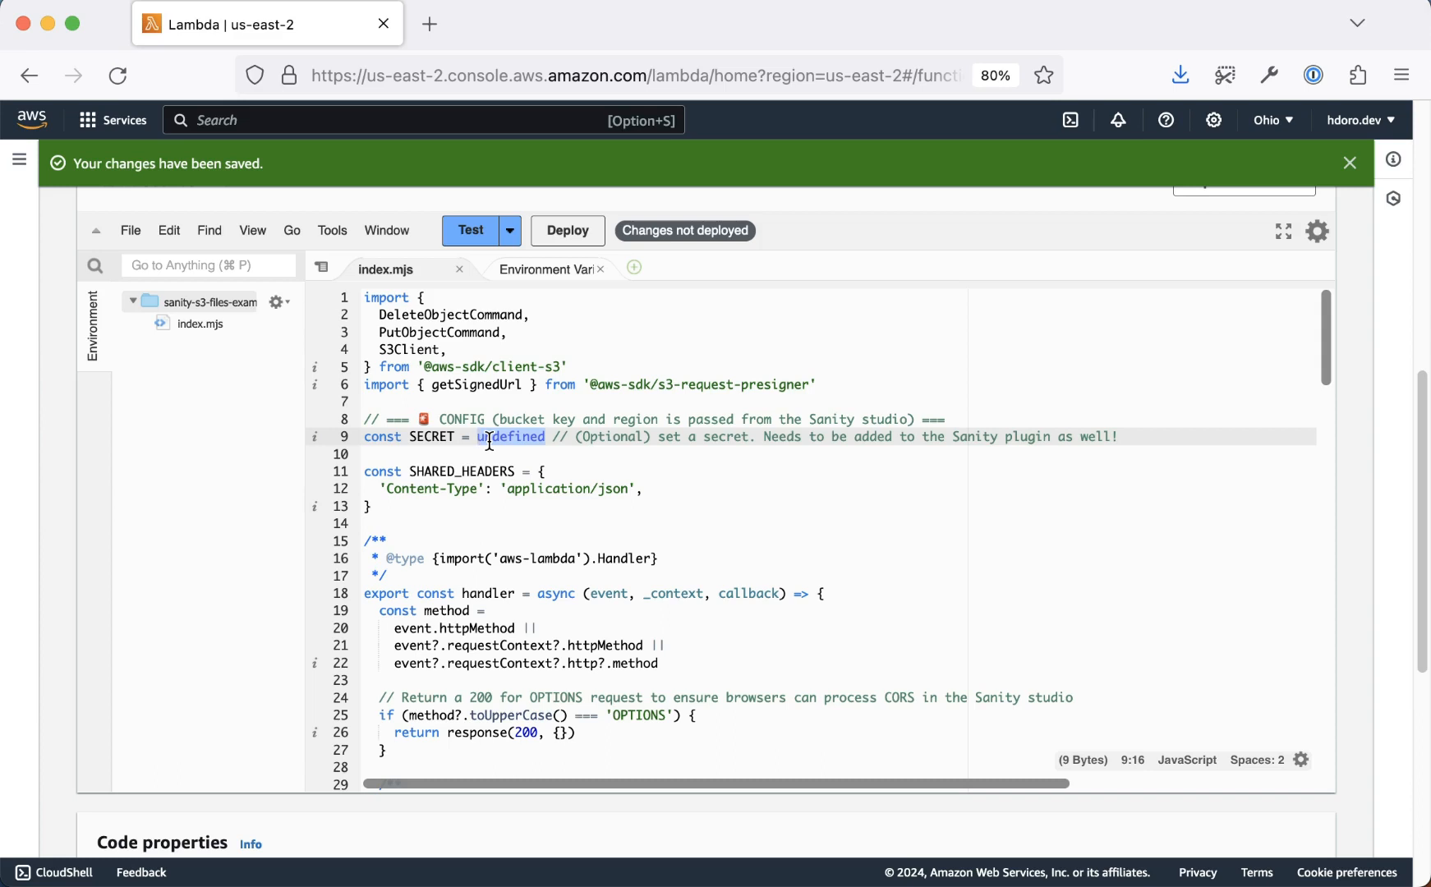
key(Right)
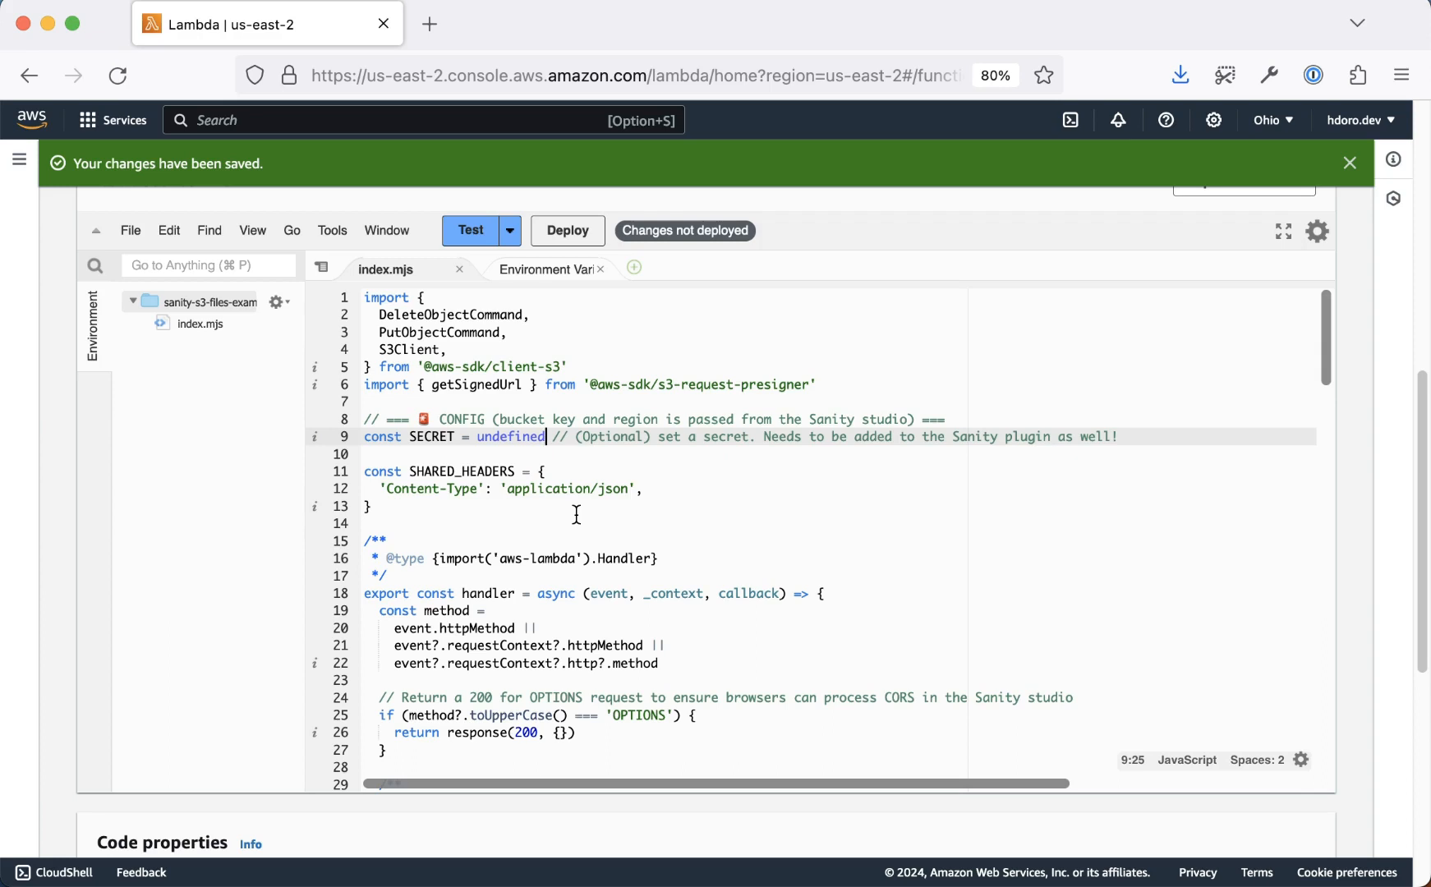
key(super+shift+Right)
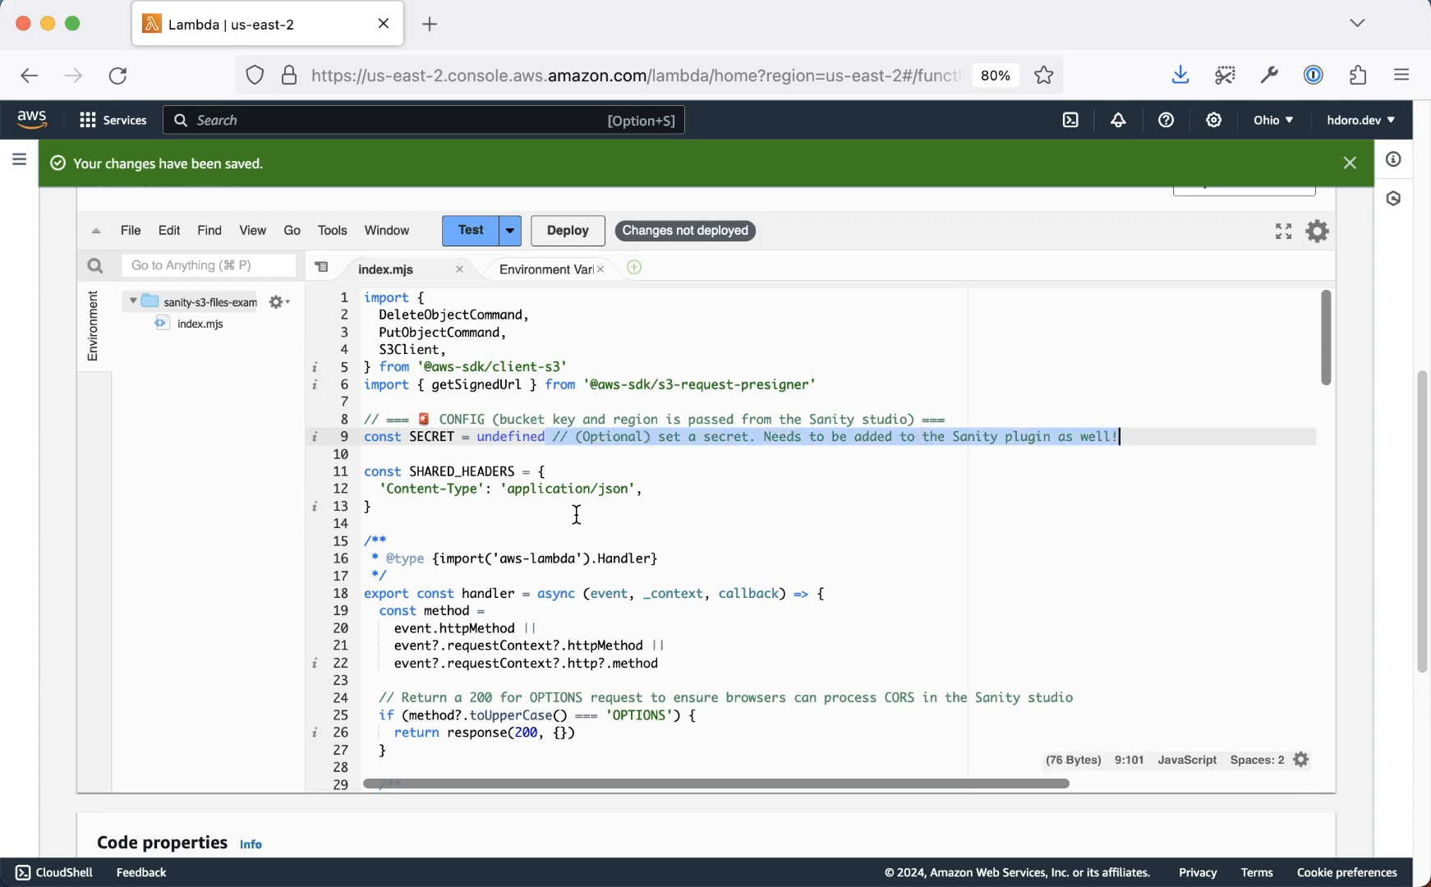
click(592, 450)
scroll(575, 468, down, 1)
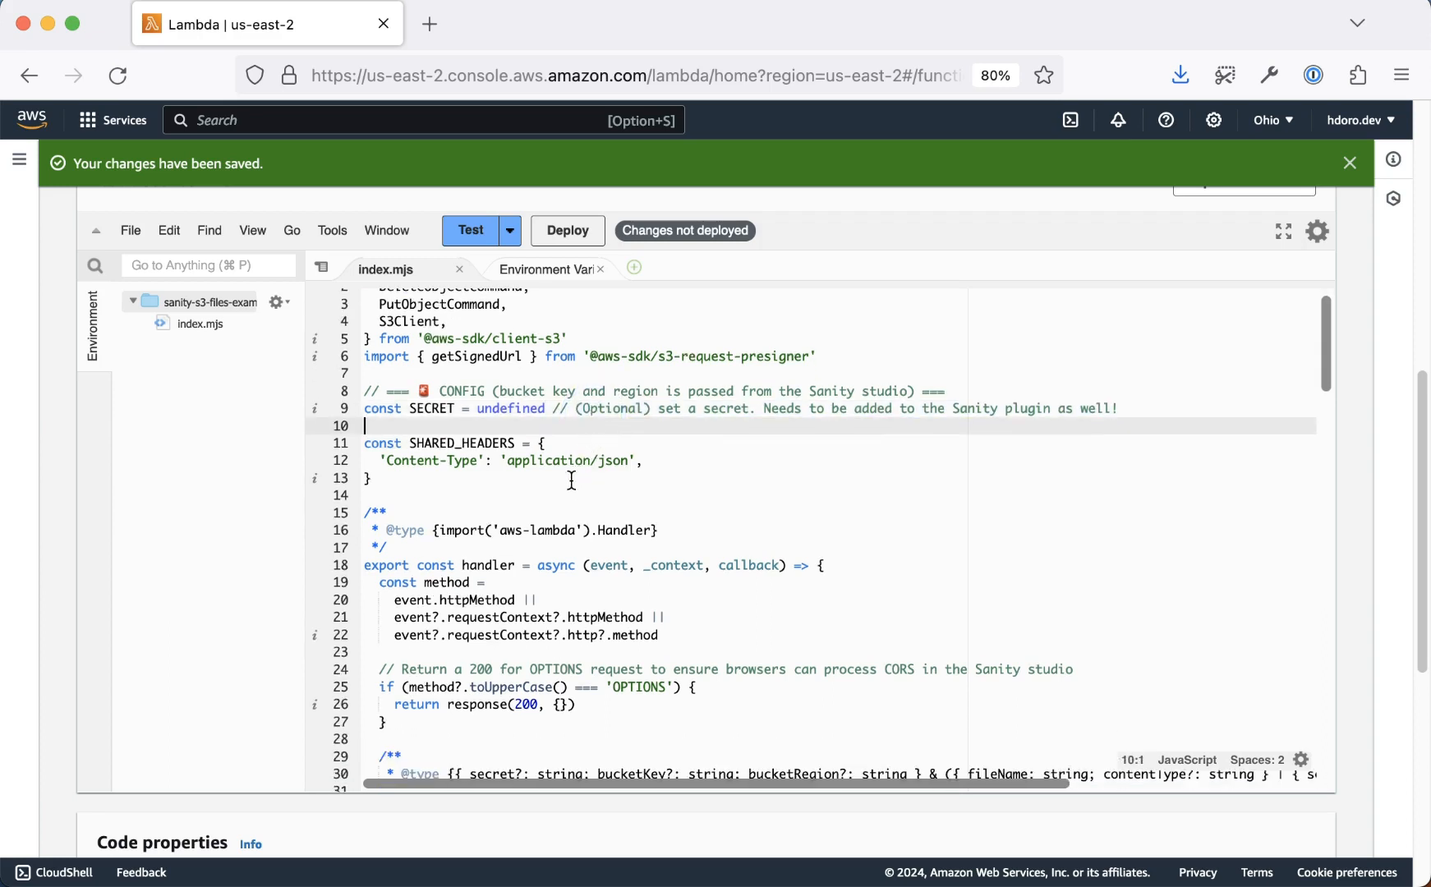
scroll(572, 480, down, 5)
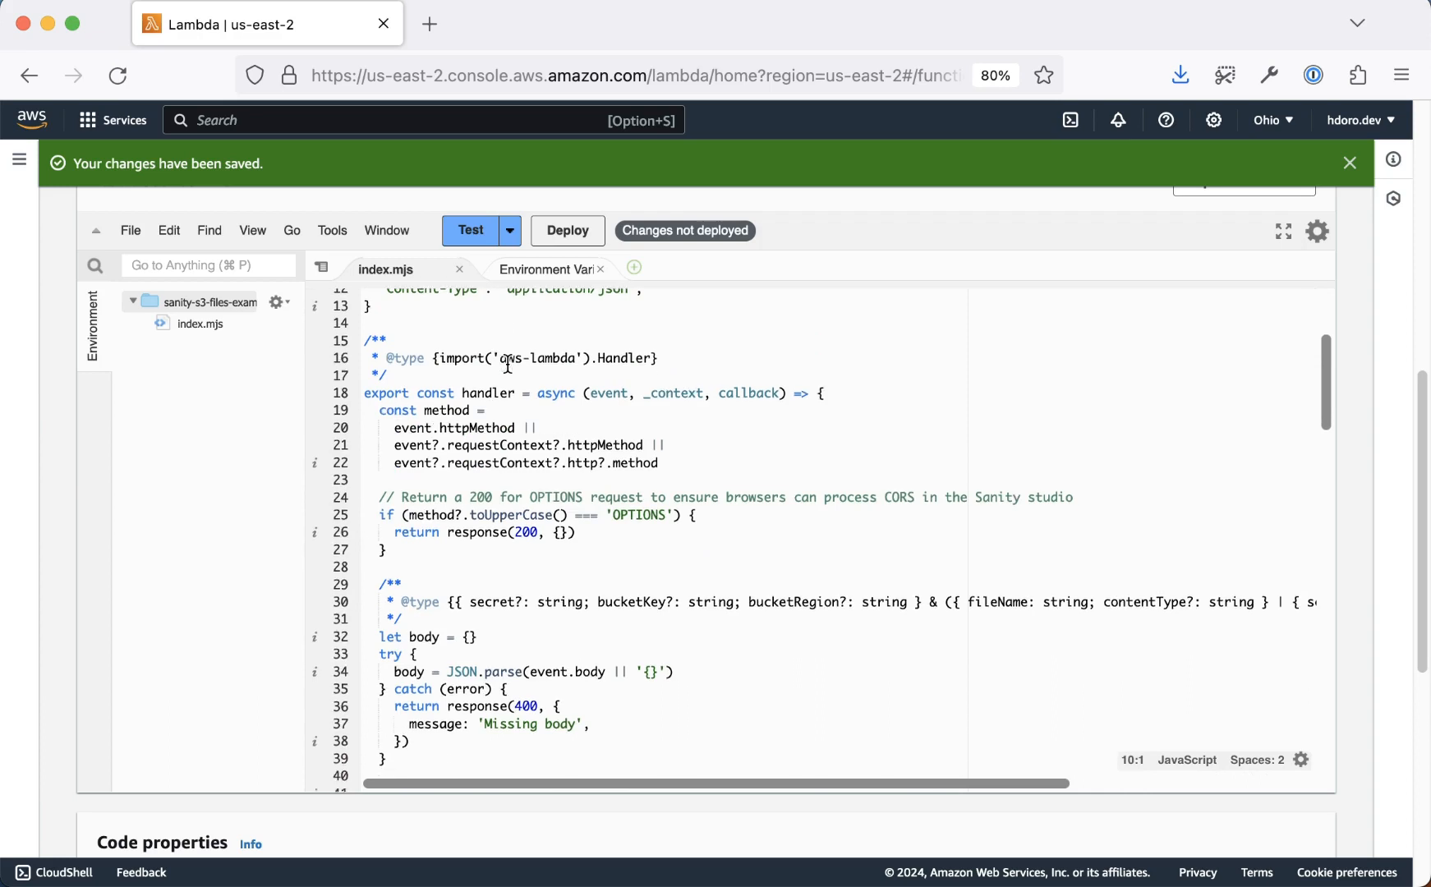
drag(468, 396, 476, 516)
click(513, 525)
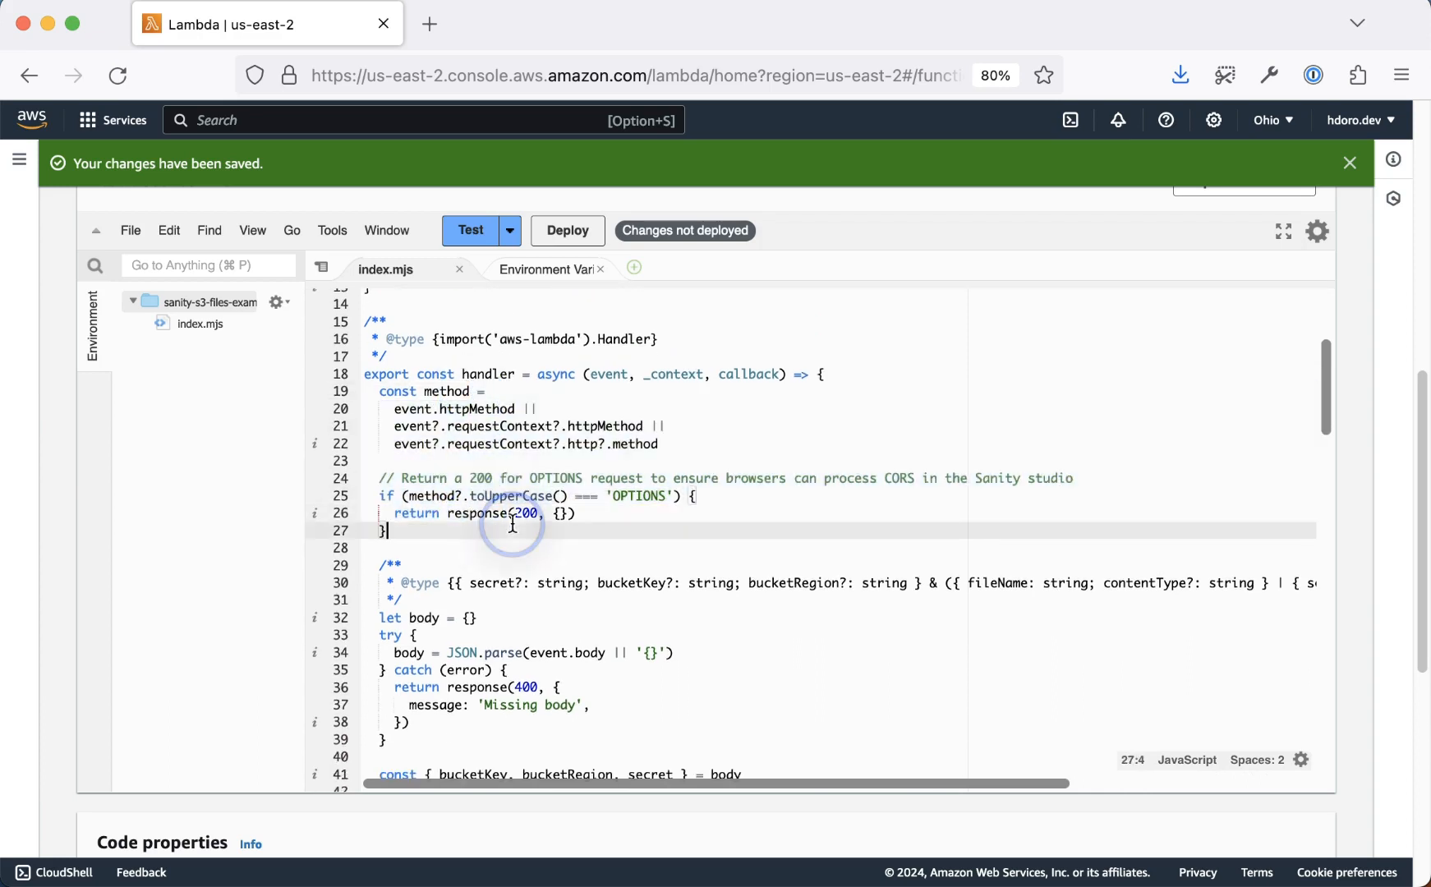
scroll(512, 521, down, 3)
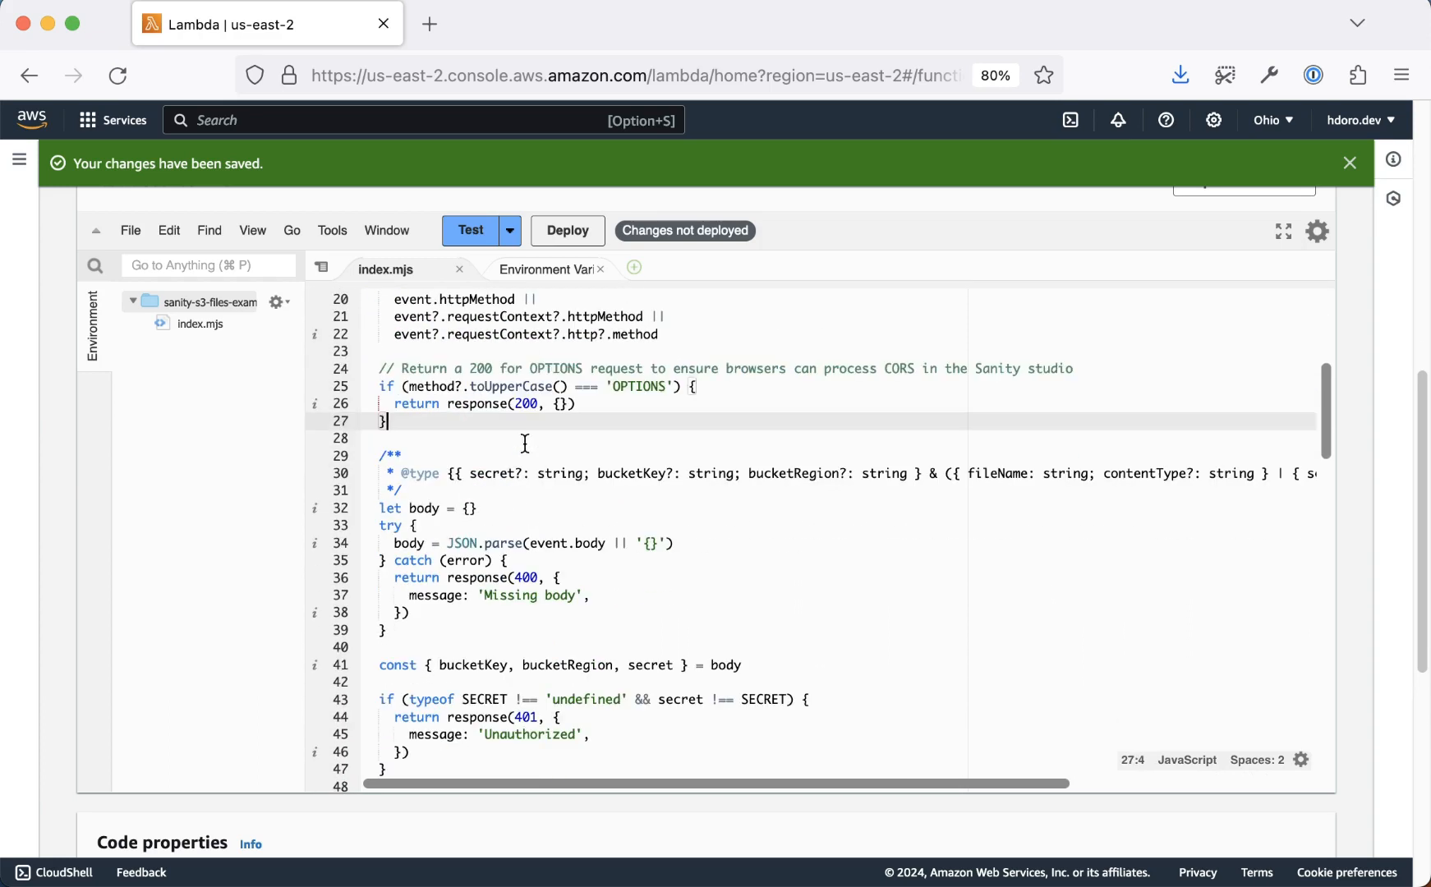
click(483, 463)
scroll(497, 465, down, 3)
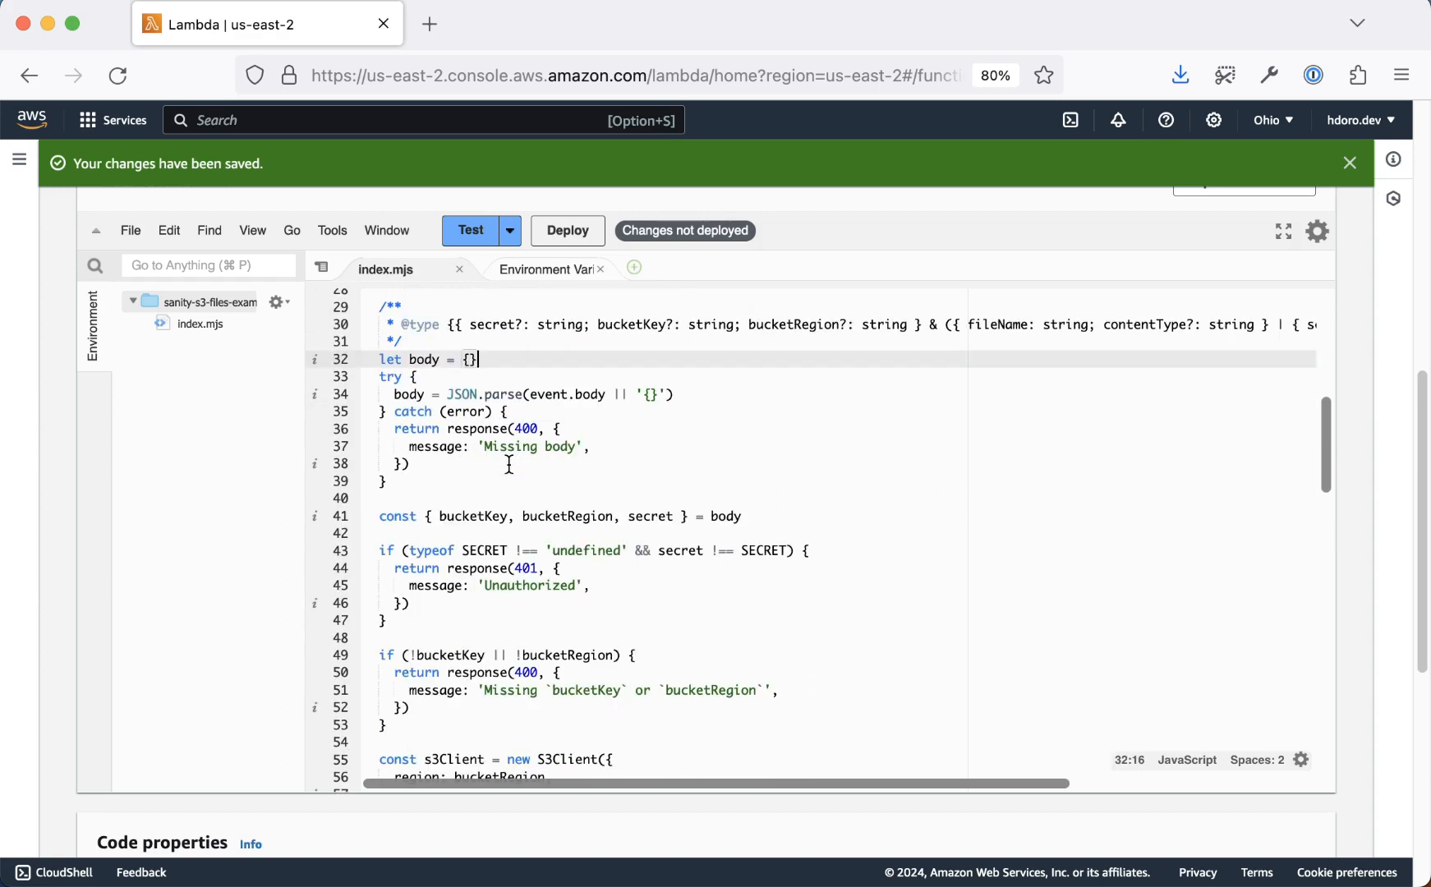
Examine the bucketKey, bucketRegion and secret checks and the S3 client creation in index.mjs
double_click(500, 518)
double_click(580, 518)
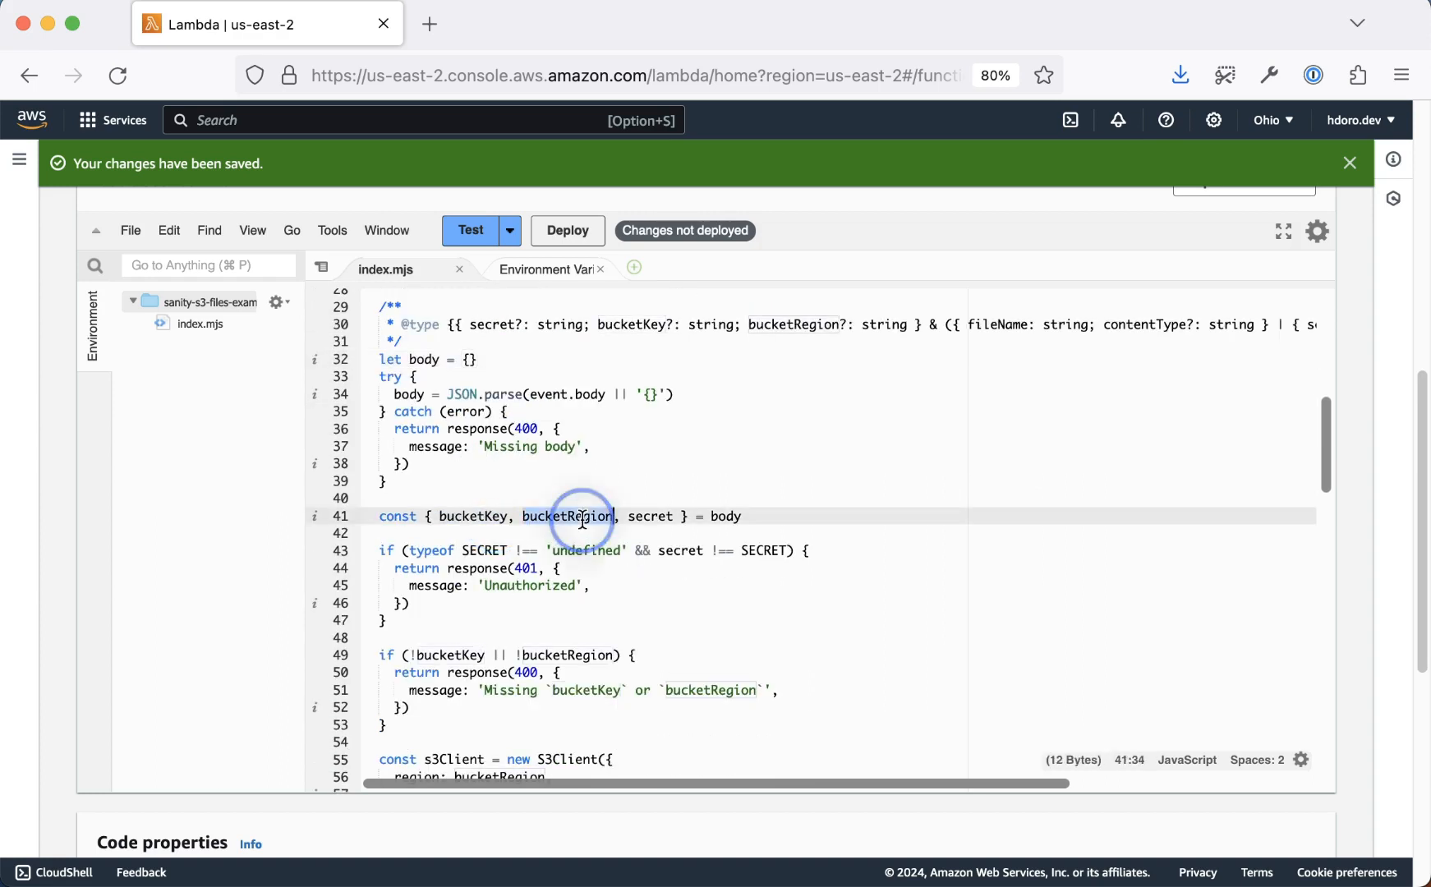
scroll(583, 519, down, 1)
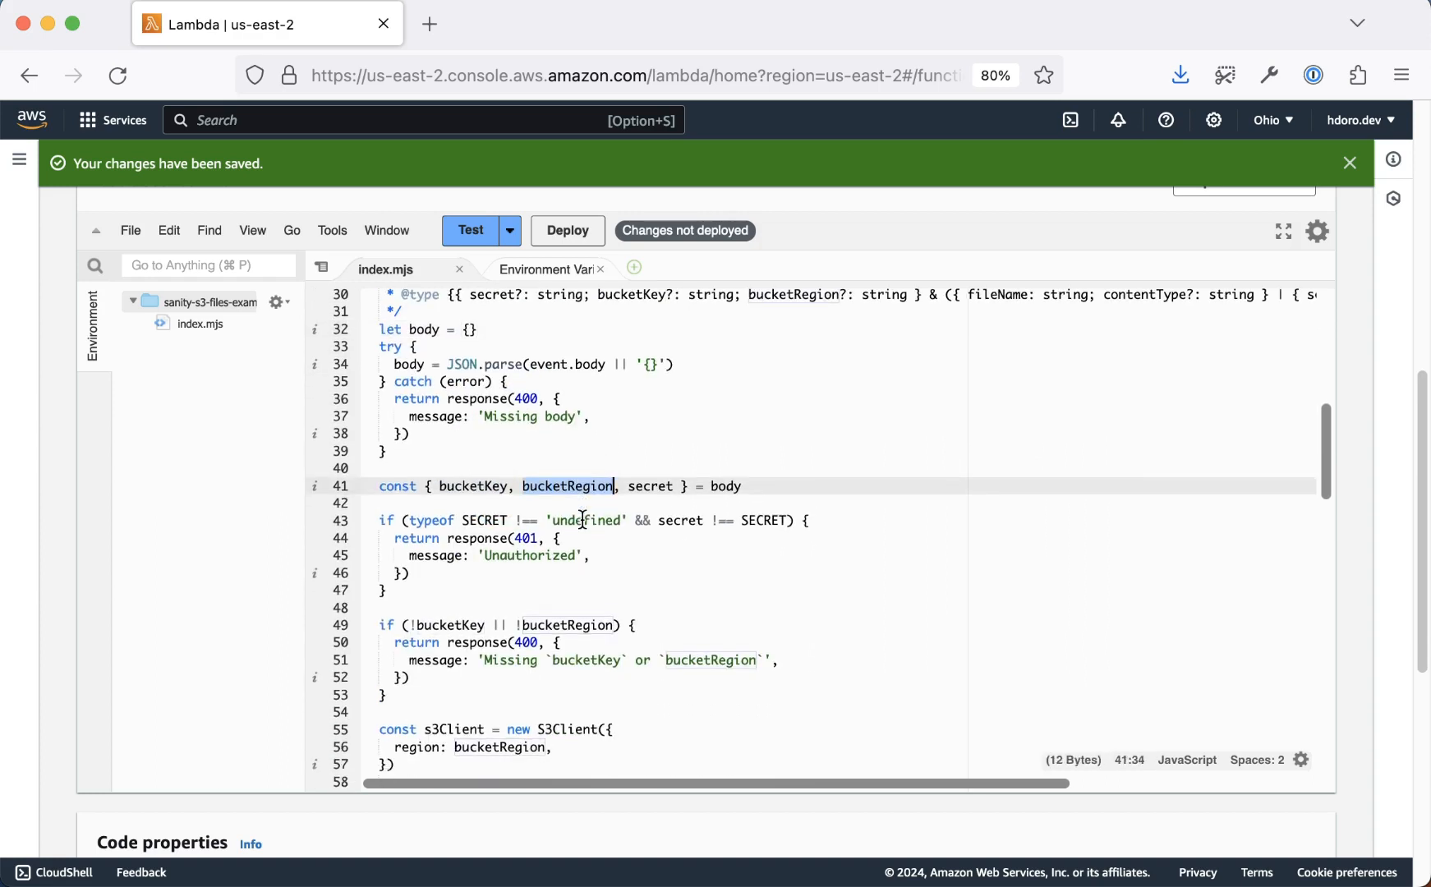
drag(545, 520, 560, 576)
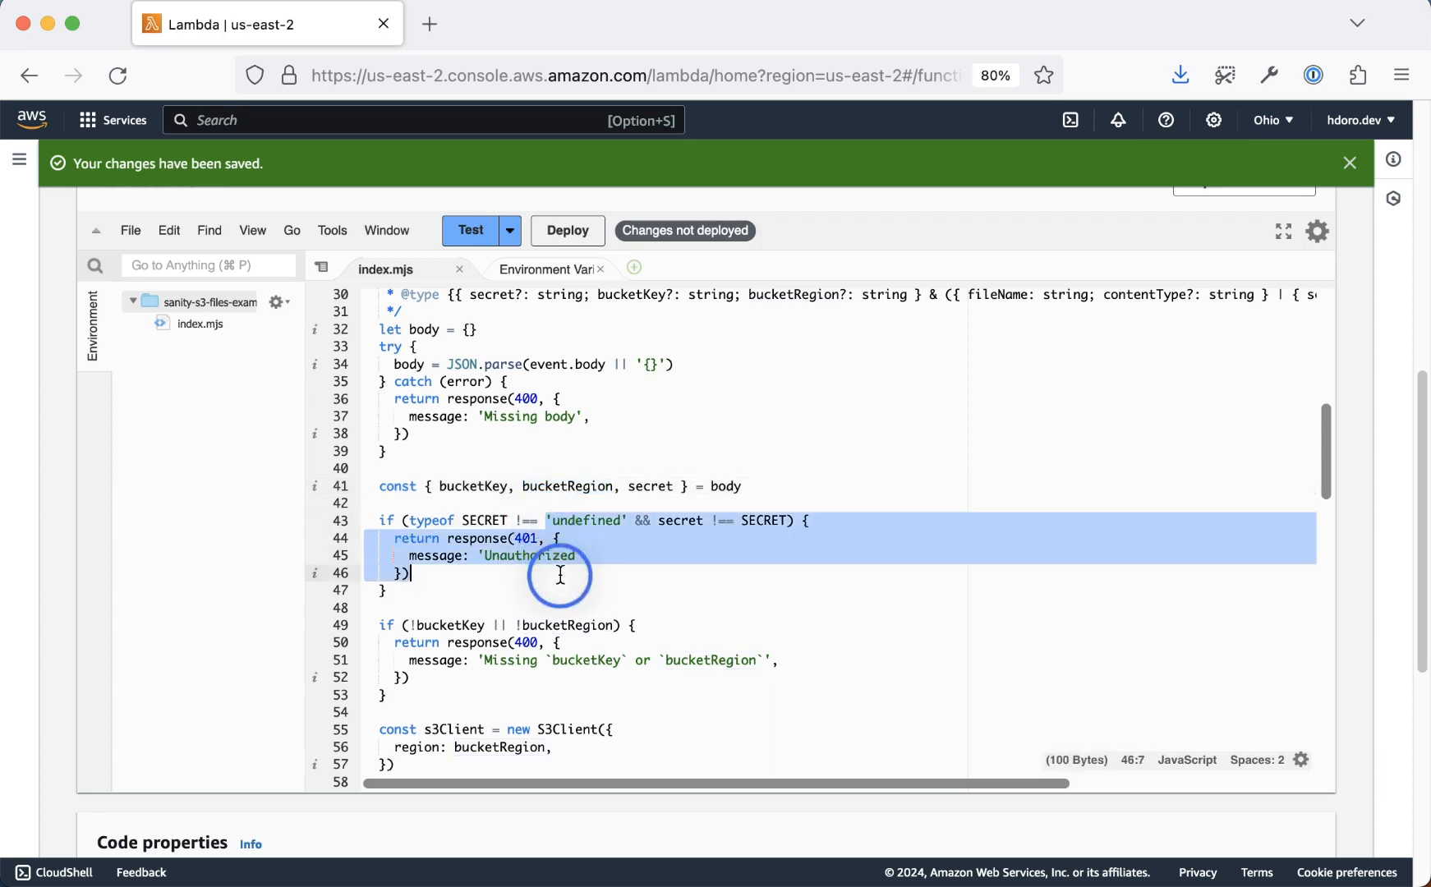
click(592, 585)
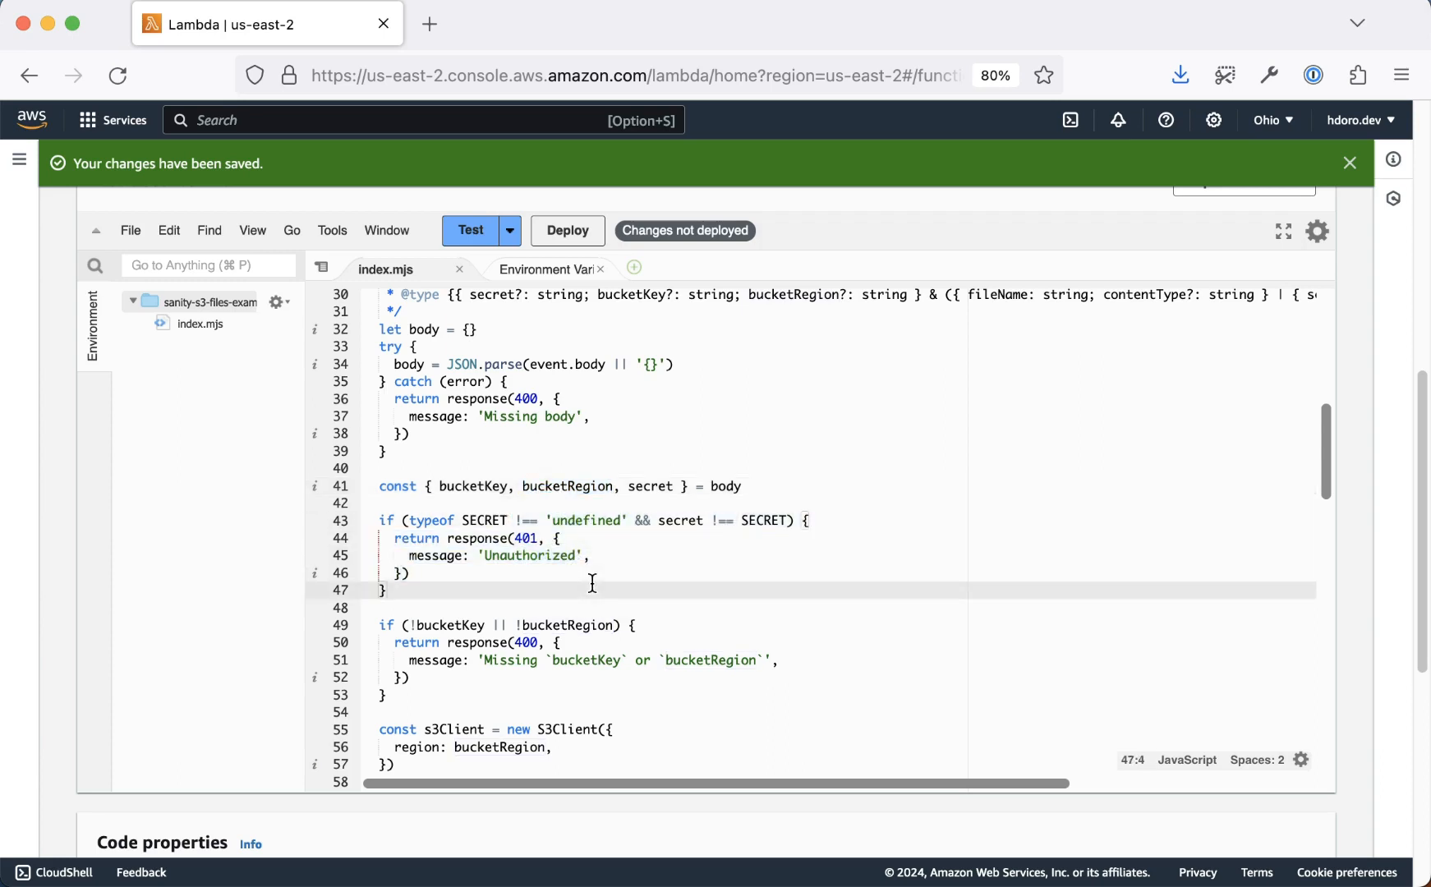
scroll(592, 584, up, 6)
scroll(584, 579, down, 7)
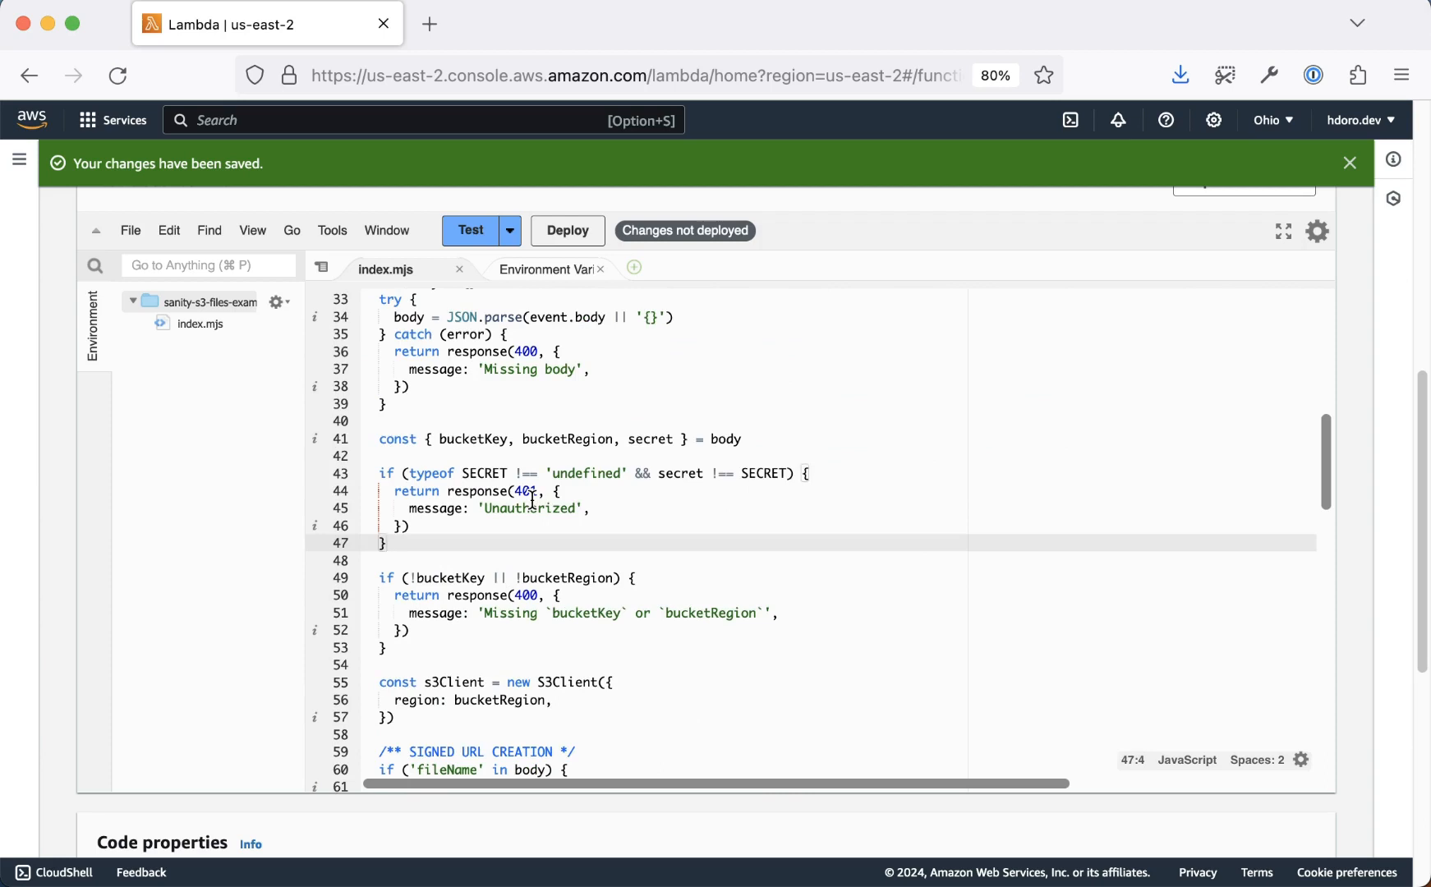
scroll(532, 499, down, 5)
click(525, 481)
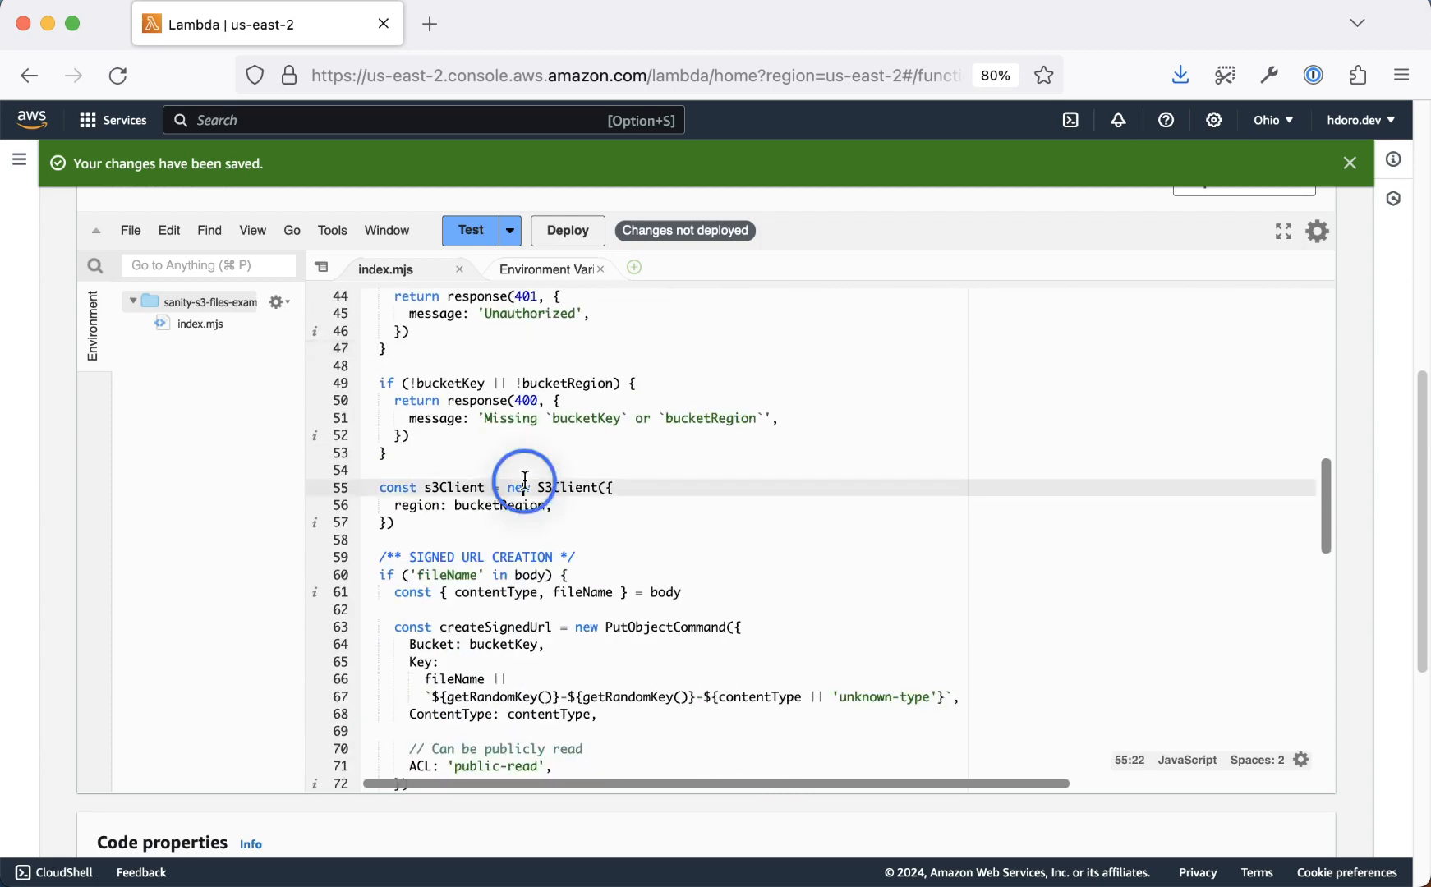
drag(525, 480, 543, 533)
click(543, 471)
scroll(545, 474, down, 1)
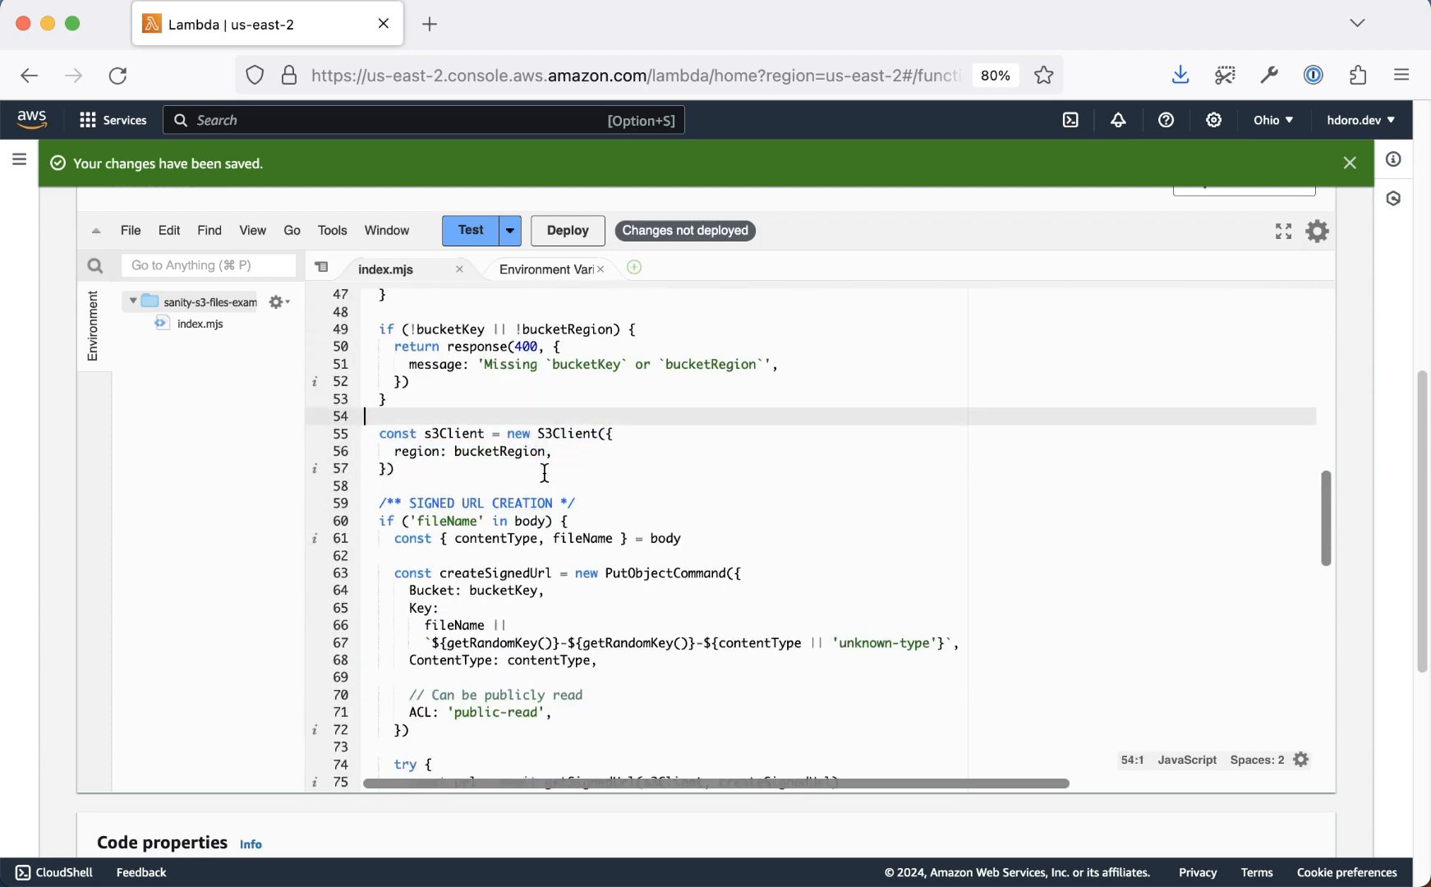
scroll(545, 474, down, 2)
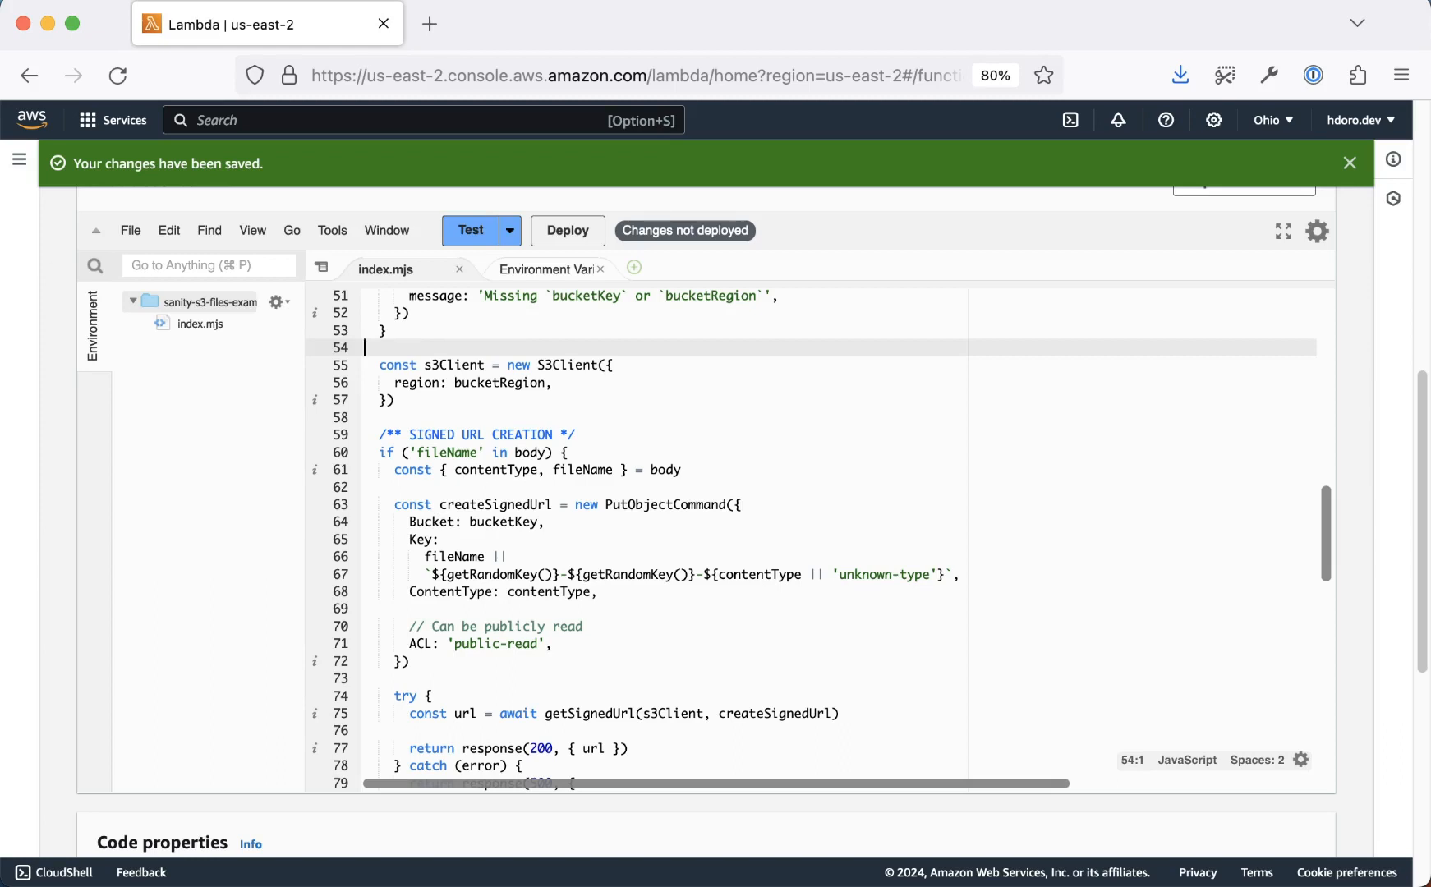
Examine the signed URL creation, object deletion and response helper code in the rest of index.mjs
scroll(621, 520, down, 3)
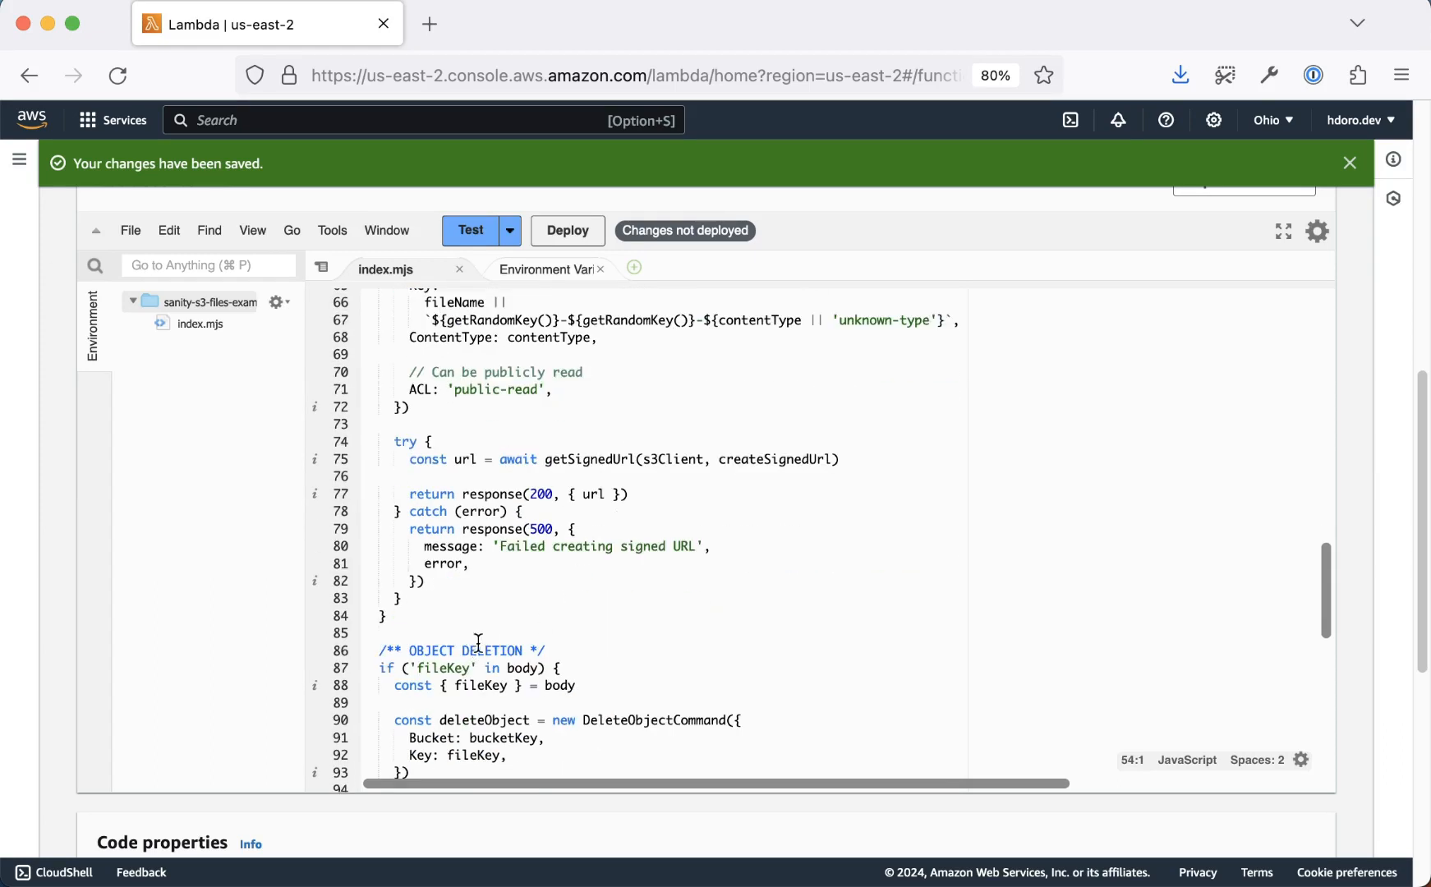
scroll(570, 682, up, 1)
scroll(570, 682, up, 5)
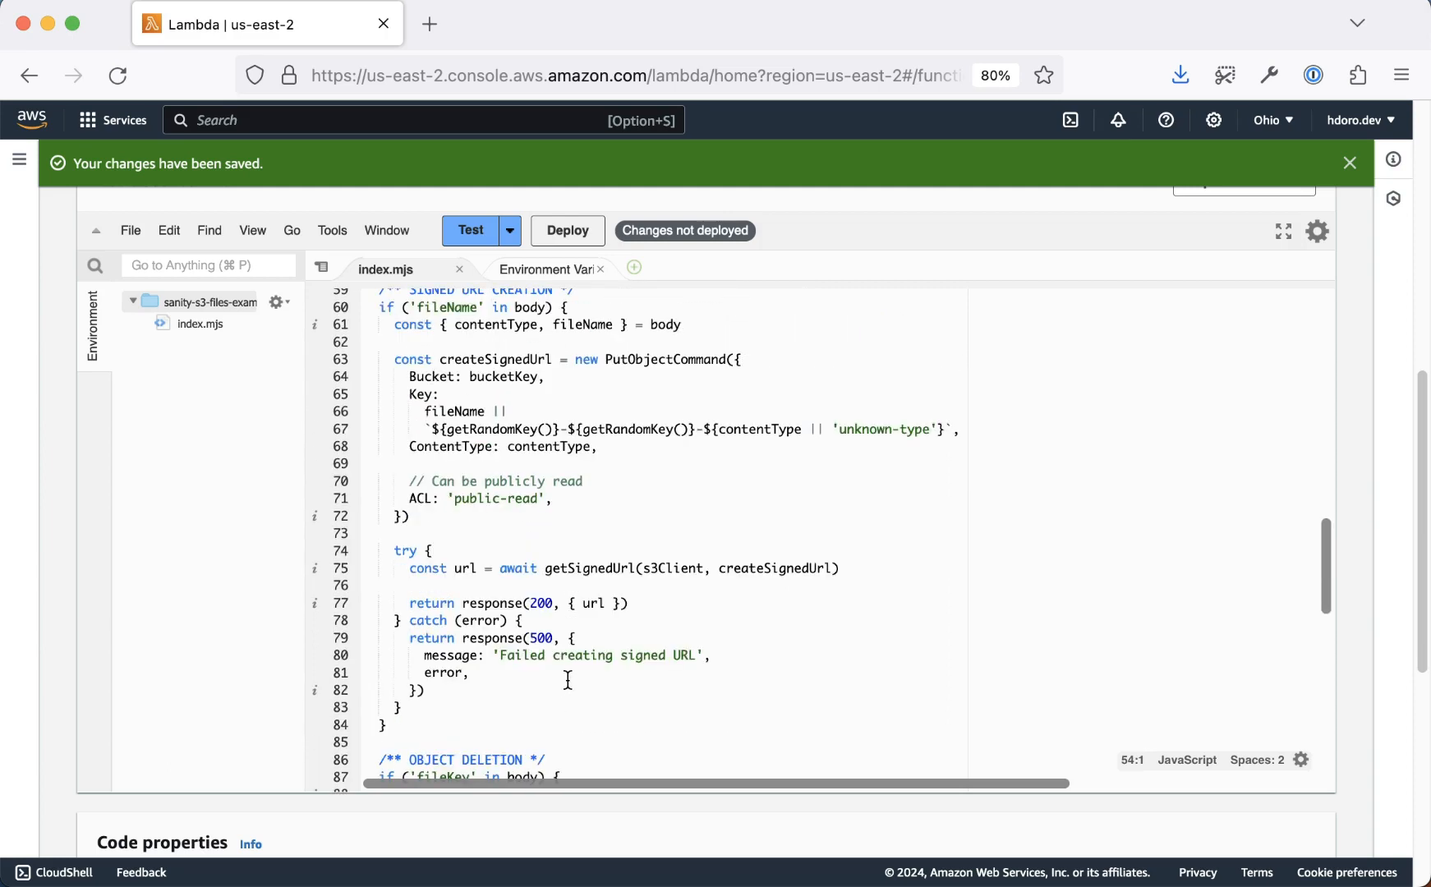
scroll(539, 456, up, 1)
drag(605, 379, 550, 539)
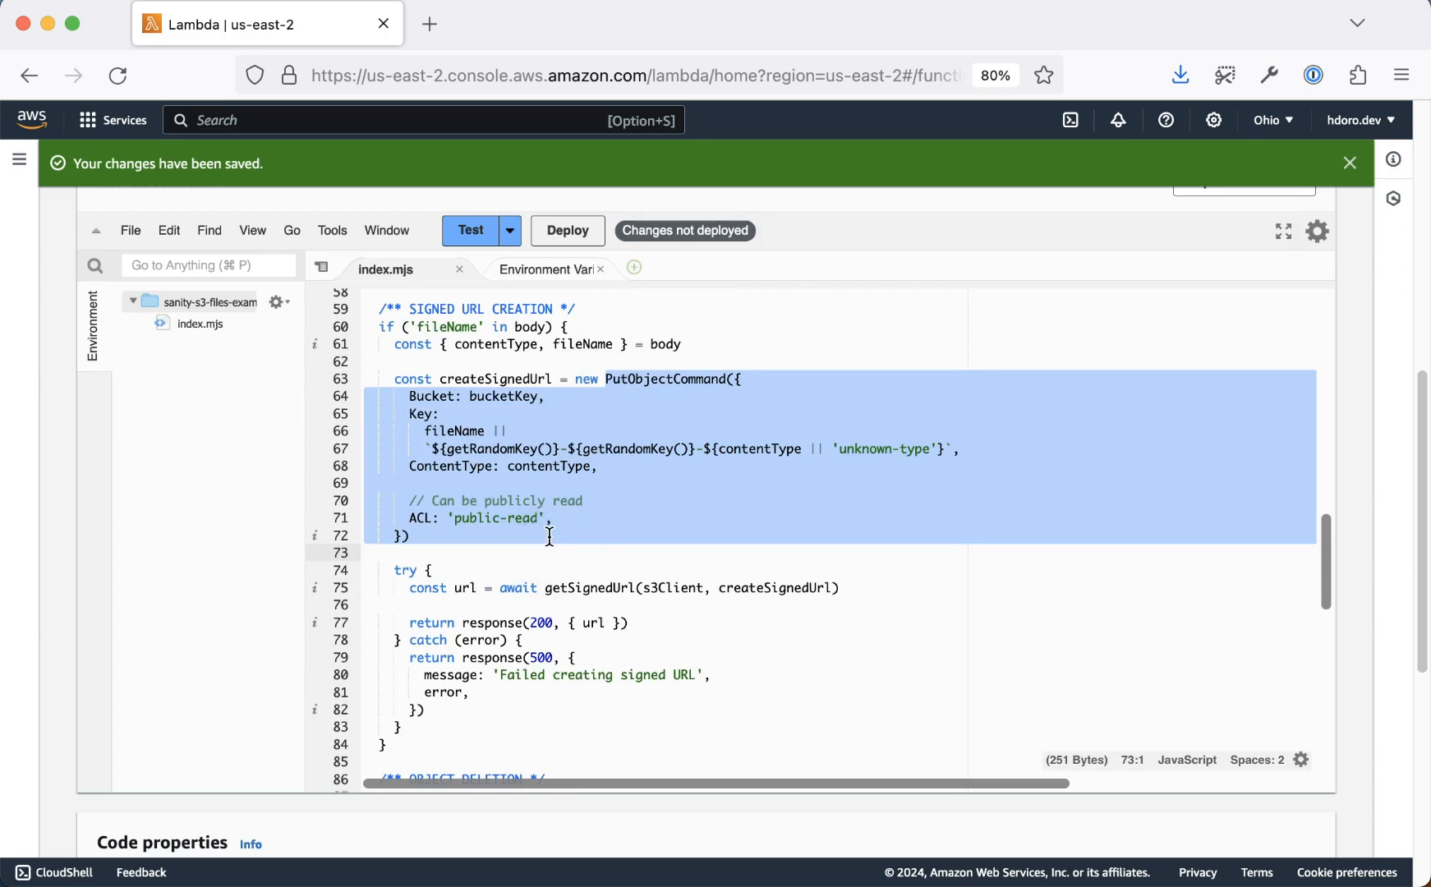
click(549, 537)
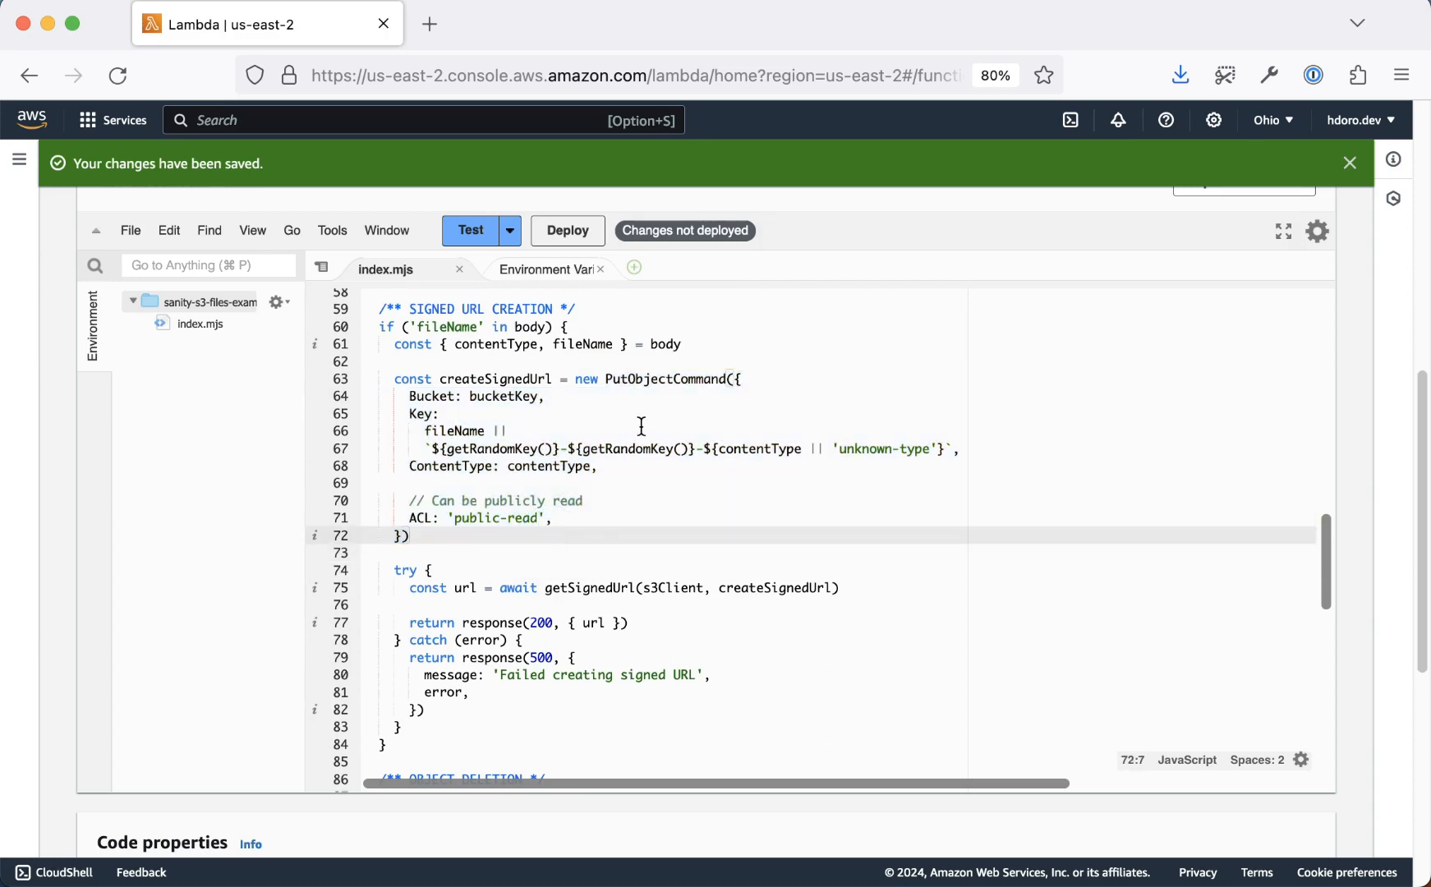
click(652, 367)
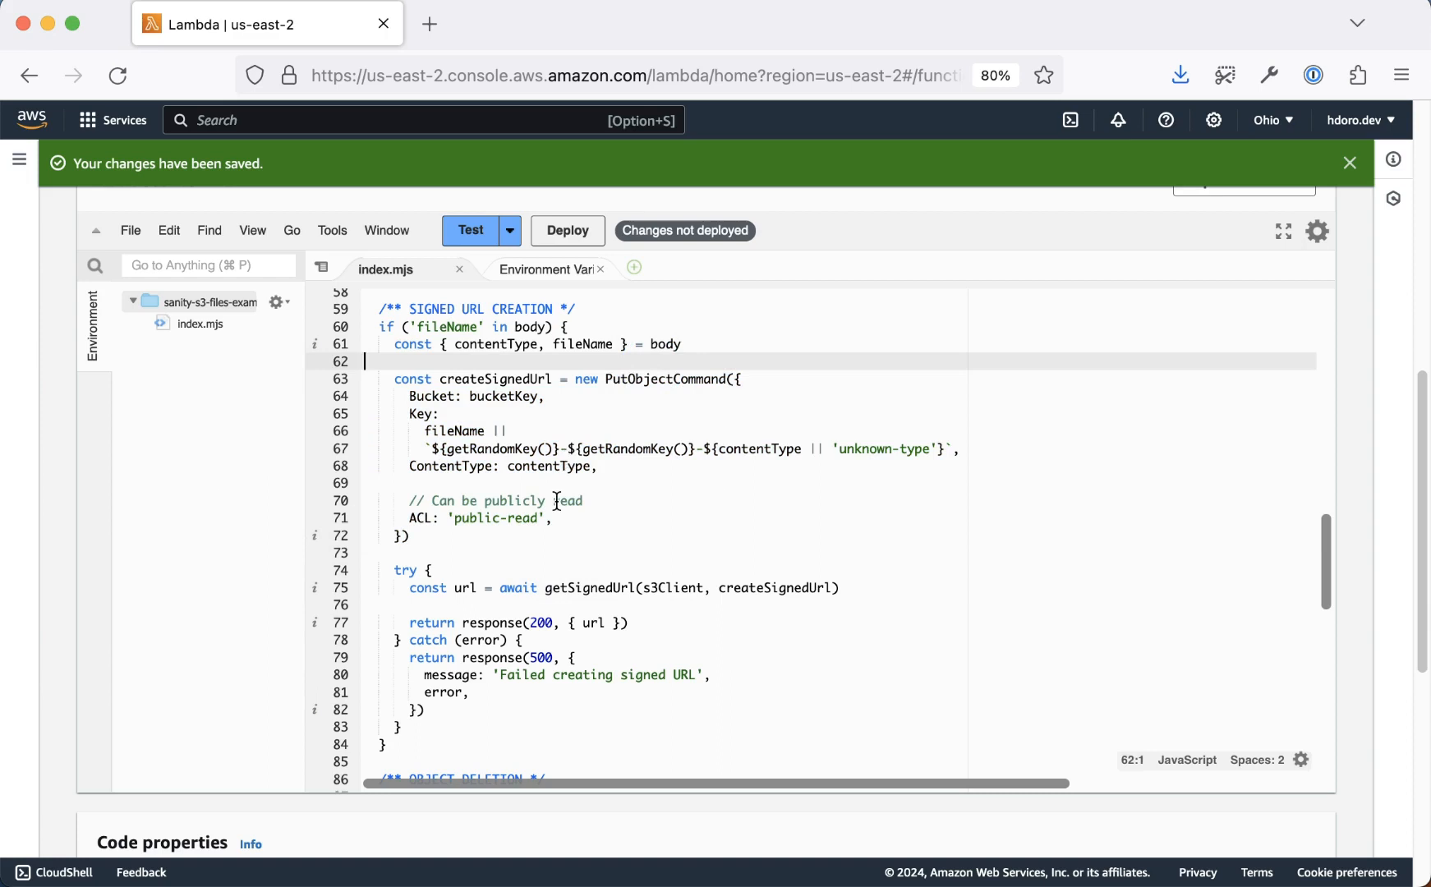
scroll(557, 501, down, 5)
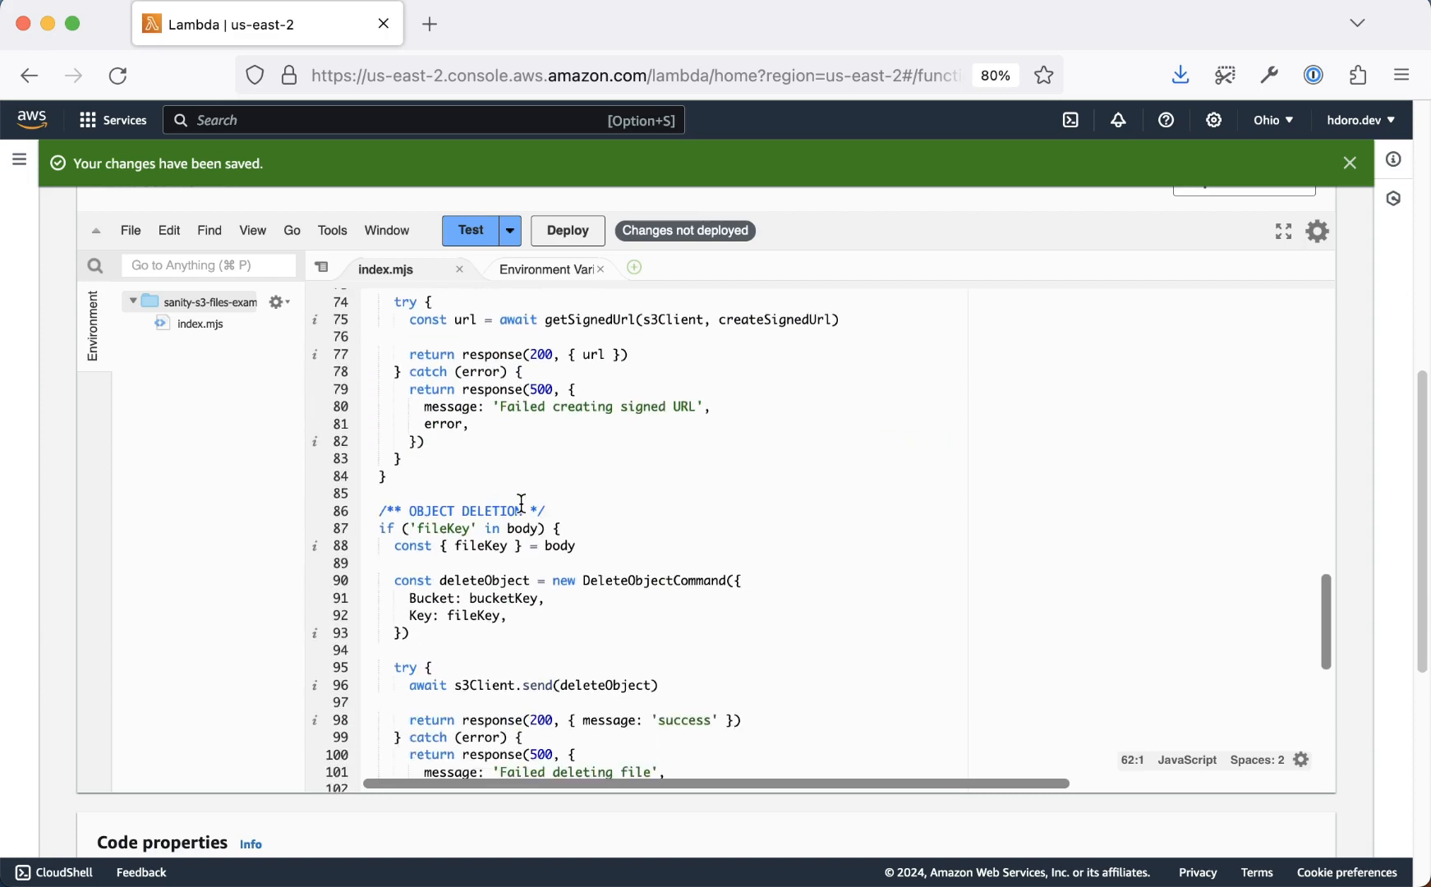
scroll(522, 503, down, 7)
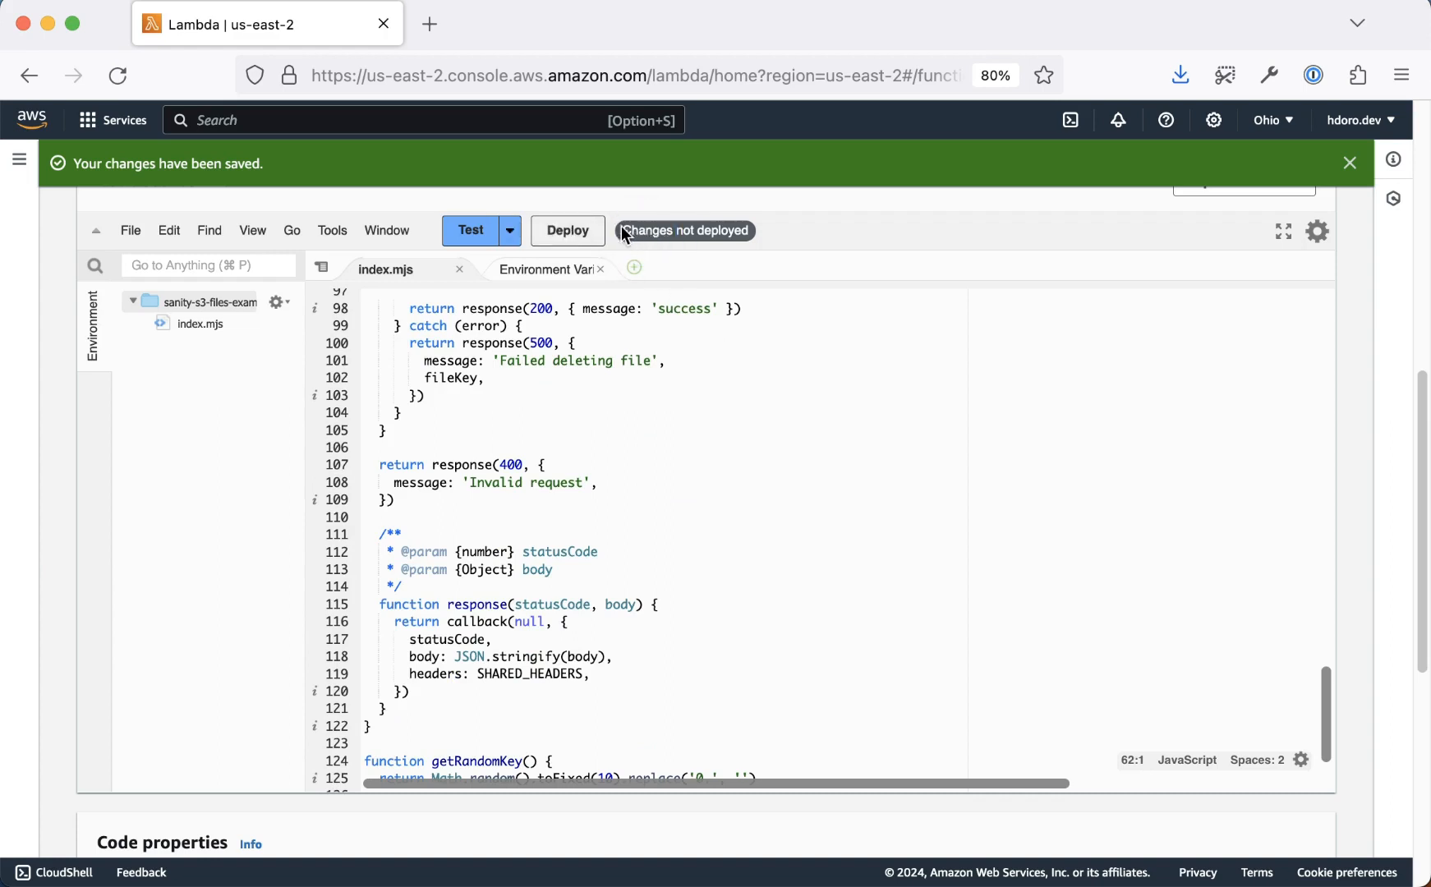
Deploy the new function code and invoke it with an unsaved test event based on the hello-world template
click(578, 230)
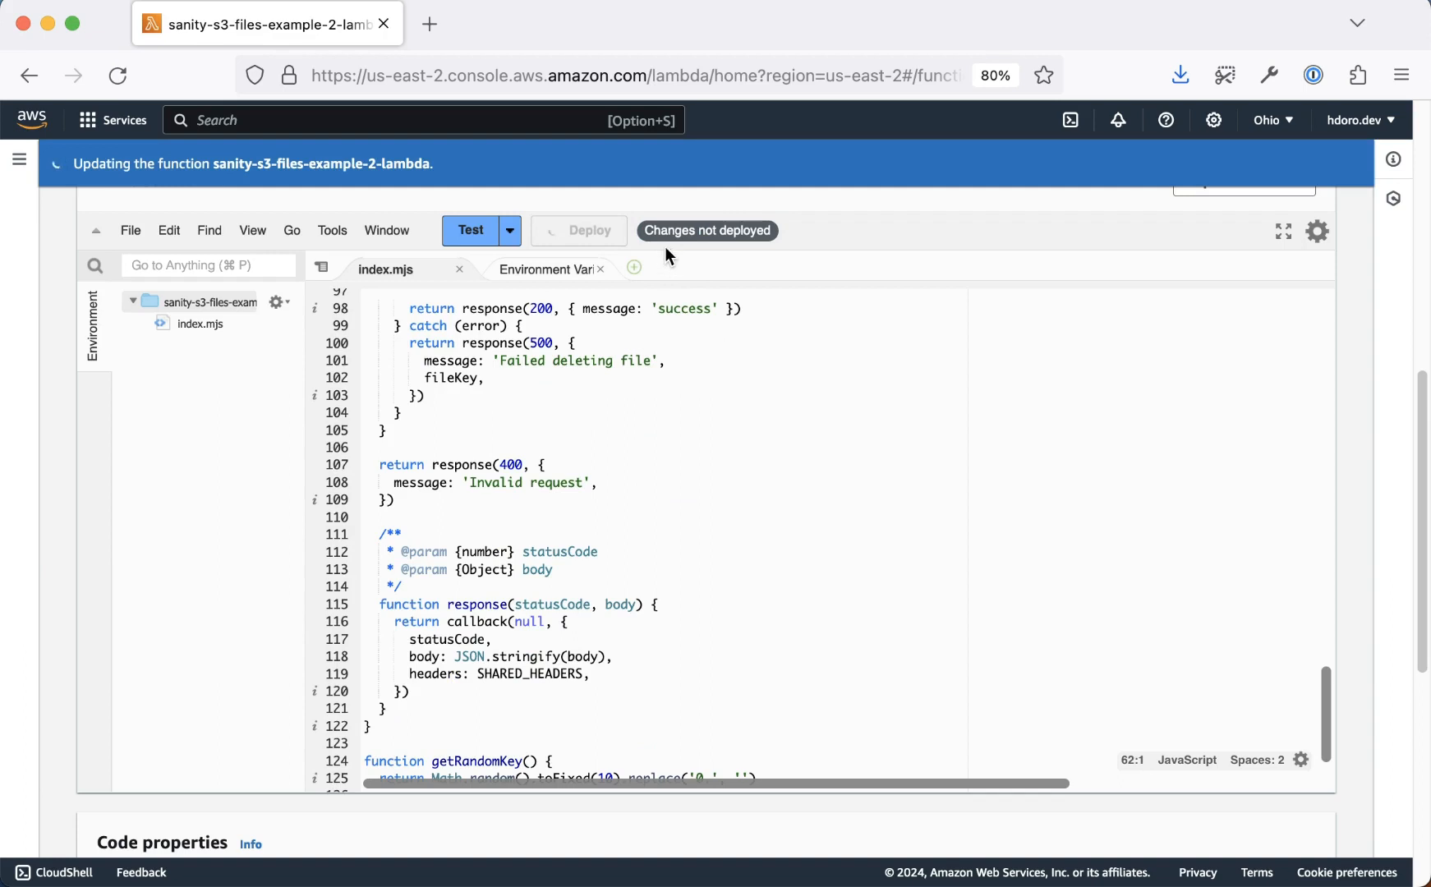
scroll(703, 239, up, 5)
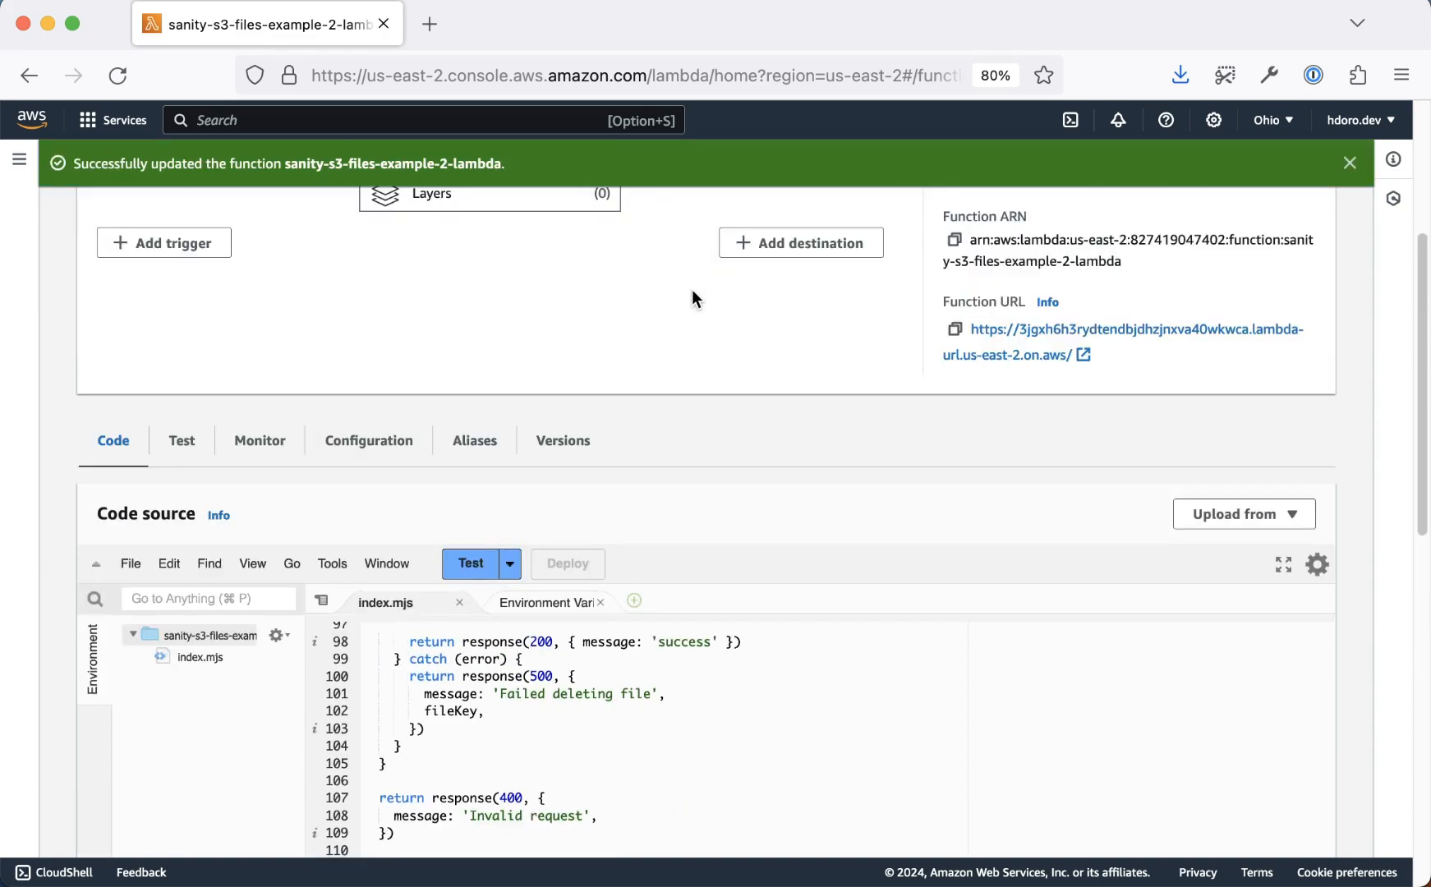
click(471, 563)
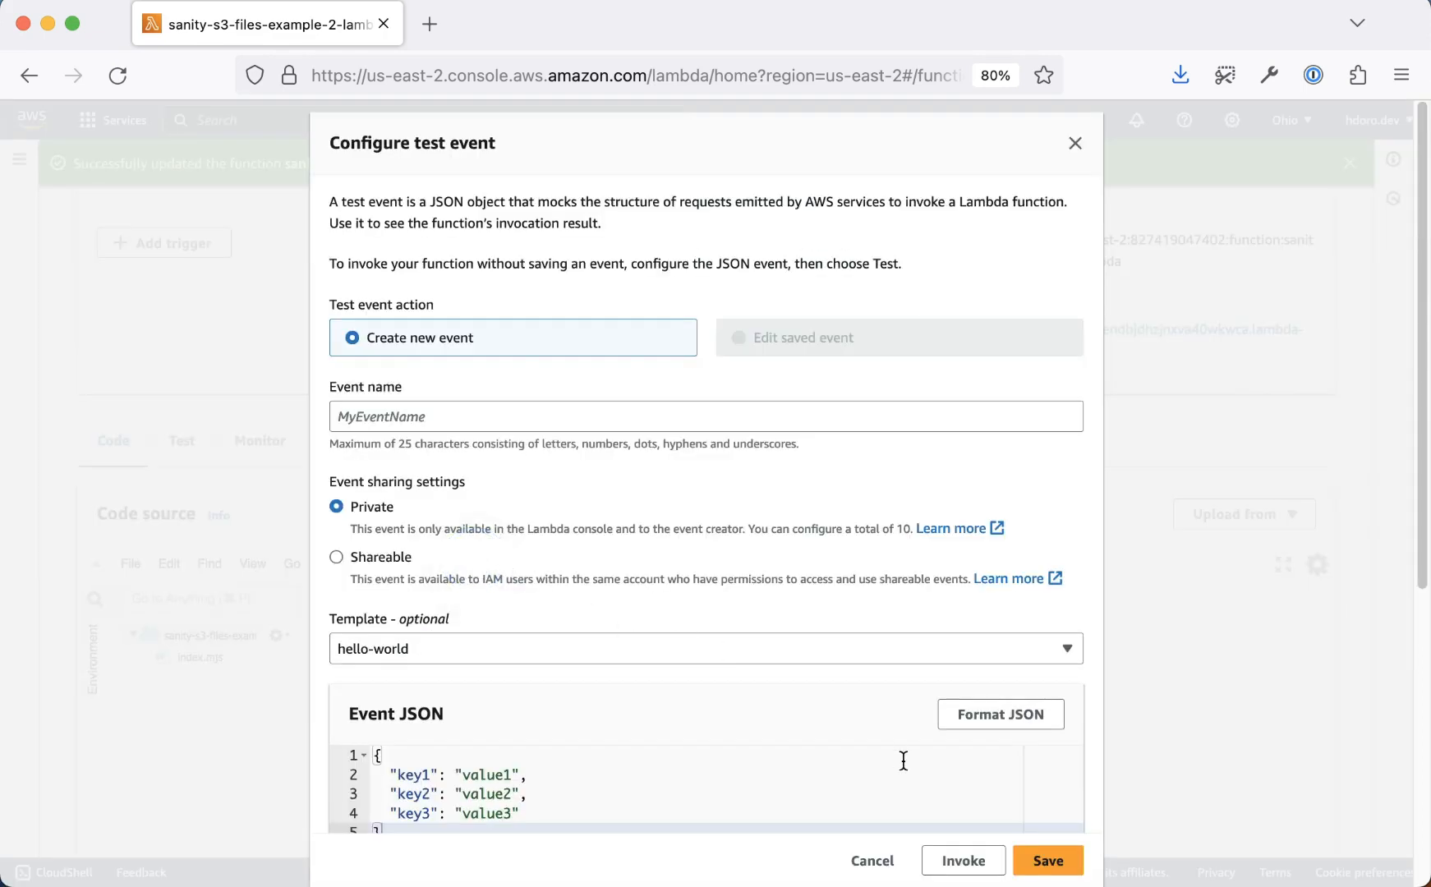
scroll(899, 756, down, 3)
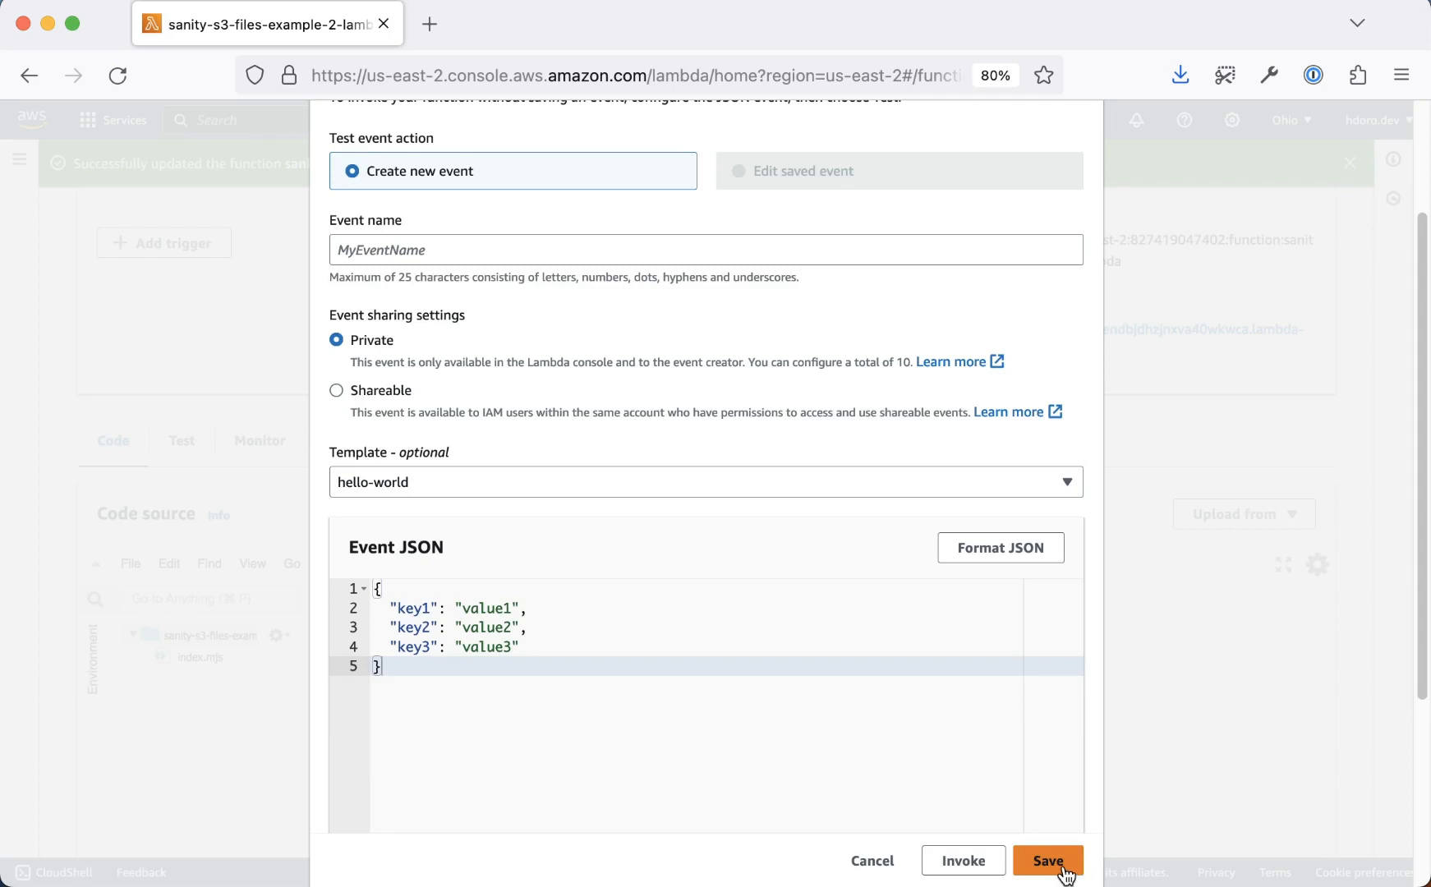
click(957, 861)
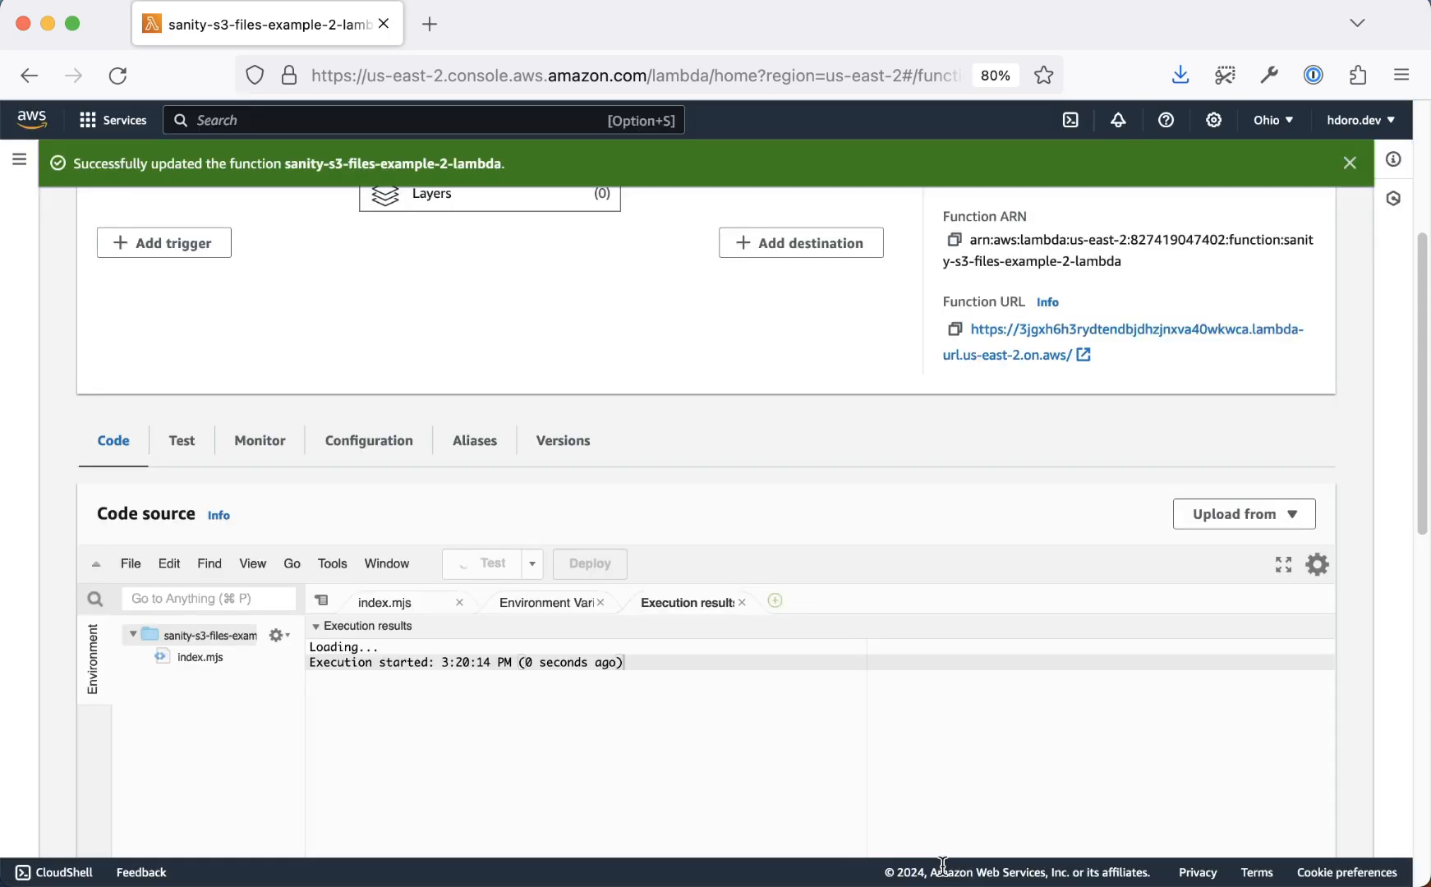
scroll(620, 606, down, 3)
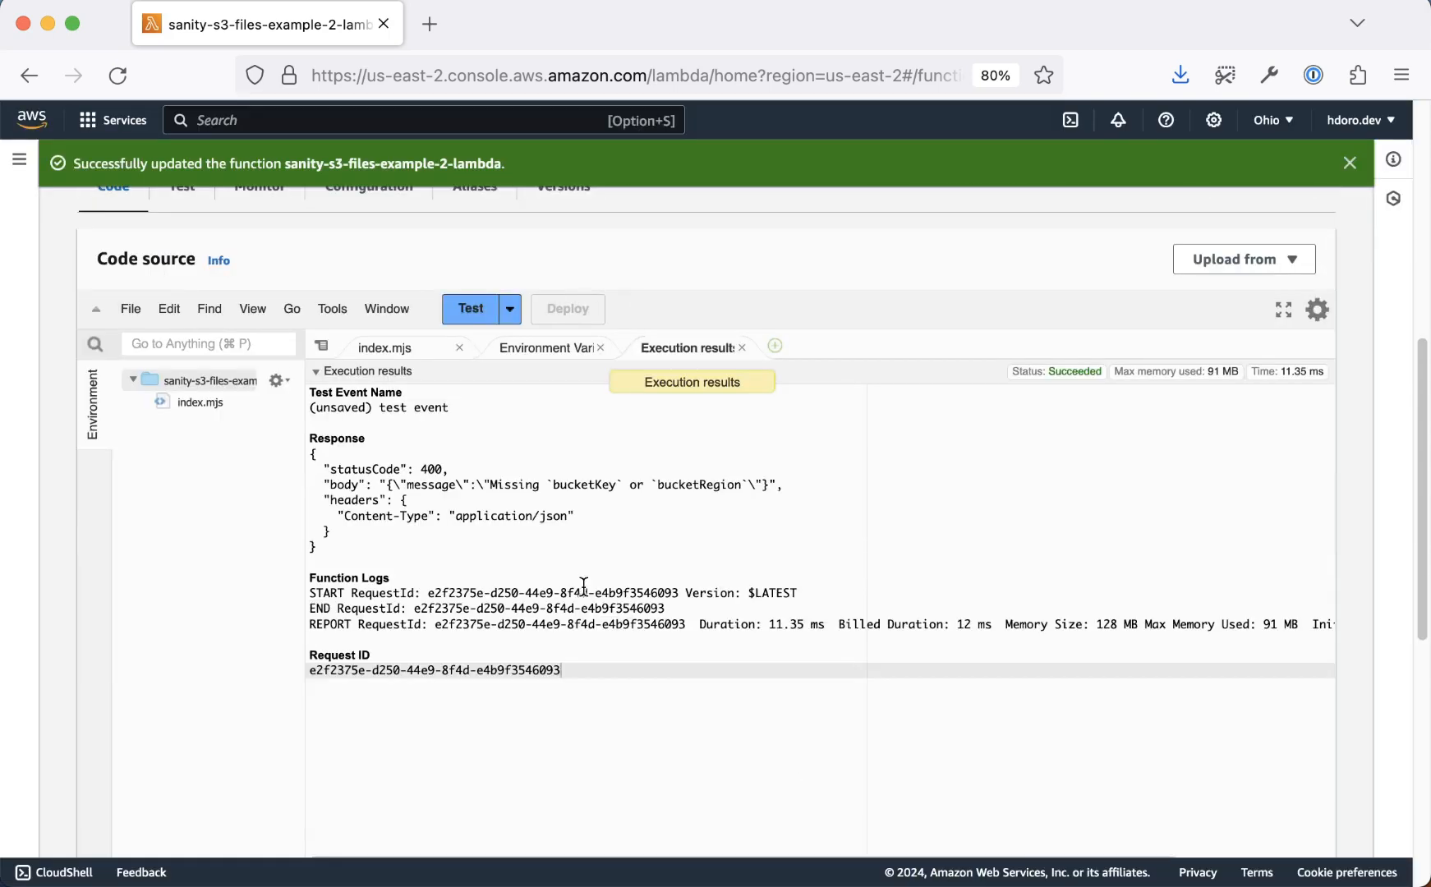
click(567, 495)
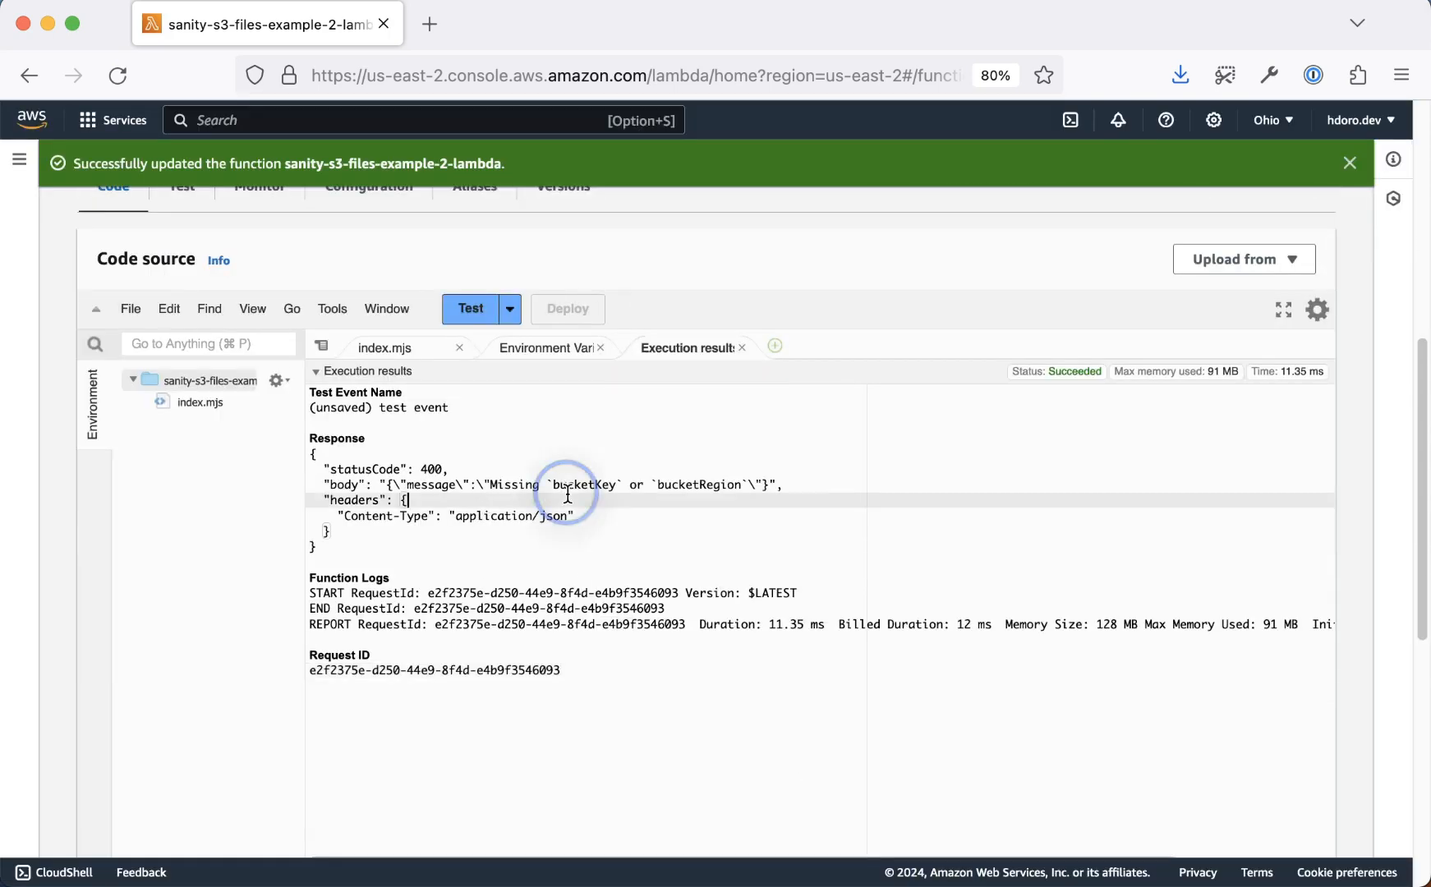
click(511, 310)
click(496, 344)
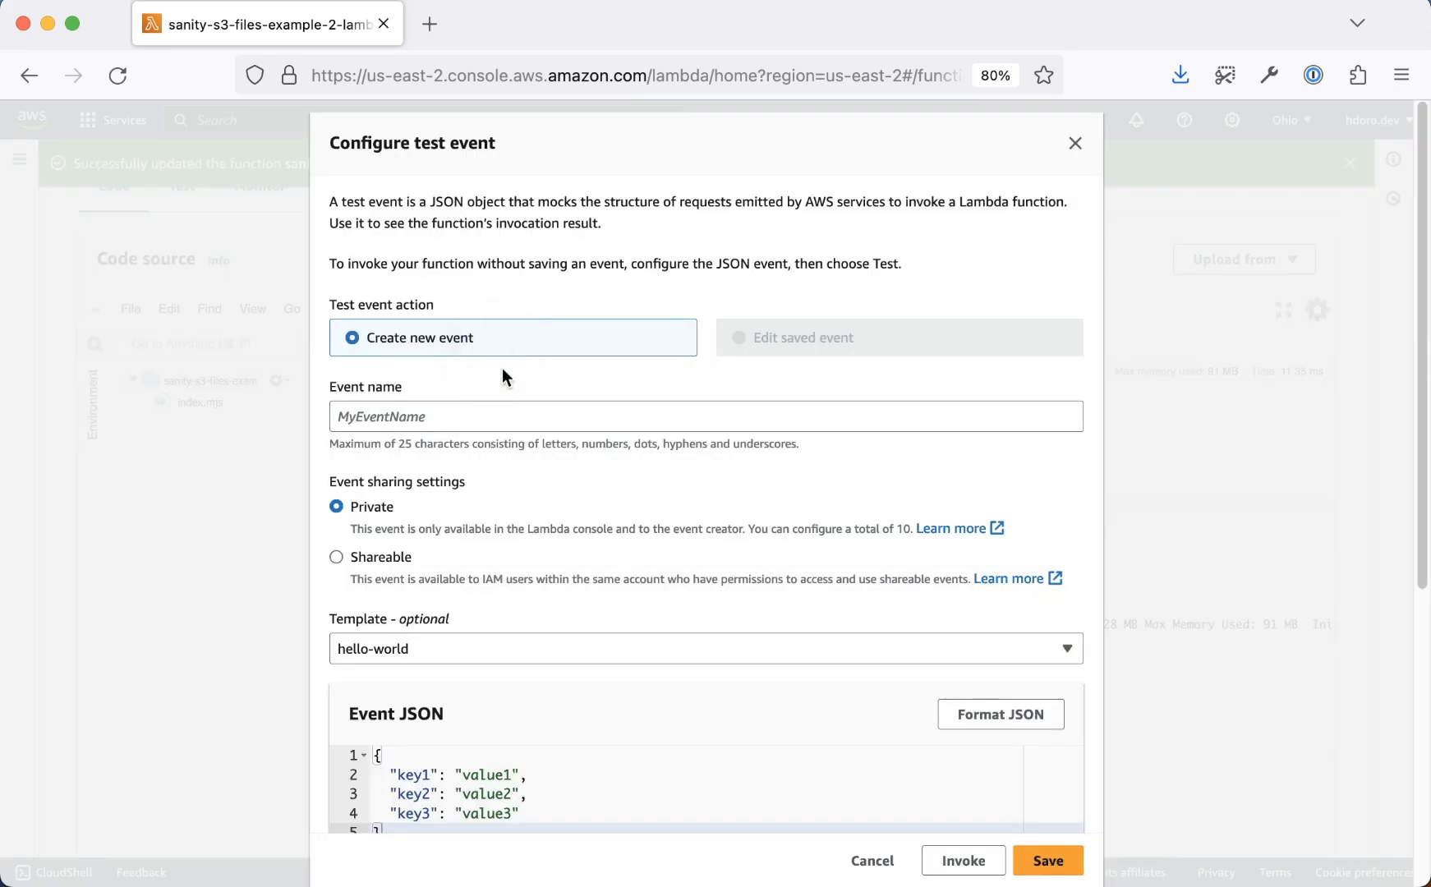
scroll(482, 821, down, 3)
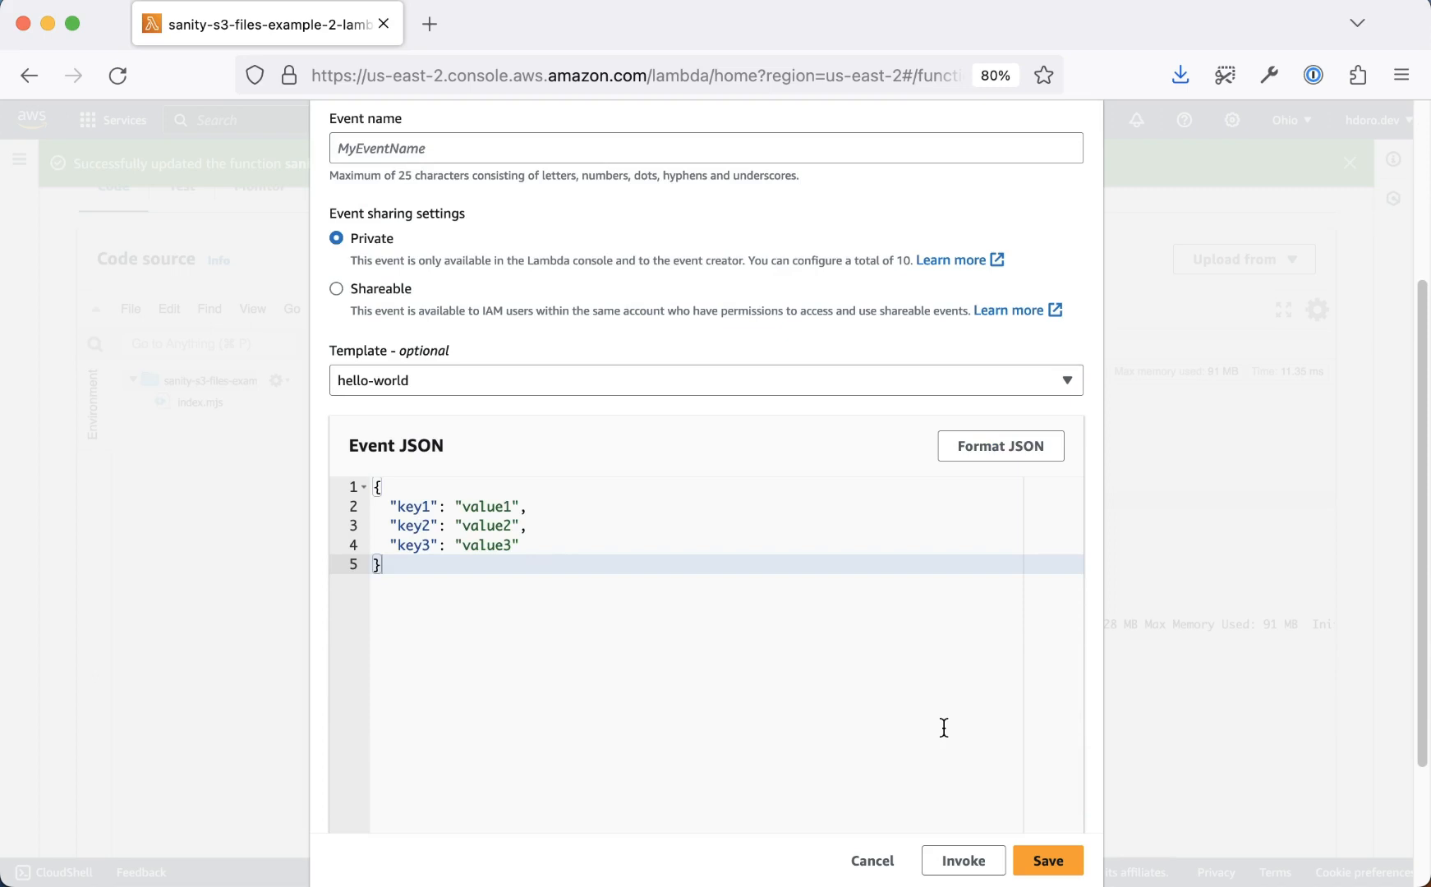
scroll(478, 148, up, 3)
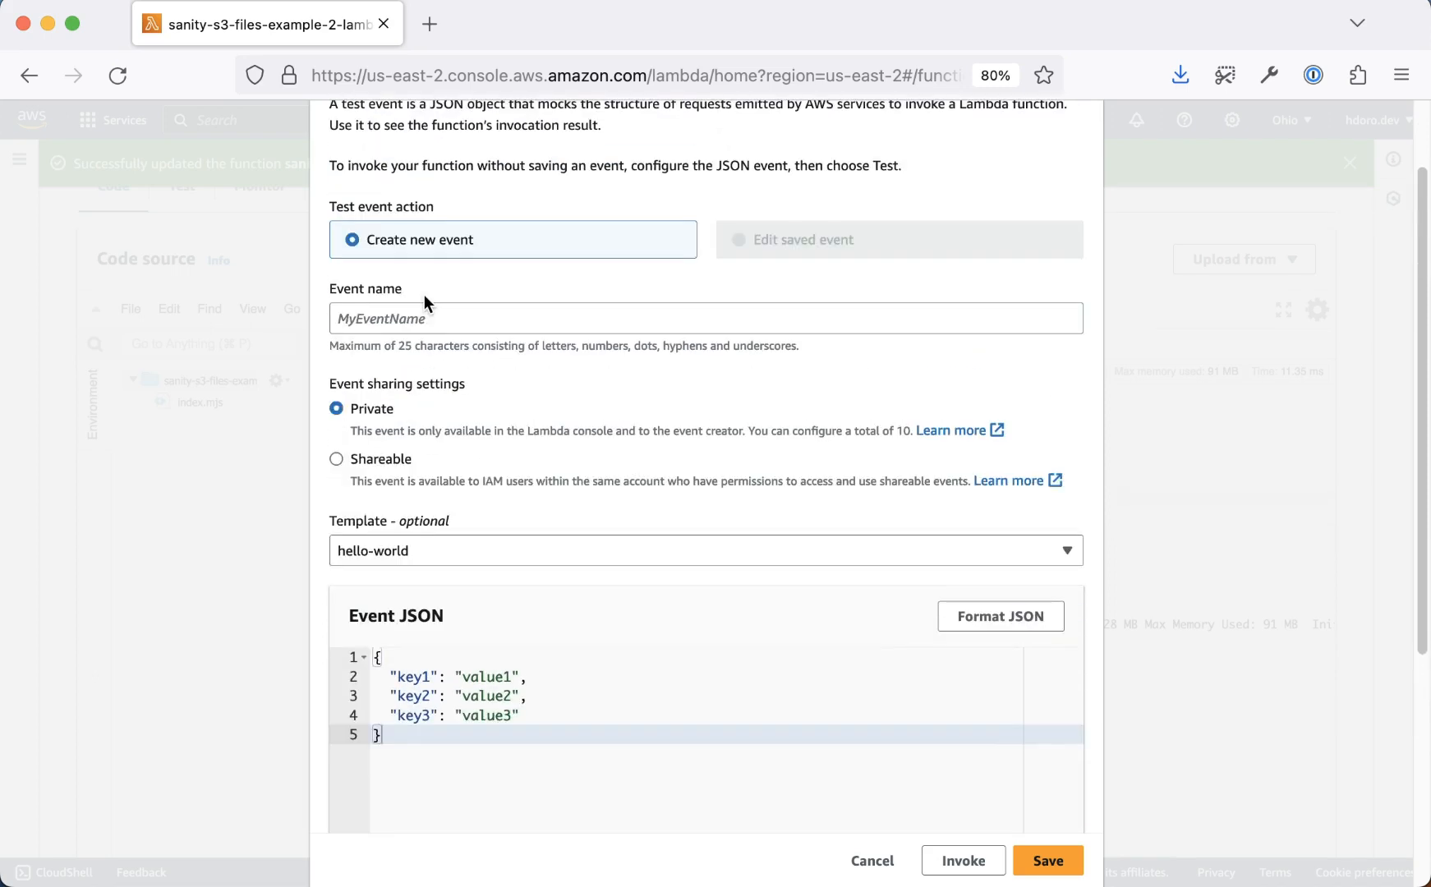
scroll(424, 294, up, 2)
click(862, 854)
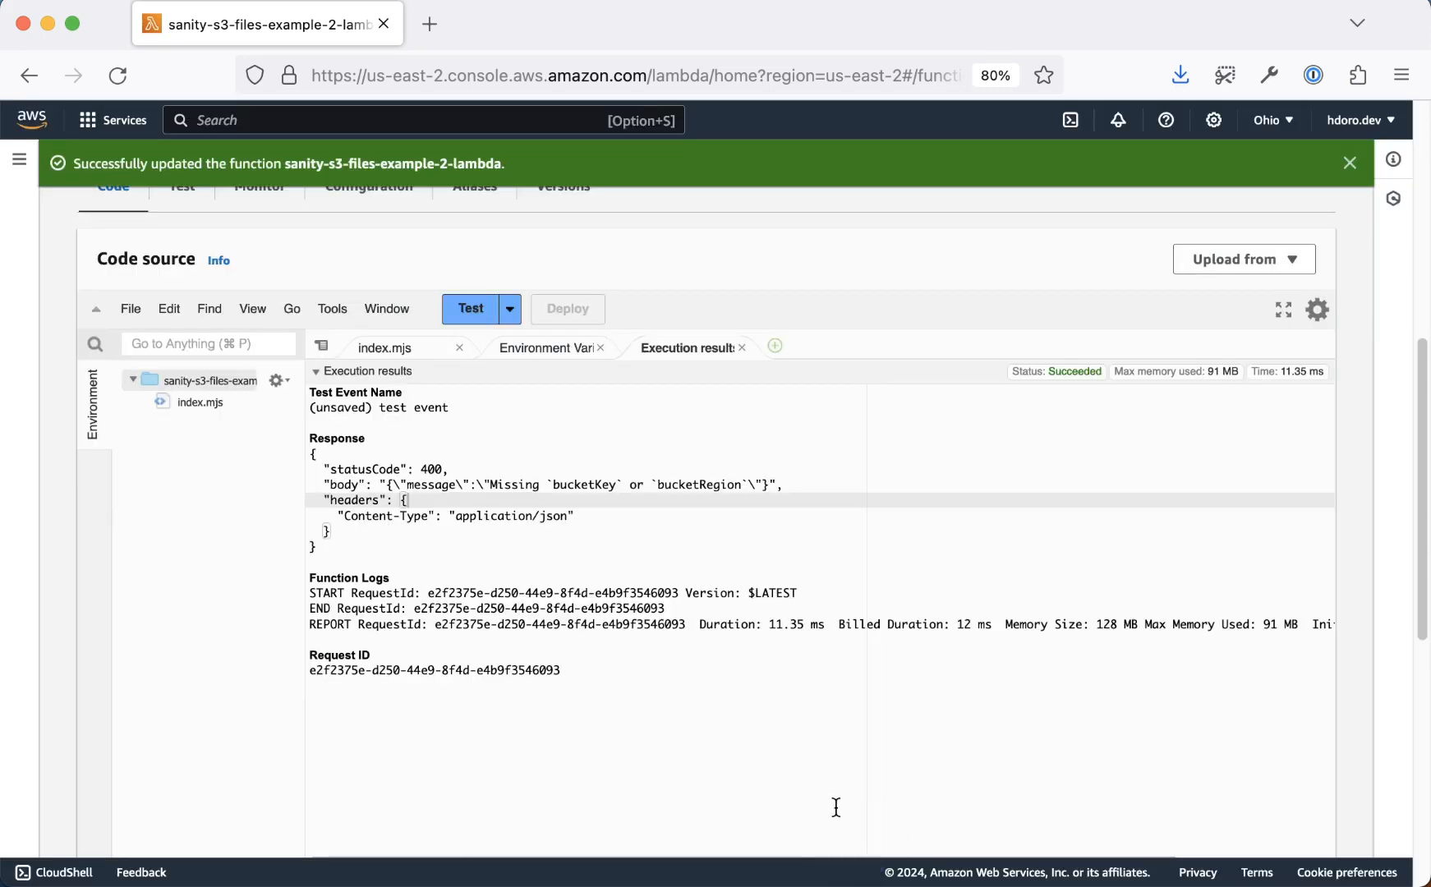
scroll(802, 668, up, 7)
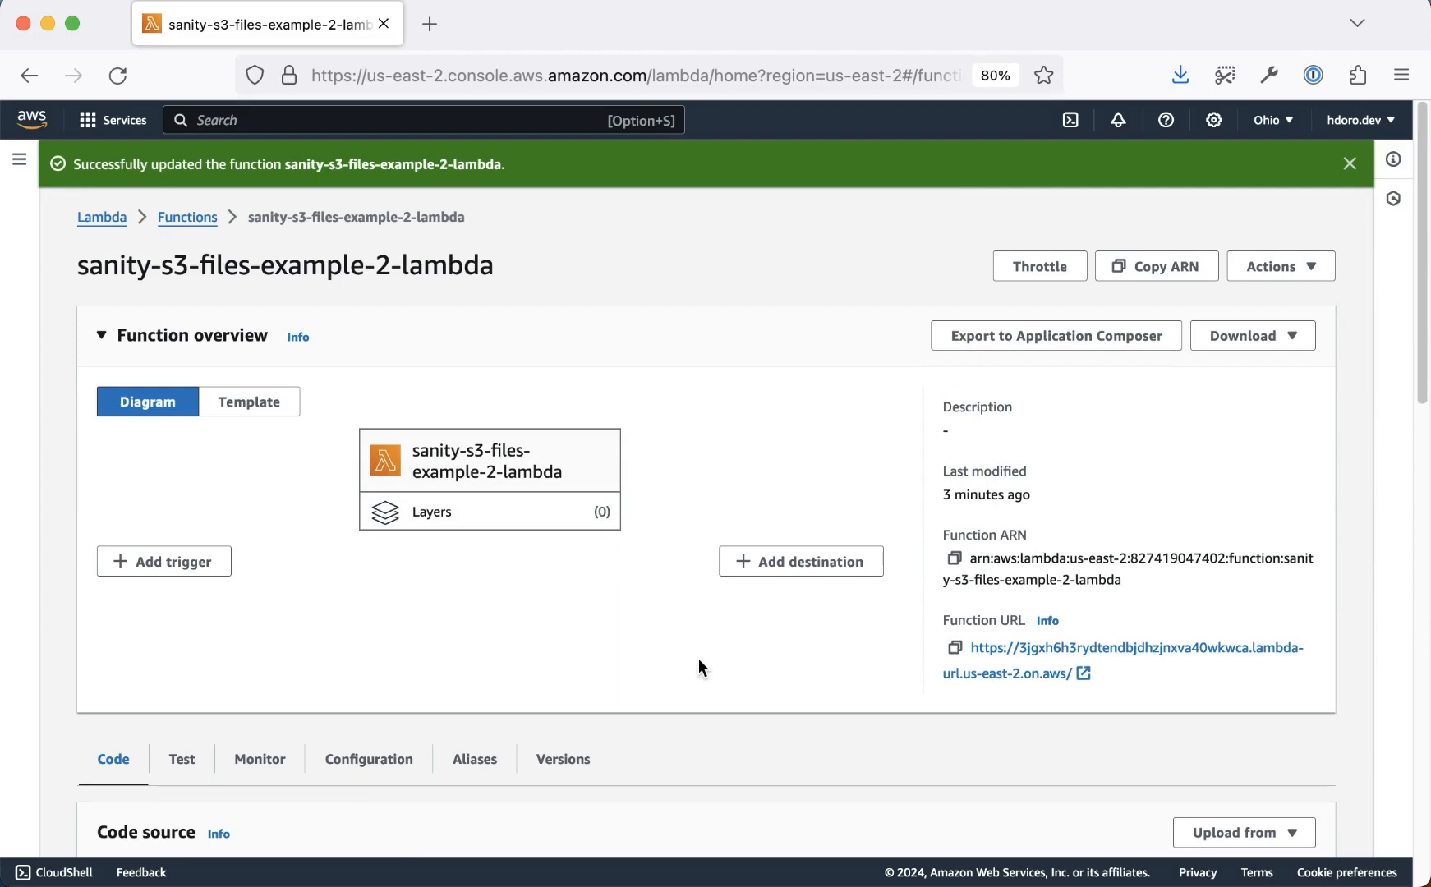
scroll(699, 659, down, 5)
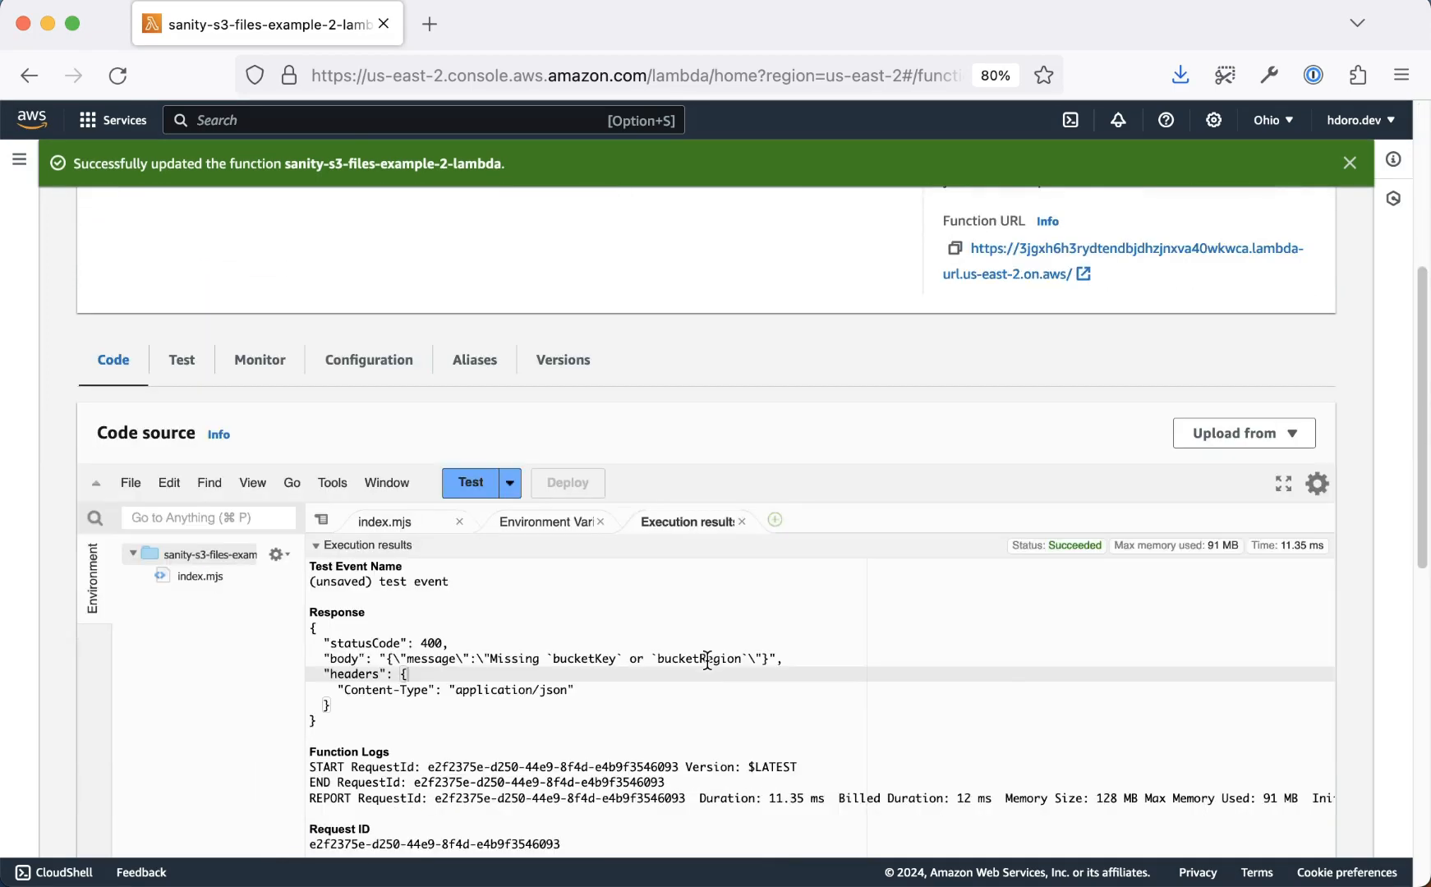
scroll(706, 660, up, 1)
Switch to VS Code, open the most recent POST request to the Lambda URL in Thunder Client and send it
key(super+Tab)
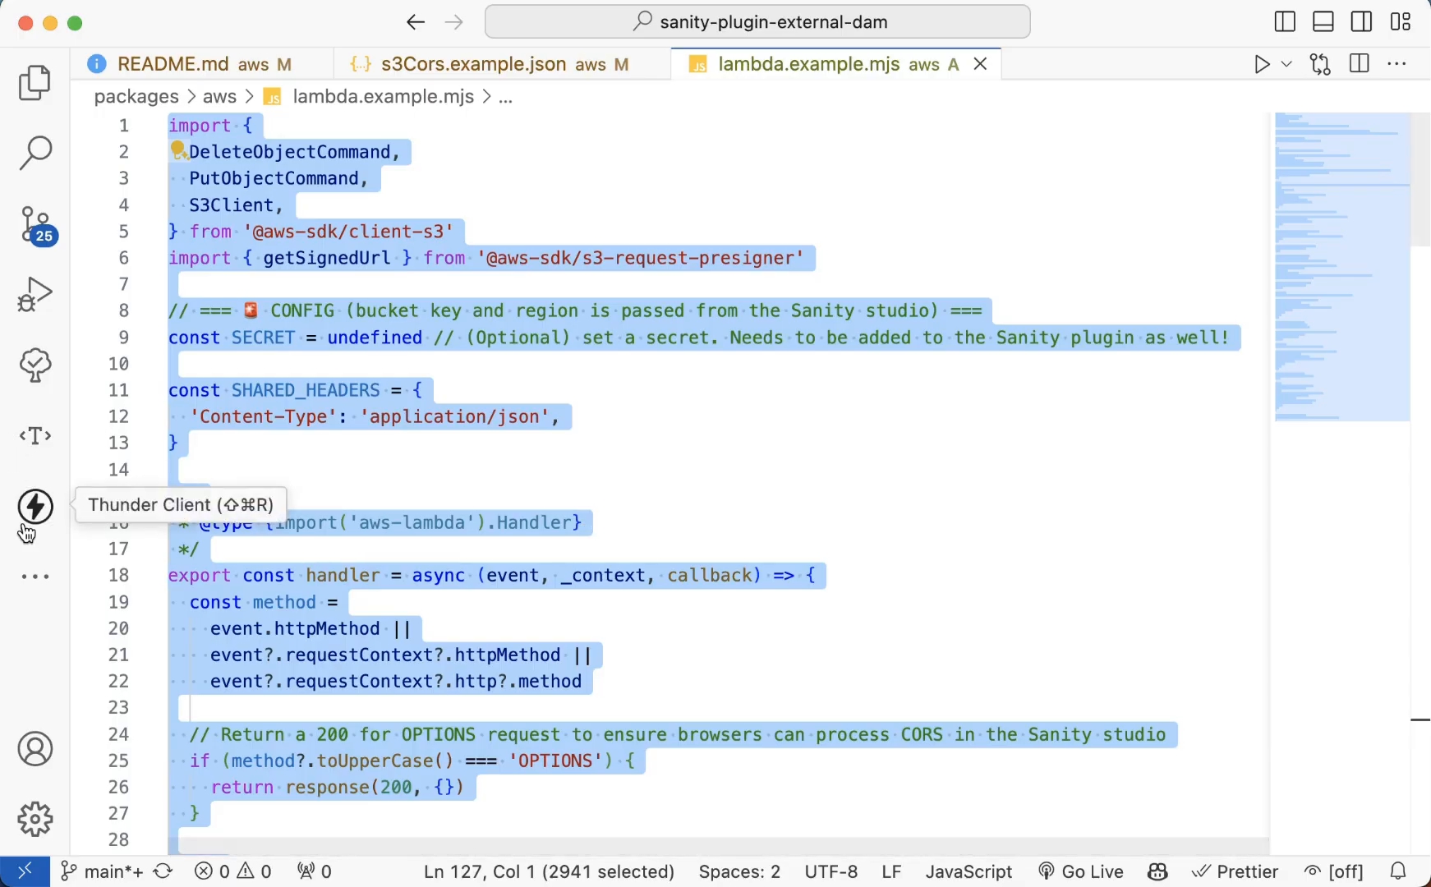
click(27, 530)
click(166, 384)
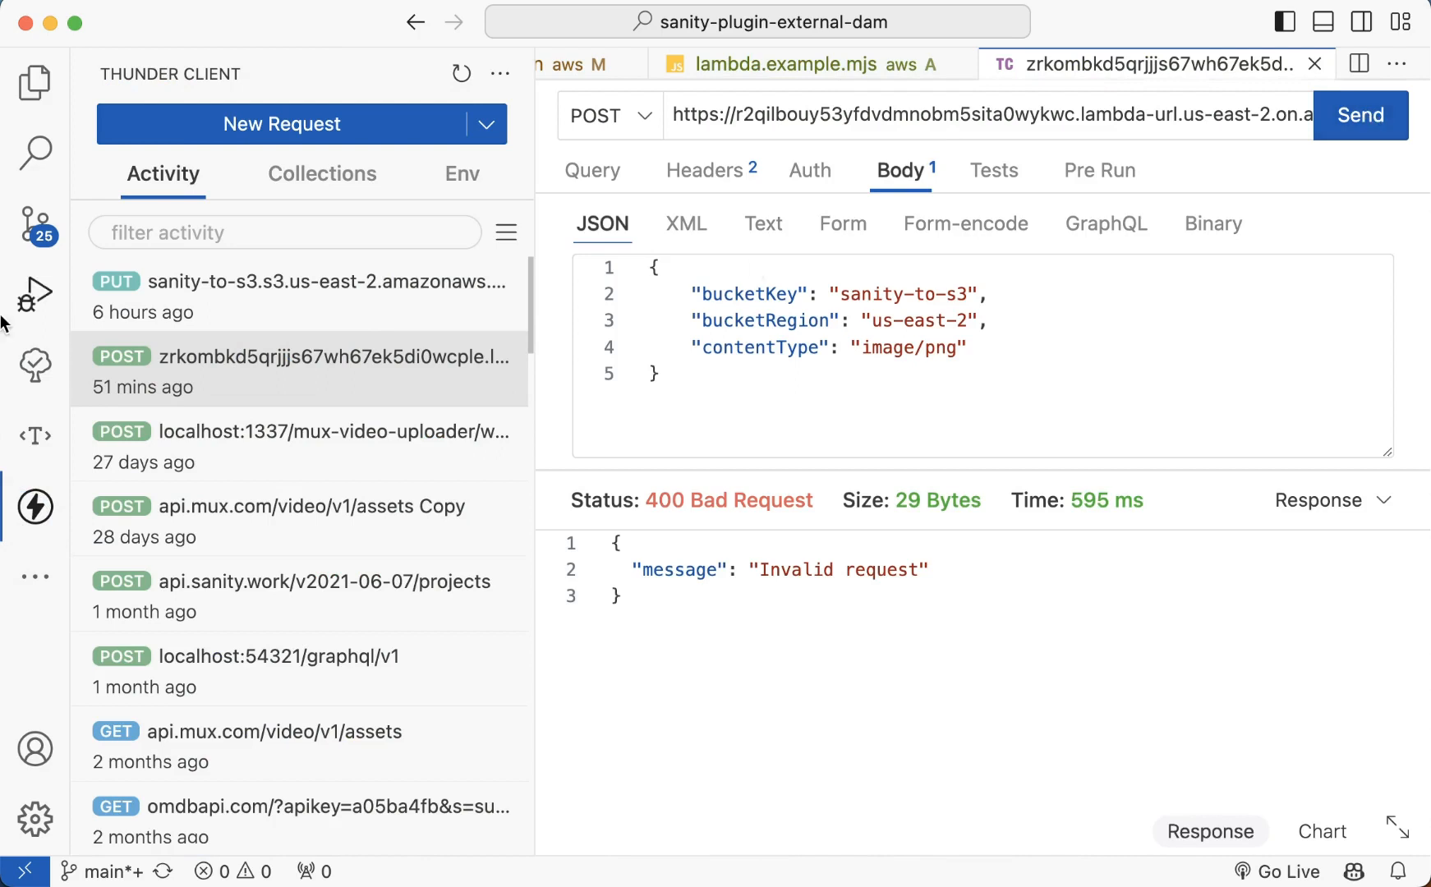
click(1367, 120)
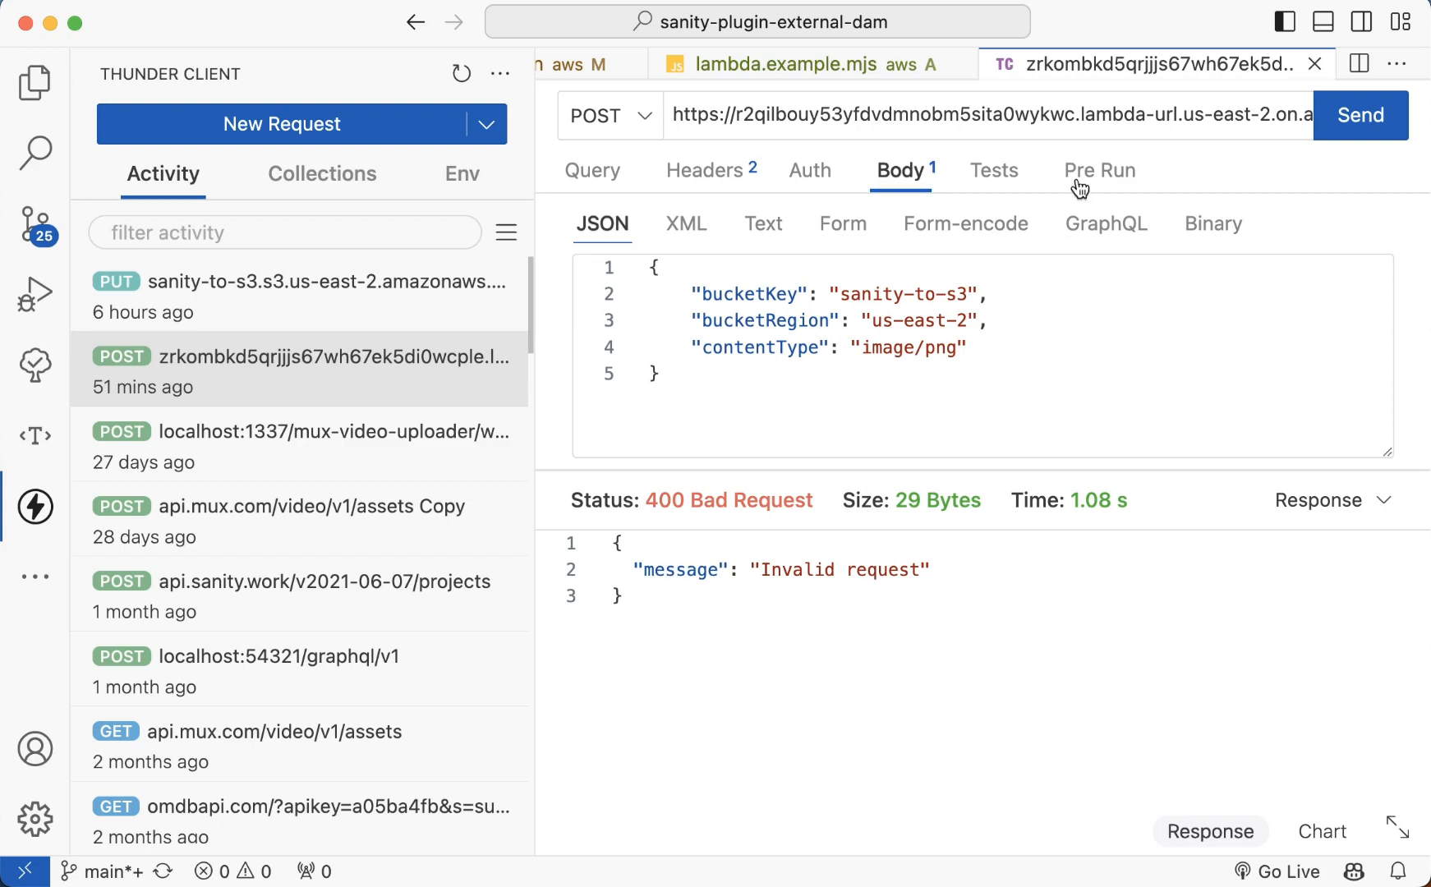
Add "fileName": "file.png" below bucketRegion in the JSON request body and send the request again
click(1036, 338)
key(Up)
key(End)
key(Return)
text("fileName")
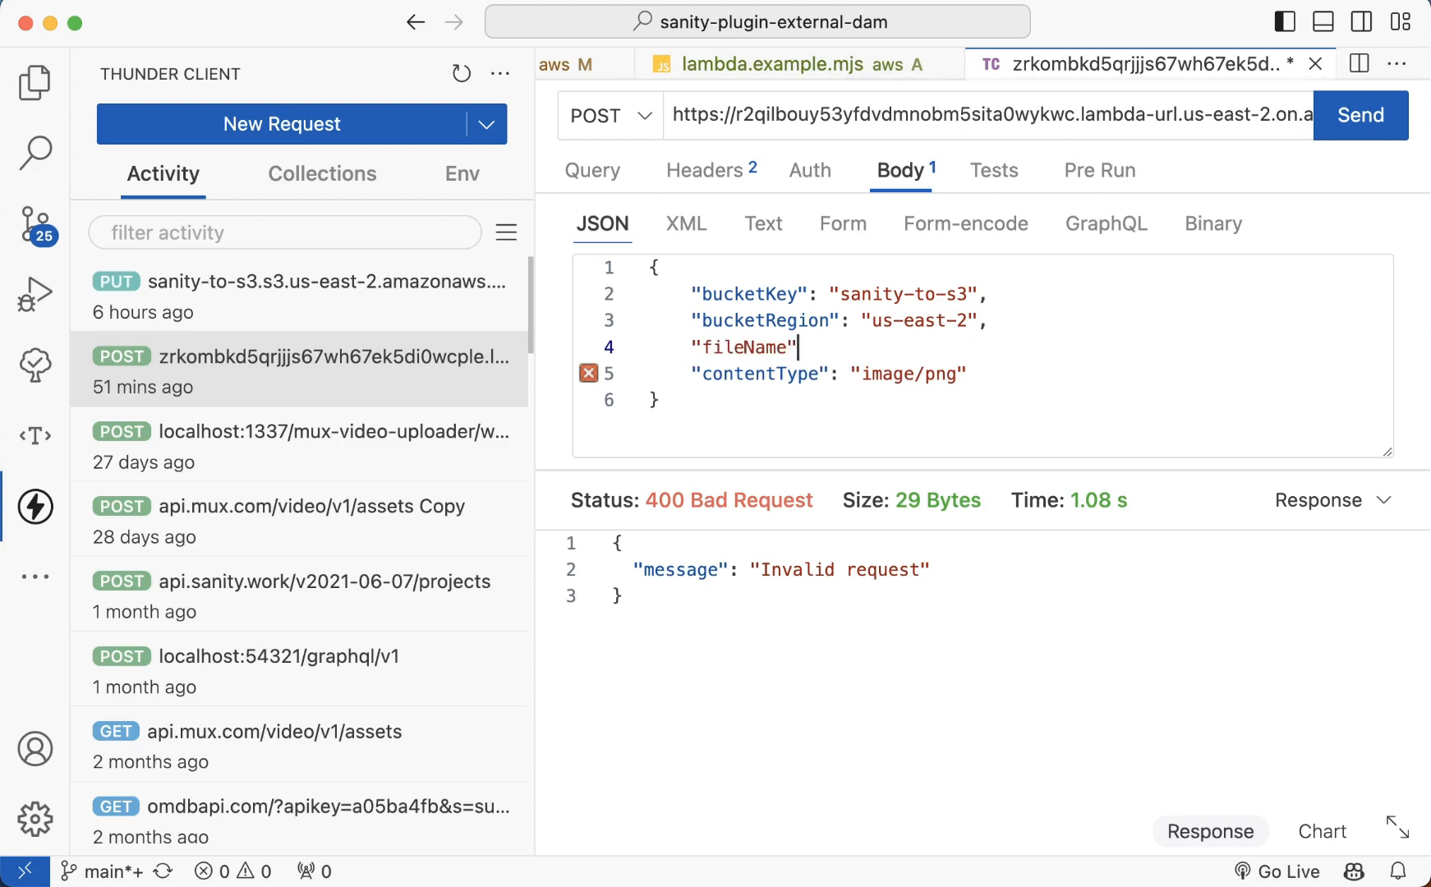
text(: "file.png",)
key(super+Return)
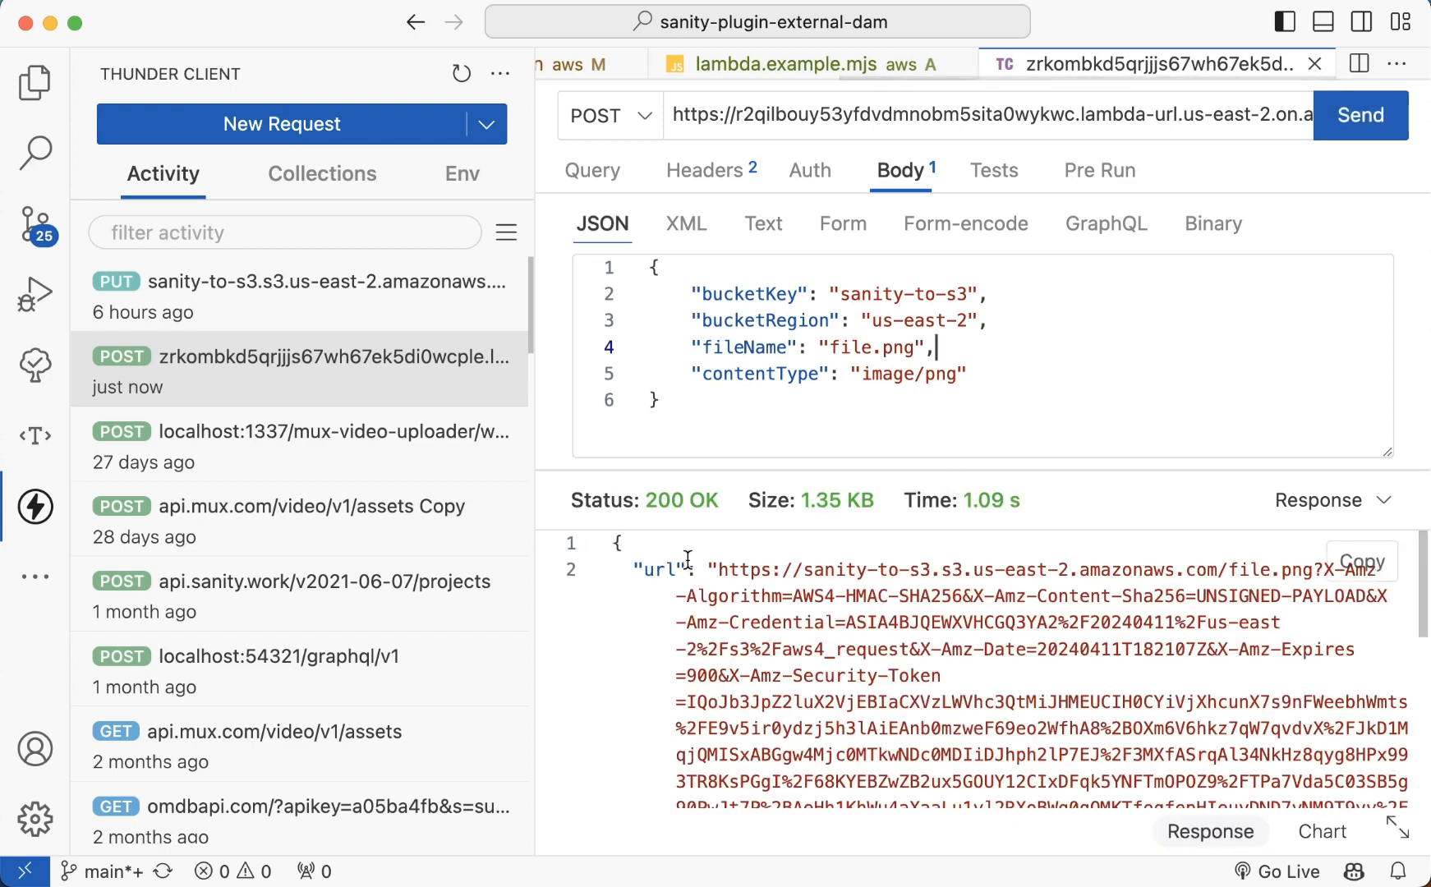
Inspect the signed URL in the response and the fields of the JSON request body
drag(717, 567, 771, 754)
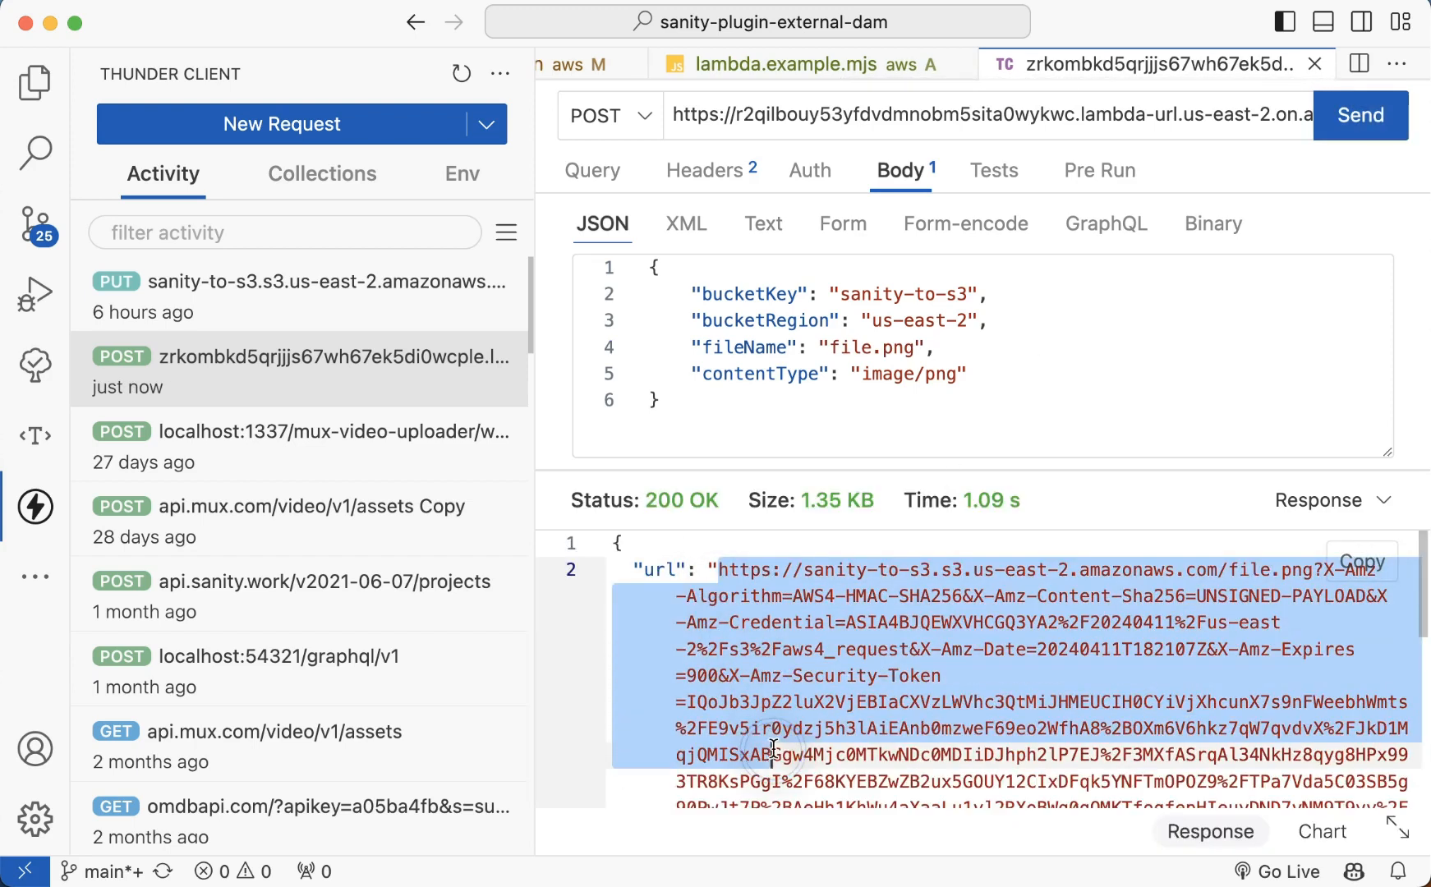
scroll(773, 736, down, 2)
click(861, 349)
drag(655, 267, 677, 406)
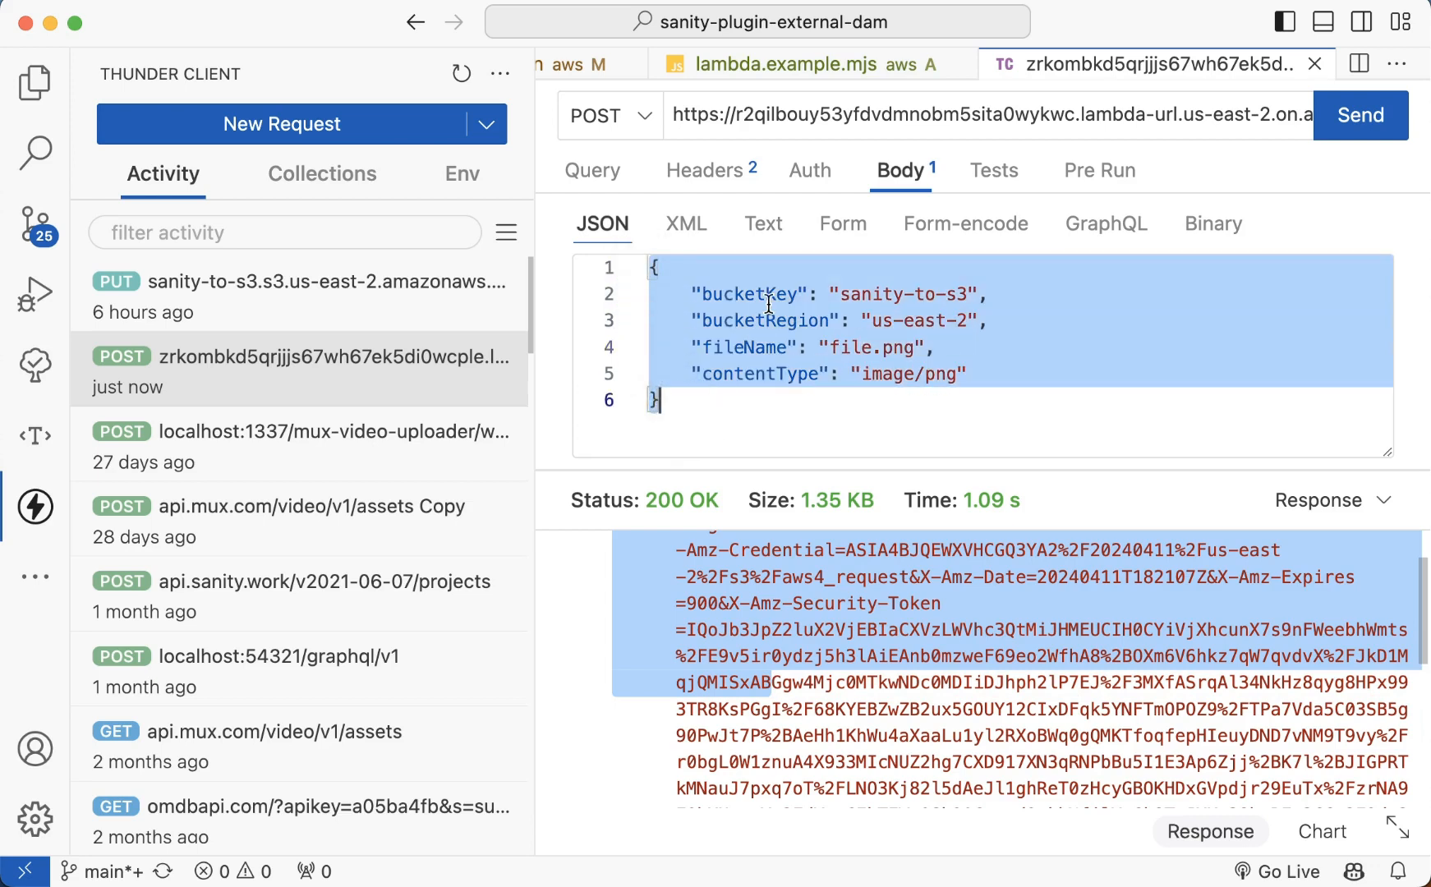
Switch to the AWS Lambda console in the browser and copy the function URL of sanity-s3-files-example-2-lambda
key(super+Tab)
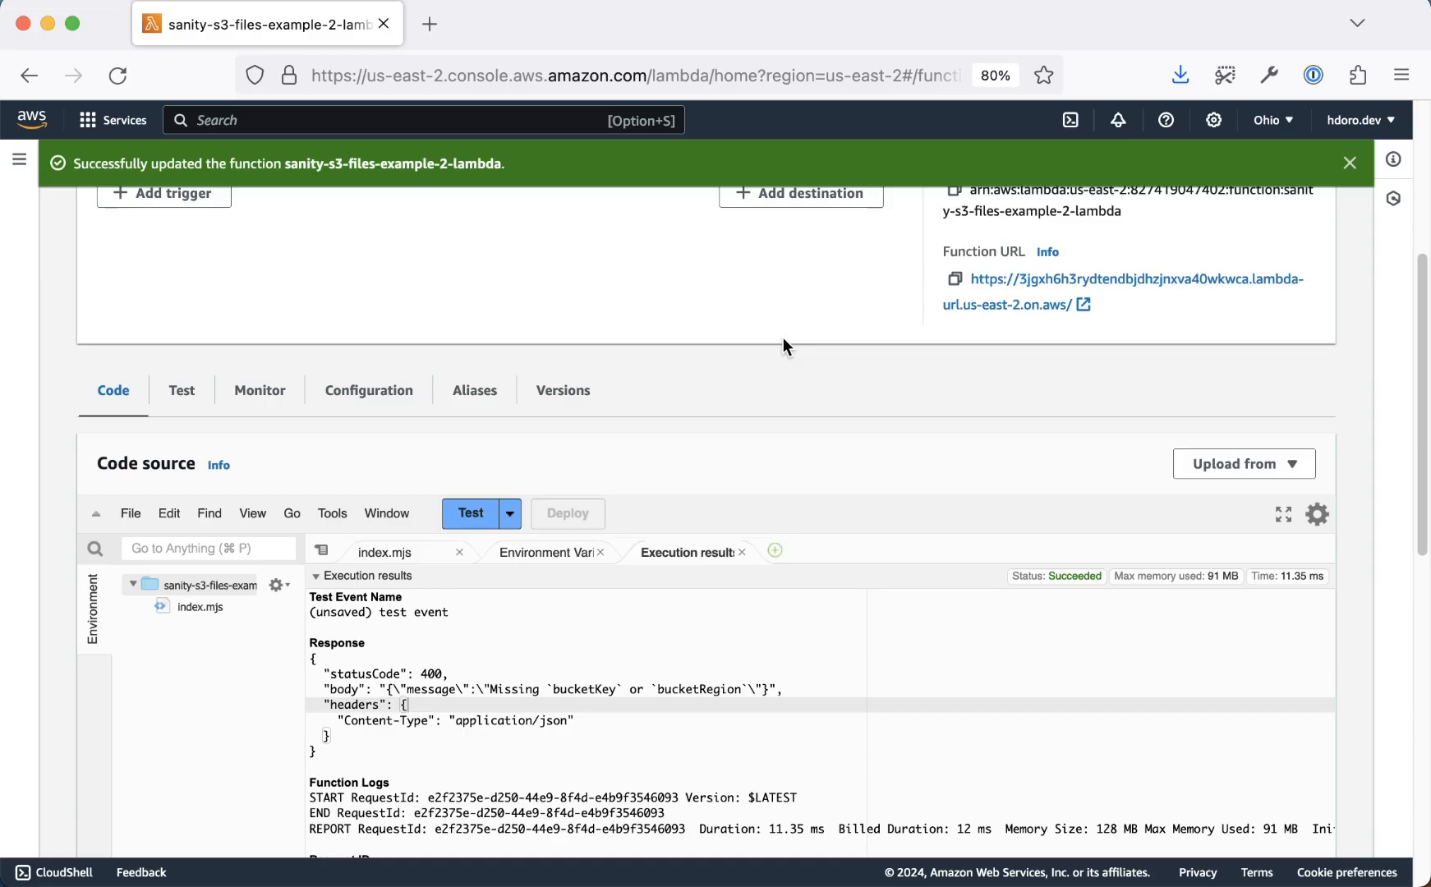
scroll(616, 583, up, 5)
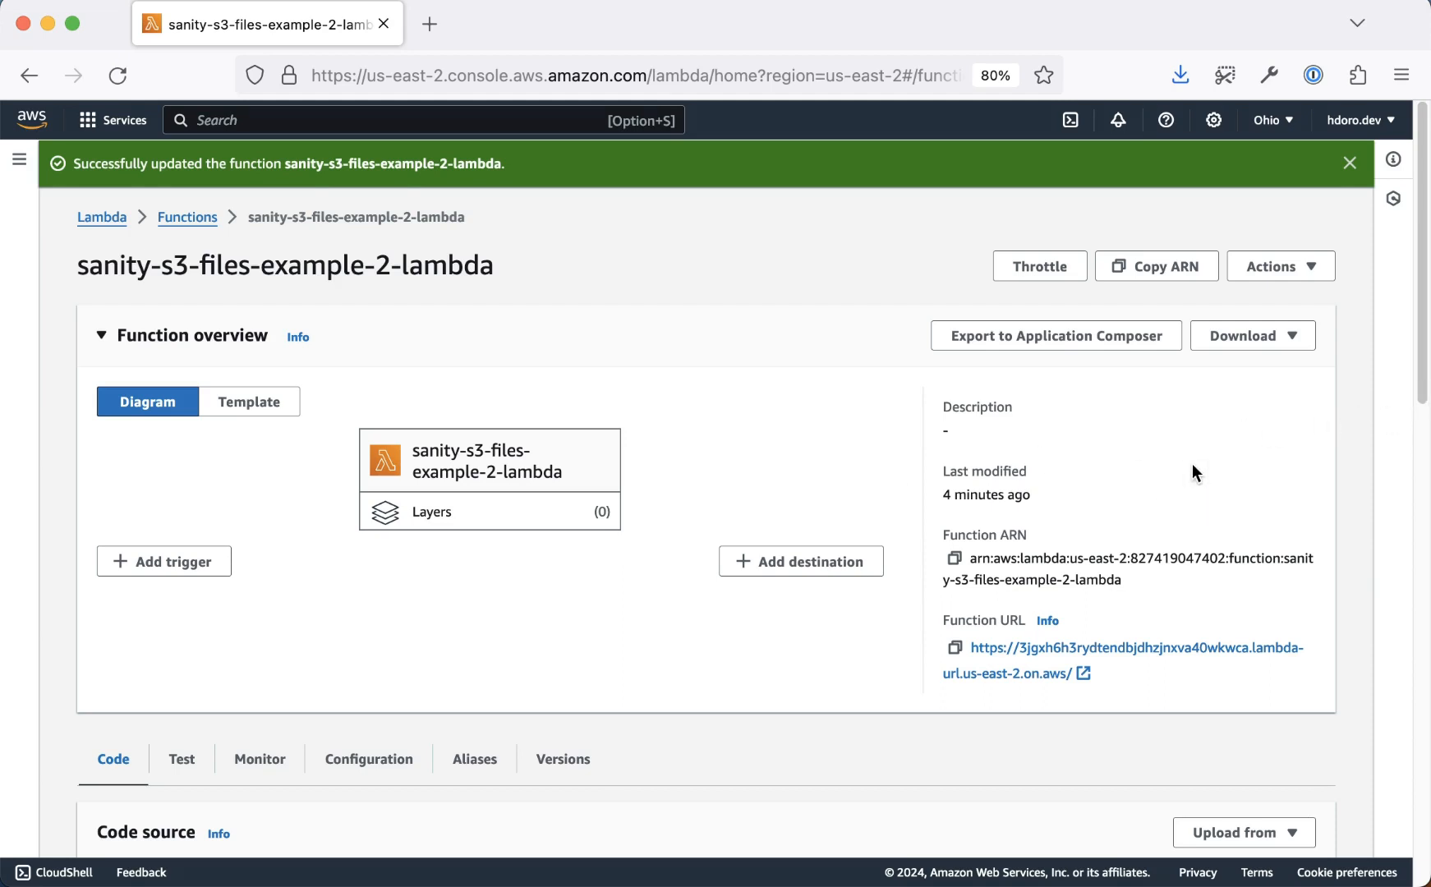
click(953, 647)
click(815, 479)
Switch to VS Code and open the test-studio project's sanity.config.js file
key(super+Tab)
key(super+p)
text(sanity)
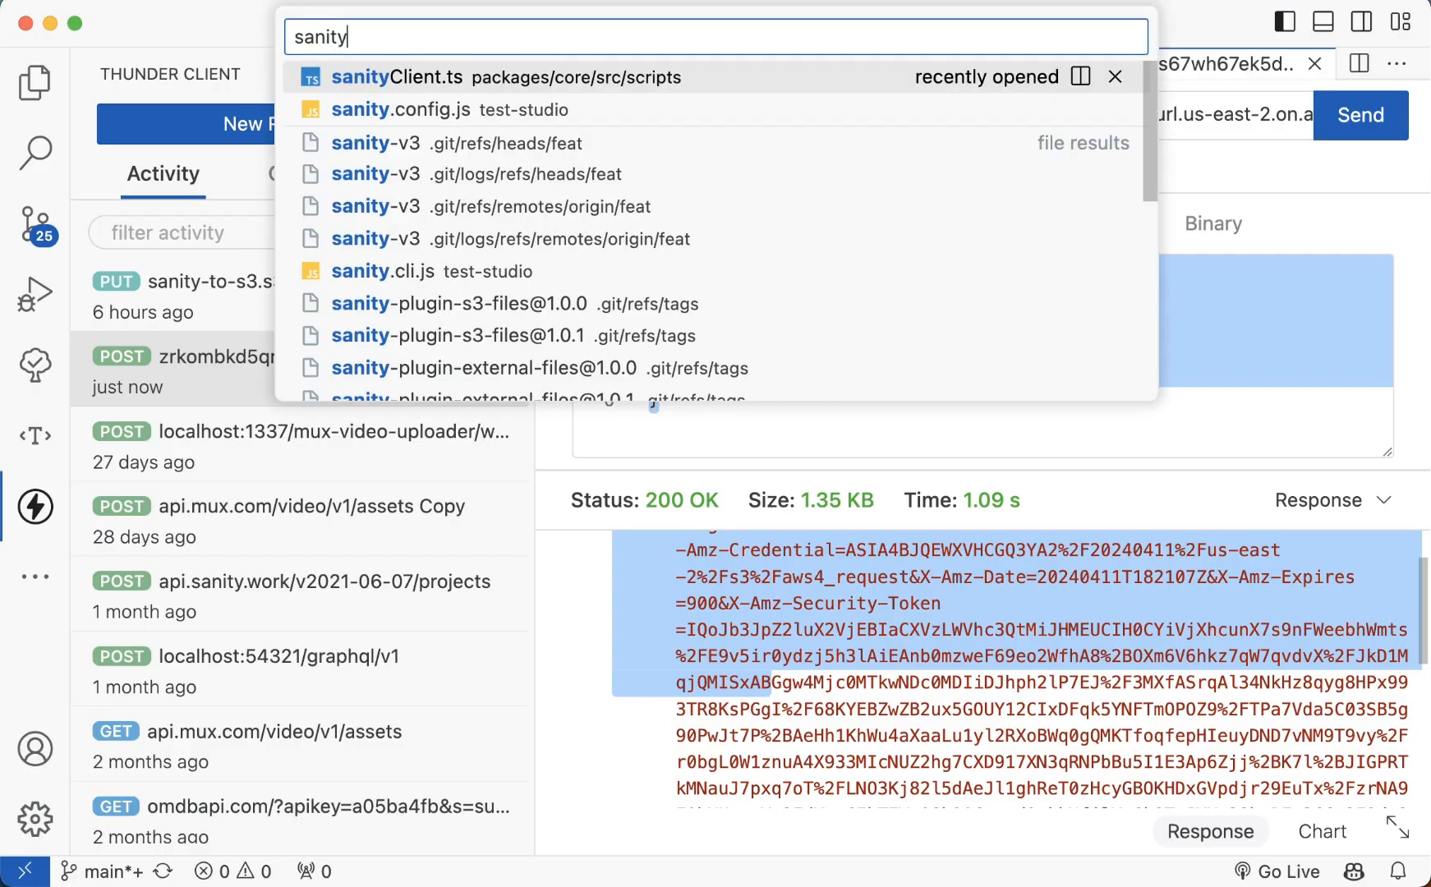
key(Down)
key(Return)
Review the s3Files plugin's credentials, including the bucket key, region and endpoint entries, in sanity.config.js
scroll(682, 434, down, 5)
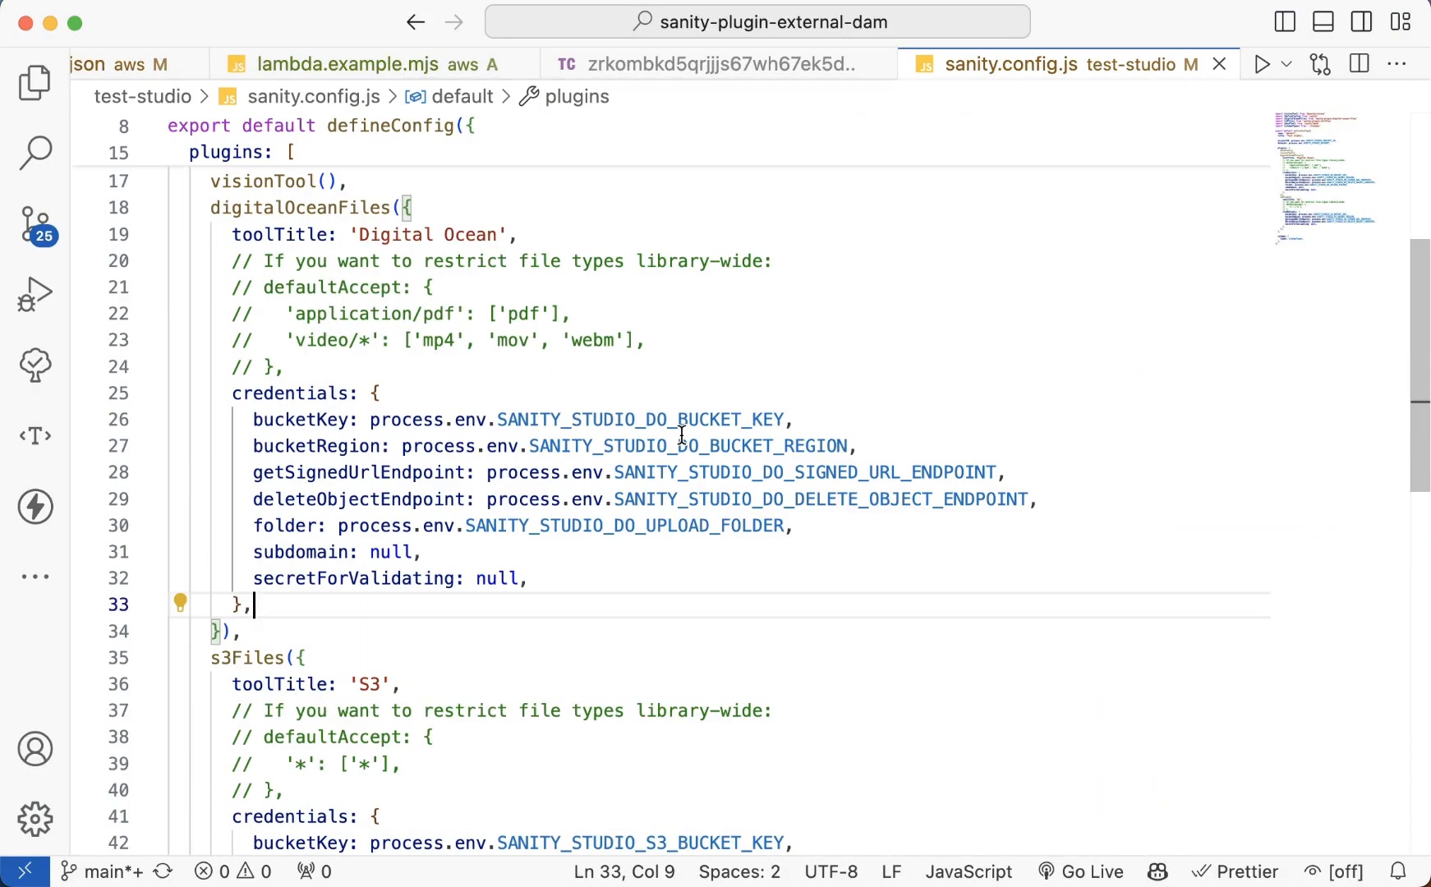
scroll(682, 434, down, 1)
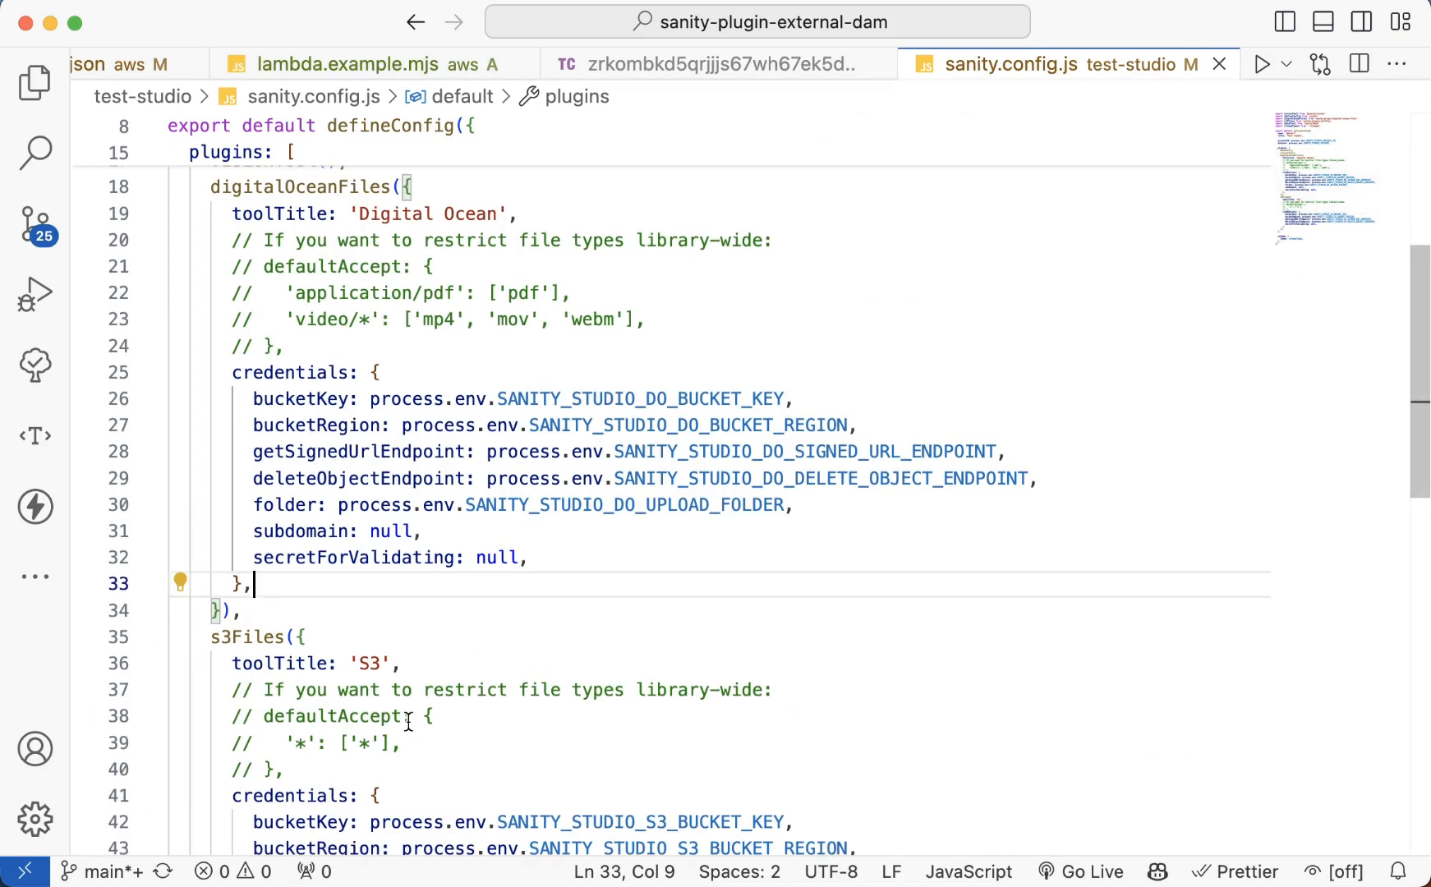
scroll(408, 722, down, 6)
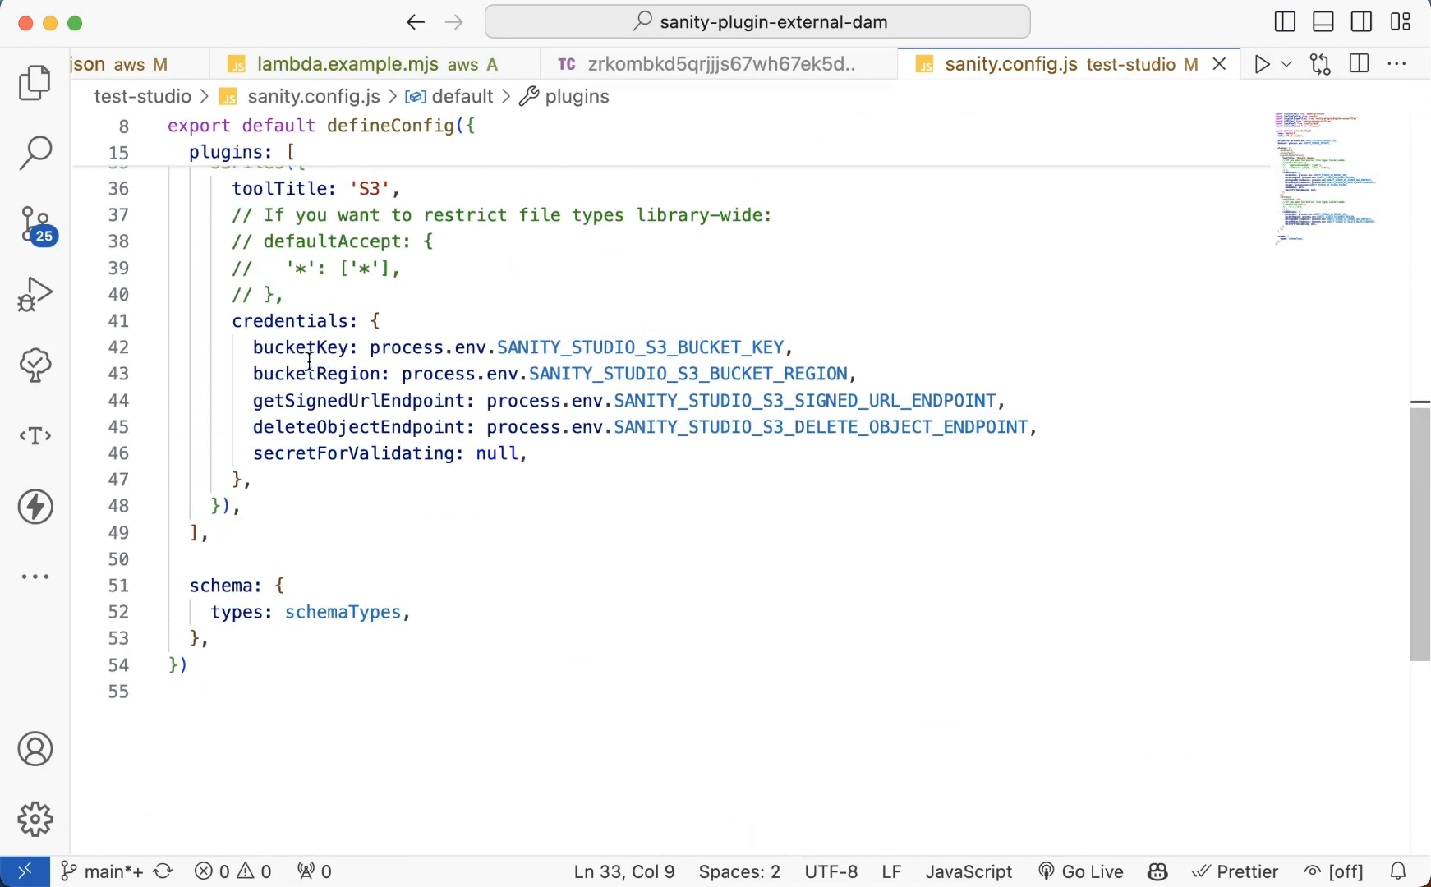
double_click(352, 400)
double_click(425, 434)
drag(544, 454, 397, 322)
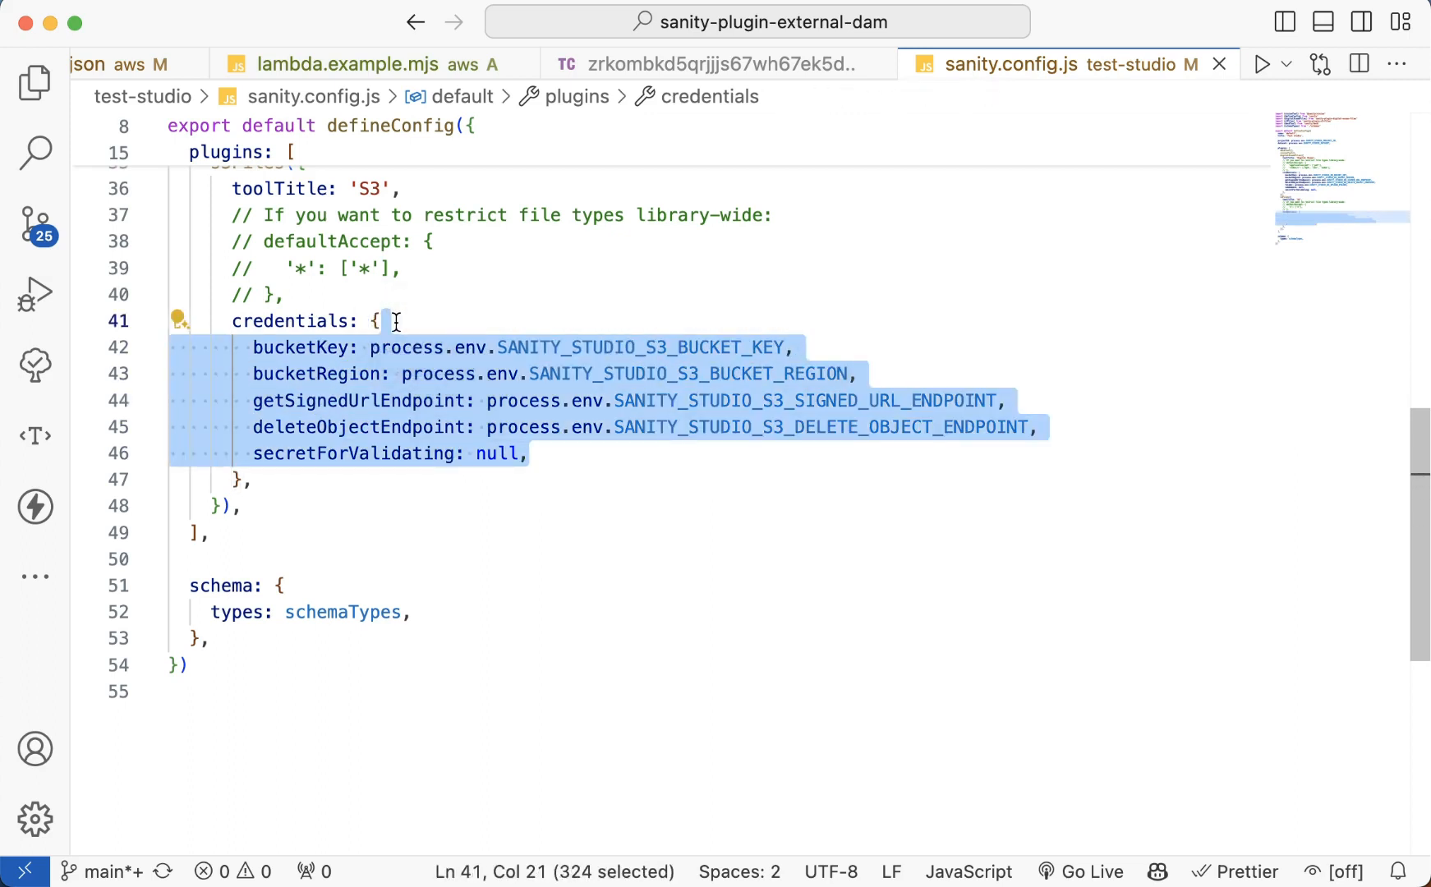
Delete the secretForValidating line from the s3Files credentials and save sanity.config.js
key(Down)
key(Down)
key(Down)
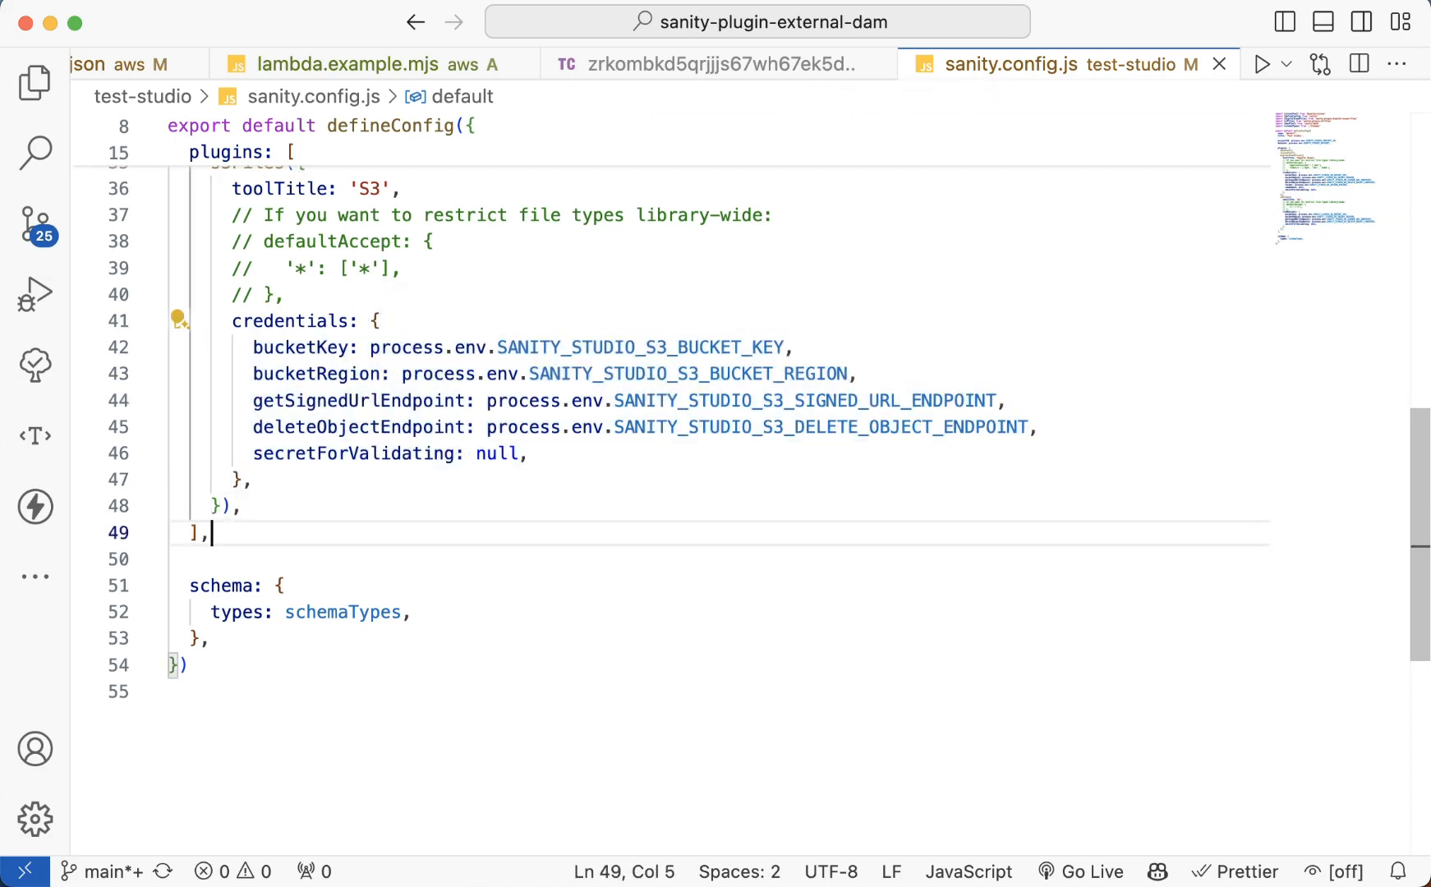
key(Up)
key(Up)
key(Up)
key(shift+Up)
key(shift+super+Right)
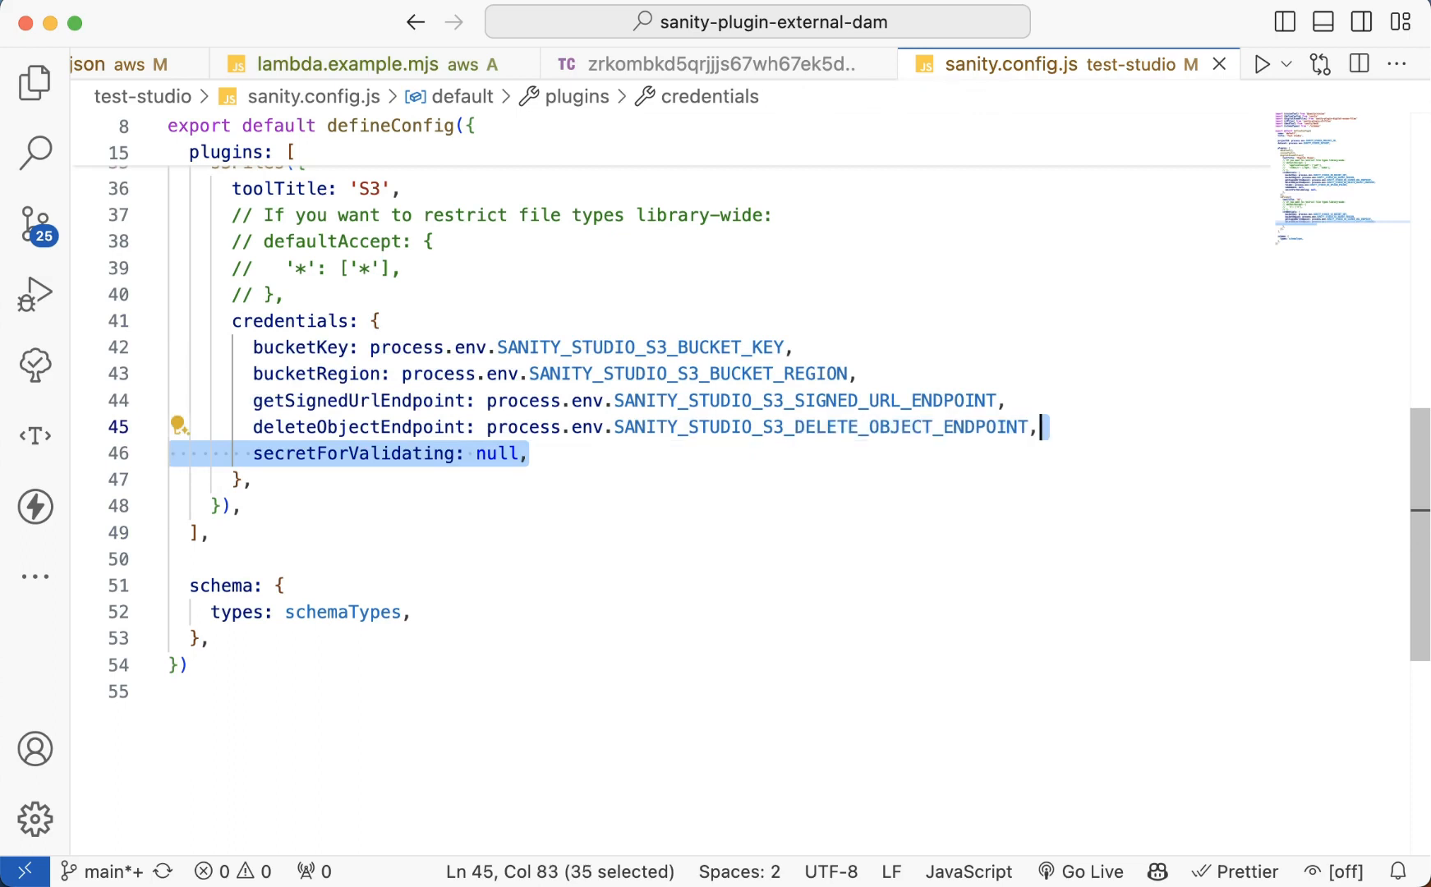
key(BackSpace)
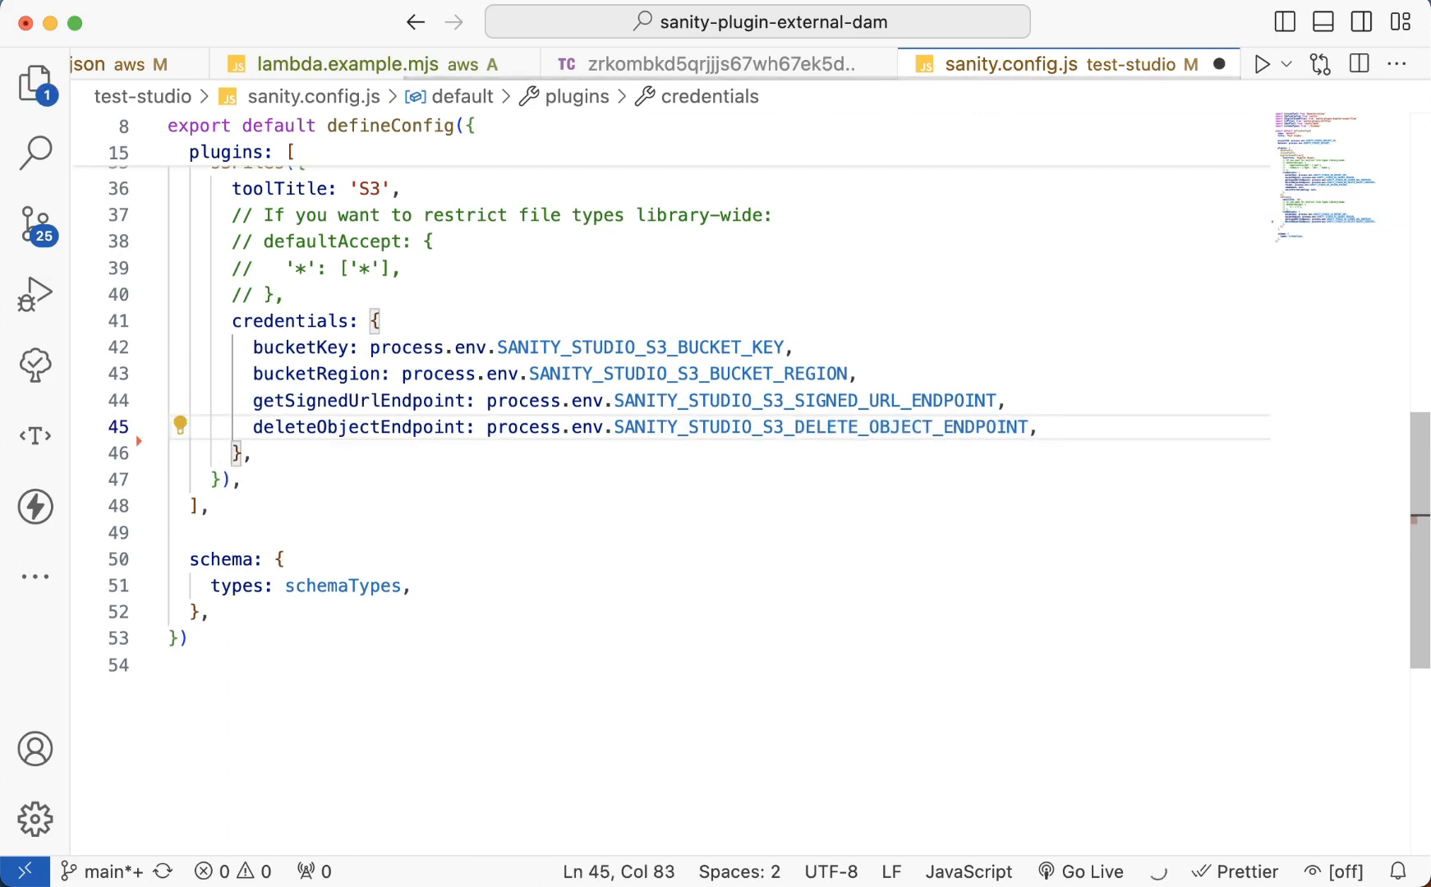
scroll(403, 454, up, 1)
key(super+s)
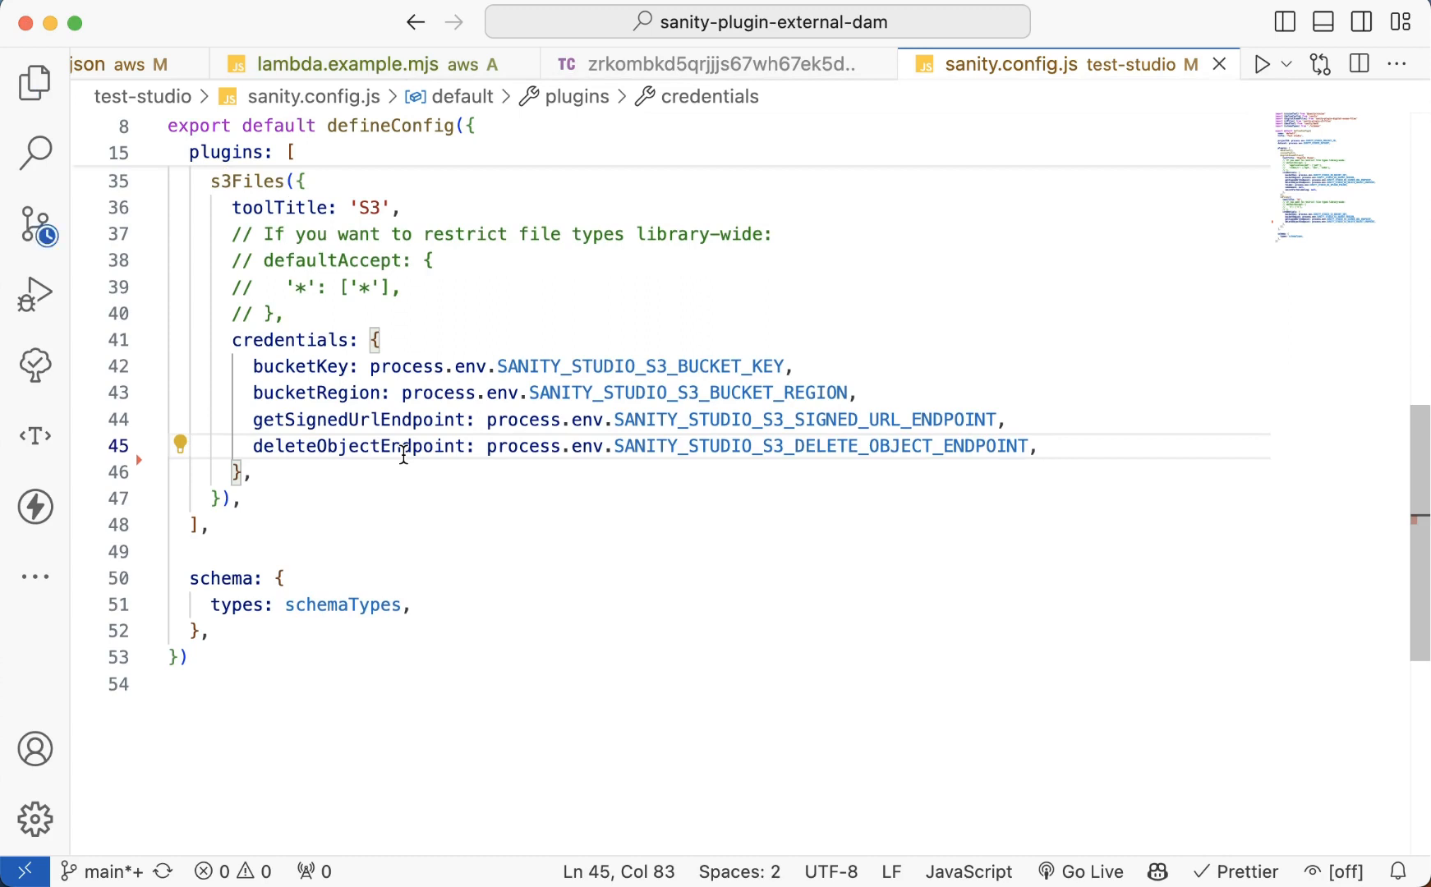